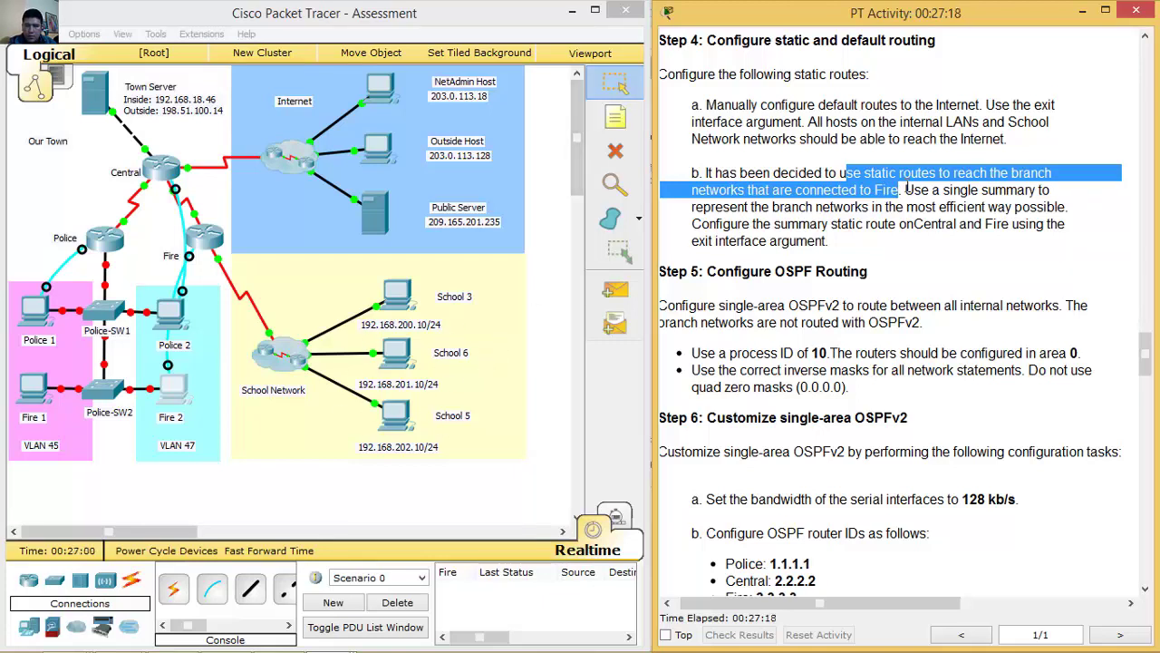
Highlight the step 4b single-summary route sentences, then return to the Packet Tracer Assessment window.
{"action": "left_click_drag", "start_coordinate": [907, 189], "coordinate": [1070, 207]}
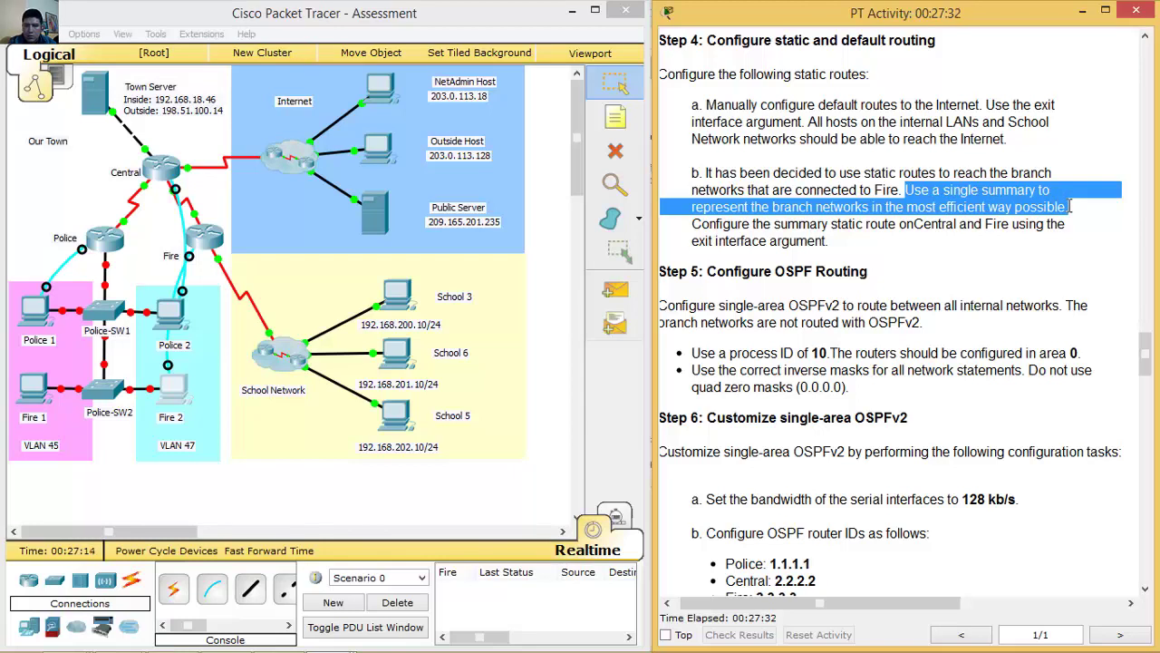
{"action": "left_click_drag", "start_coordinate": [702, 223], "coordinate": [997, 239]}
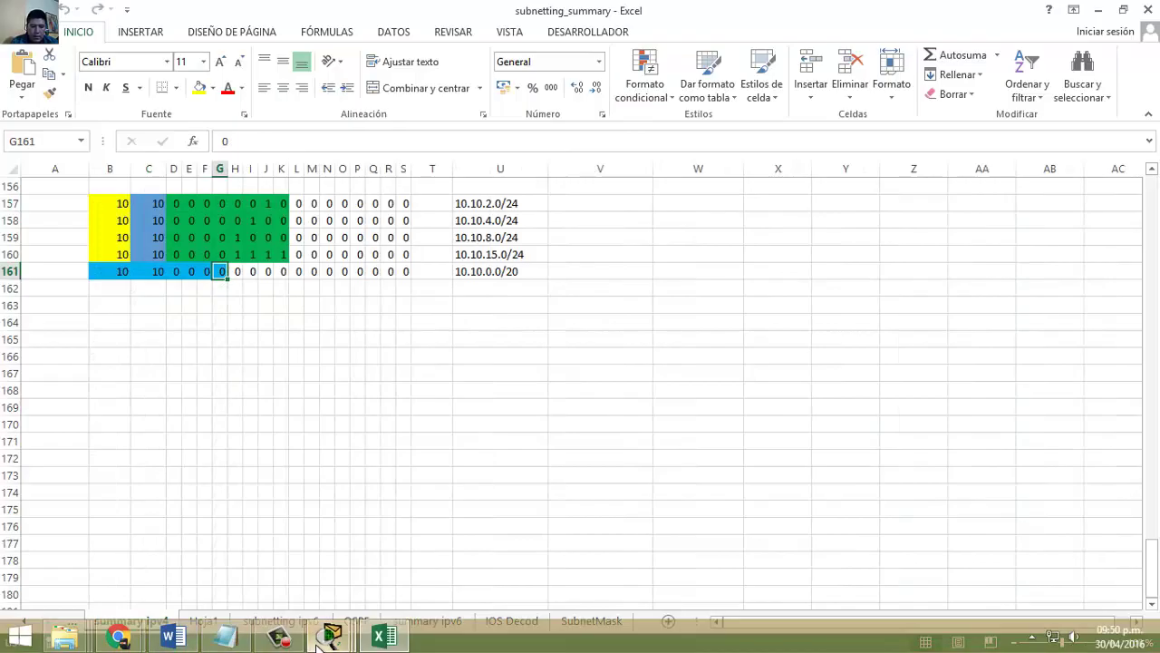
{"action": "mouse_move", "coordinate": [331, 632]}
{"action": "left_click", "coordinate": [127, 544]}
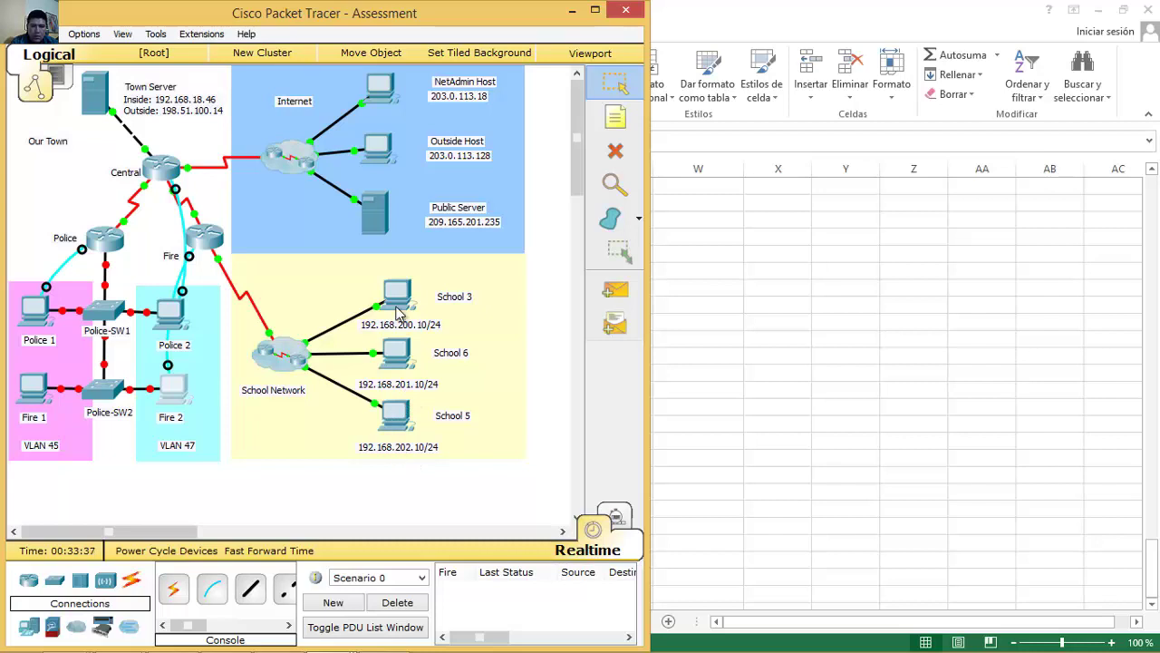
In the subnetting workbook, enter 192.168.200/24 in U157 and 192.168.201.0/24 in U158.
{"action": "left_click", "coordinate": [197, 636]}
{"action": "left_click", "coordinate": [511, 201]}
{"action": "type", "text": "192.168.200"}
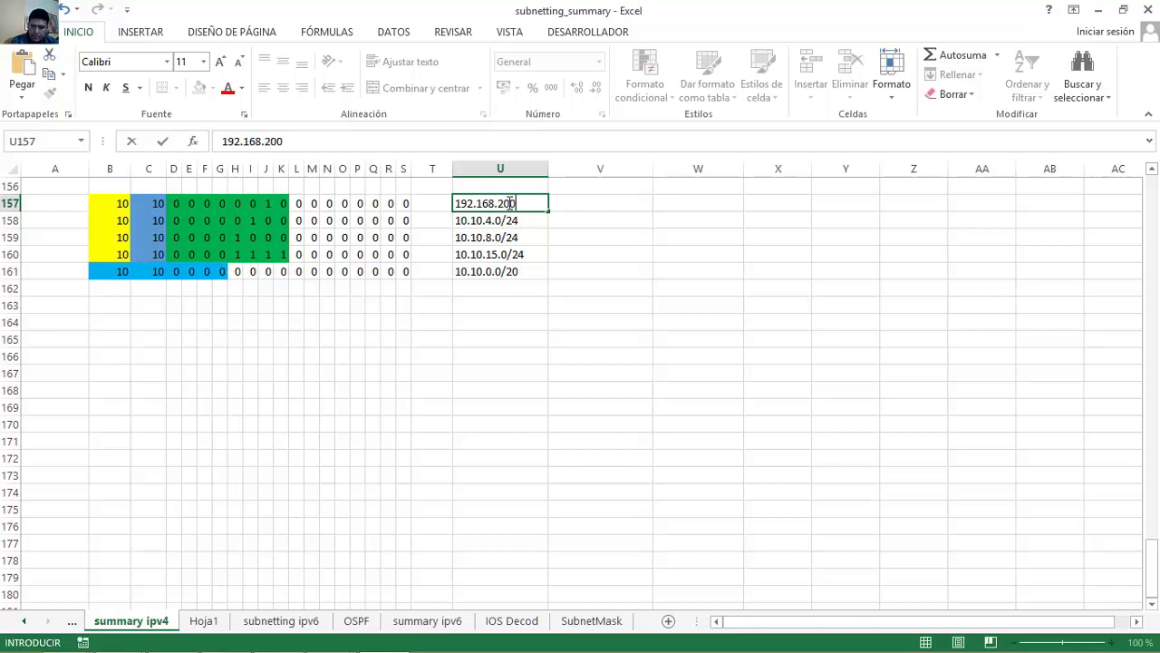
{"action": "type", "text": "/24"}
{"action": "key", "text": "Return"}
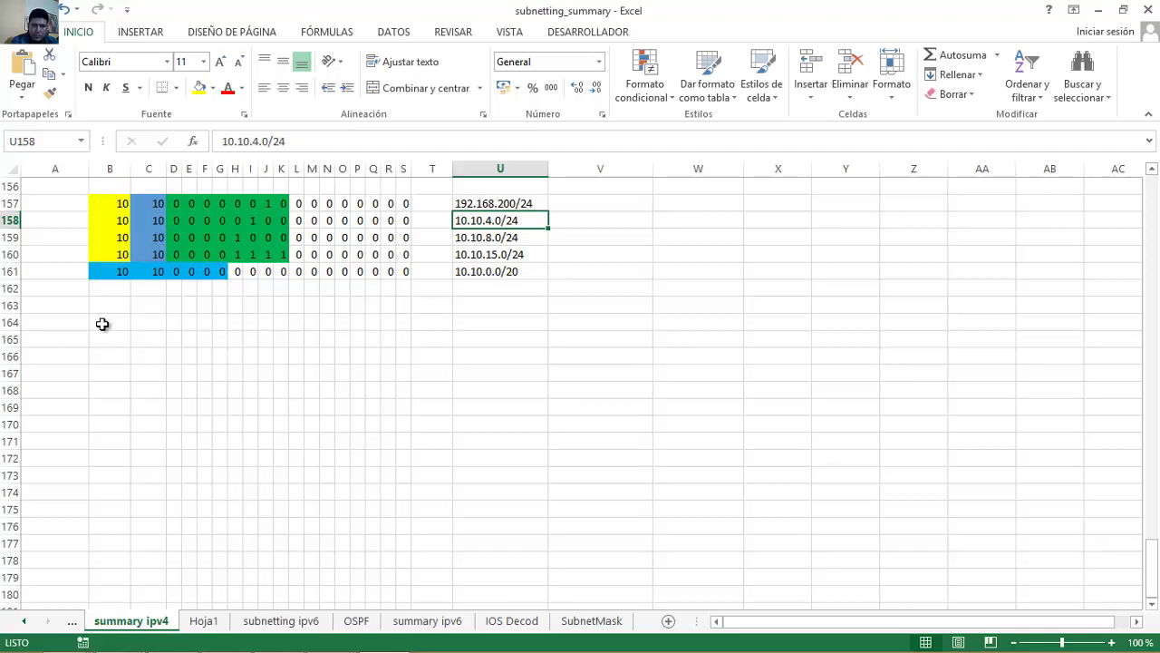
{"action": "type", "text": "192"}
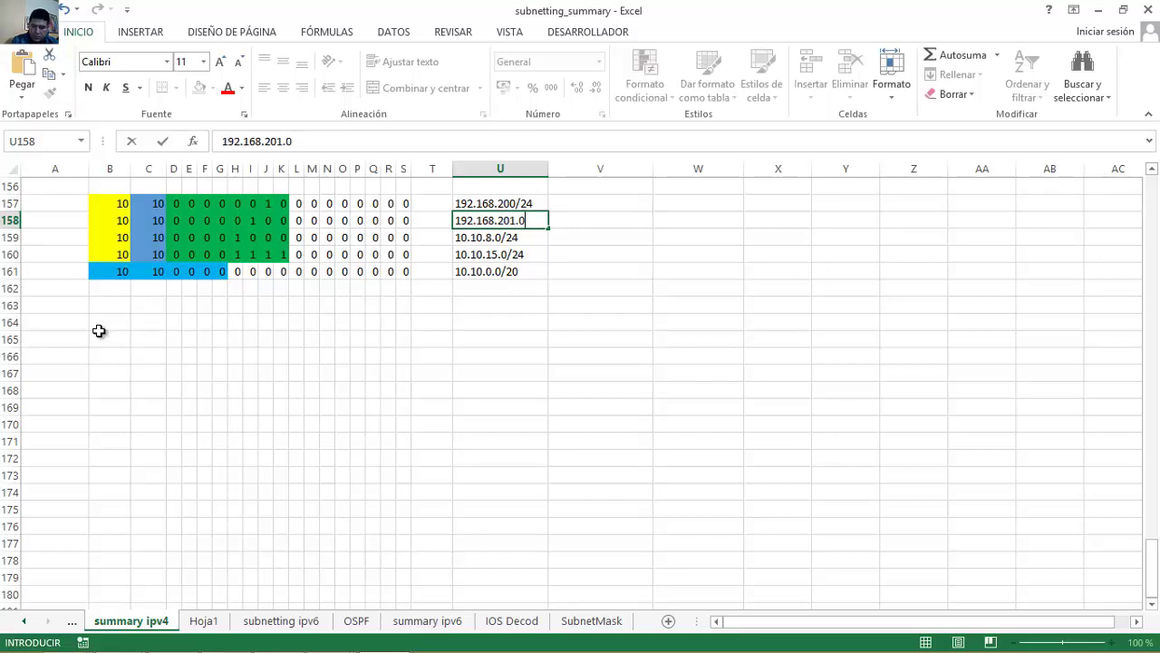
{"action": "key", "text": "Return"}
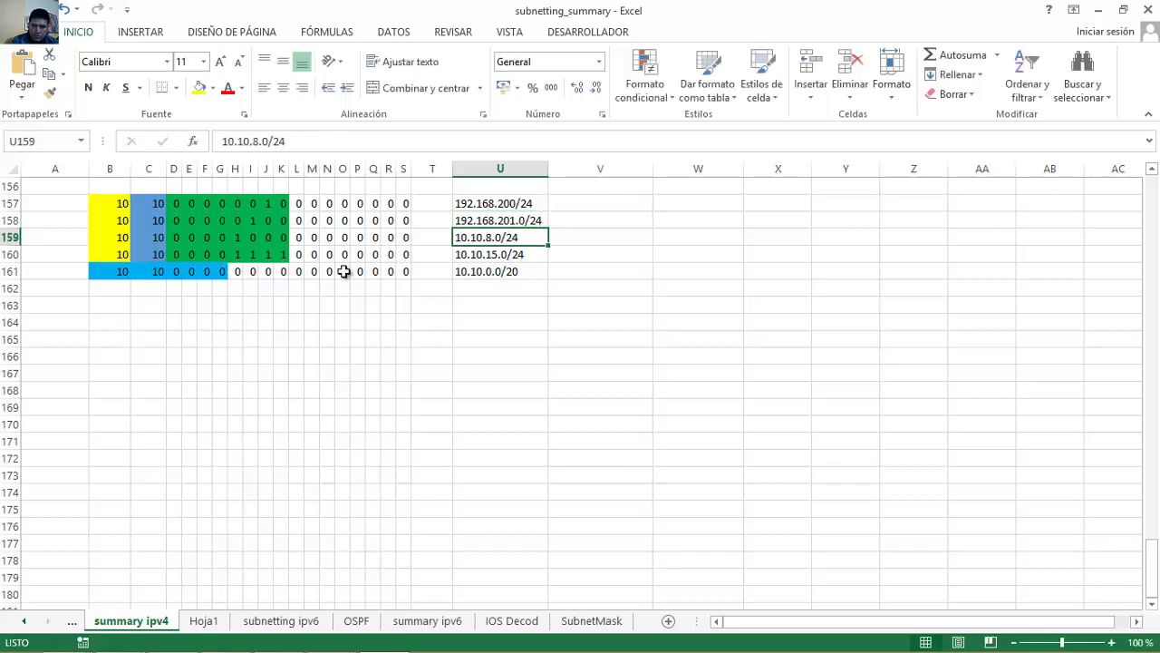
Correct U157 to 192.168.200.0/24 and enter 192.168.202.0/24 in U159.
{"action": "left_click", "coordinate": [517, 202]}
{"action": "double_click", "coordinate": [518, 202]}
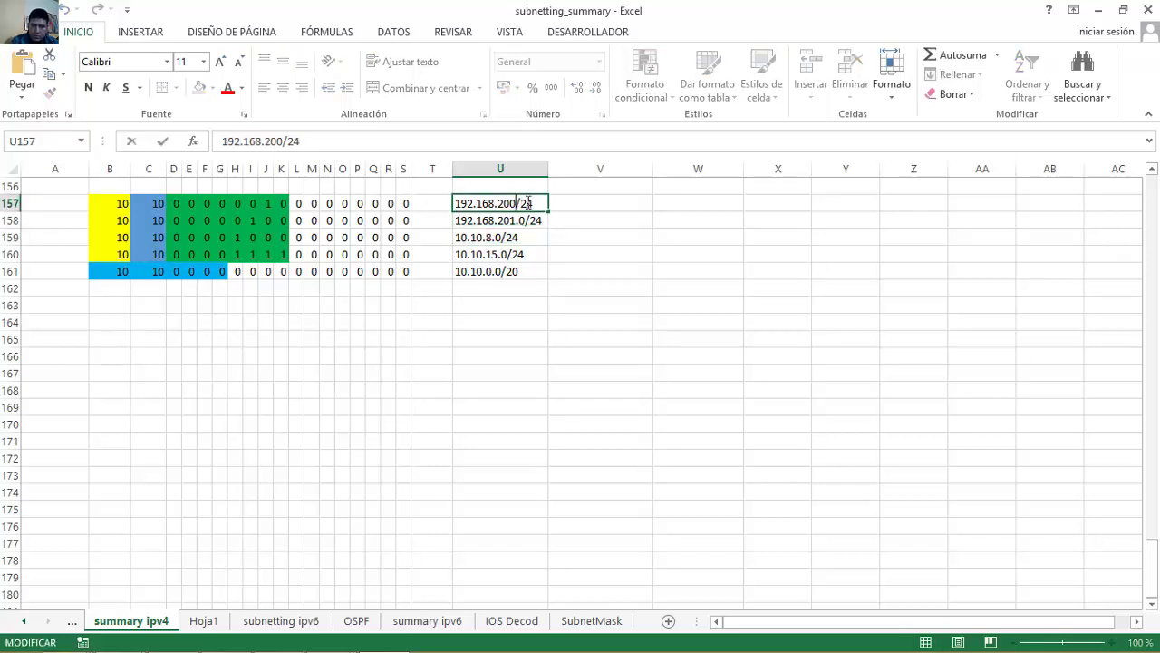
{"action": "type", "text": ".0"}
{"action": "key", "text": "Return"}
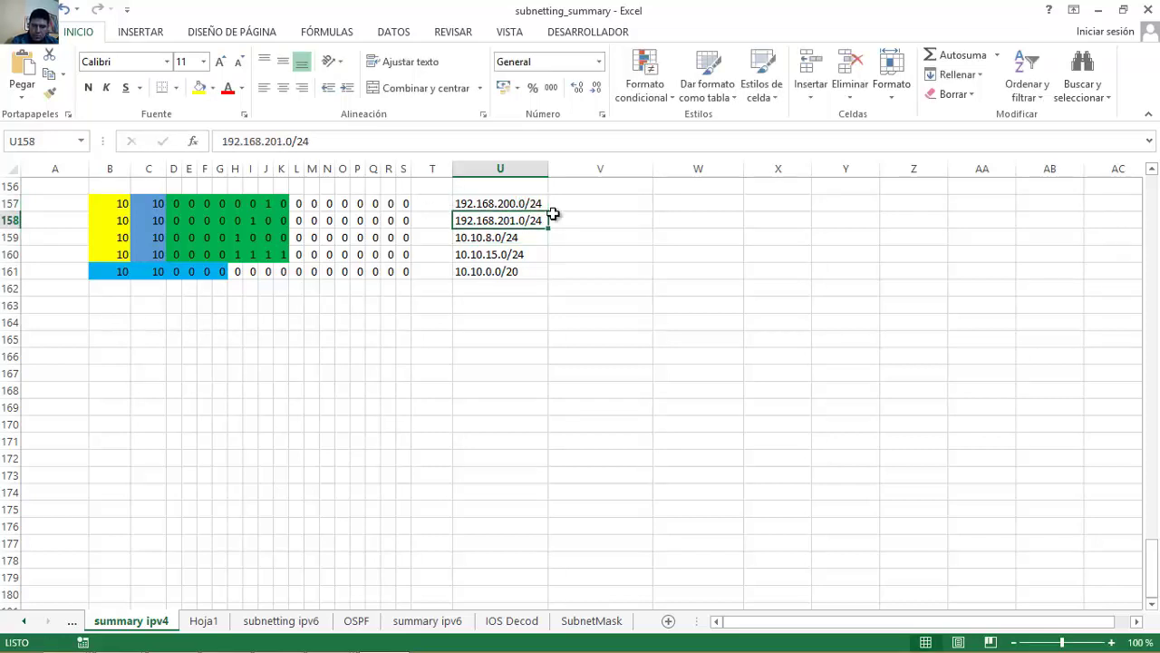
{"action": "key", "text": "Down"}
{"action": "type", "text": "192"}
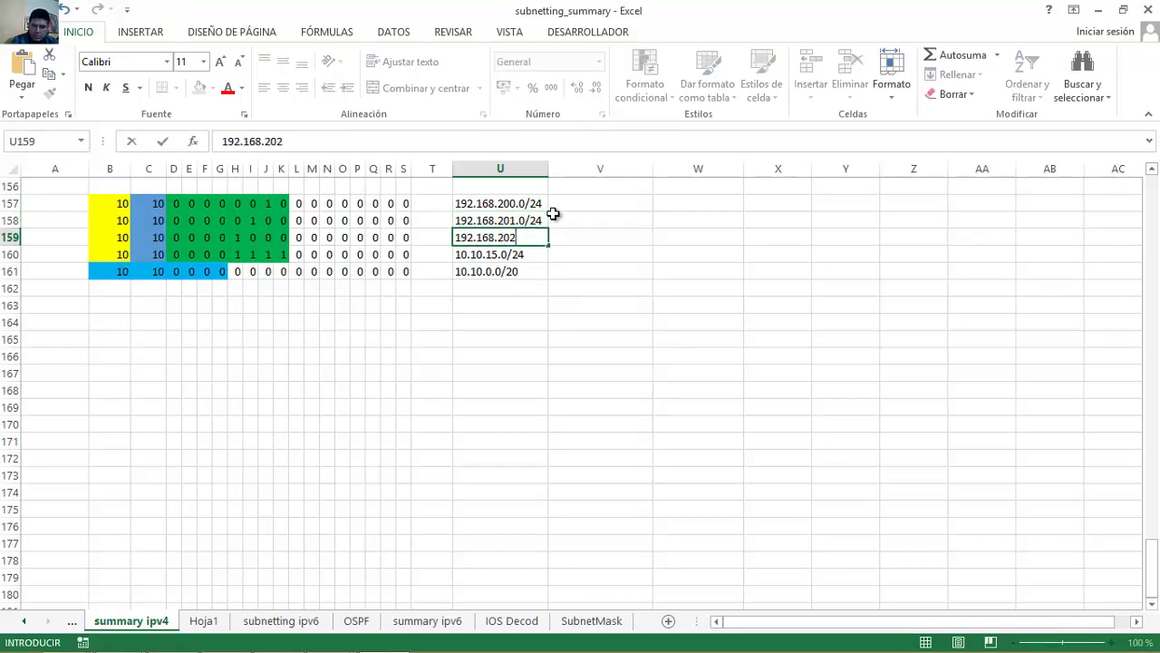
{"action": "type", "text": ".168.202.0/24"}
{"action": "key", "text": "Return"}
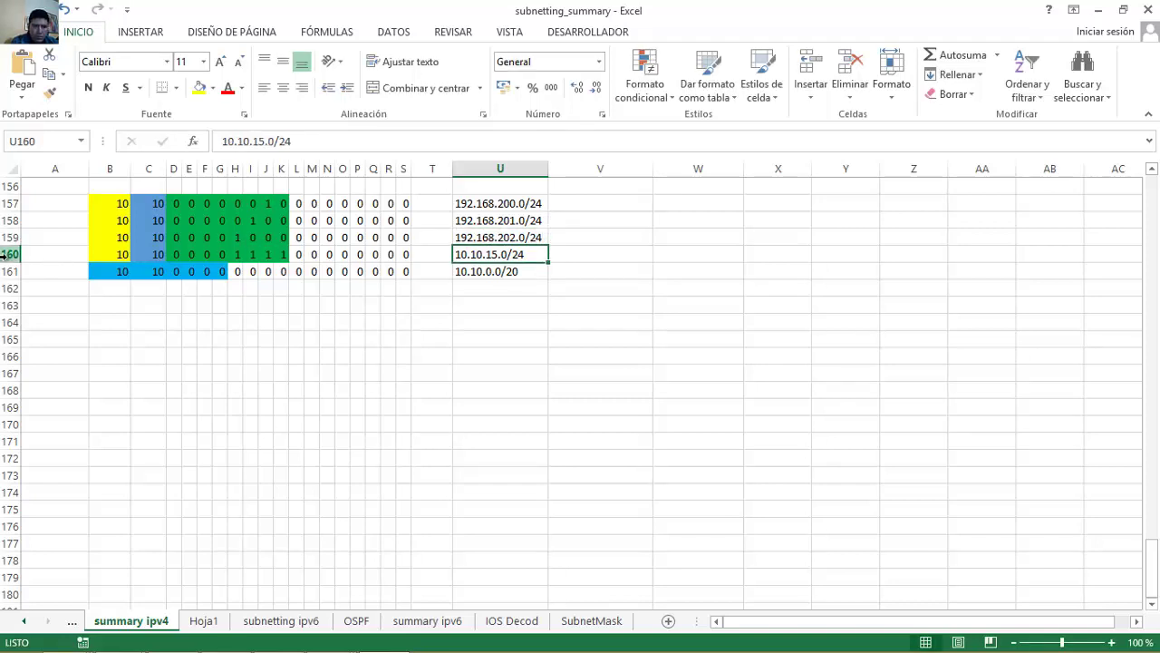
Delete the 10.10.15.0/24 row and clear the old summary values in B160:S160 and U160.
{"action": "right_click", "coordinate": [9, 254]}
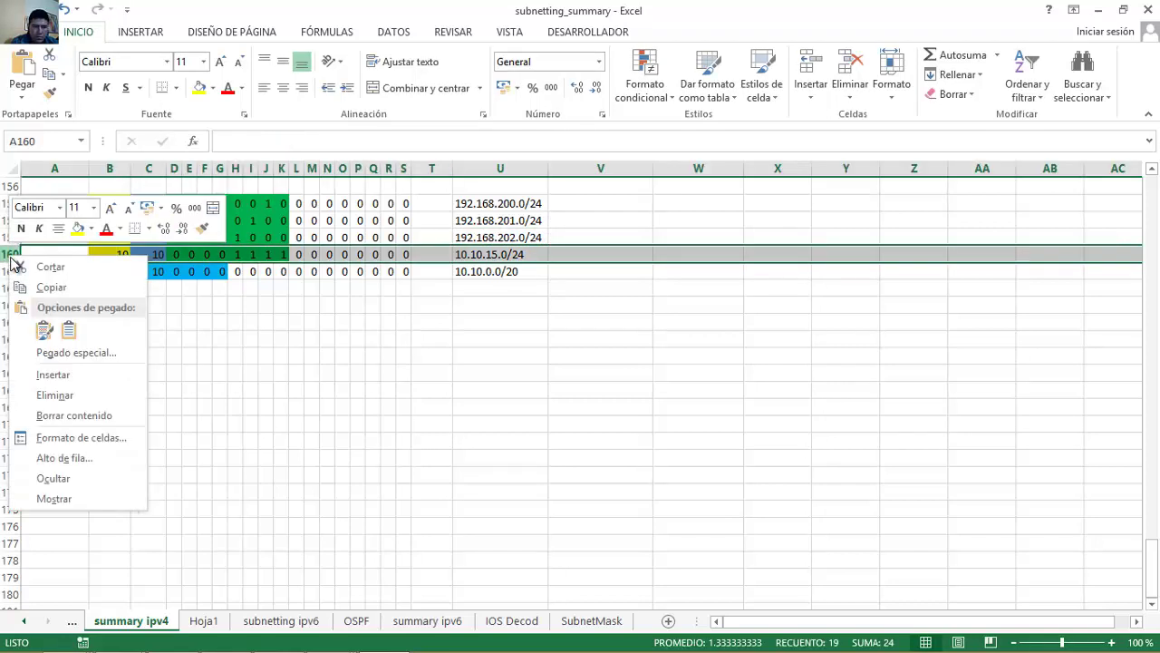
{"action": "left_click", "coordinate": [89, 397]}
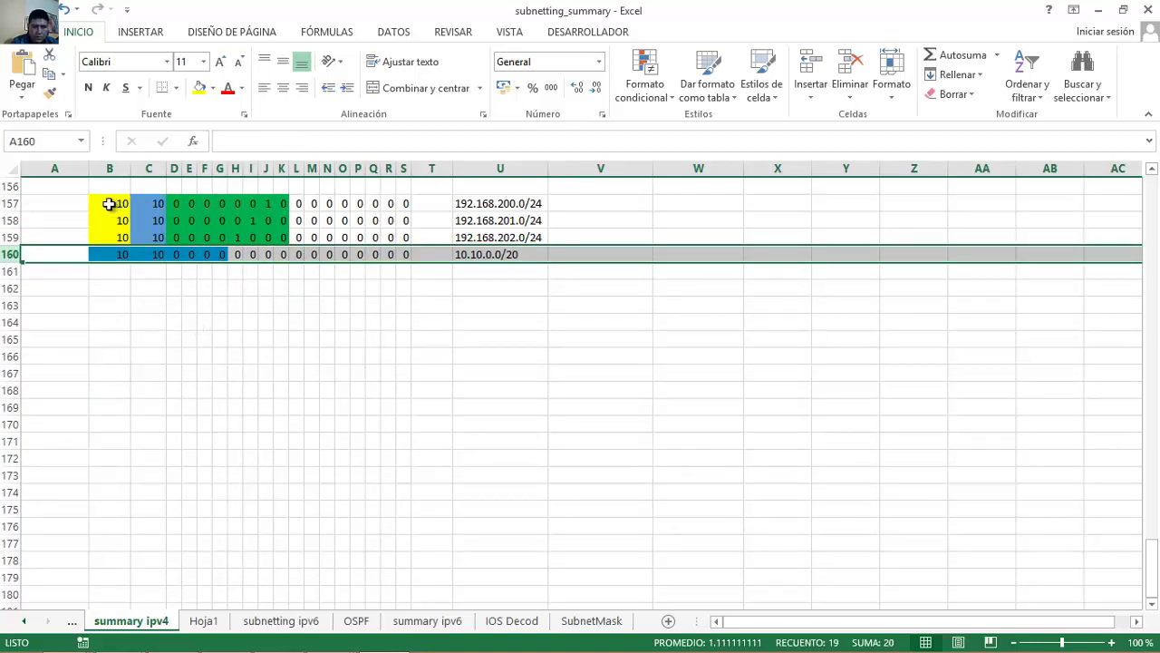
{"action": "left_click", "coordinate": [109, 204]}
{"action": "left_click_drag", "start_coordinate": [109, 256], "coordinate": [399, 256]}
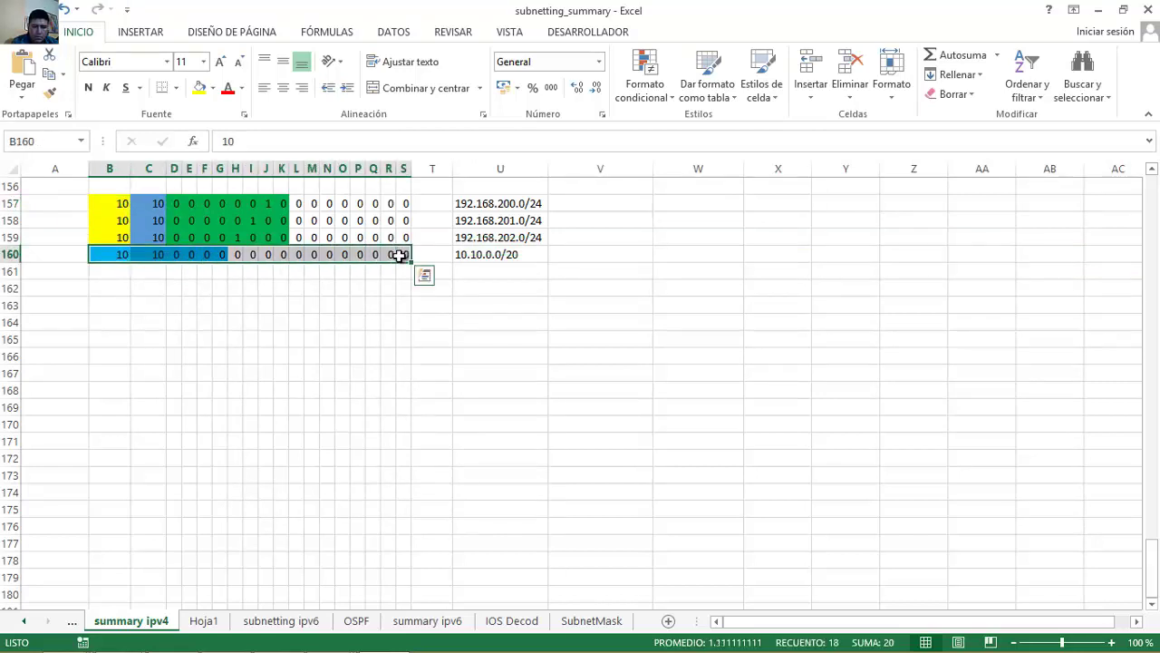
{"action": "key", "text": "Delete"}
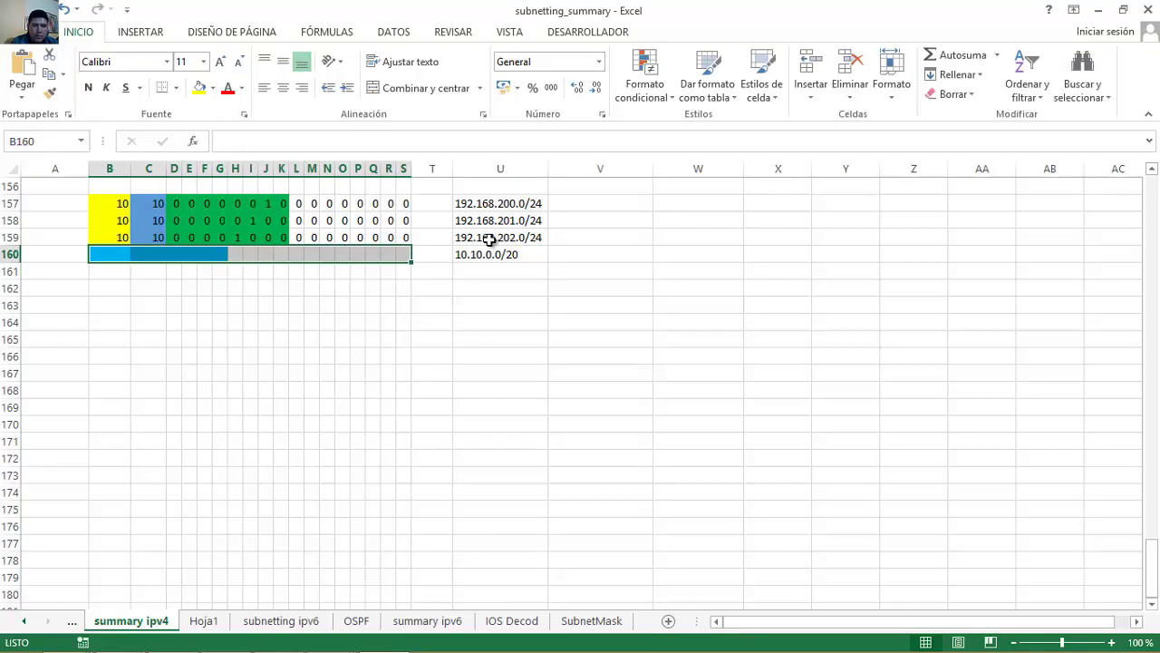
{"action": "left_click", "coordinate": [501, 255]}
{"action": "key", "text": "Delete"}
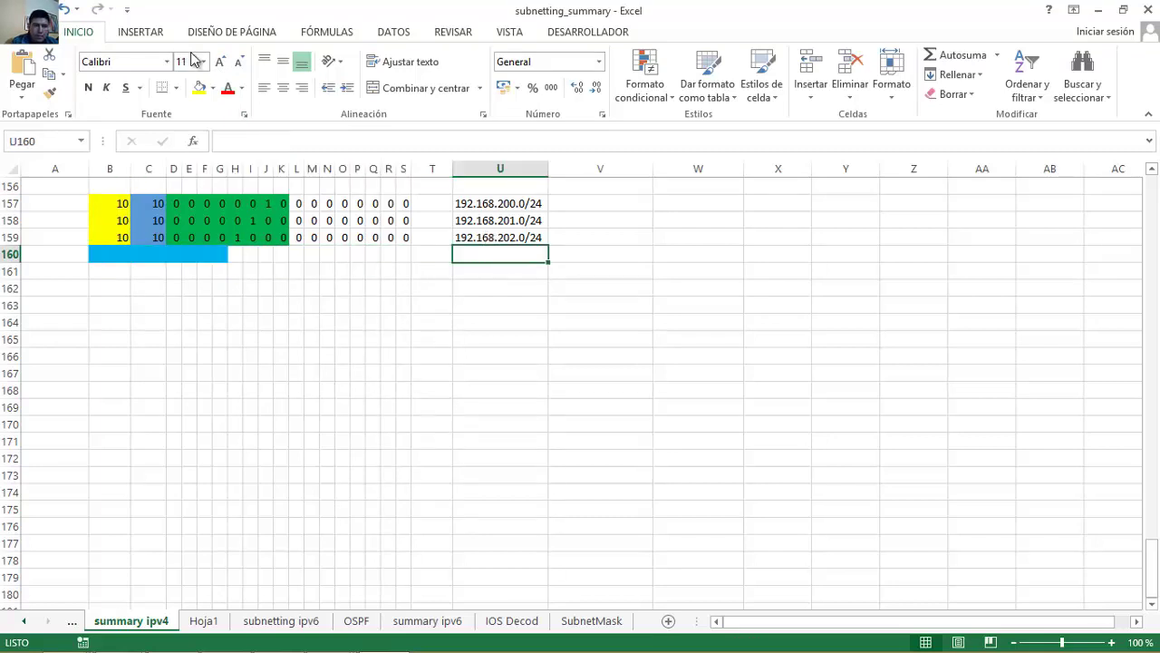
Remove the coloured fill from U160 and the emptied row 160 cells.
{"action": "left_click", "coordinate": [213, 88]}
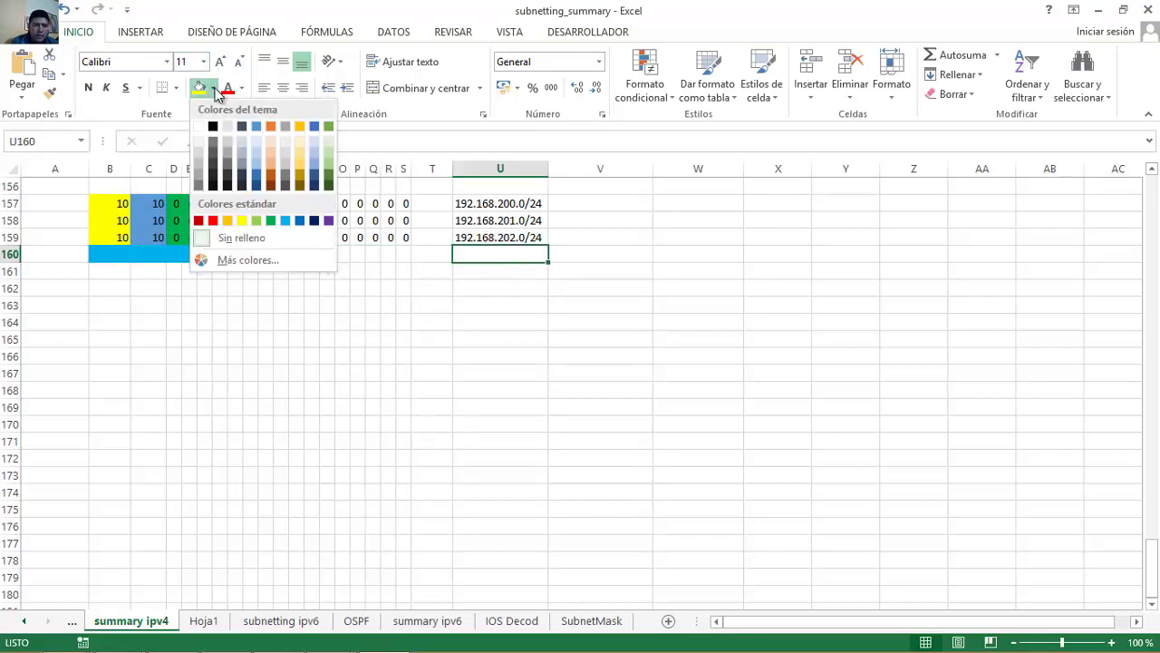
{"action": "left_click", "coordinate": [245, 238]}
{"action": "left_click_drag", "start_coordinate": [101, 252], "coordinate": [407, 253]}
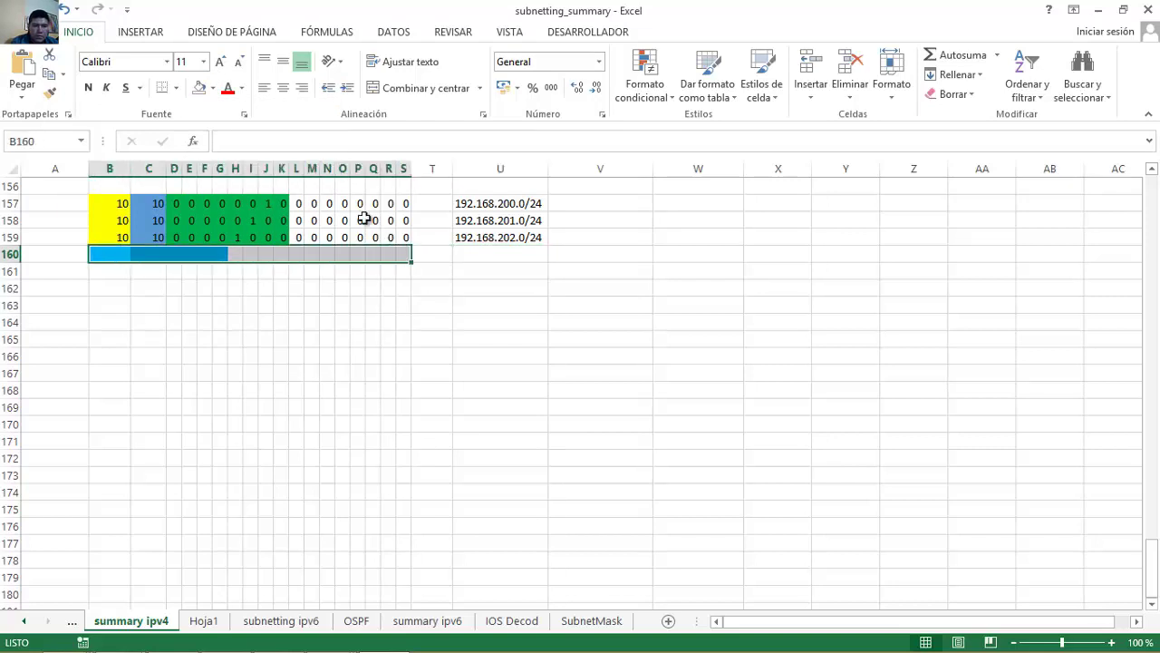
{"action": "left_click", "coordinate": [212, 88]}
{"action": "left_click", "coordinate": [238, 237]}
{"action": "left_click", "coordinate": [115, 201]}
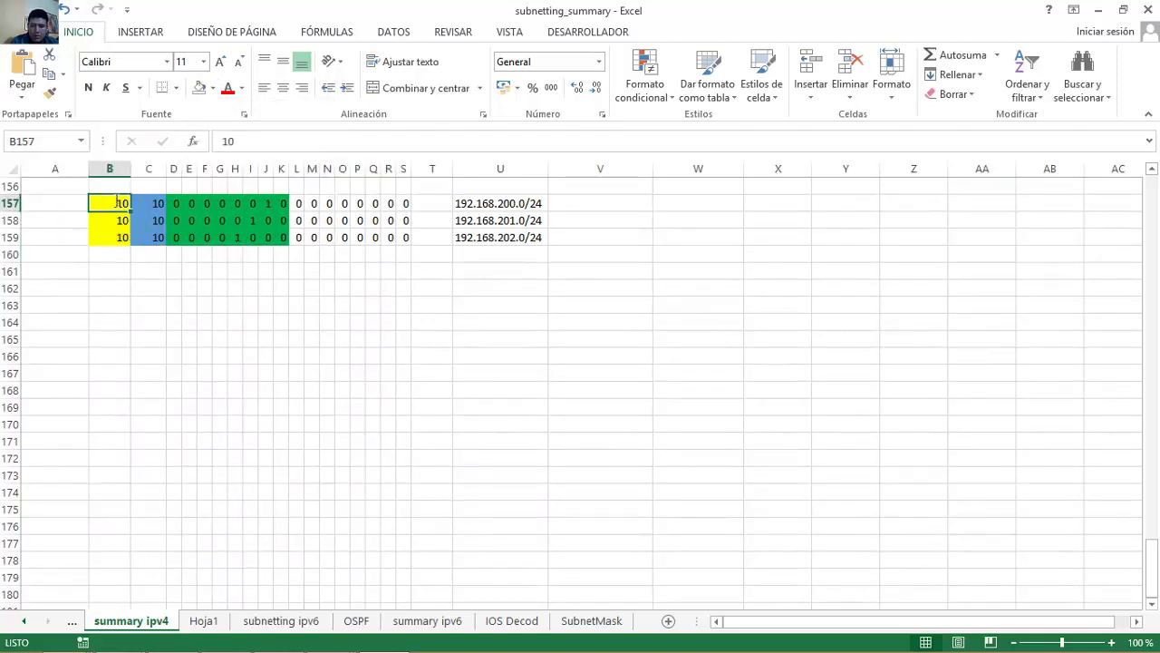
Fill row 157 with 192, 168 and third-octet bits 11001000.
{"action": "type", "text": "192"}
{"action": "key", "text": "Tab"}
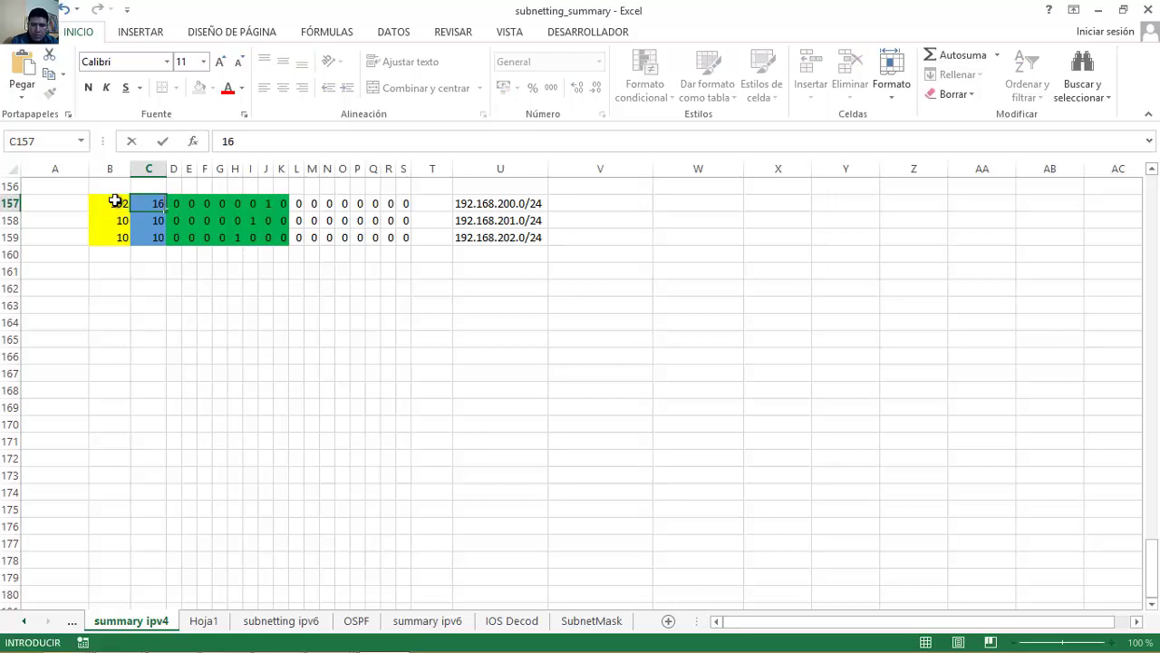
{"action": "type", "text": "168"}
{"action": "key", "text": "Tab"}
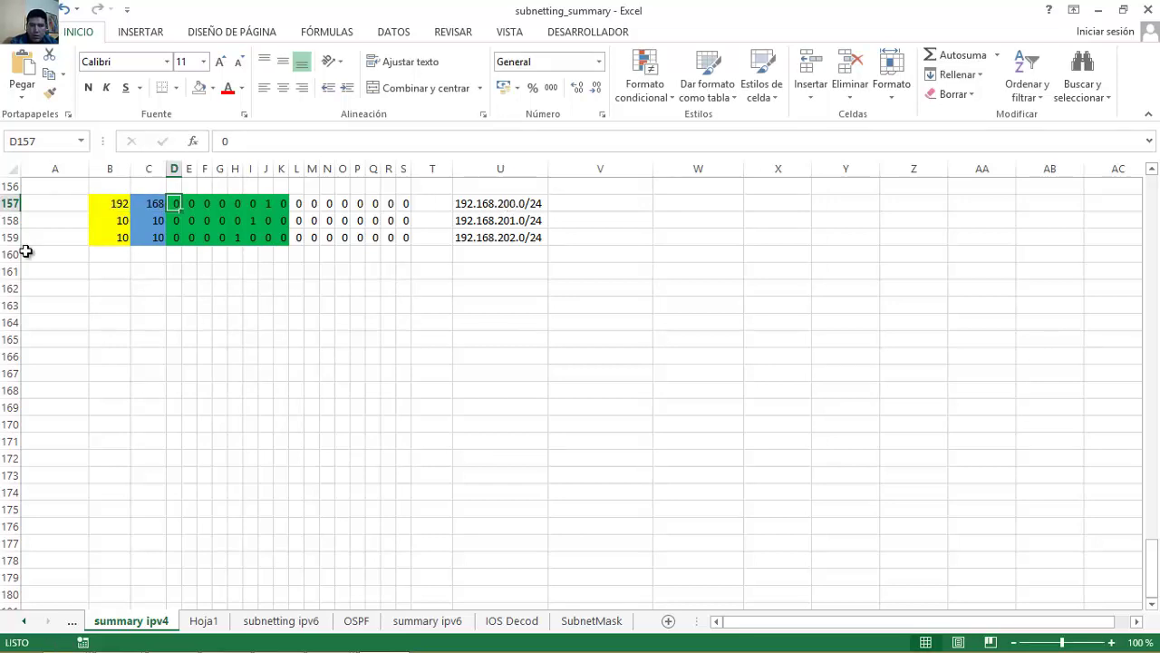
{"action": "type", "text": "1"}
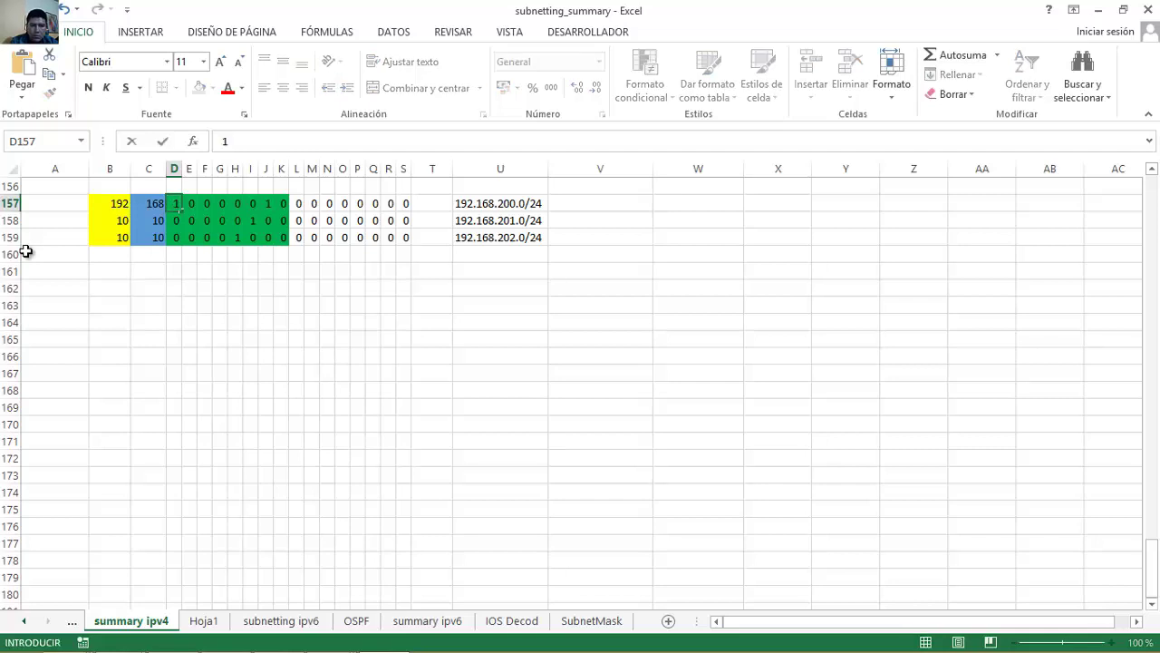
{"action": "key", "text": "Tab"}
{"action": "type", "text": "1"}
{"action": "key", "text": "Tab"}
{"action": "key", "text": "Tab"}
{"action": "key", "text": "Tab"}
{"action": "type", "text": "1"}
{"action": "key", "text": "Tab"}
{"action": "type", "text": "0"}
{"action": "key", "text": "Tab"}
{"action": "type", "text": "0"}
{"action": "key", "text": "Tab"}
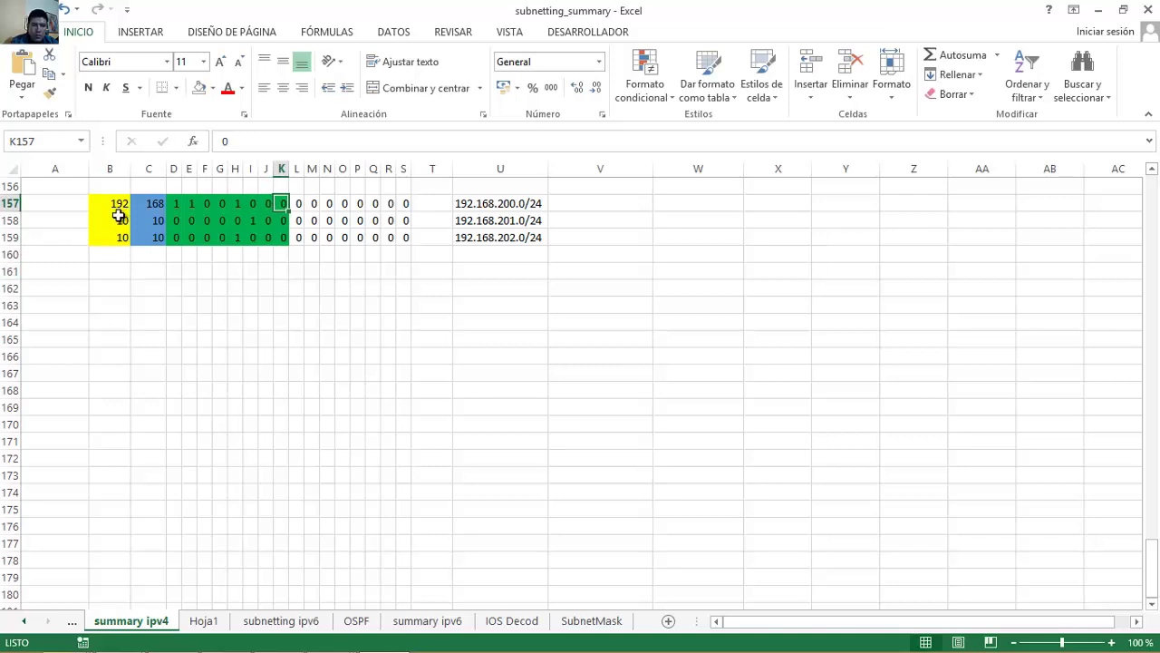
Fill row 158 with 192, 168 and third-octet bits 11001001.
{"action": "left_click", "coordinate": [119, 217]}
{"action": "type", "text": "192"}
{"action": "key", "text": "Tab"}
{"action": "type", "text": "168"}
{"action": "key", "text": "Tab"}
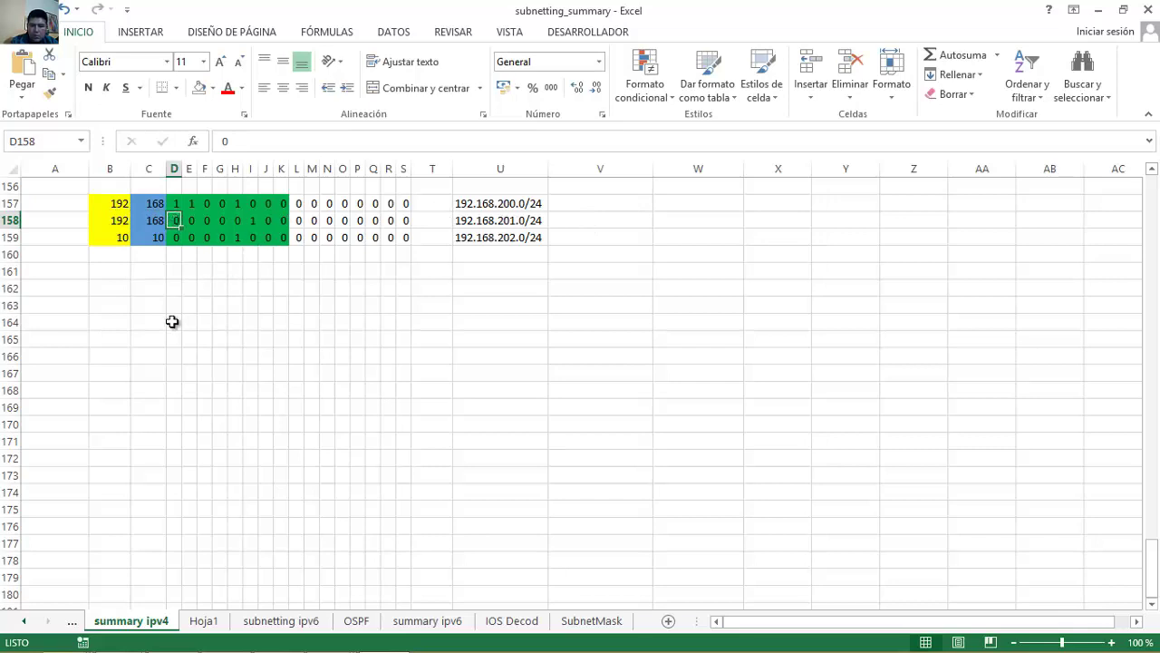
{"action": "type", "text": "1"}
{"action": "key", "text": "Tab"}
{"action": "type", "text": "1"}
{"action": "key", "text": "Tab"}
{"action": "type", "text": "0"}
{"action": "key", "text": "Tab"}
{"action": "type", "text": "0"}
{"action": "key", "text": "Tab"}
{"action": "type", "text": "1"}
{"action": "key", "text": "Tab"}
{"action": "type", "text": "0"}
{"action": "key", "text": "Tab"}
{"action": "type", "text": "0"}
{"action": "key", "text": "Tab"}
{"action": "type", "text": "1"}
{"action": "key", "text": "Tab"}
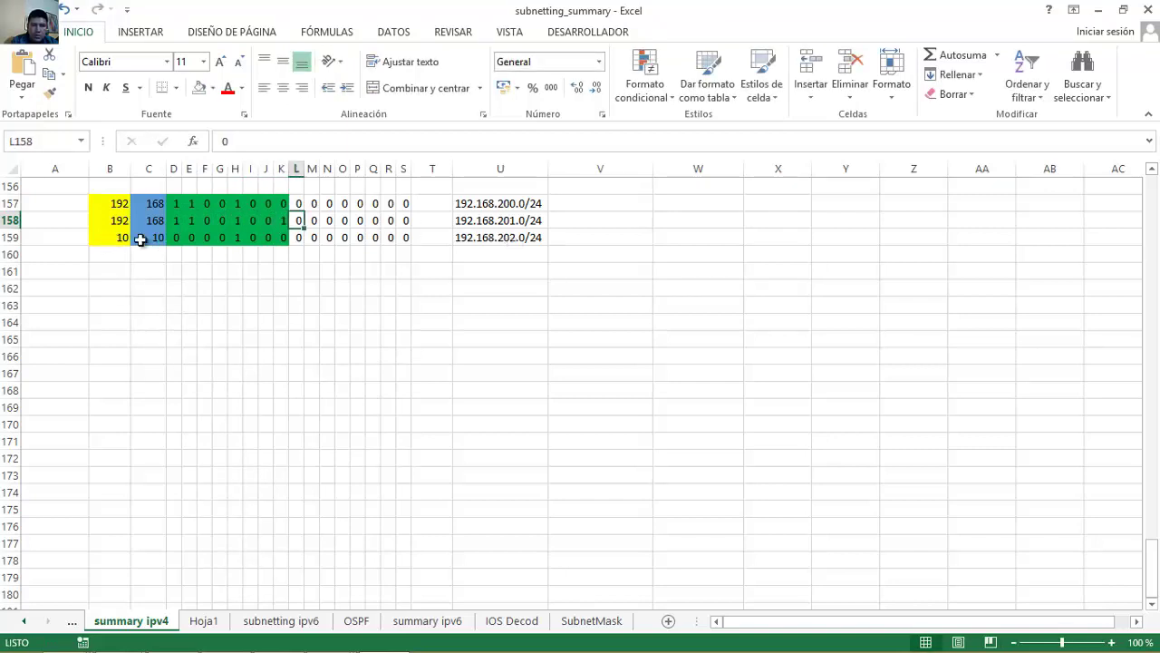
Fill row 159 with 192, 168 and third-octet bits 11001010.
{"action": "left_click", "coordinate": [112, 235]}
{"action": "type", "text": "192"}
{"action": "key", "text": "Tab"}
{"action": "type", "text": "168"}
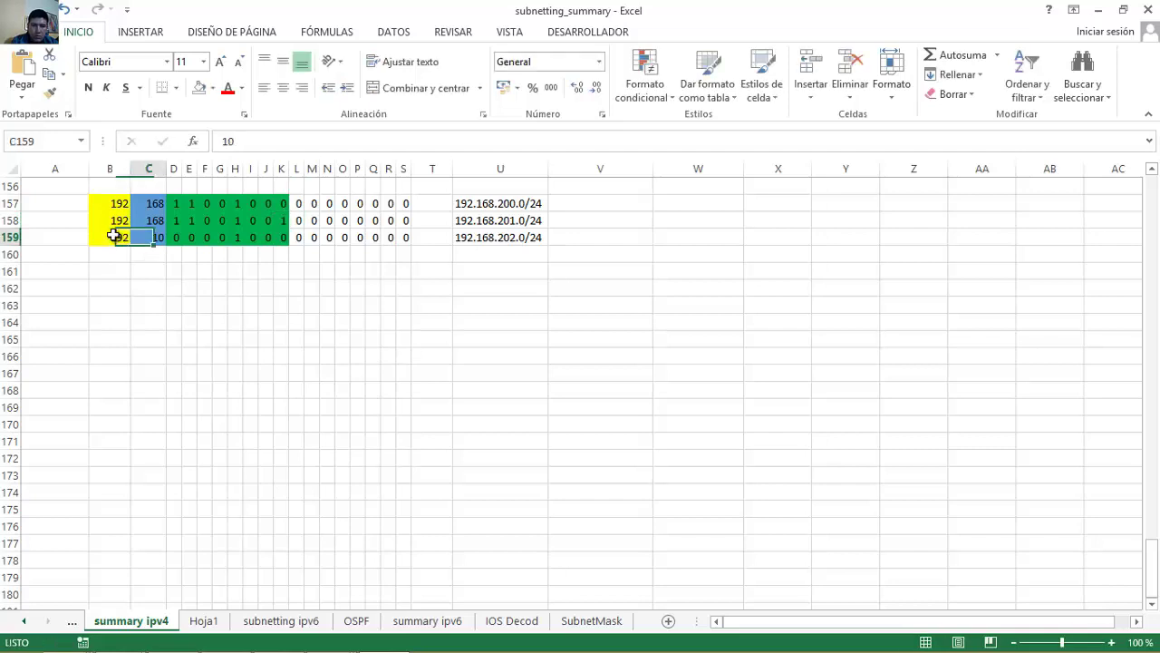
{"action": "key", "text": "Tab"}
{"action": "type", "text": "1"}
{"action": "key", "text": "Tab"}
{"action": "type", "text": "1"}
{"action": "key", "text": "Tab"}
{"action": "key", "text": "Tab"}
{"action": "key", "text": "Tab"}
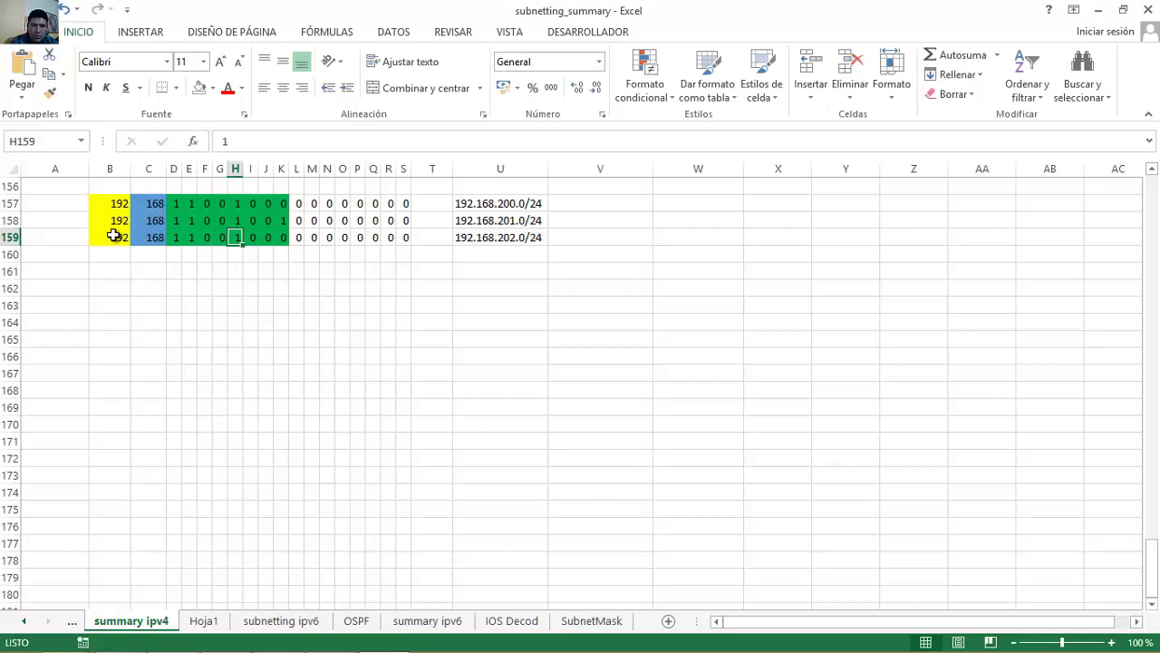
{"action": "key", "text": "Tab"}
{"action": "key", "text": "Tab"}
{"action": "type", "text": "1"}
{"action": "key", "text": "Tab"}
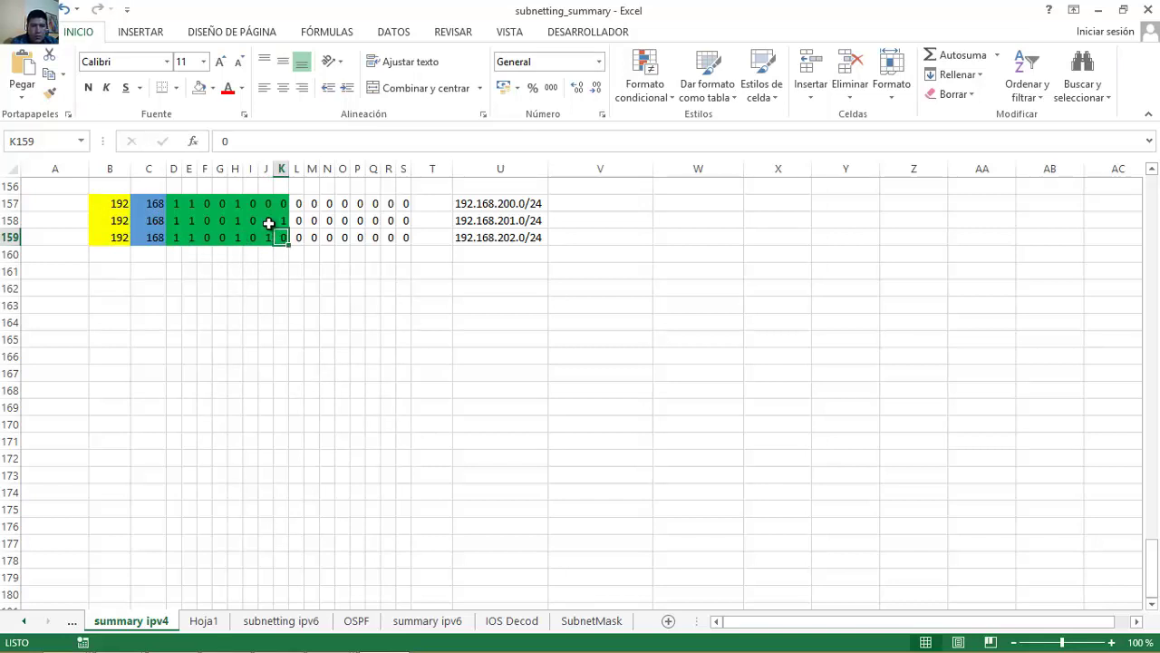
Fill rows 157–159 down into row 160 and colour B160:I160 gold.
{"action": "left_click", "coordinate": [124, 256]}
{"action": "left_click_drag", "start_coordinate": [106, 202], "coordinate": [251, 237]}
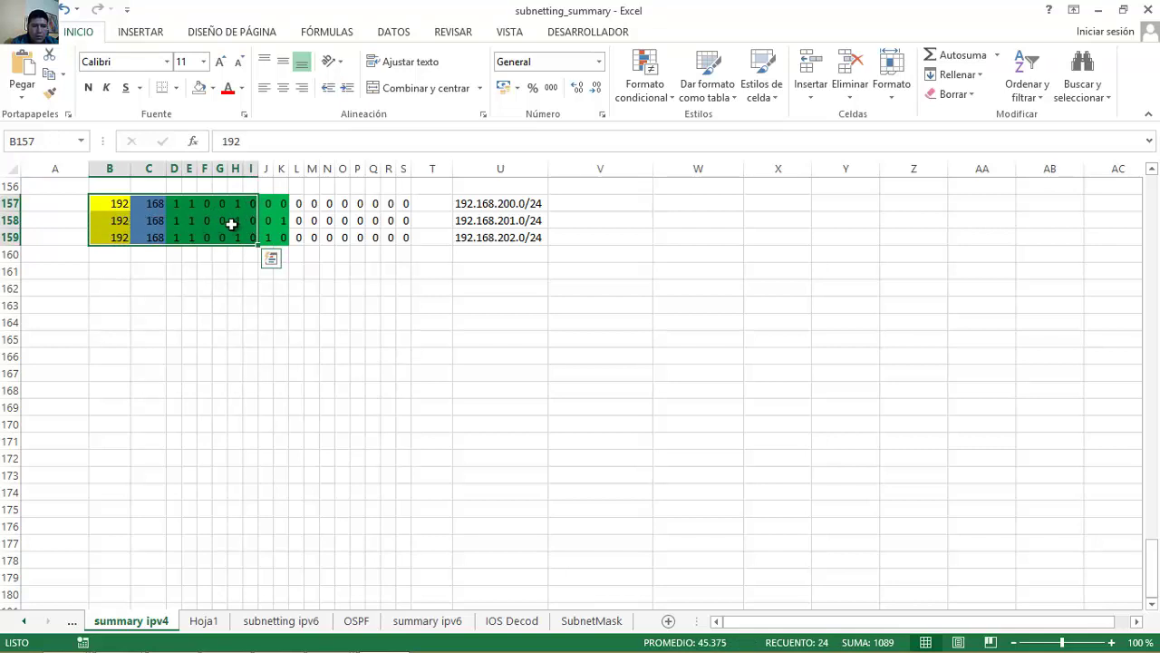
{"action": "left_click_drag", "start_coordinate": [257, 244], "coordinate": [115, 258]}
{"action": "left_click", "coordinate": [247, 257]}
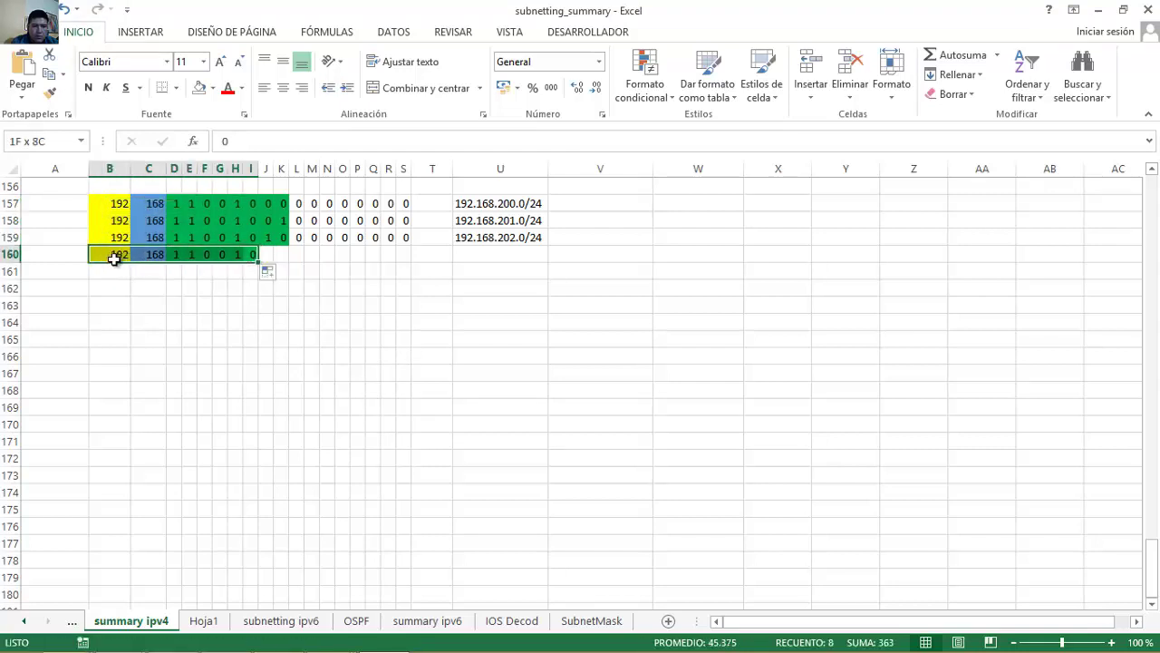
{"action": "left_click", "coordinate": [212, 88]}
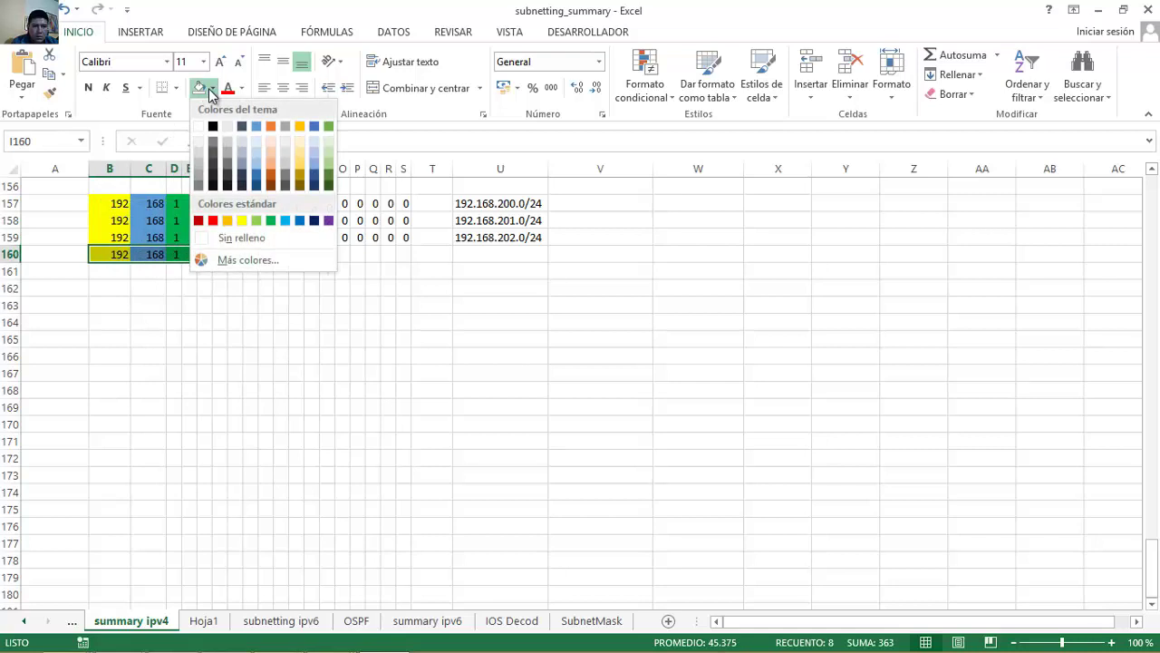
{"action": "left_click", "coordinate": [298, 128]}
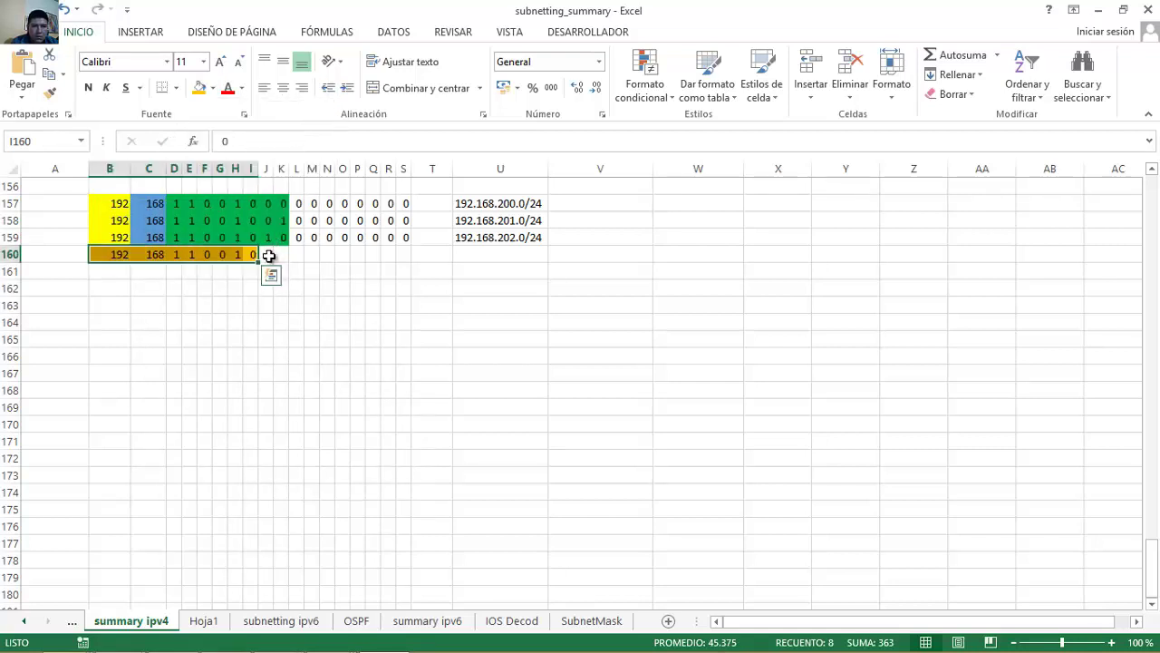
Enter zeros across J160:S160 and set those cells to no fill.
{"action": "left_click", "coordinate": [269, 254]}
{"action": "type", "text": "0"}
{"action": "key", "text": "Tab"}
{"action": "type", "text": "0"}
{"action": "key", "text": "Tab"}
{"action": "type", "text": "0\t0\t0"}
{"action": "key", "text": "Tab"}
{"action": "type", "text": "0\t0\t0\t0\t0"}
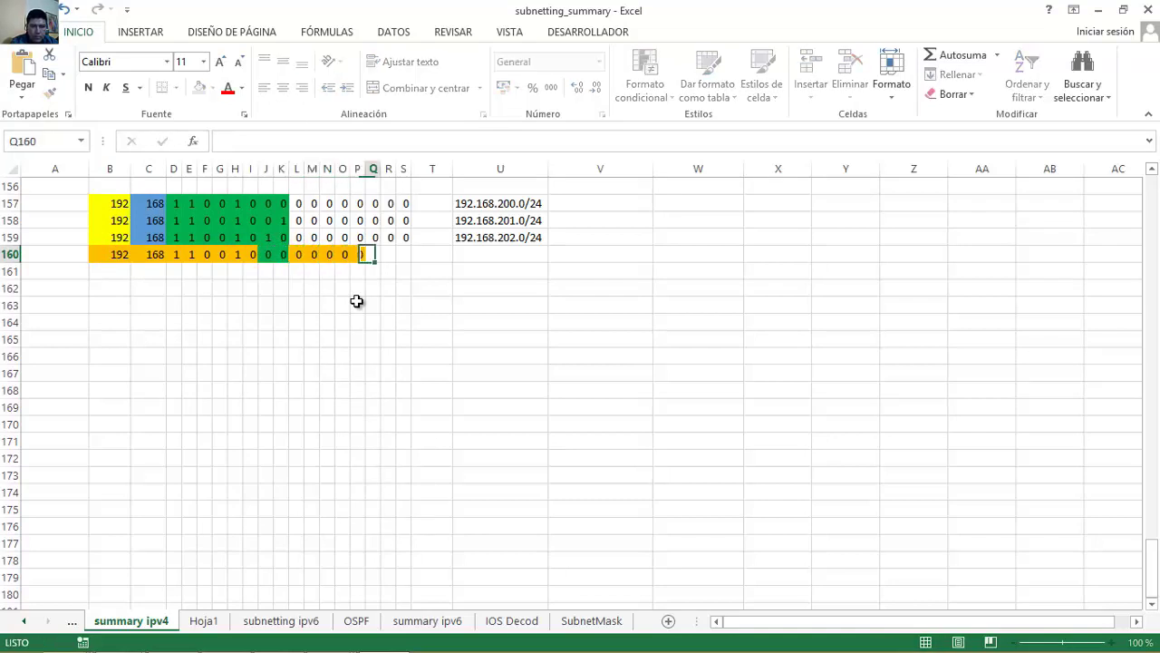
{"action": "key", "text": "Tab"}
{"action": "left_click_drag", "start_coordinate": [272, 254], "coordinate": [404, 254]}
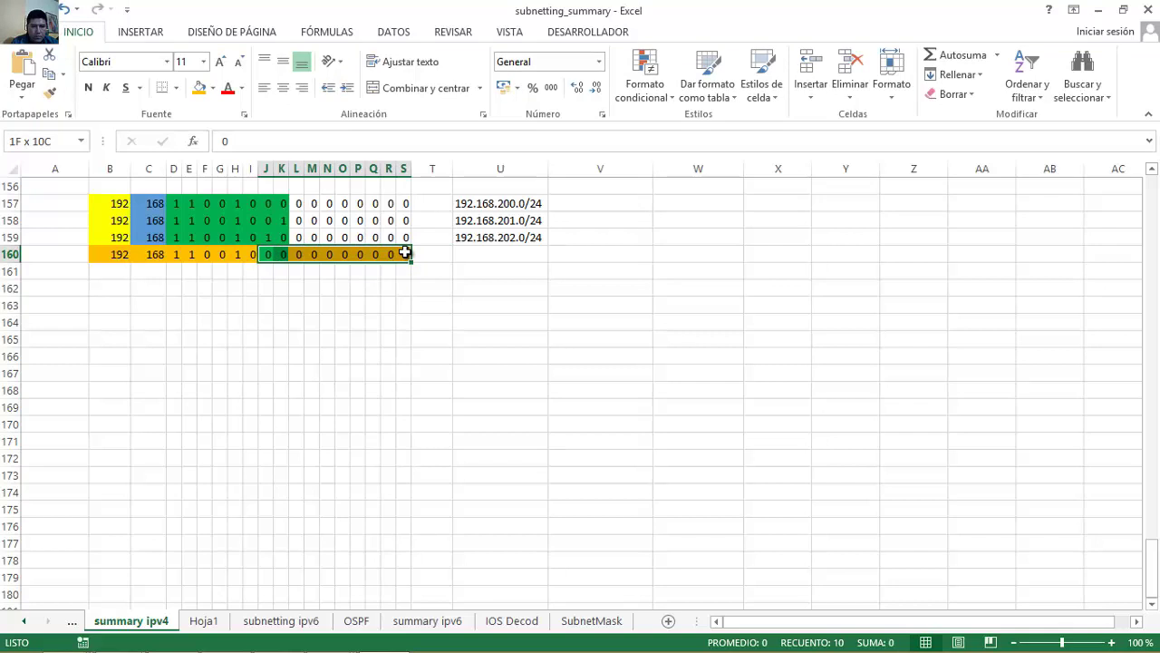
{"action": "left_click", "coordinate": [213, 87]}
{"action": "left_click", "coordinate": [230, 235]}
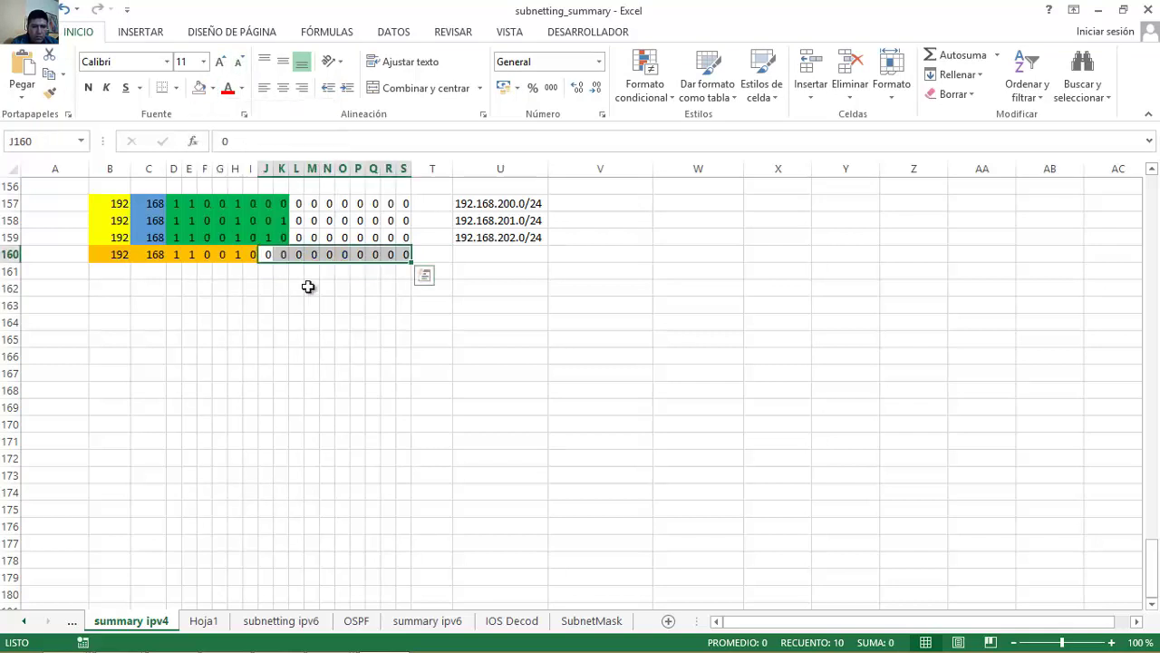
{"action": "left_click", "coordinate": [474, 254]}
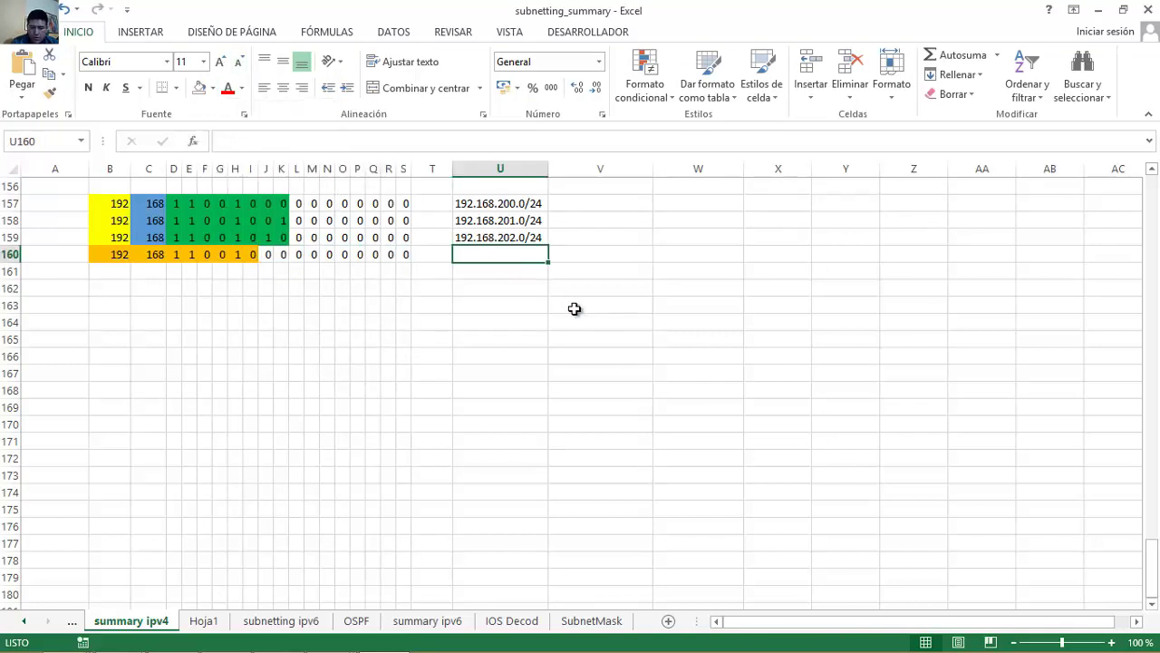
Start the summary address 192.168.200.0/ in cell U160.
{"action": "type", "text": "192.168.200"}
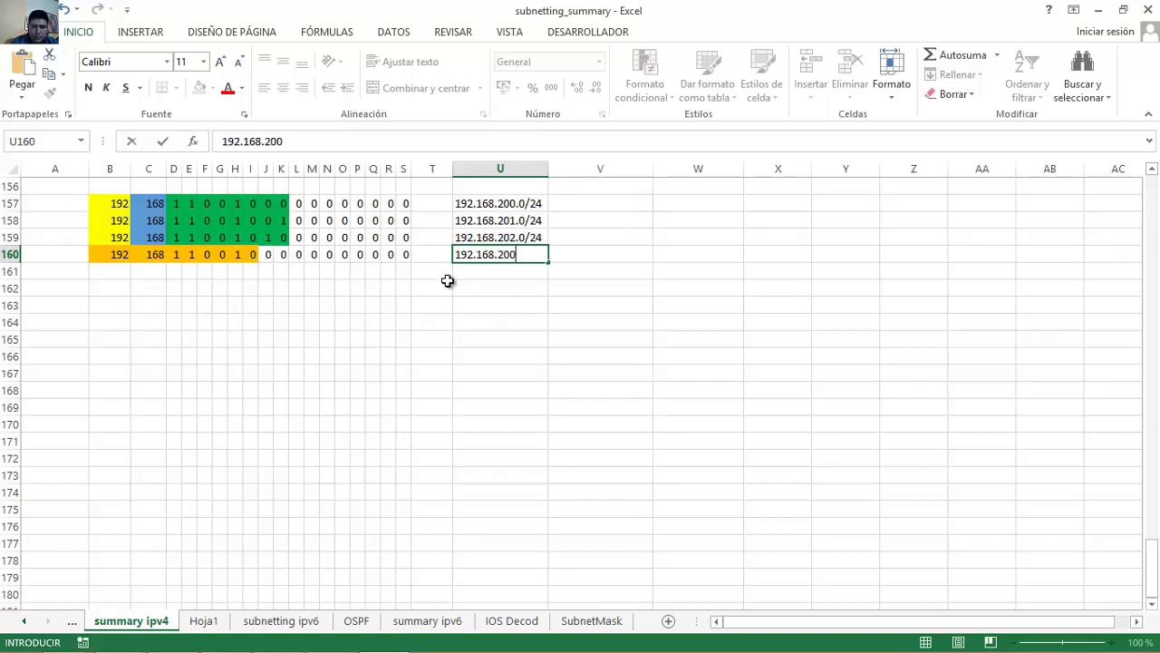
{"action": "left_click_drag", "start_coordinate": [300, 253], "coordinate": [392, 256]}
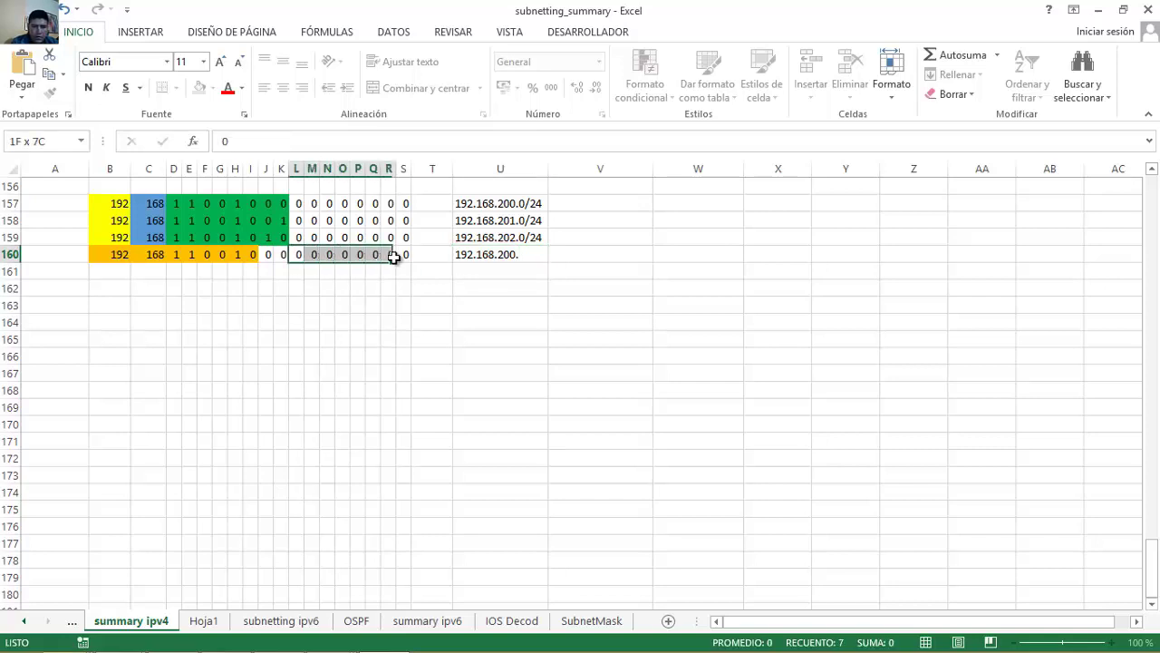
{"action": "left_click", "coordinate": [529, 257]}
{"action": "double_click", "coordinate": [530, 254]}
{"action": "type", "text": "0"}
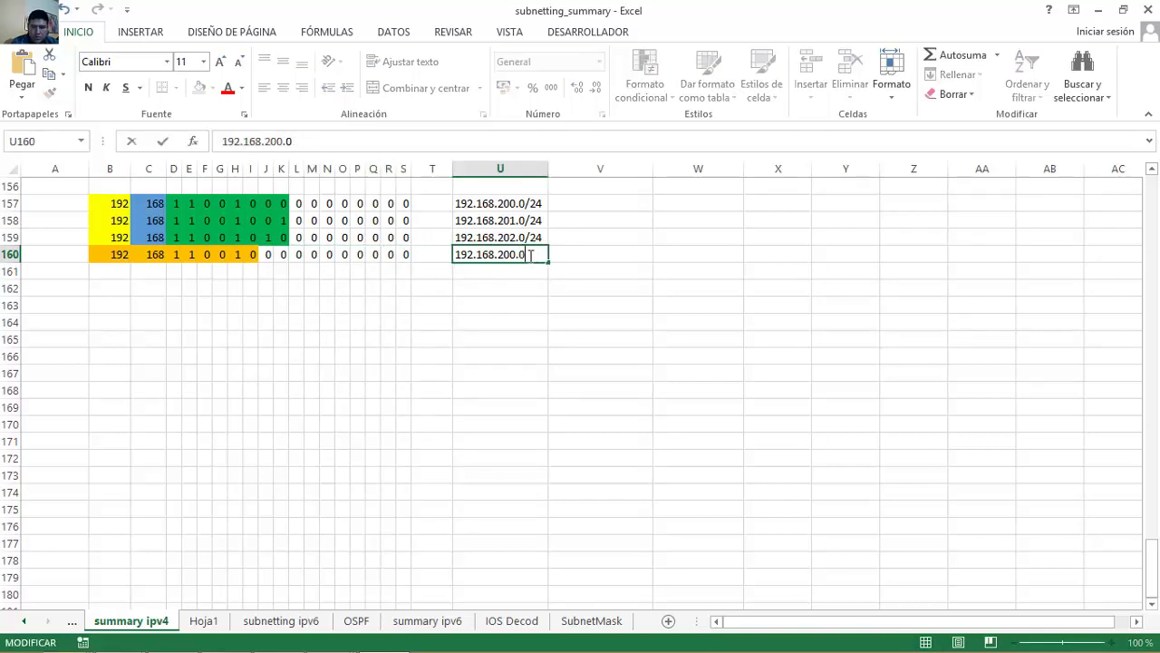
{"action": "type", "text": "/"}
Count the matching network bits across row 160 to find the prefix length.
{"action": "left_click", "coordinate": [155, 256]}
{"action": "left_click", "coordinate": [173, 257]}
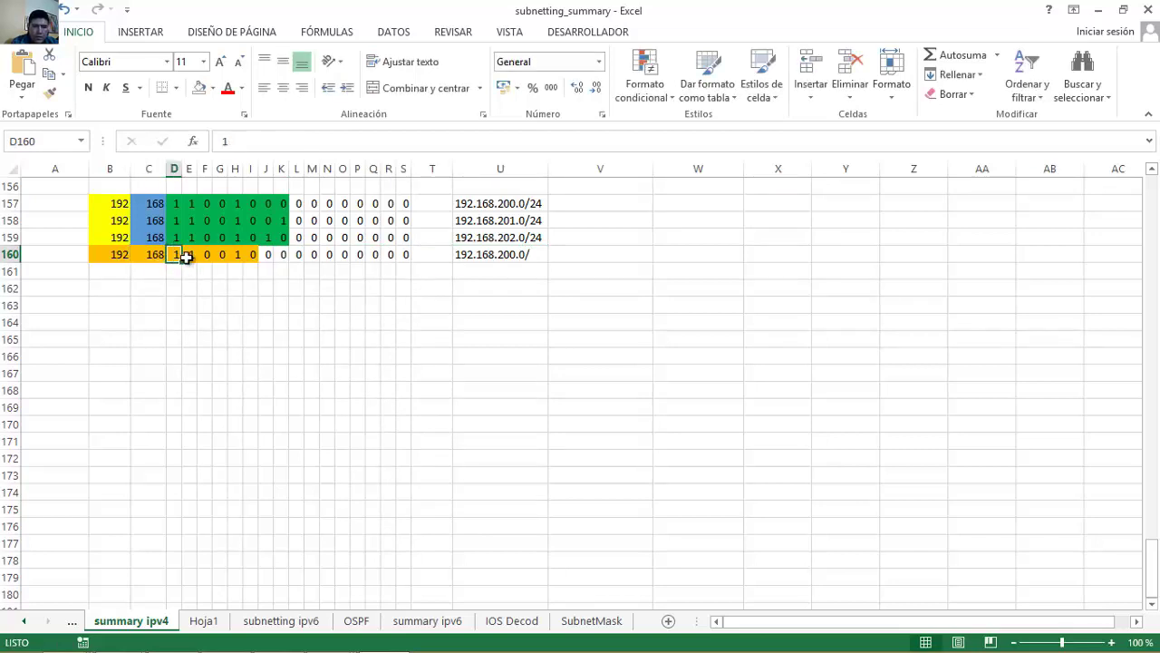
{"action": "left_click", "coordinate": [192, 257]}
{"action": "left_click", "coordinate": [207, 256]}
{"action": "left_click", "coordinate": [221, 256]}
{"action": "left_click", "coordinate": [236, 256]}
{"action": "left_click", "coordinate": [251, 257]}
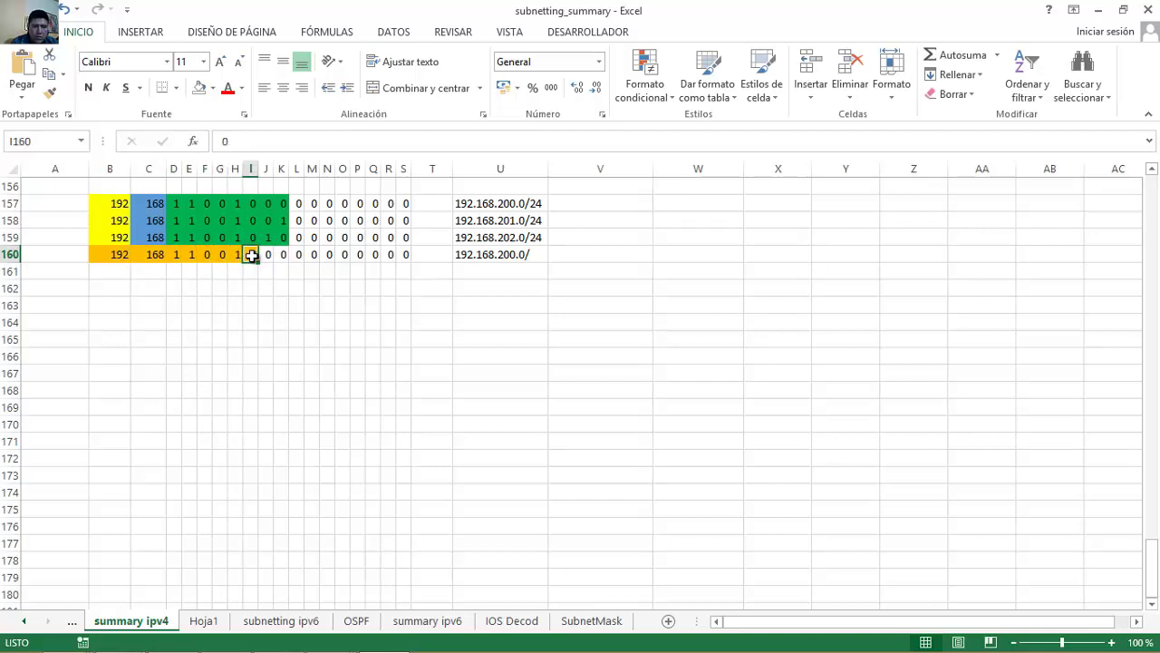
{"action": "left_click", "coordinate": [154, 256]}
{"action": "left_click", "coordinate": [172, 257]}
{"action": "left_click", "coordinate": [192, 256]}
{"action": "left_click", "coordinate": [206, 256]}
{"action": "left_click", "coordinate": [220, 256]}
{"action": "left_click", "coordinate": [236, 256]}
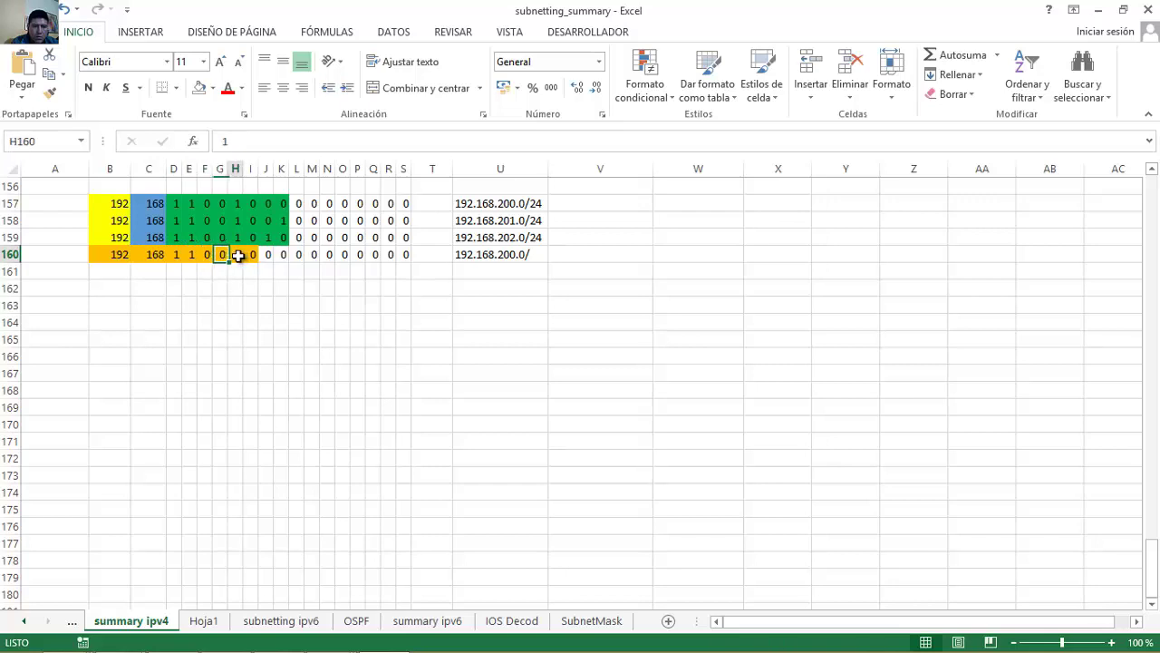
Complete U160 as 192.168.200.0/22 and bring up the Packet Tracer windows.
{"action": "left_click", "coordinate": [531, 256]}
{"action": "double_click", "coordinate": [531, 256]}
{"action": "type", "text": "22"}
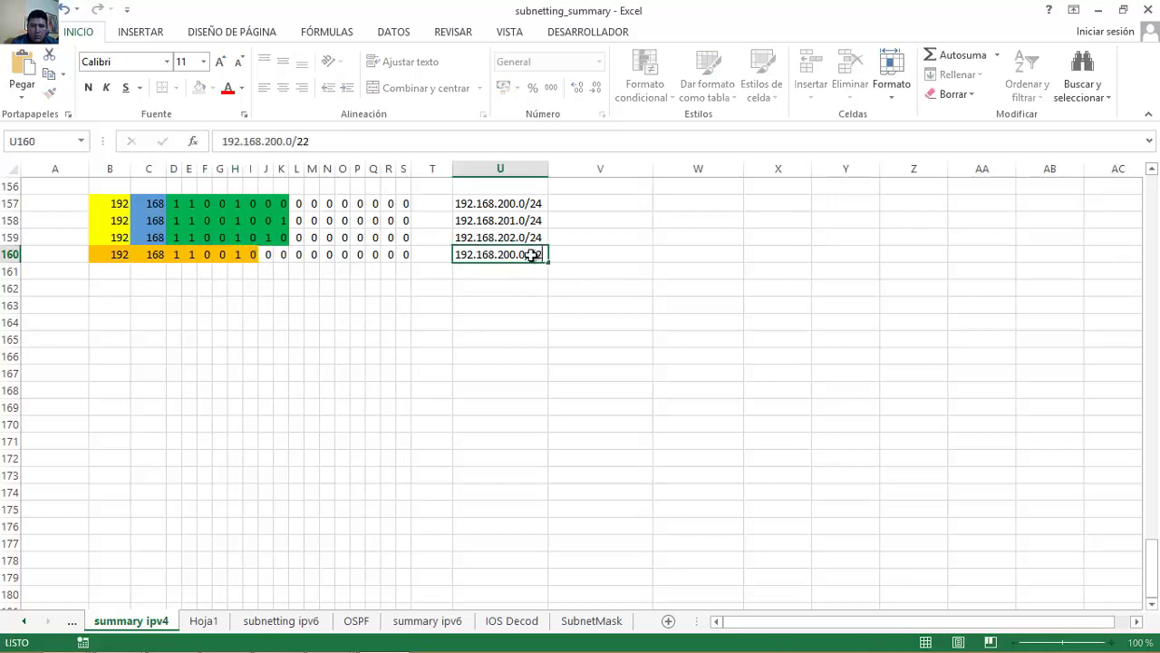
{"action": "key", "text": "Return"}
{"action": "left_click", "coordinate": [483, 256]}
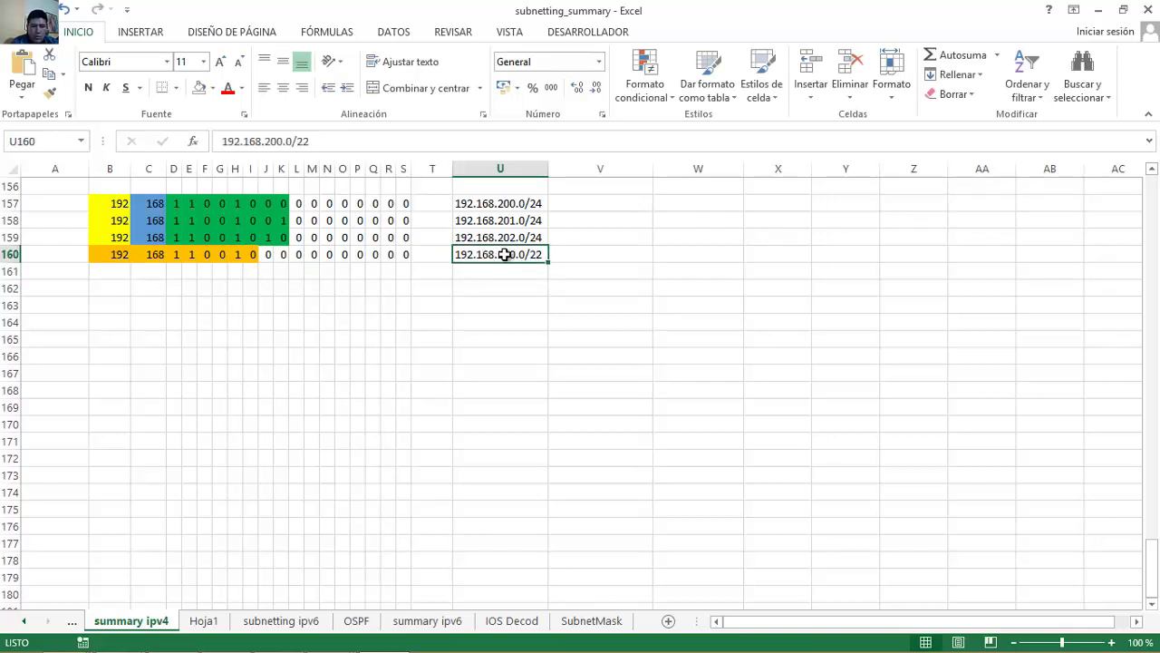
{"action": "mouse_move", "coordinate": [402, 649]}
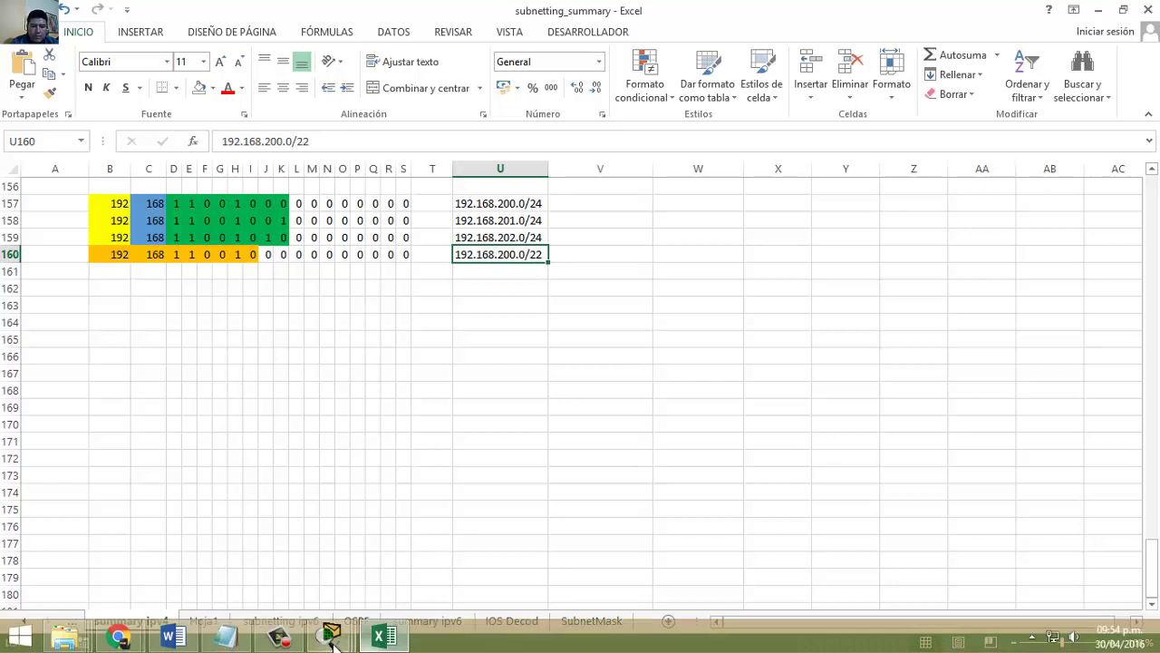
{"action": "left_click", "coordinate": [332, 641]}
Bring the Packet Tracer Assessment window and then the PT Activity instructions to the front.
{"action": "left_click", "coordinate": [122, 562]}
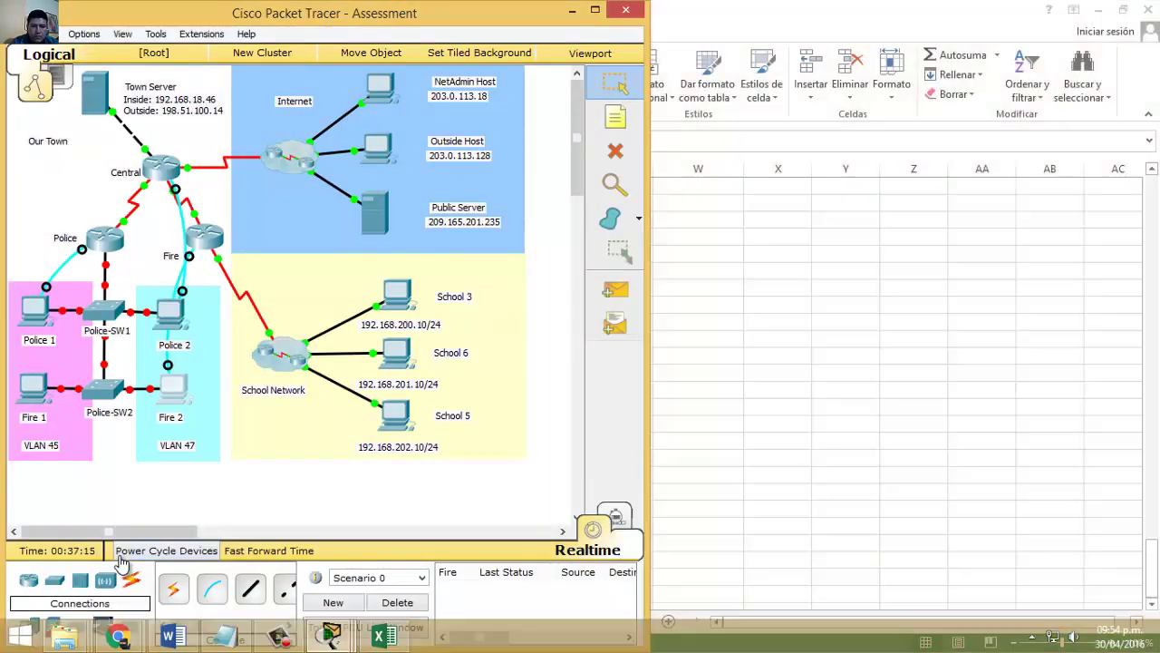
{"action": "mouse_move", "coordinate": [332, 641]}
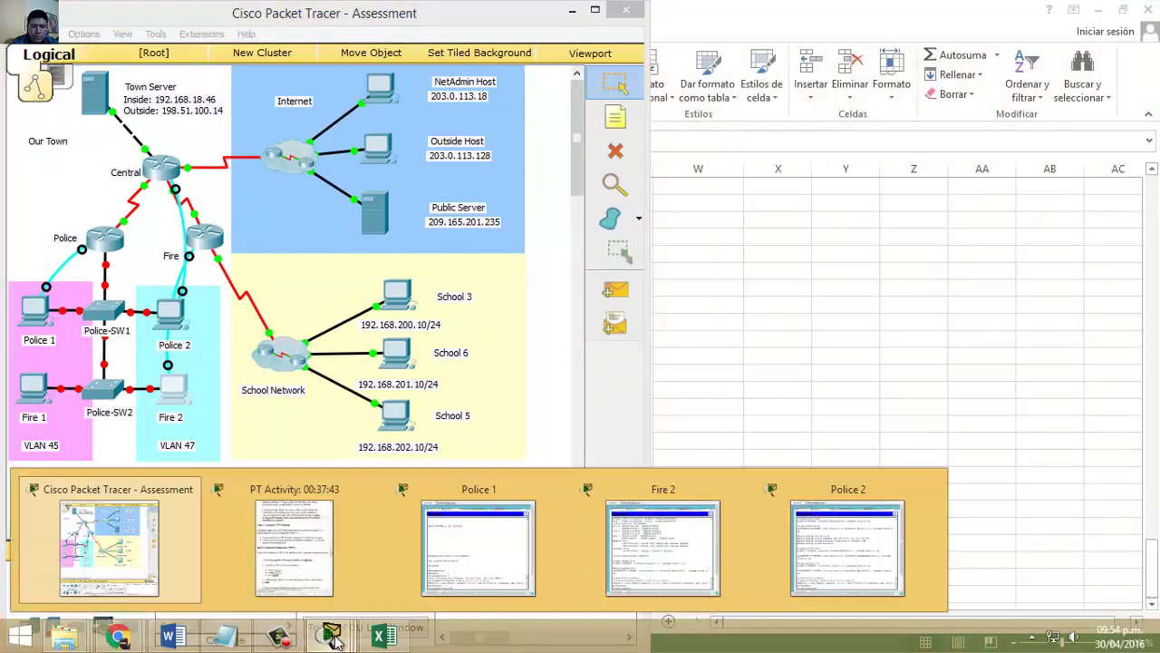
{"action": "left_click", "coordinate": [304, 563]}
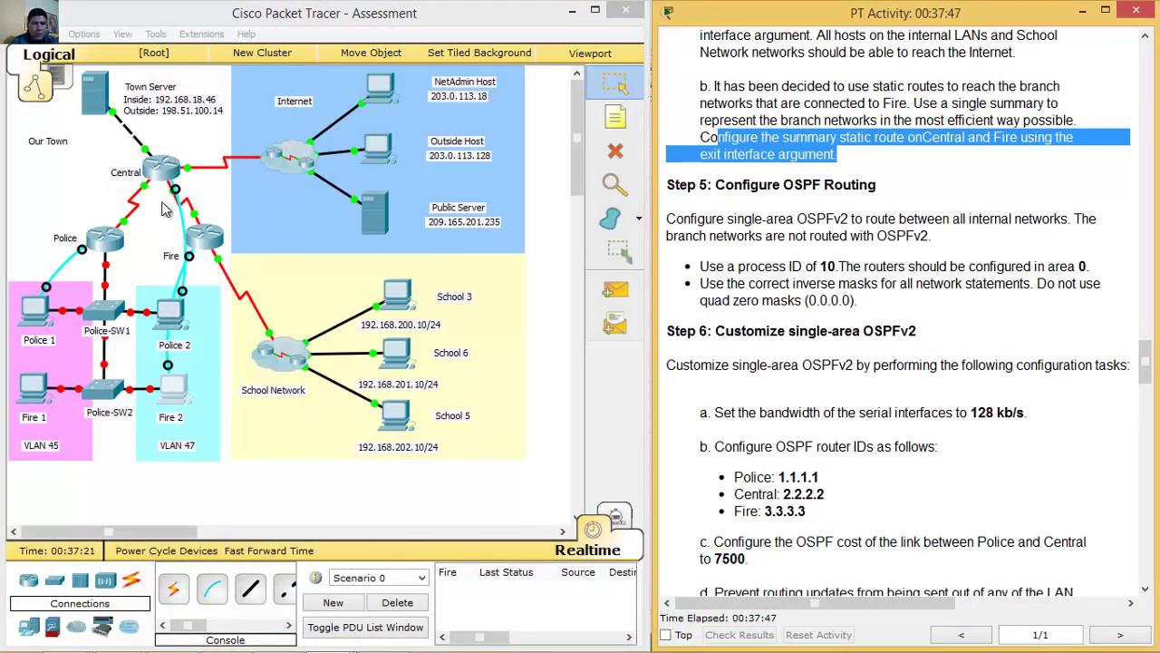
On the Police 2 console, enter privileged mode (en) and global configuration (conf t).
{"action": "left_click", "coordinate": [167, 315]}
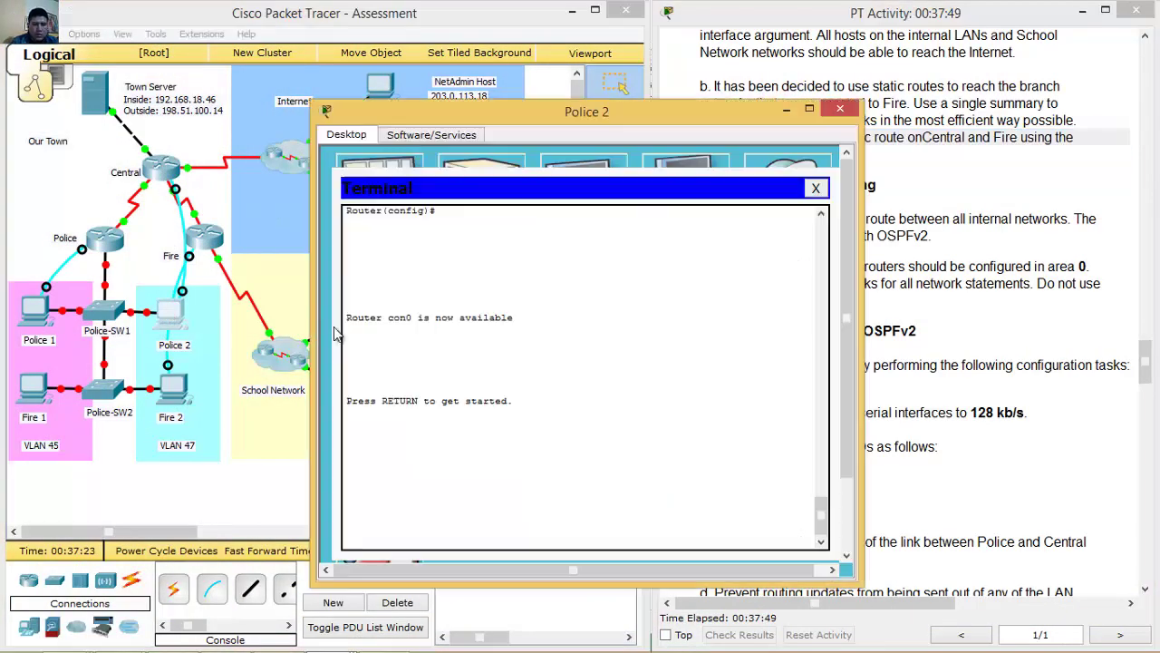
{"action": "key", "text": "Return"}
{"action": "type", "text": "en"}
{"action": "key", "text": "Return"}
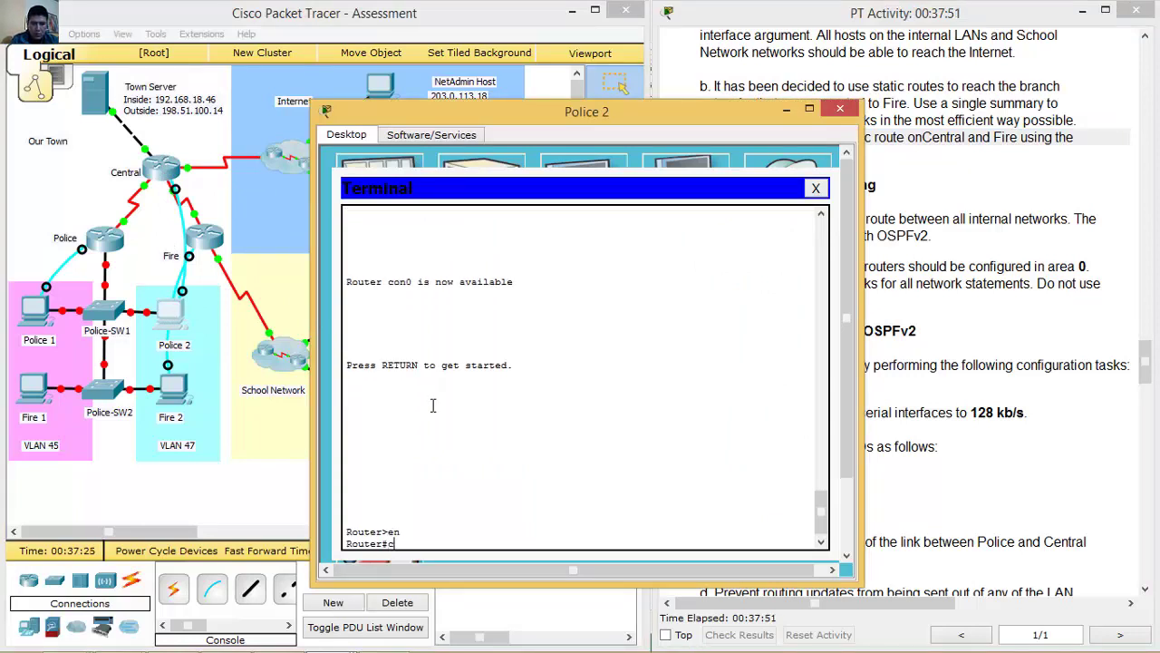
{"action": "type", "text": "conf t"}
{"action": "key", "text": "Return"}
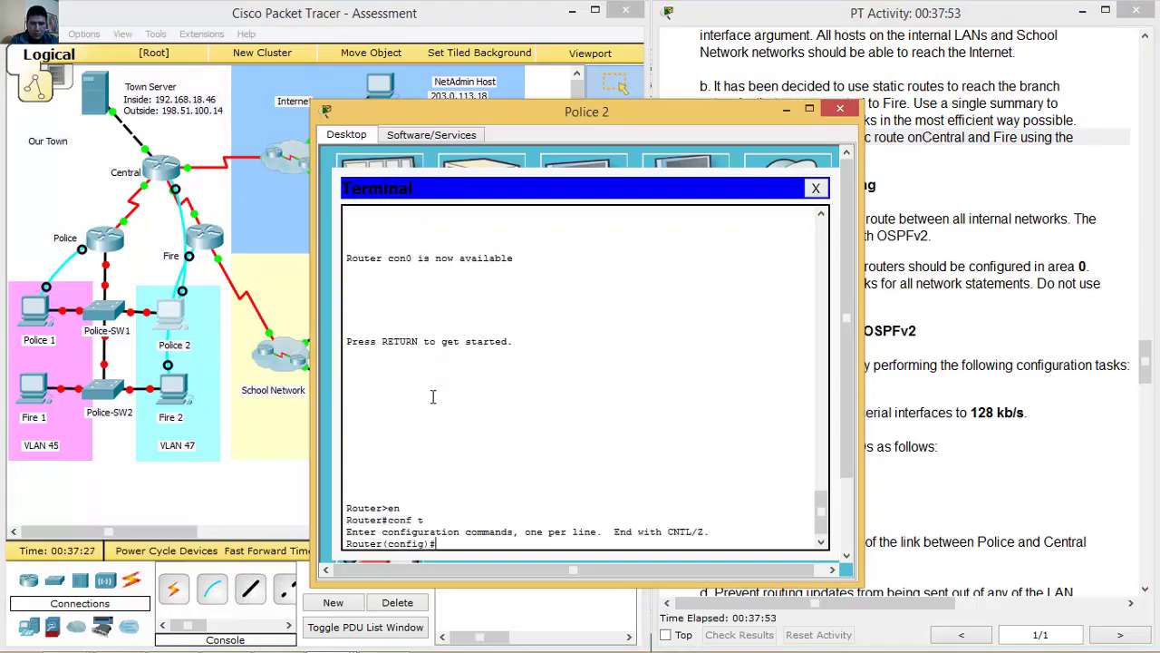
Add static route 192.168.200.0 255.255.252.0 via s0/0/1, then minimize the terminal.
{"action": "type", "text": "ip route 192.168.200.0 255.255.252.0"}
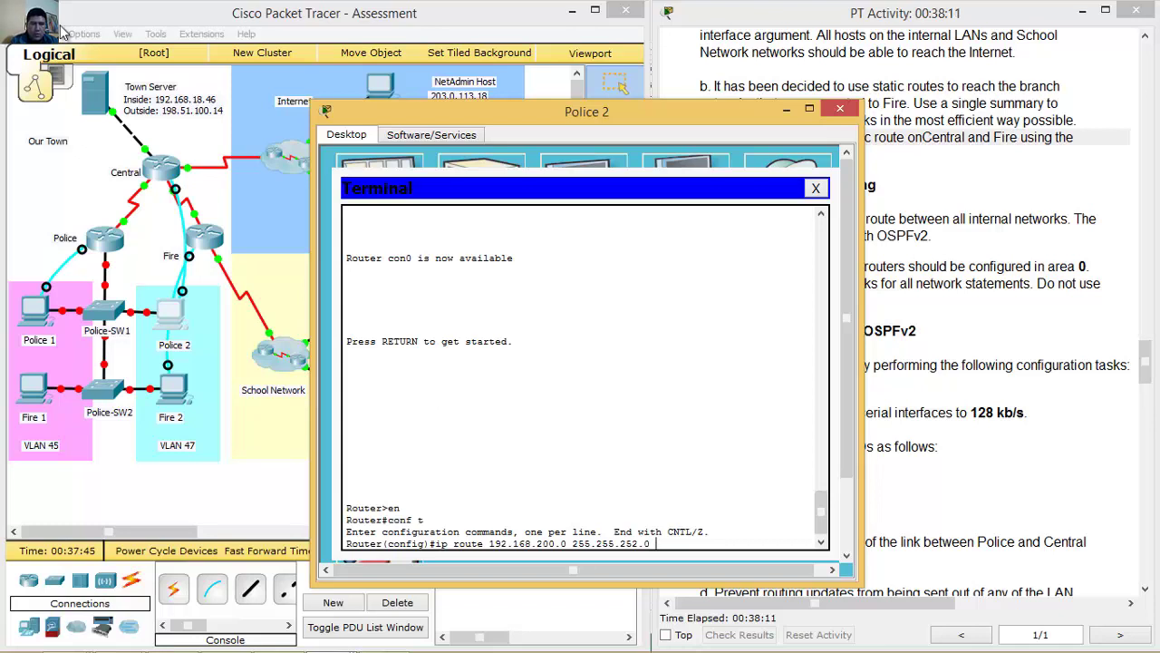
{"action": "left_click", "coordinate": [144, 14]}
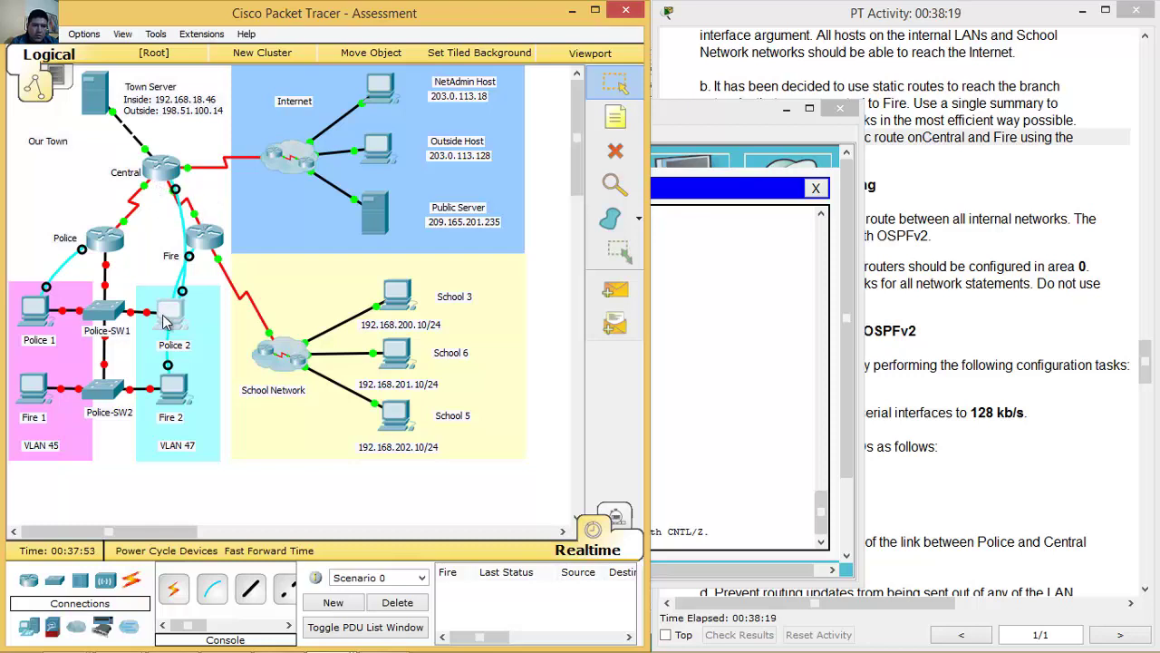
{"action": "left_click", "coordinate": [168, 316]}
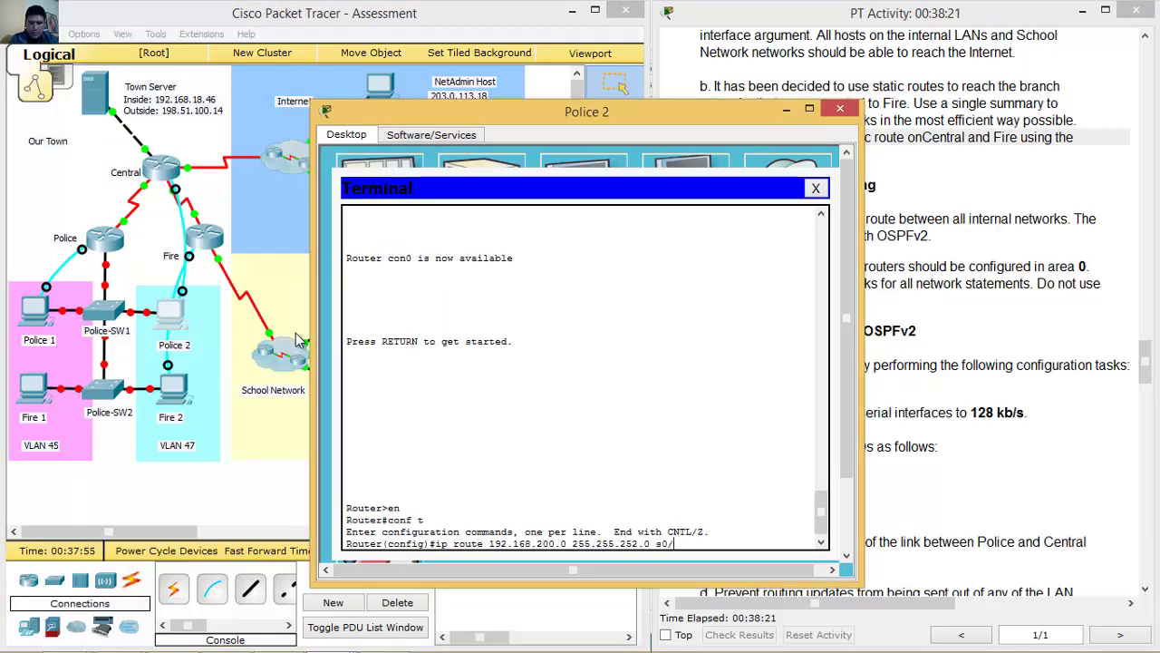
{"action": "key", "text": "Return"}
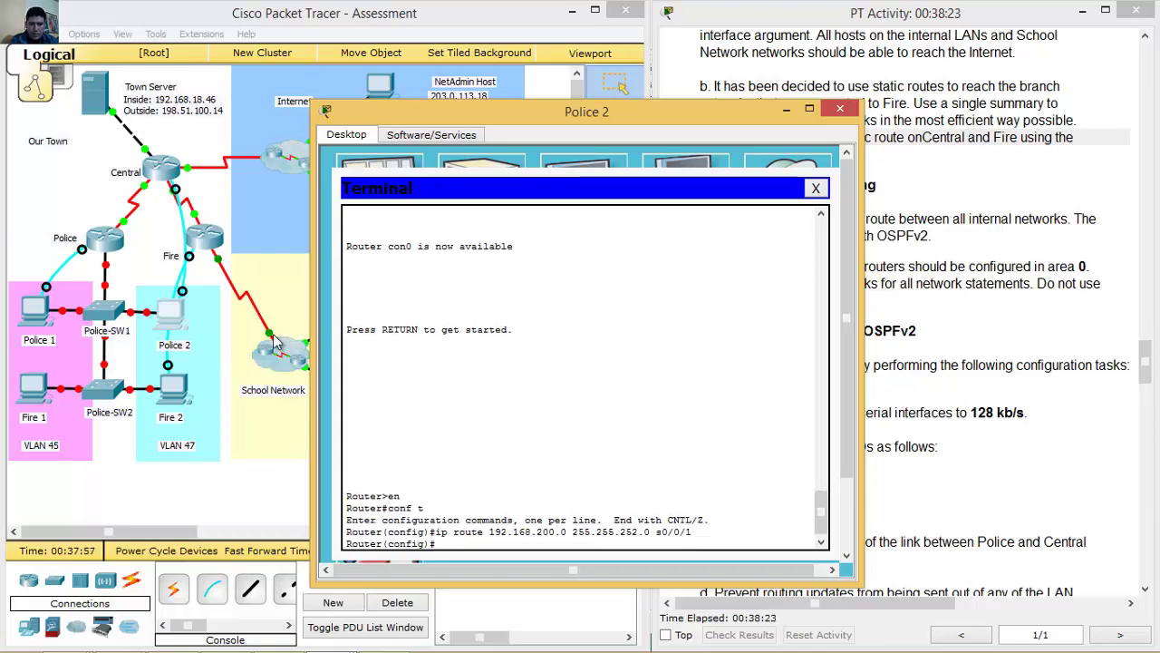
{"action": "left_click", "coordinate": [208, 241]}
{"action": "left_click", "coordinate": [393, 352]}
{"action": "left_click", "coordinate": [787, 111]}
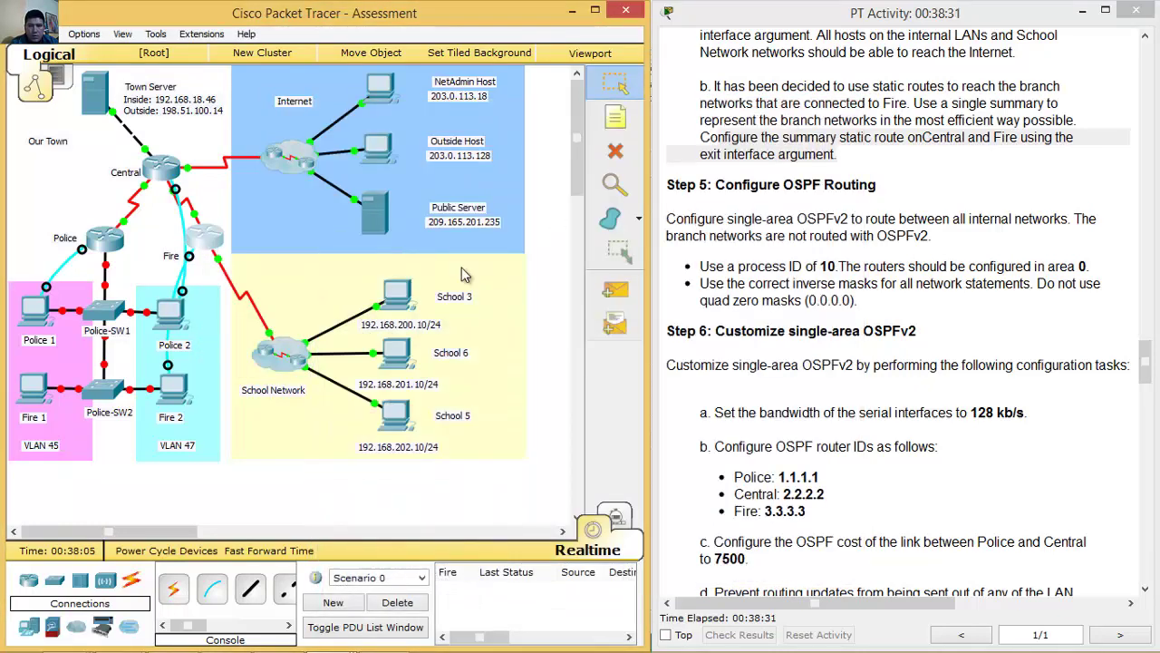
From global config on the Fire 2 console router, add ip route 192.168.200.0 255.255.252.0 s0/0/0.
{"action": "left_click", "coordinate": [172, 388]}
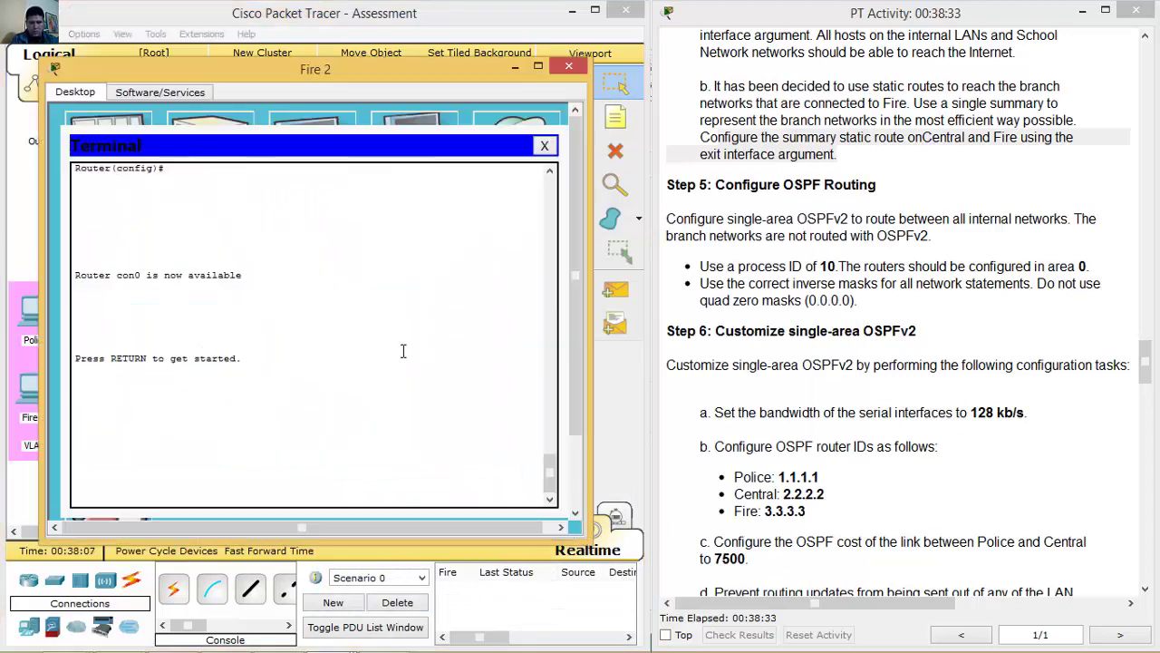
{"action": "key", "text": "Return"}
{"action": "type", "text": "en"}
{"action": "key", "text": "Return"}
{"action": "type", "text": "conf t"}
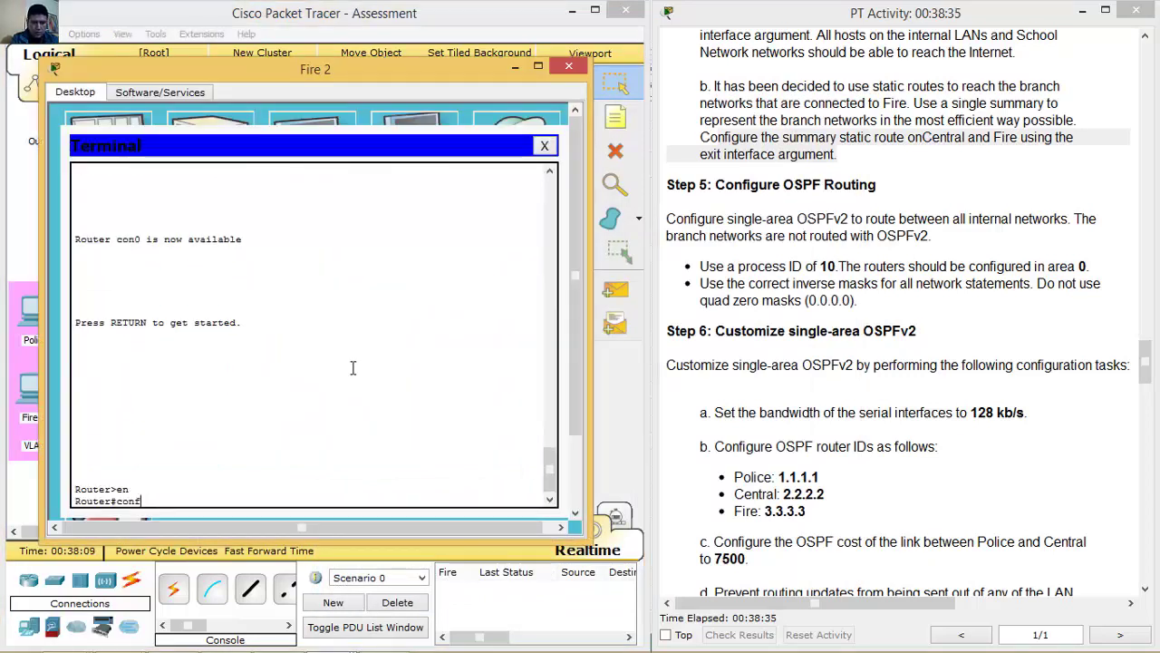
{"action": "key", "text": "Return"}
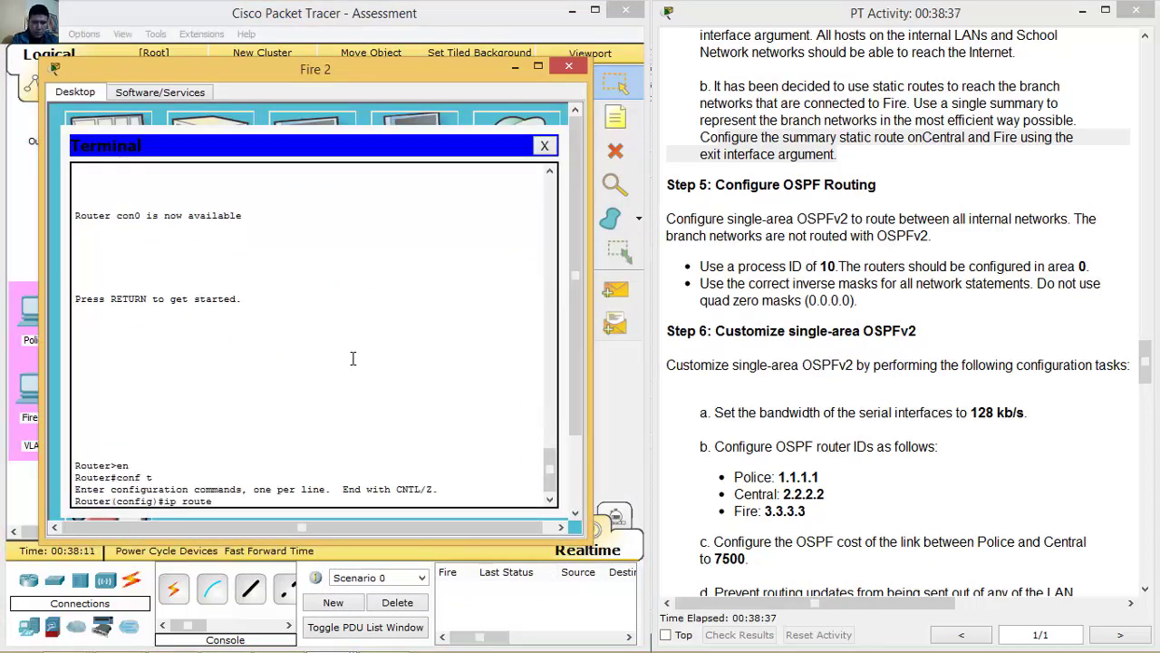
{"action": "type", "text": "ip route 192.168.2"}
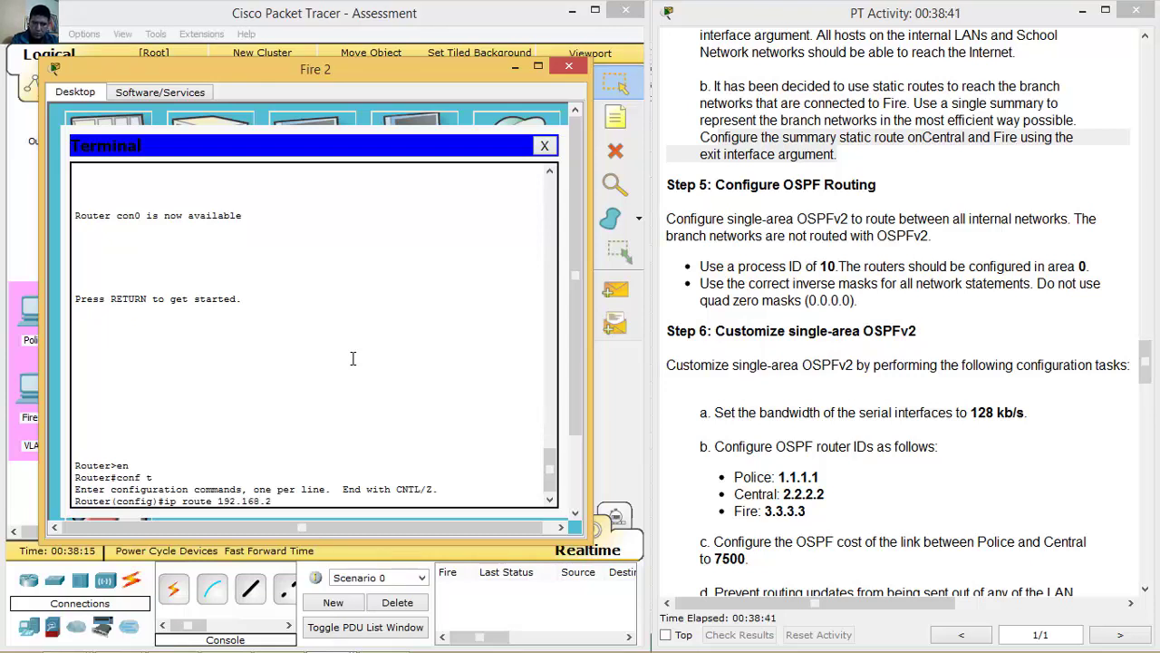
{"action": "type", "text": "00.0 255.255.252.0"}
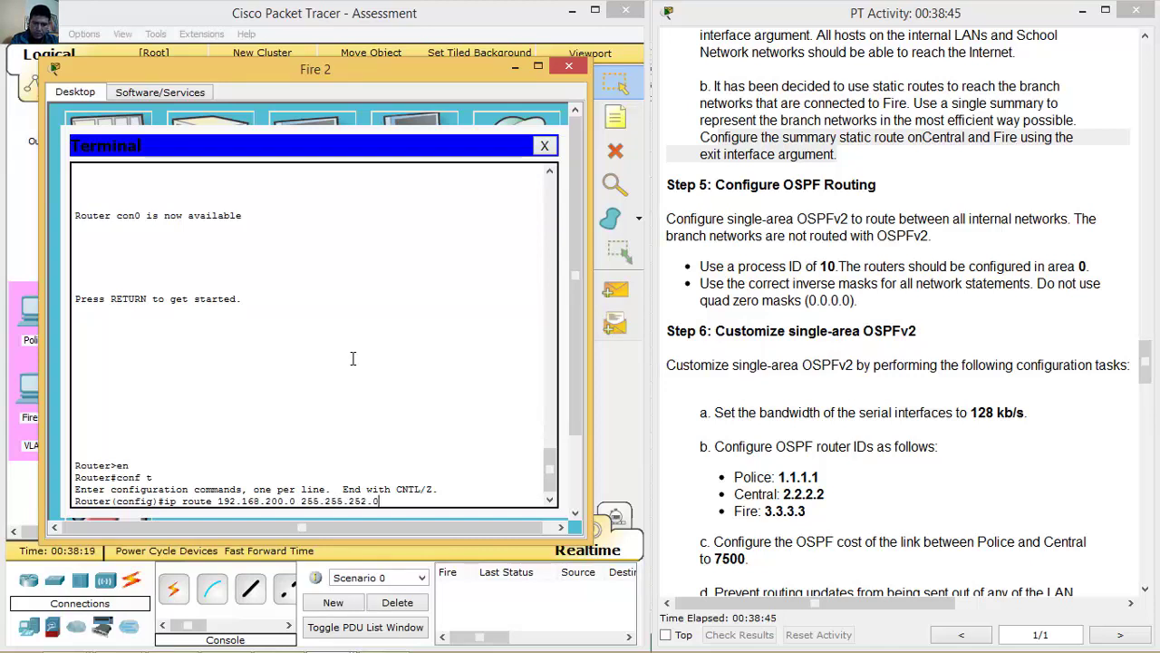
{"action": "left_click", "coordinate": [361, 16]}
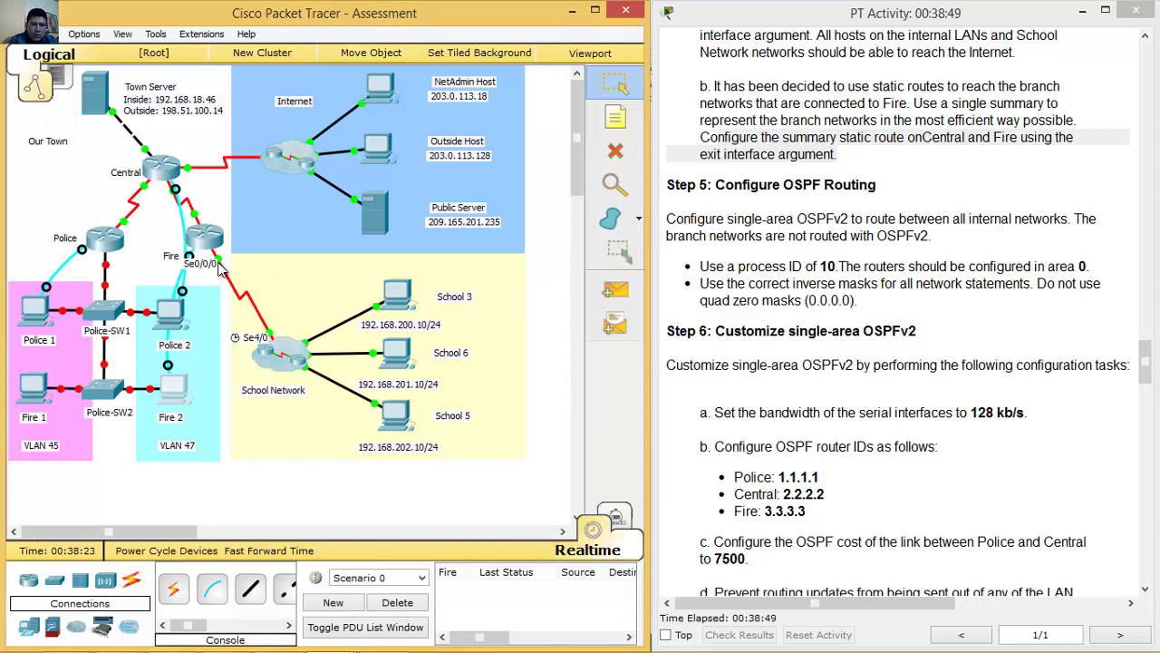
{"action": "left_click", "coordinate": [178, 390]}
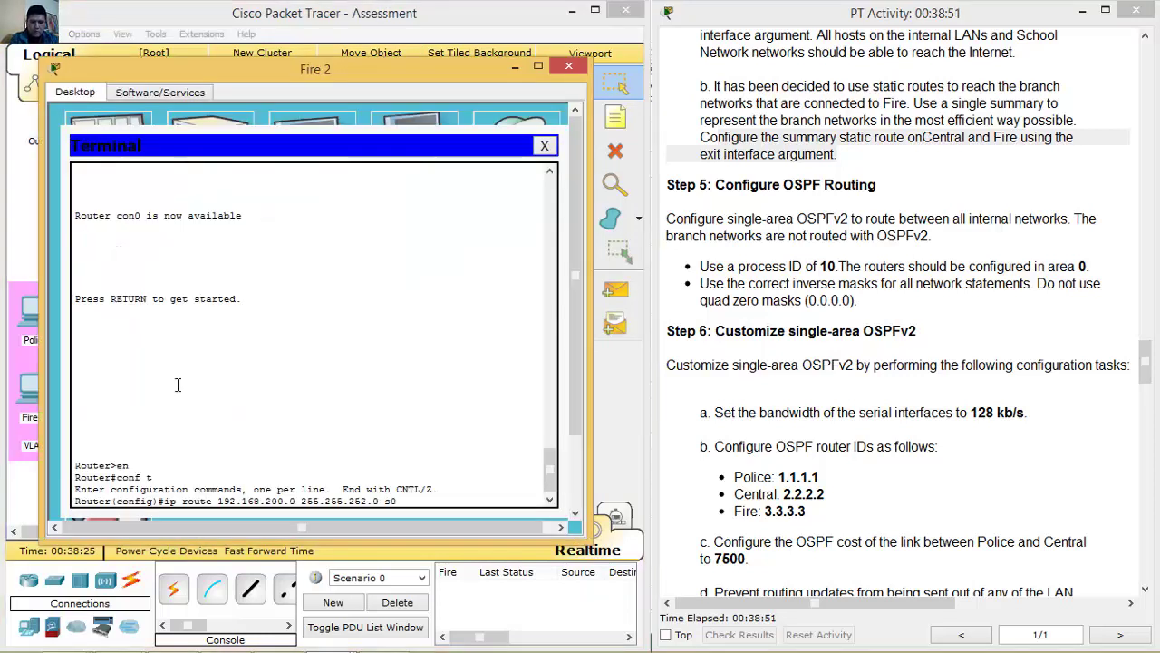
{"action": "key", "text": "Return"}
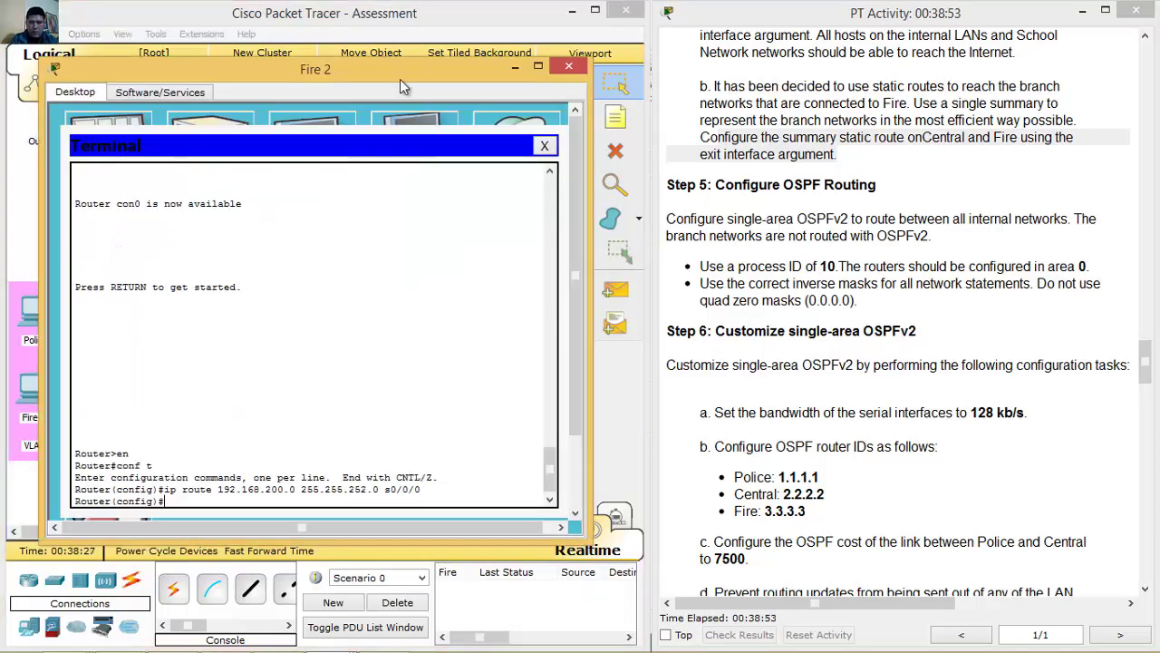
{"action": "left_click", "coordinate": [506, 67]}
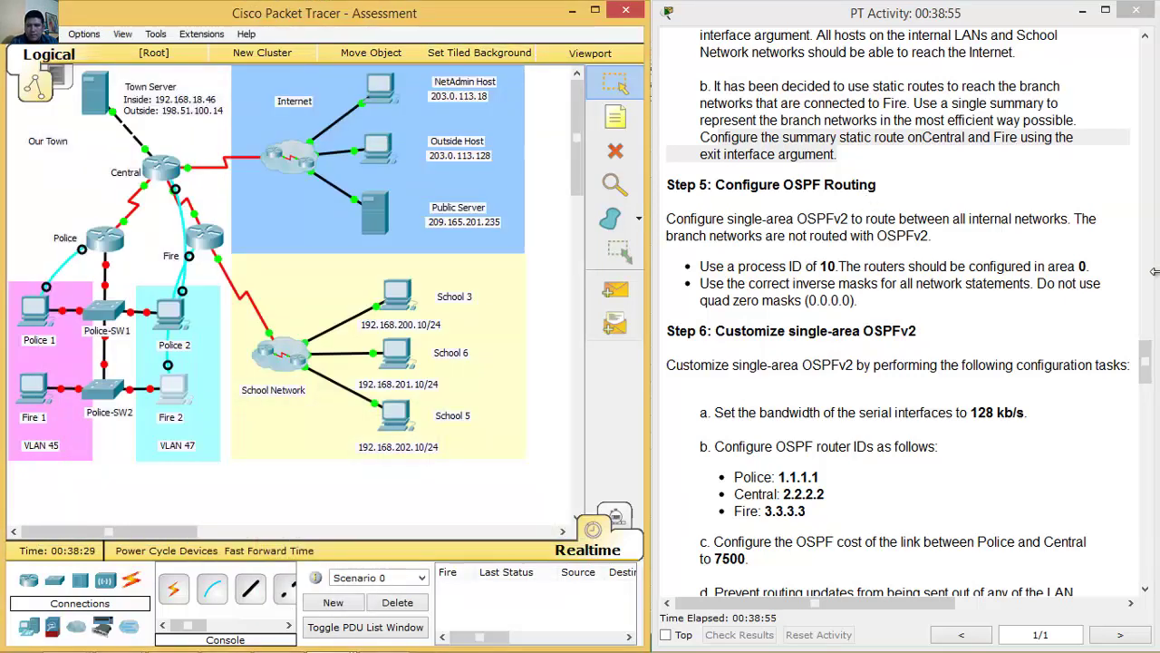
Highlight the Step 5 OSPF requirements: process ID 10, area 0, inverse masks, no quad-zero masks.
{"action": "left_click_drag", "start_coordinate": [1145, 363], "coordinate": [1145, 369]}
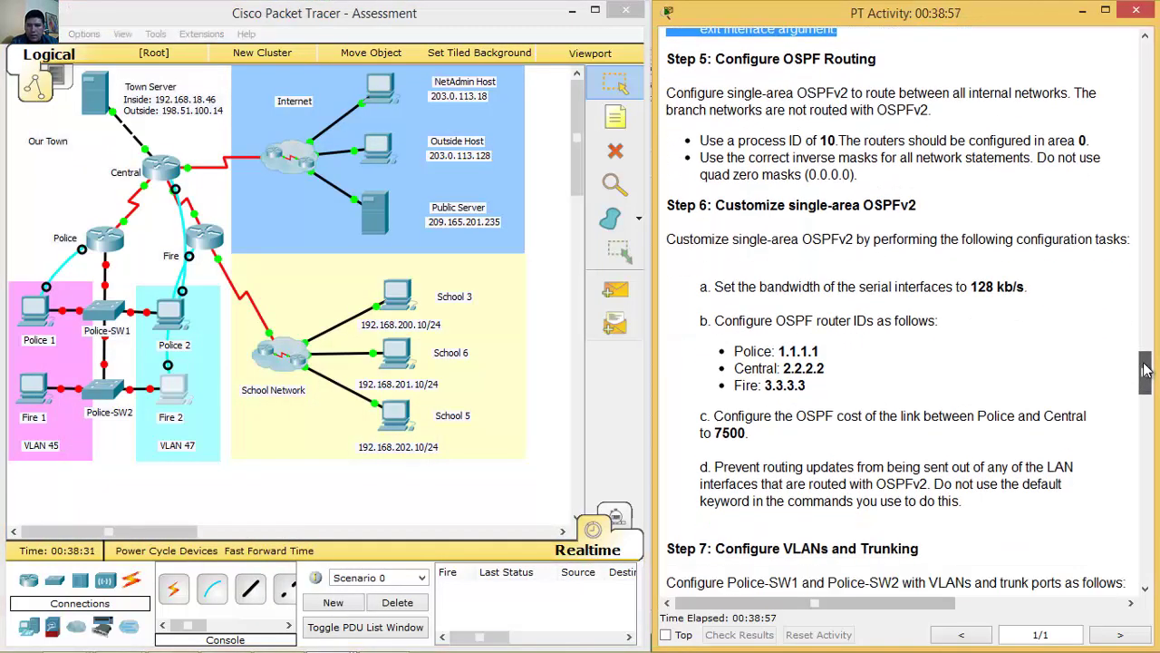
{"action": "left_click_drag", "start_coordinate": [717, 58], "coordinate": [892, 56]}
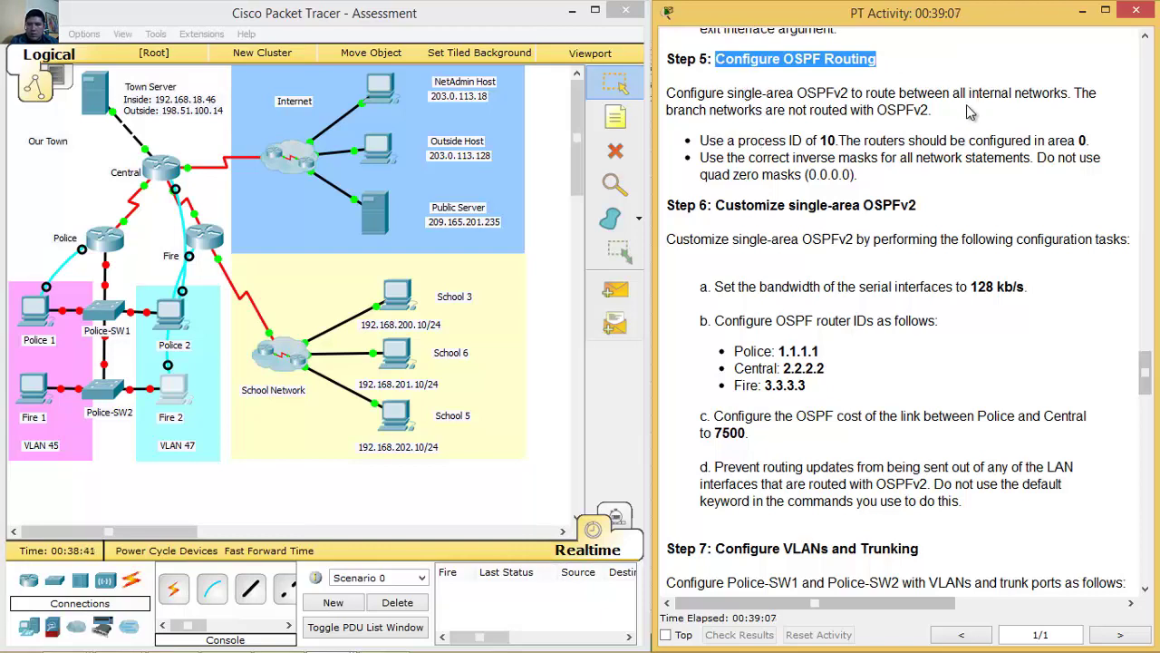
{"action": "left_click_drag", "start_coordinate": [905, 91], "coordinate": [953, 109]}
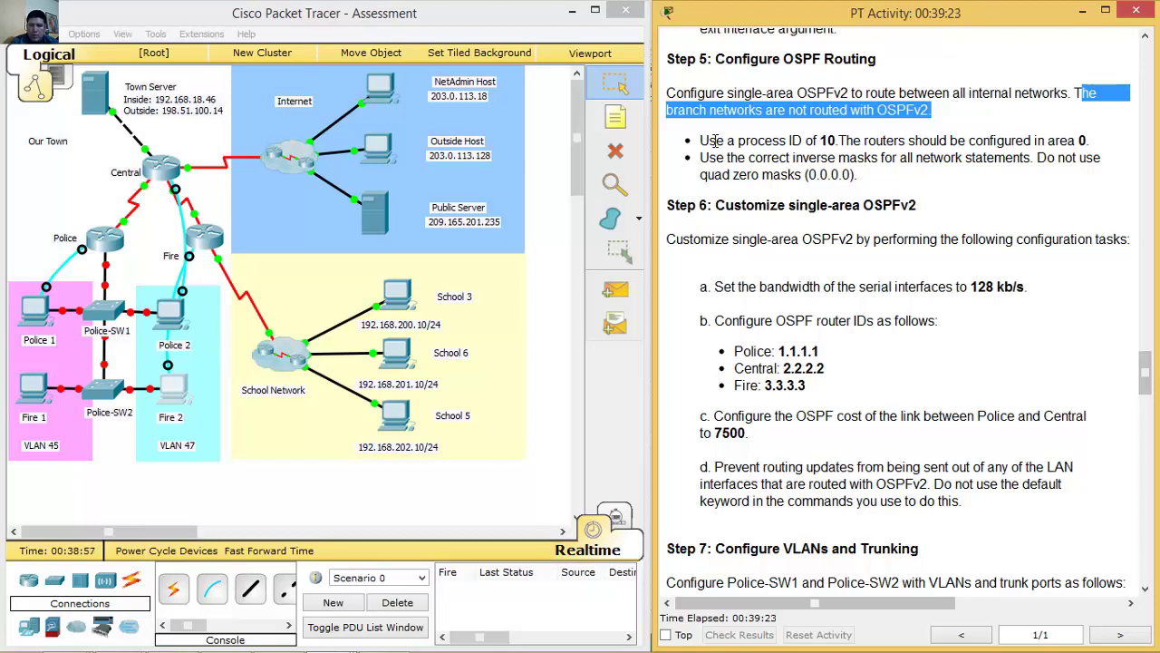
{"action": "left_click_drag", "start_coordinate": [704, 141], "coordinate": [835, 140]}
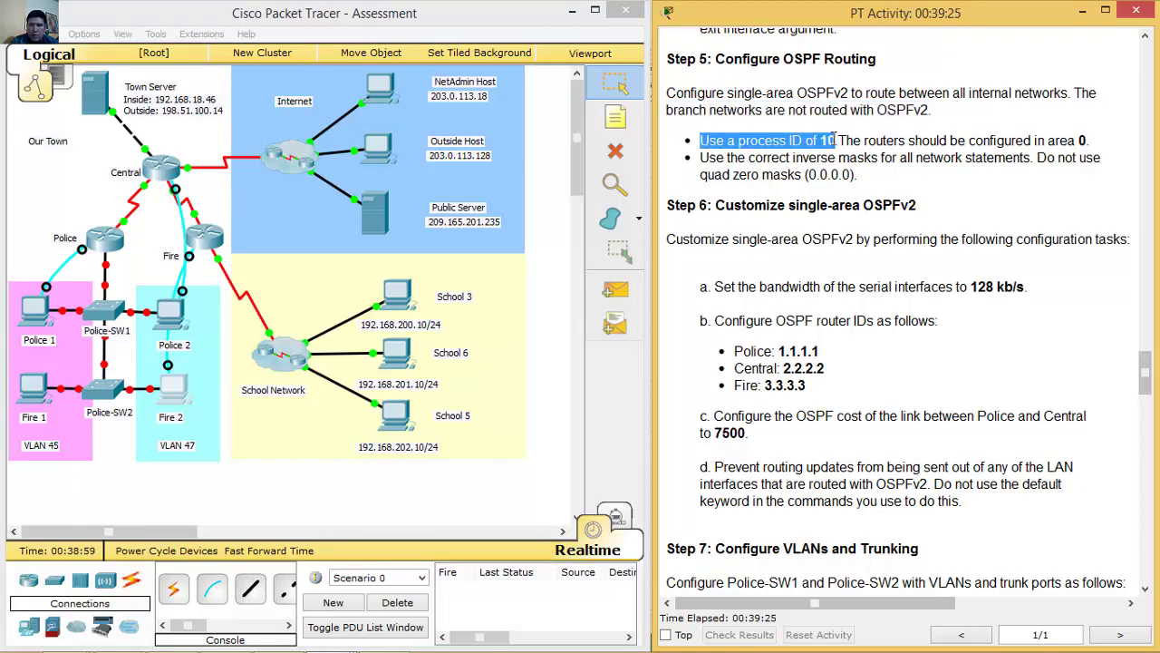
{"action": "left_click_drag", "start_coordinate": [1018, 141], "coordinate": [1100, 142]}
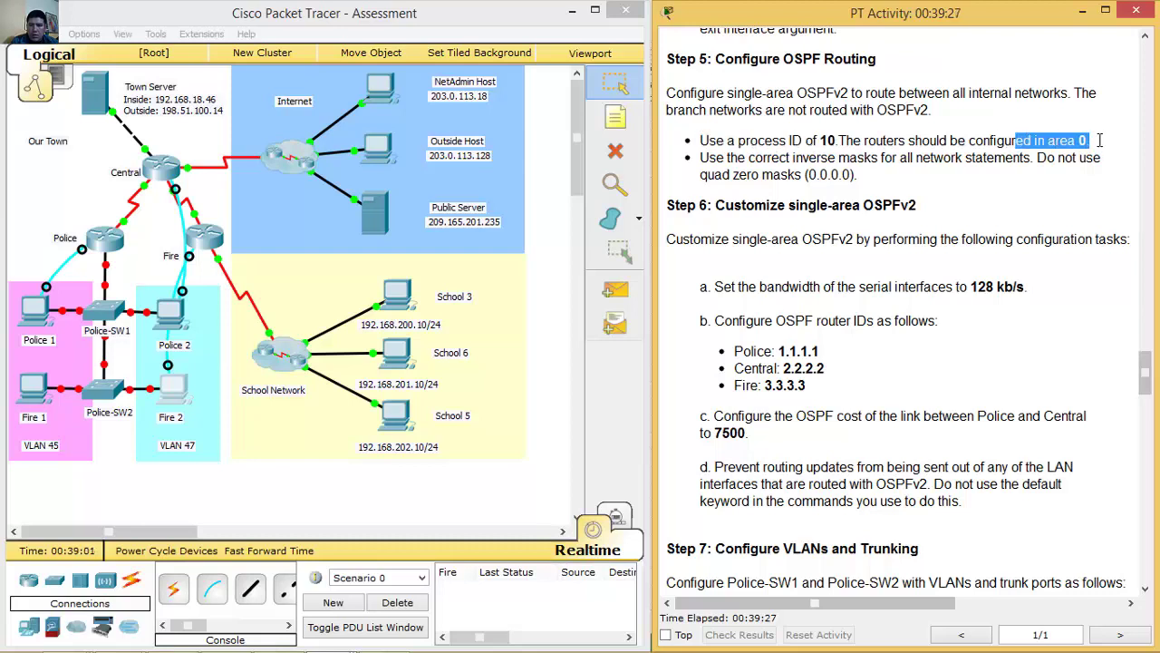
{"action": "left_click_drag", "start_coordinate": [716, 140], "coordinate": [1105, 143]}
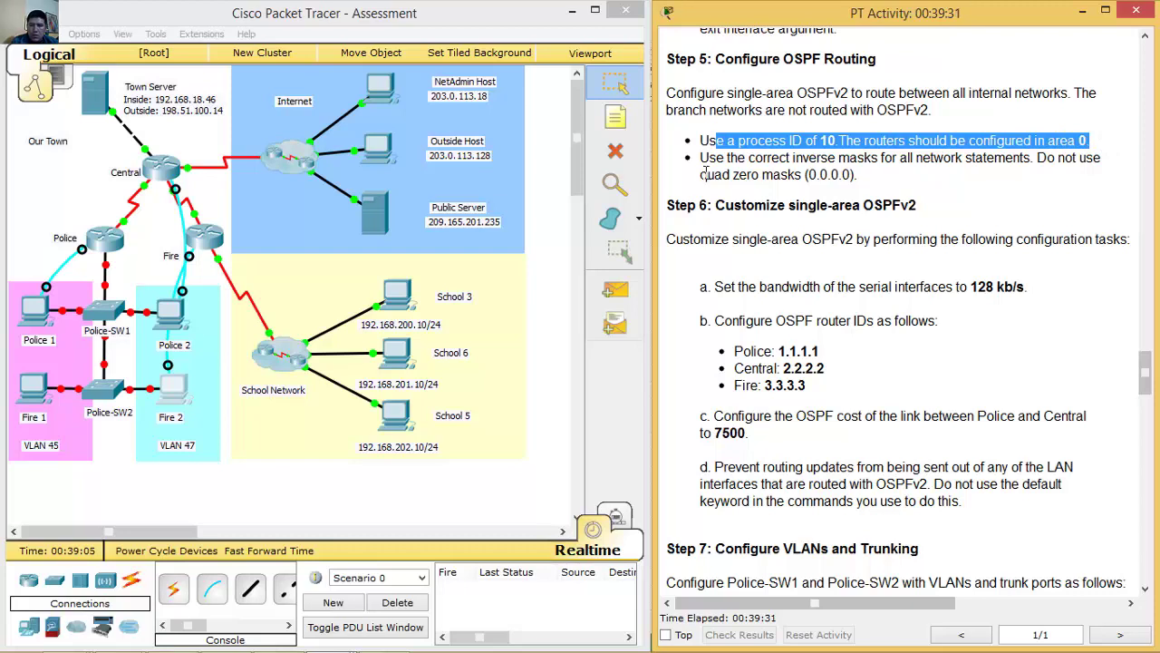
{"action": "left_click_drag", "start_coordinate": [704, 158], "coordinate": [882, 159]}
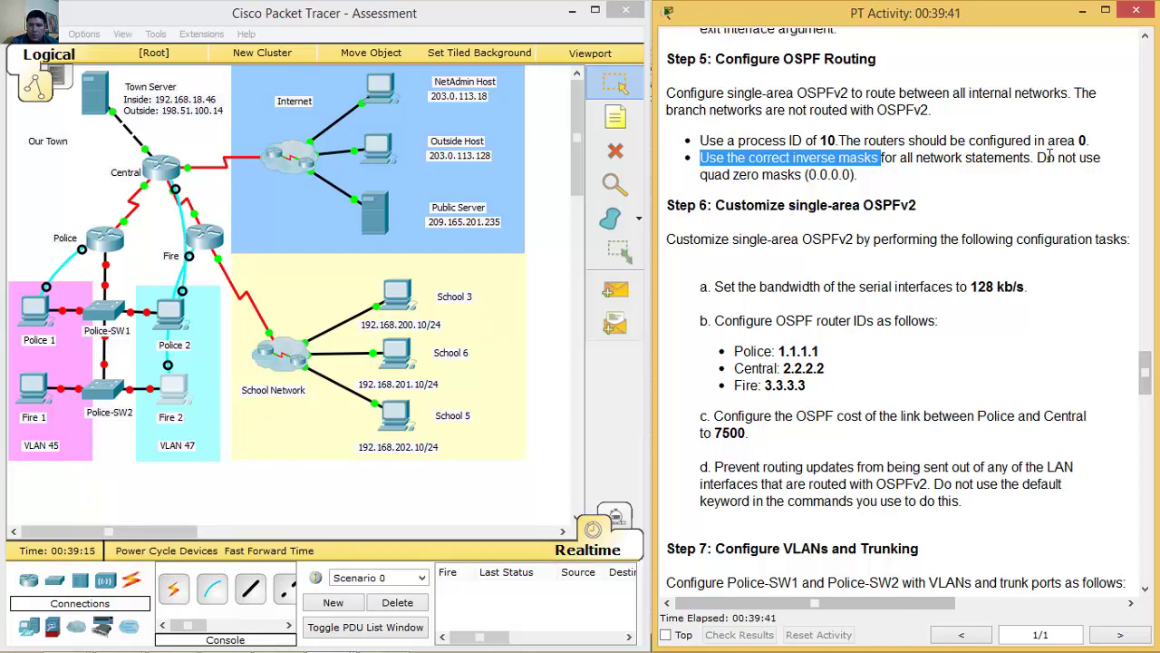
{"action": "left_click_drag", "start_coordinate": [1045, 158], "coordinate": [1053, 179]}
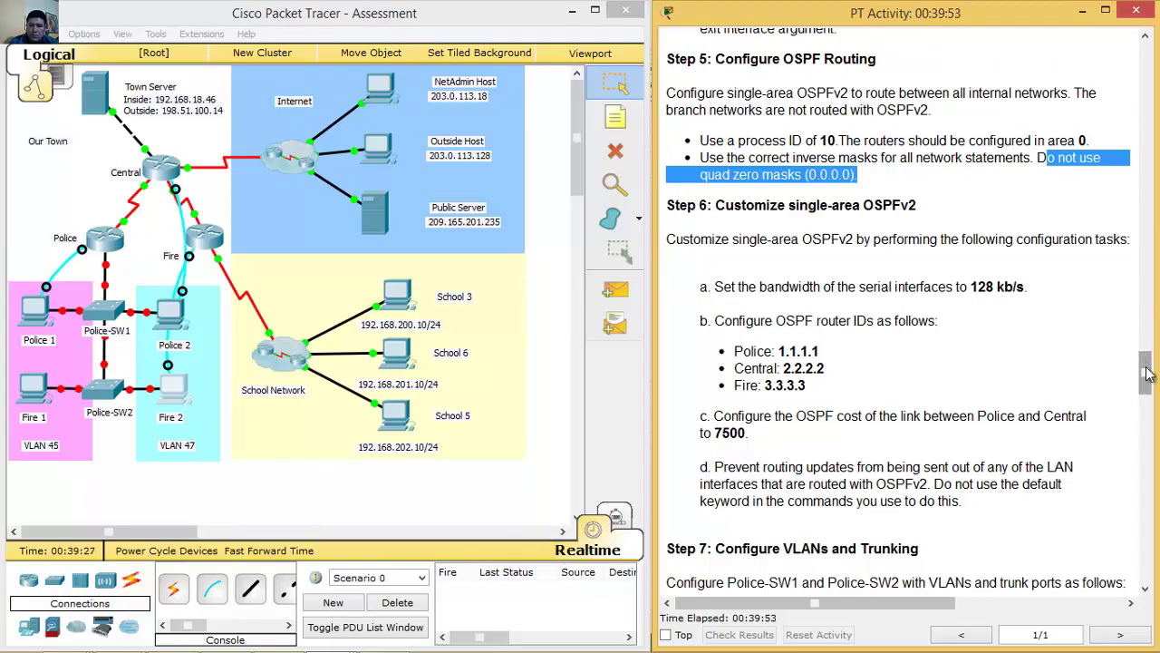
Scroll to the addressing table and highlight the Police router's interface and network rows.
{"action": "scroll", "coordinate": [1133, 381], "scroll_direction": "down", "scroll_amount": 13}
{"action": "left_click_drag", "start_coordinate": [1145, 437], "coordinate": [1151, 388]}
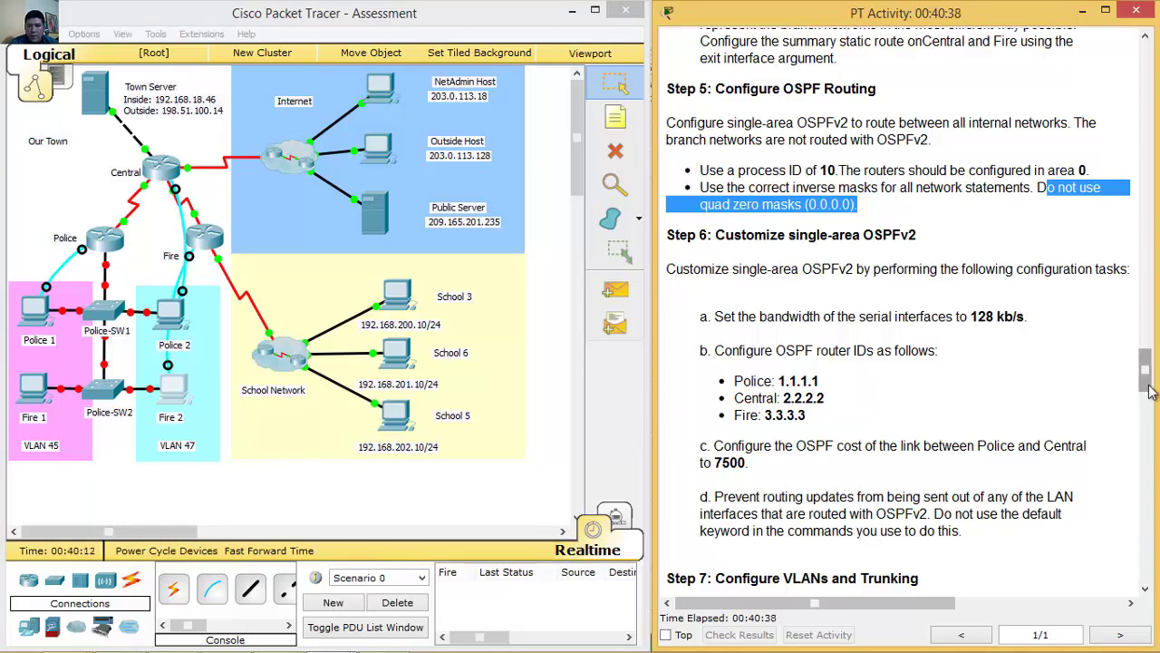
{"action": "left_click_drag", "start_coordinate": [1145, 390], "coordinate": [1145, 207]}
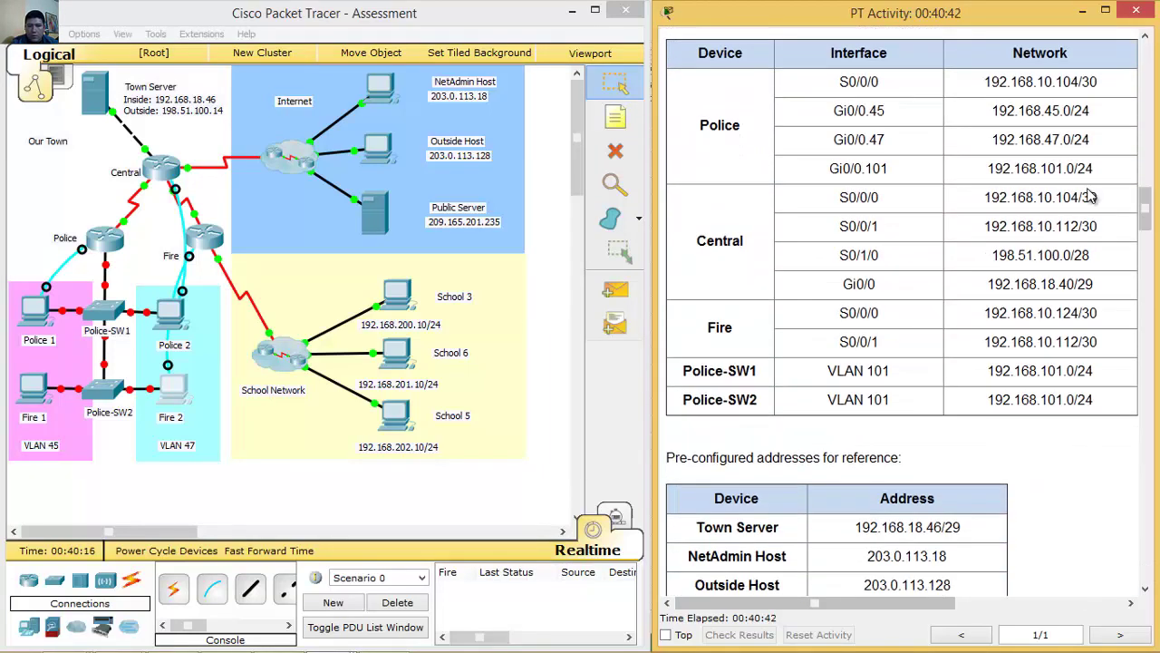
{"action": "left_click_drag", "start_coordinate": [841, 86], "coordinate": [1103, 175]}
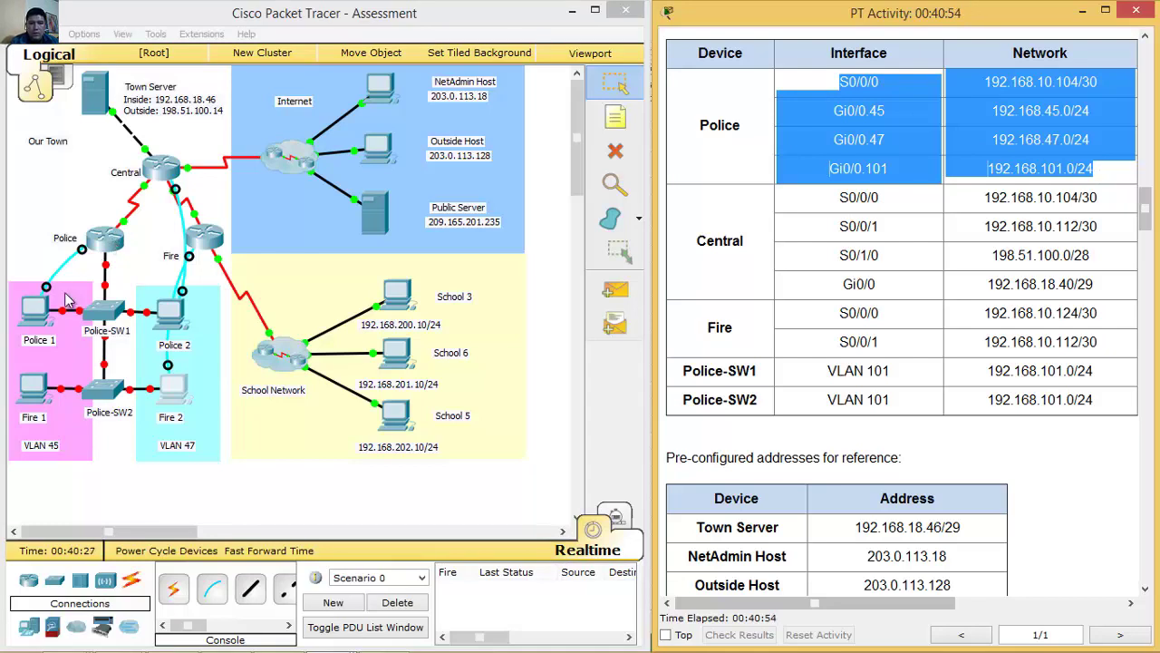
{"action": "left_click", "coordinate": [47, 313]}
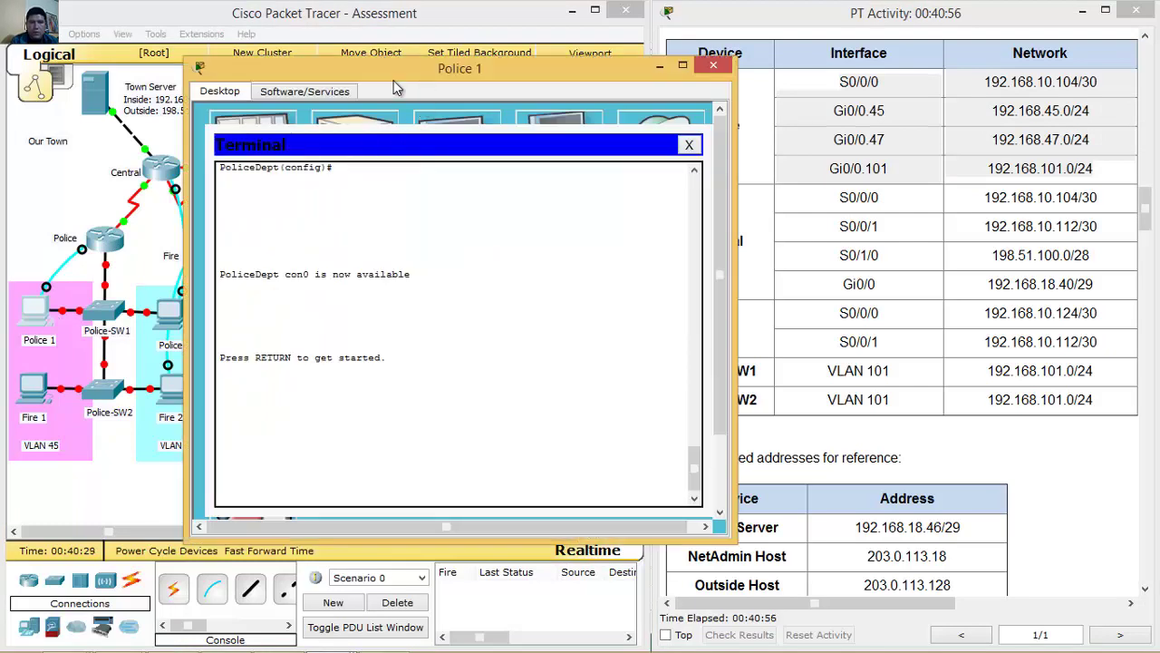
Log into the Police 1 console, enter global config, and start OSPF process 10.
{"action": "left_click_drag", "start_coordinate": [421, 72], "coordinate": [340, 73]}
{"action": "key", "text": "Return"}
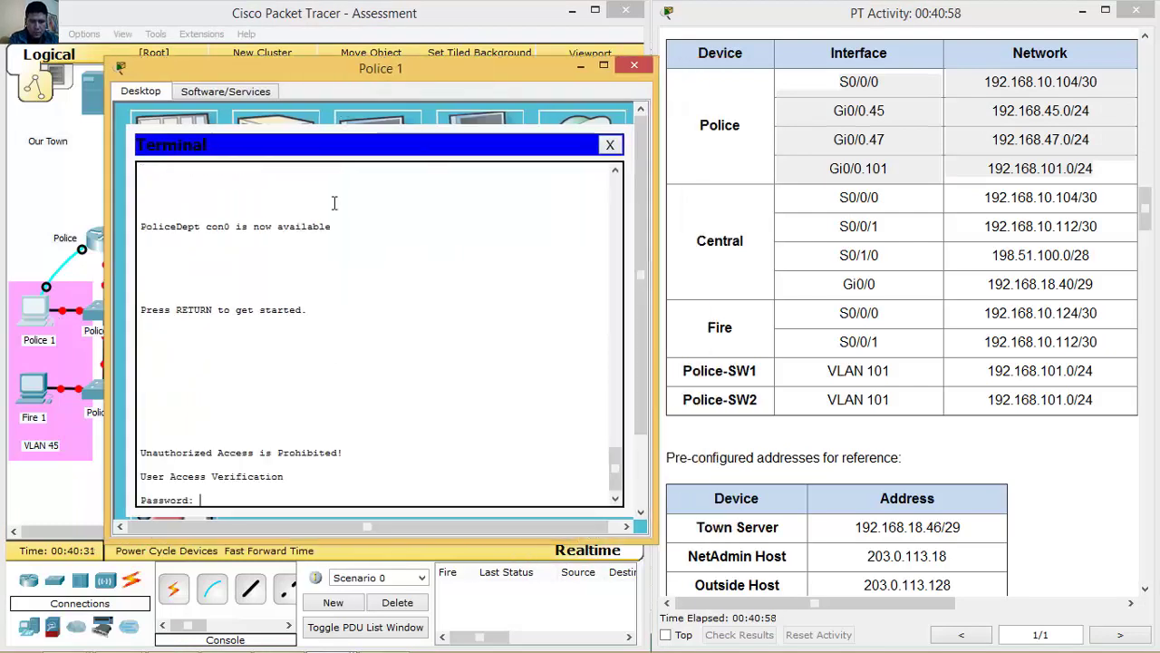
{"action": "key", "text": "Return"}
{"action": "type", "text": "en"}
{"action": "key", "text": "Return"}
{"action": "key", "text": "Return"}
{"action": "type", "text": "conf t"}
{"action": "key", "text": "Return"}
{"action": "type", "text": "ip rou"}
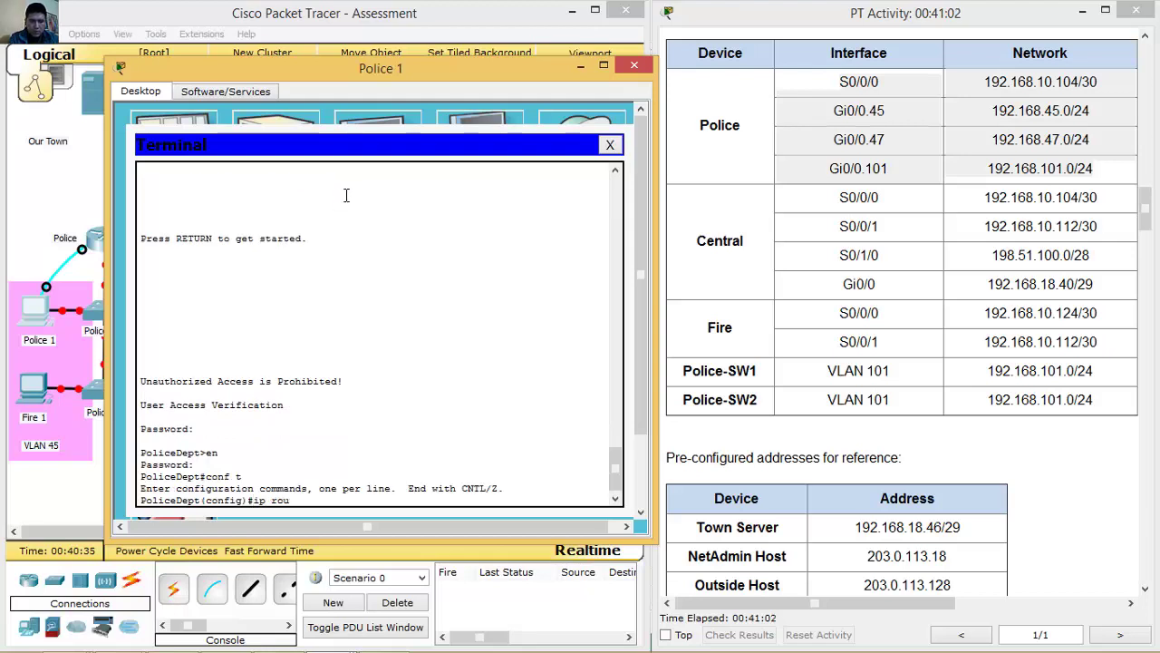
{"action": "key", "text": "BackSpace"}
{"action": "key", "text": "BackSpace"}
{"action": "key", "text": "BackSpace"}
{"action": "key", "text": "BackSpace"}
{"action": "key", "text": "BackSpace"}
{"action": "type", "text": "router ospf 10"}
{"action": "key", "text": "Return"}
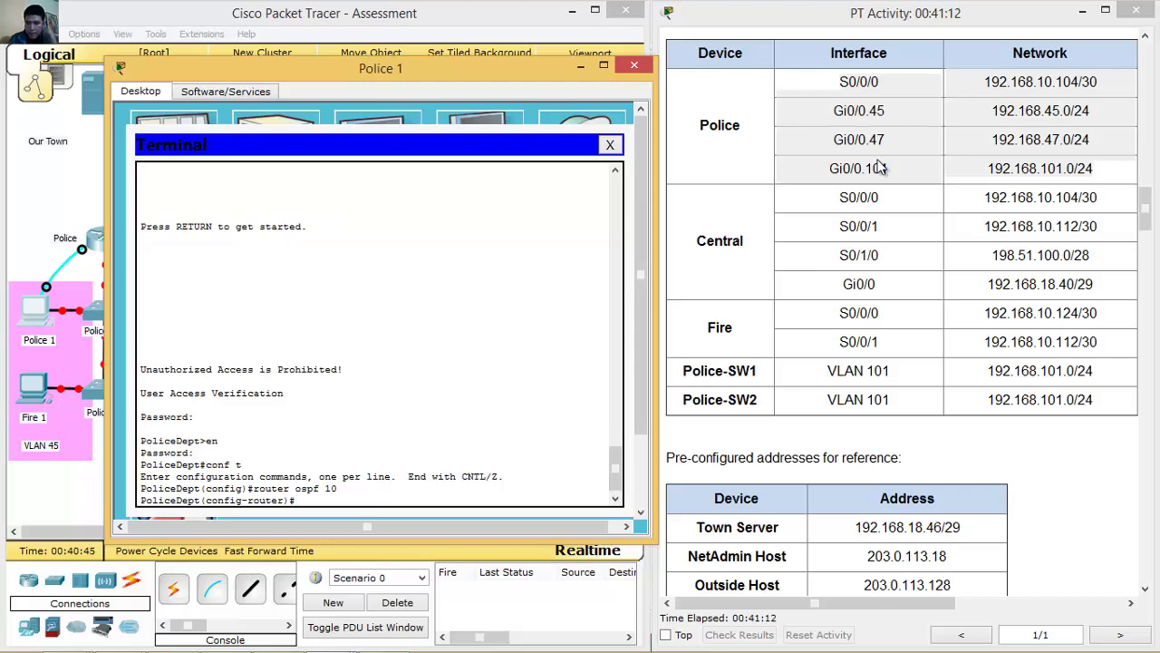
Advertise network 192.168.10.104 0.0.0.3 in area 0.
{"action": "left_click_drag", "start_coordinate": [1144, 204], "coordinate": [1132, 366]}
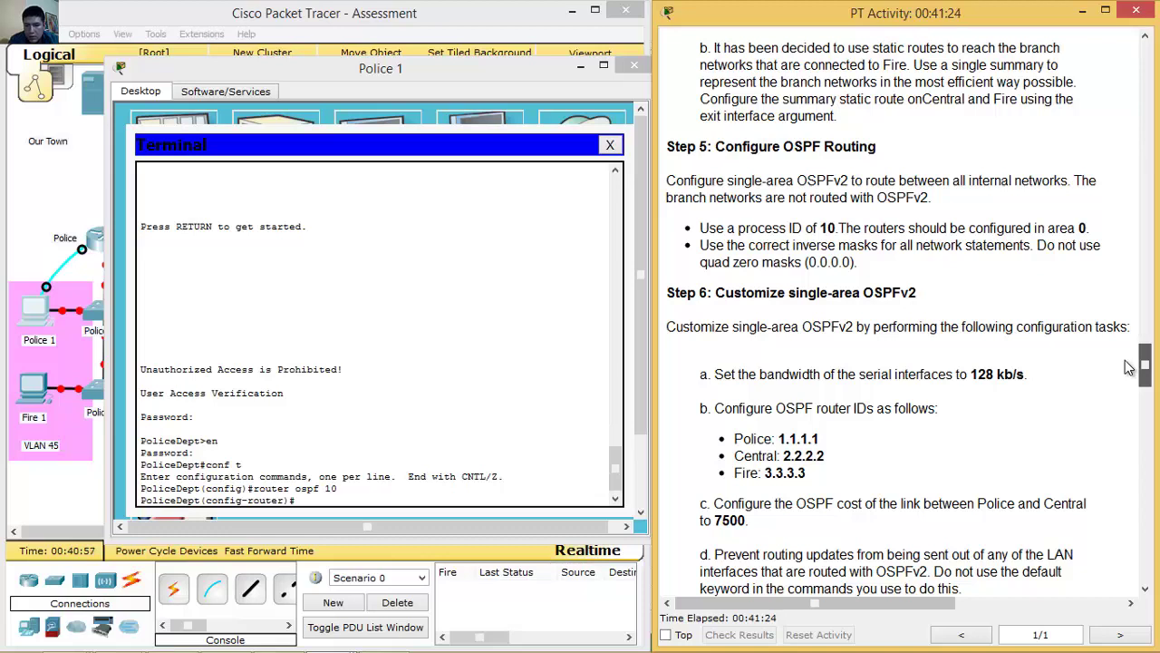
{"action": "left_click_drag", "start_coordinate": [1128, 367], "coordinate": [1129, 342]}
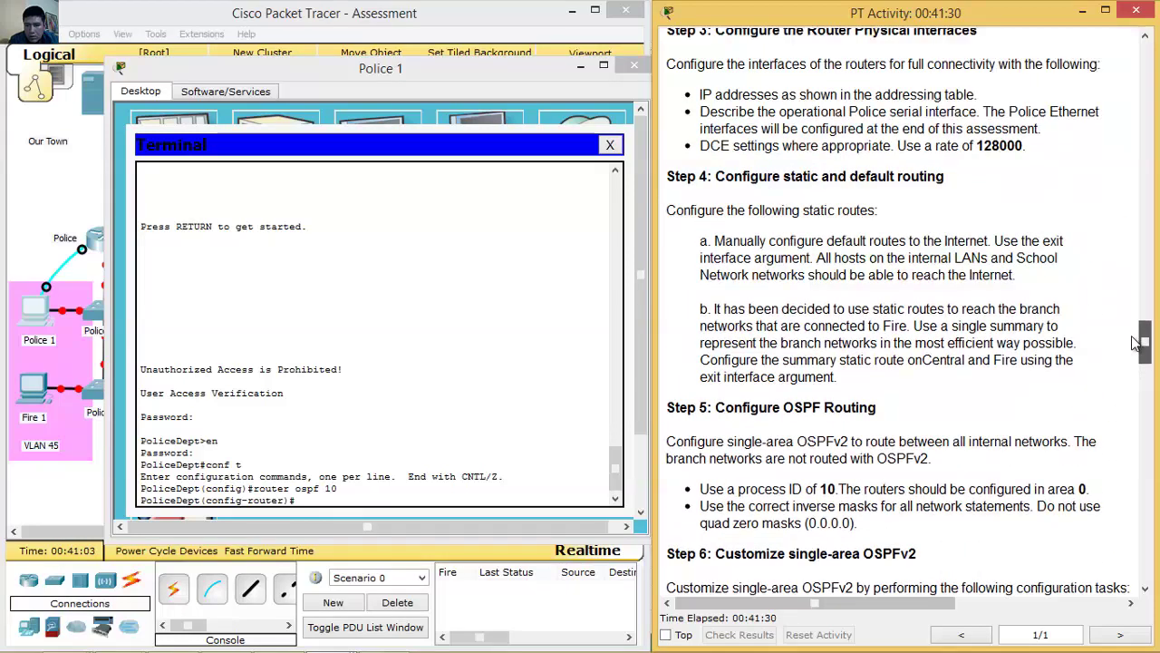
{"action": "left_click", "coordinate": [495, 500]}
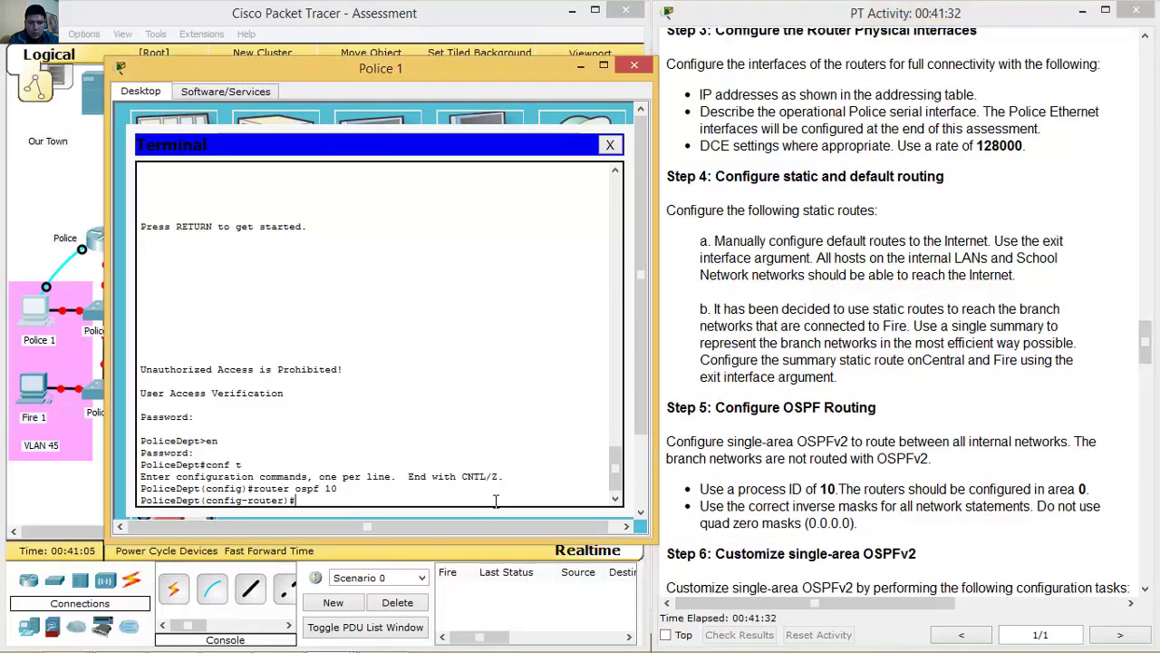
{"action": "type", "text": "net"}
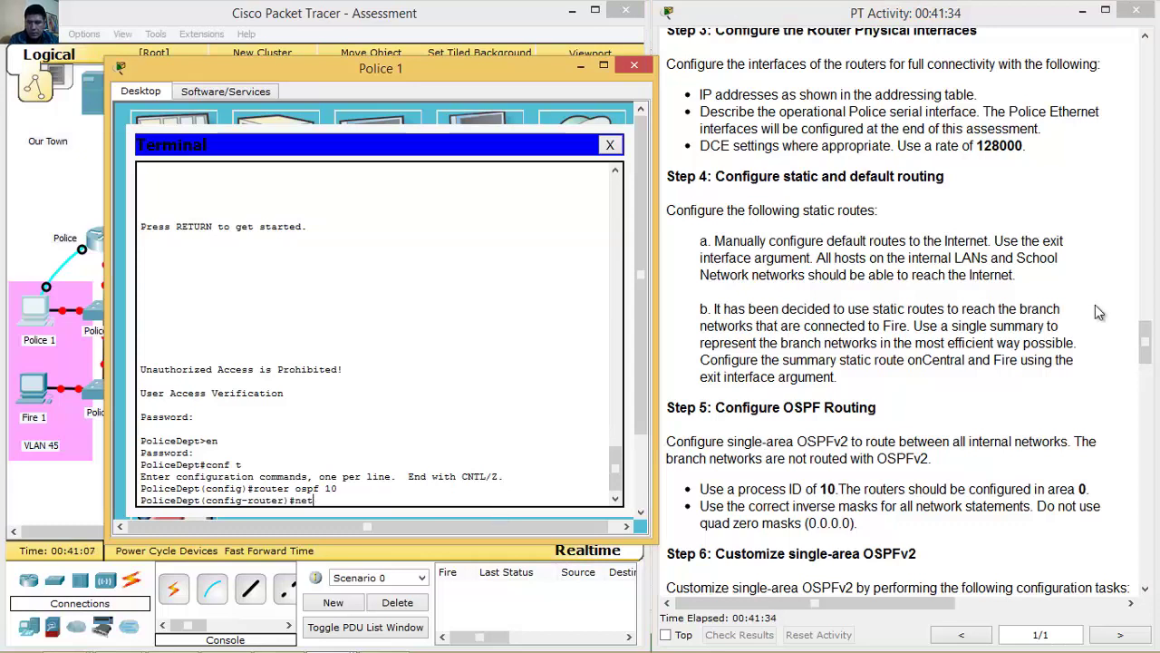
{"action": "left_click_drag", "start_coordinate": [1146, 337], "coordinate": [1144, 208]}
{"action": "left_click", "coordinate": [439, 501]}
{"action": "type", "text": "work 192.168.10.104 0.0.0.3 area 0"}
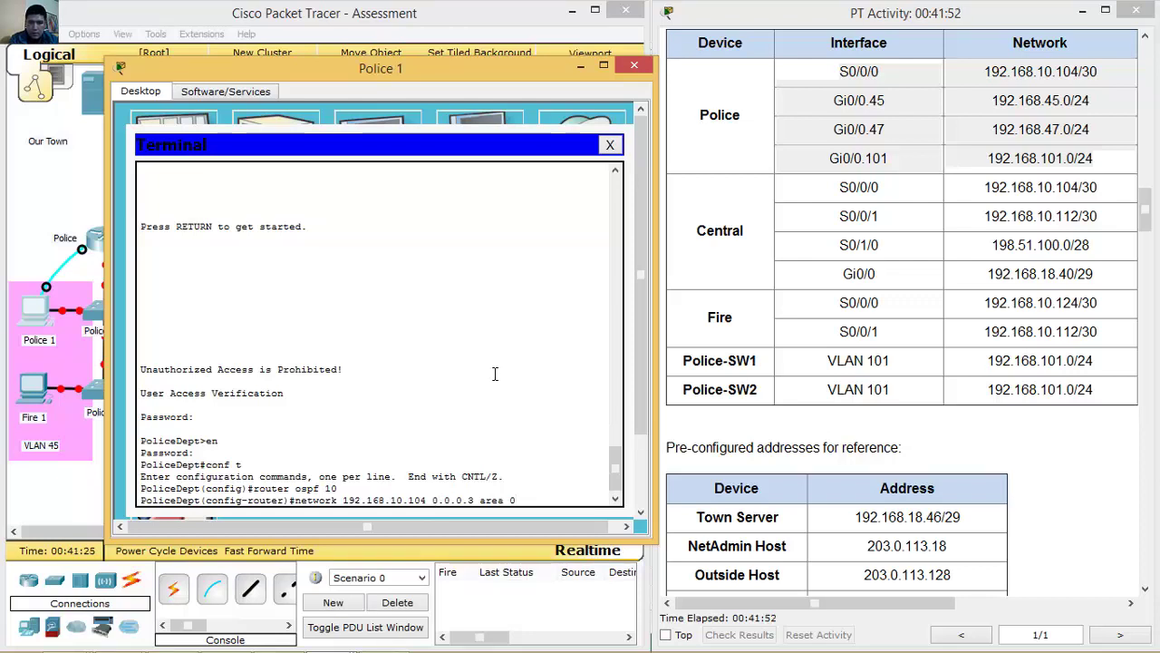
{"action": "key", "text": "Return"}
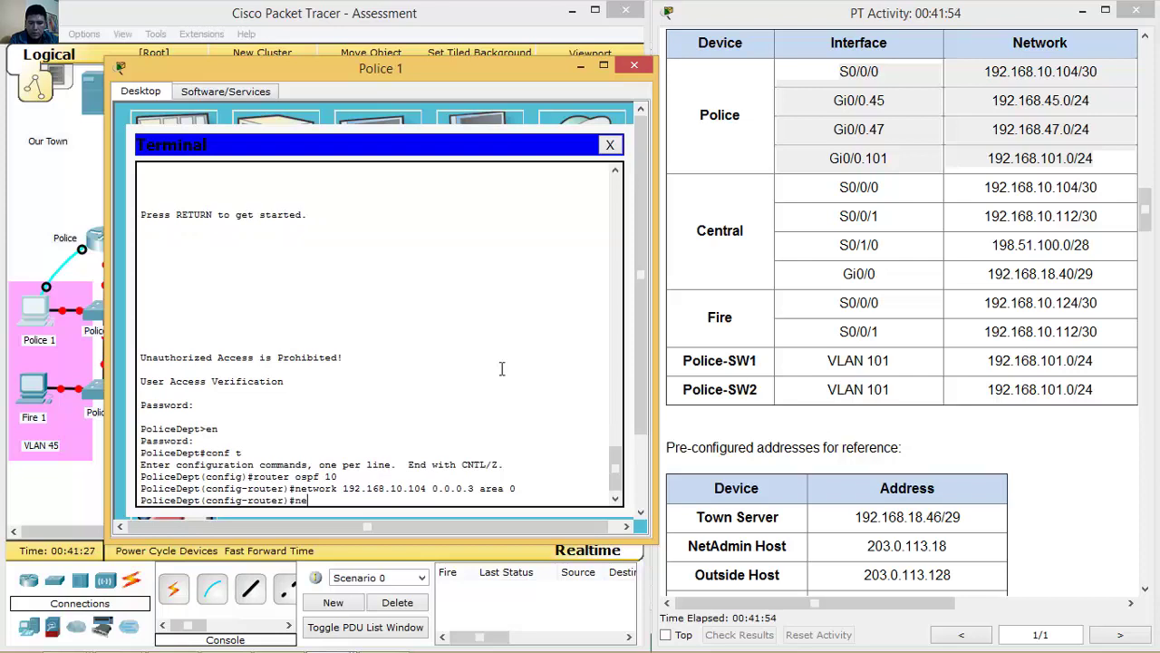
Add network 192.168.45.0 0.0.0.255 area 0 by editing the recalled command.
{"action": "key", "text": "Up"}
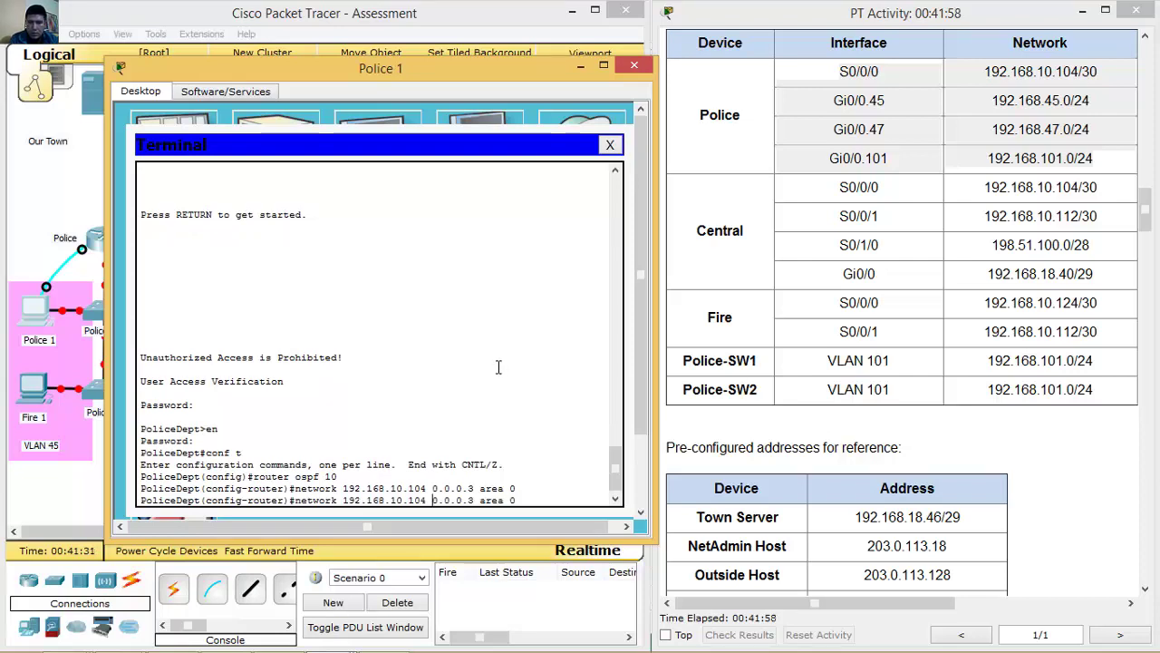
{"action": "key", "text": "Left"}
{"action": "key", "text": "Left"}
{"action": "key", "text": "Left"}
{"action": "key", "text": "BackSpace"}
{"action": "key", "text": "BackSpace"}
{"action": "type", "text": "45"}
{"action": "key", "text": "BackSpace"}
{"action": "key", "text": "BackSpace"}
{"action": "key", "text": "BackSpace"}
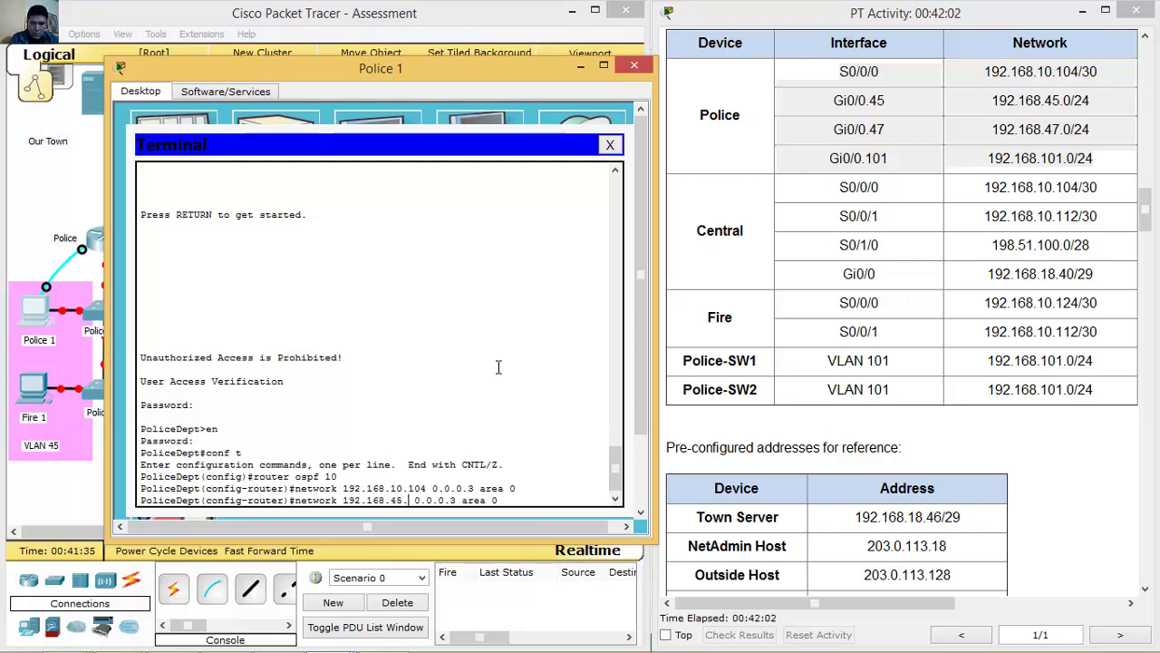
{"action": "type", "text": "0"}
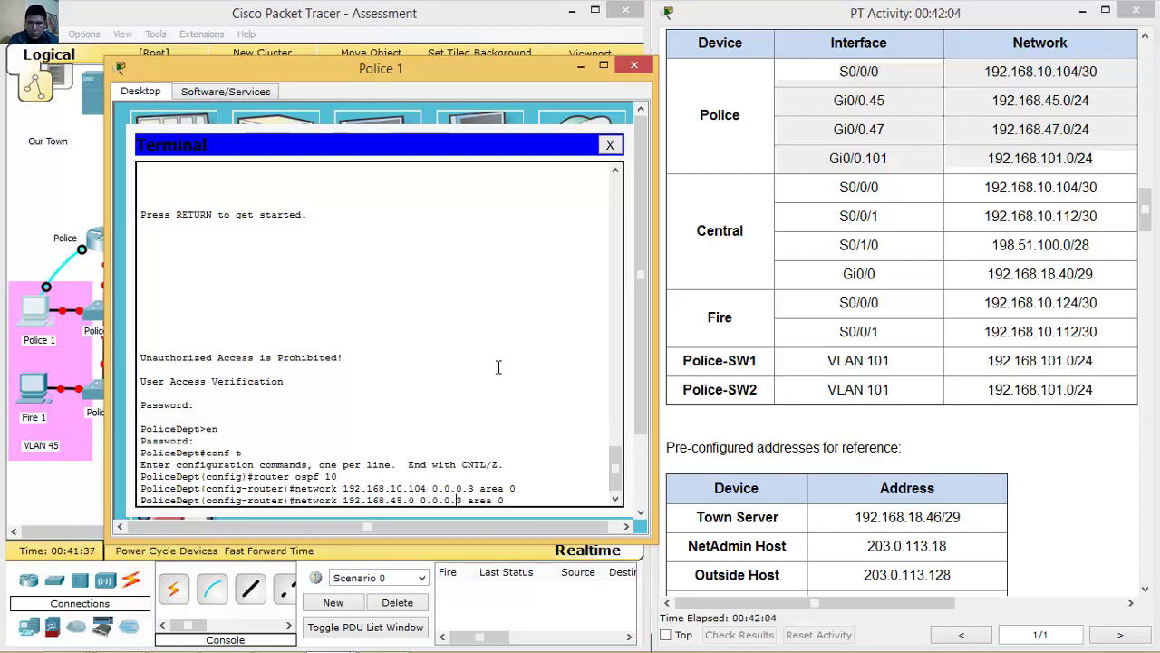
{"action": "key", "text": "Right"}
{"action": "key", "text": "Right"}
{"action": "key", "text": "Right"}
{"action": "key", "text": "Right"}
{"action": "key", "text": "Right"}
{"action": "key", "text": "Right"}
{"action": "key", "text": "Right"}
{"action": "key", "text": "Right"}
{"action": "key", "text": "BackSpace"}
{"action": "type", "text": "255"}
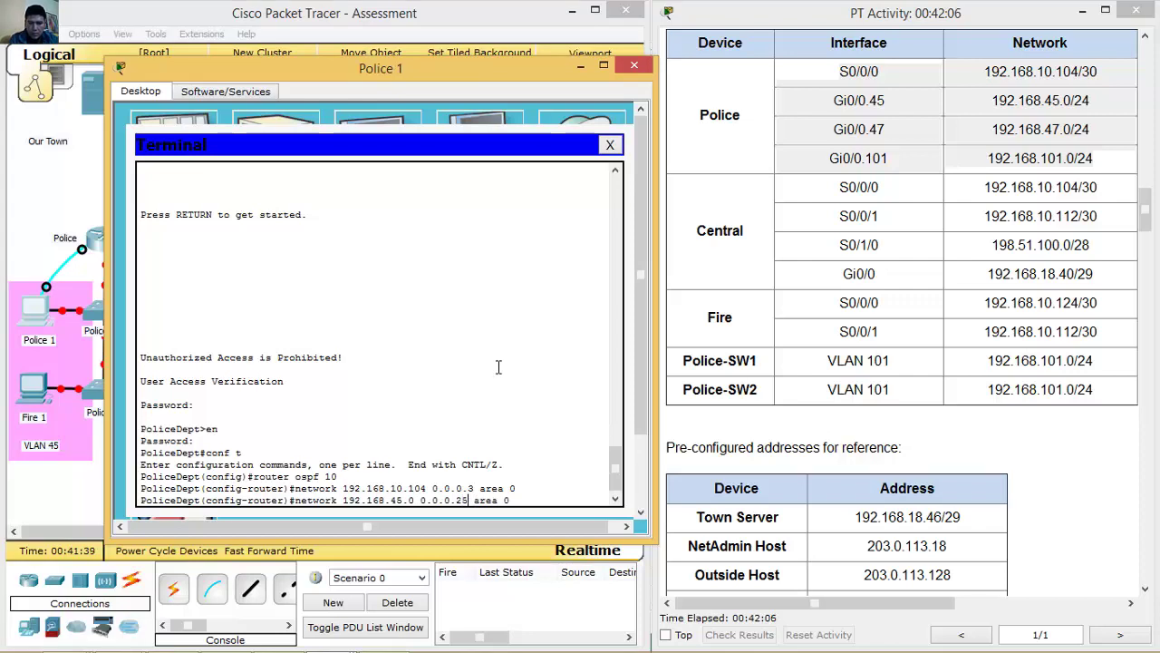
{"action": "key", "text": "Return"}
Add networks 192.168.47.0 and 192.168.101.0 with wildcard 0.0.0.255 in area 0.
{"action": "key", "text": "Up"}
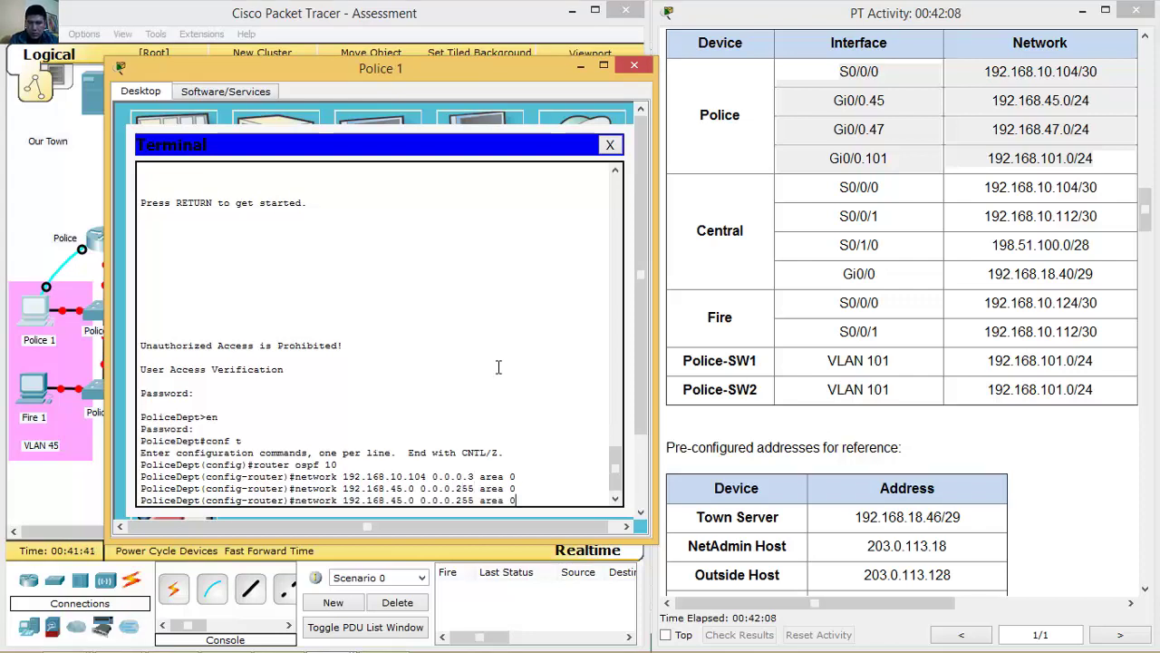
{"action": "key", "text": "Left"}
{"action": "key", "text": "Left"}
{"action": "key", "text": "Left"}
{"action": "key", "text": "Left"}
{"action": "key", "text": "Left"}
{"action": "key", "text": "Left"}
{"action": "key", "text": "Left"}
{"action": "key", "text": "Left"}
{"action": "key", "text": "Left"}
{"action": "key", "text": "Left"}
{"action": "key", "text": "Left"}
{"action": "key", "text": "Left"}
{"action": "key", "text": "Left"}
{"action": "key", "text": "Left"}
{"action": "key", "text": "Left"}
{"action": "key", "text": "Left"}
{"action": "key", "text": "Left"}
{"action": "key", "text": "Left"}
{"action": "key", "text": "Left"}
{"action": "key", "text": "BackSpace"}
{"action": "type", "text": "7"}
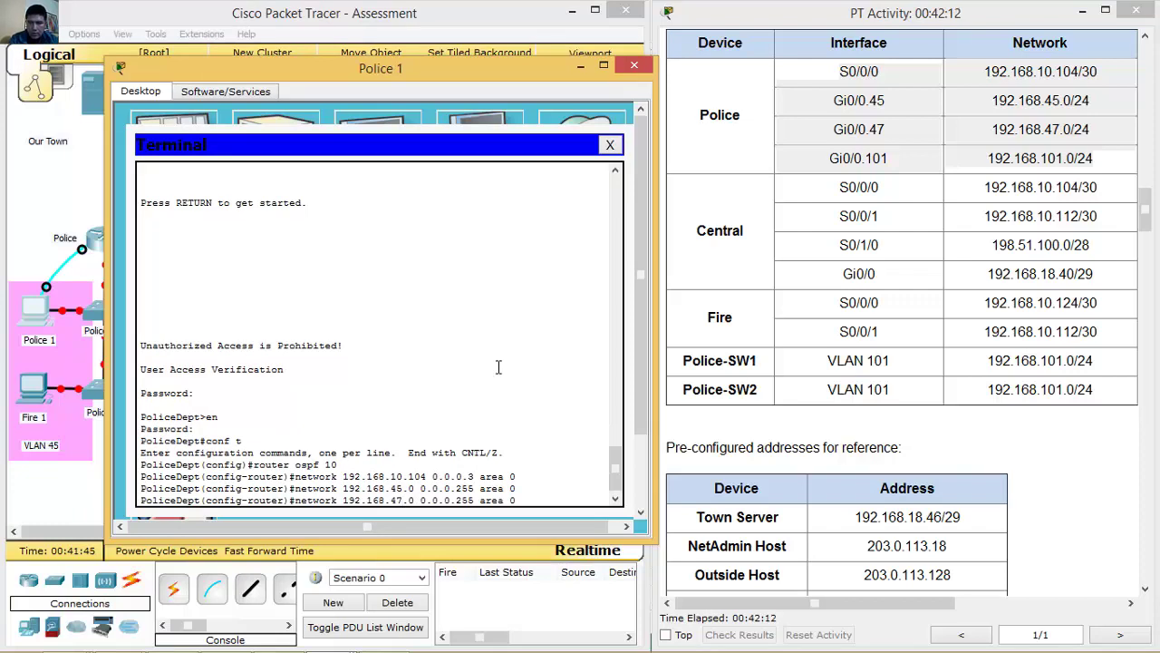
{"action": "key", "text": "Return"}
{"action": "key", "text": "Up"}
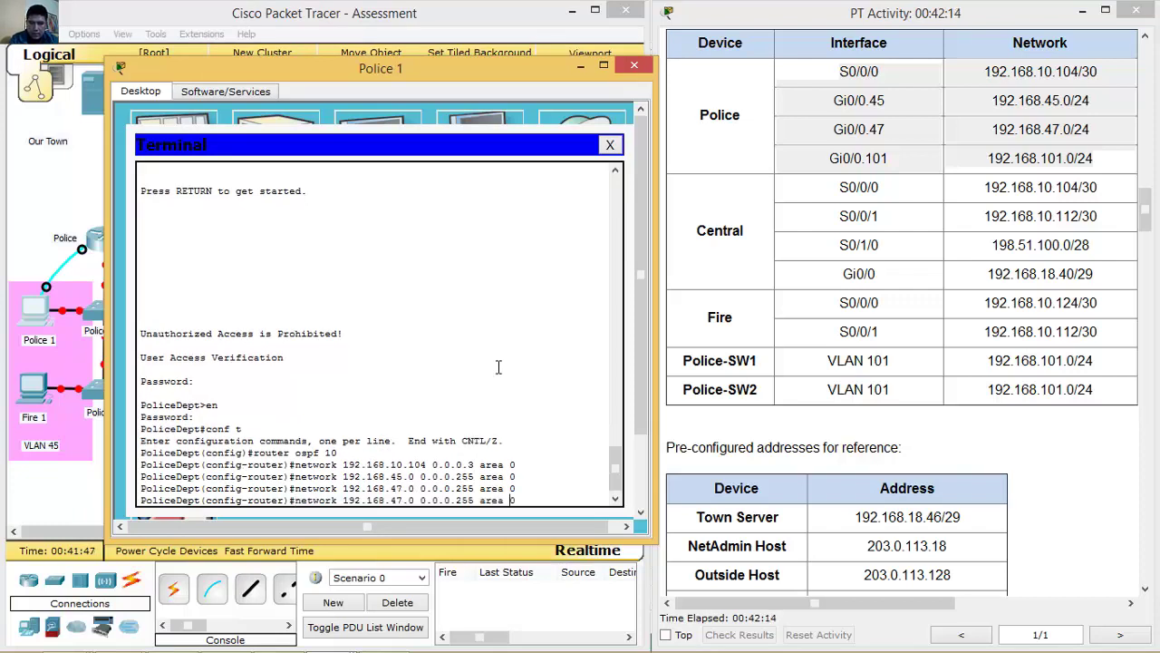
{"action": "key", "text": "Left"}
{"action": "key", "text": "Left"}
{"action": "key", "text": "Left"}
{"action": "key", "text": "Left"}
{"action": "key", "text": "Left"}
{"action": "key", "text": "Left"}
{"action": "key", "text": "Left"}
{"action": "key", "text": "Left"}
{"action": "key", "text": "Left"}
{"action": "key", "text": "Left"}
{"action": "key", "text": "Left"}
{"action": "key", "text": "Left"}
{"action": "key", "text": "Left"}
{"action": "key", "text": "Left"}
{"action": "key", "text": "Left"}
{"action": "key", "text": "Left"}
{"action": "key", "text": "Left"}
{"action": "key", "text": "Left"}
{"action": "key", "text": "Left"}
{"action": "key", "text": "BackSpace"}
{"action": "key", "text": "BackSpace"}
{"action": "type", "text": "101"}
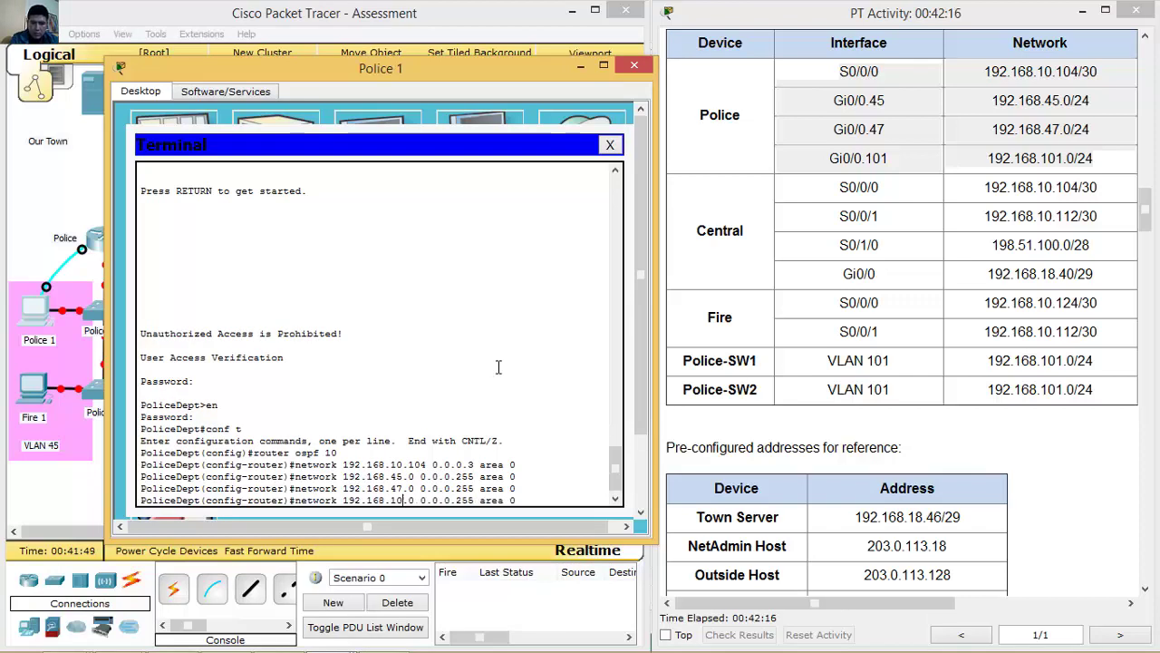
{"action": "key", "text": "Right"}
{"action": "key", "text": "Right"}
{"action": "key", "text": "Right"}
{"action": "key", "text": "Right"}
{"action": "key", "text": "Right"}
{"action": "key", "text": "Right"}
{"action": "key", "text": "Right"}
{"action": "key", "text": "Right"}
{"action": "key", "text": "Right"}
{"action": "key", "text": "Right"}
{"action": "key", "text": "Right"}
{"action": "key", "text": "Right"}
{"action": "key", "text": "Right"}
{"action": "key", "text": "Right"}
{"action": "key", "text": "Right"}
{"action": "key", "text": "Right"}
{"action": "key", "text": "Right"}
{"action": "key", "text": "Right"}
{"action": "key", "text": "Right"}
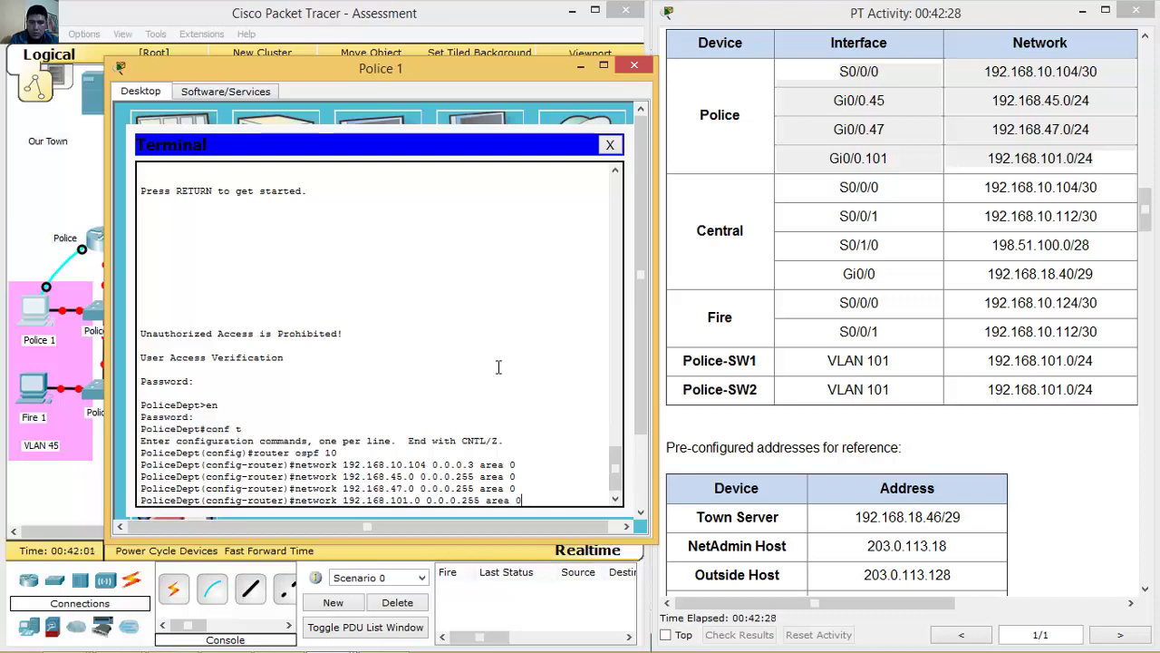
{"action": "key", "text": "Return"}
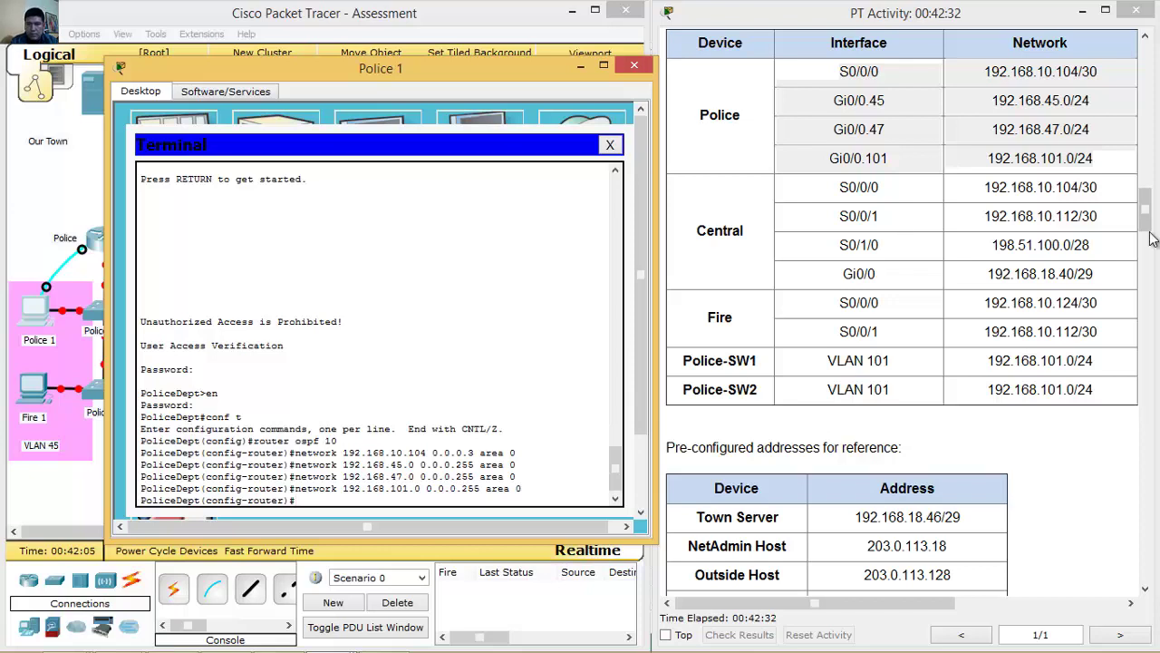
Scroll the addressing table to double-check, then hide the Police 1 console.
{"action": "left_click_drag", "start_coordinate": [1144, 205], "coordinate": [1127, 360]}
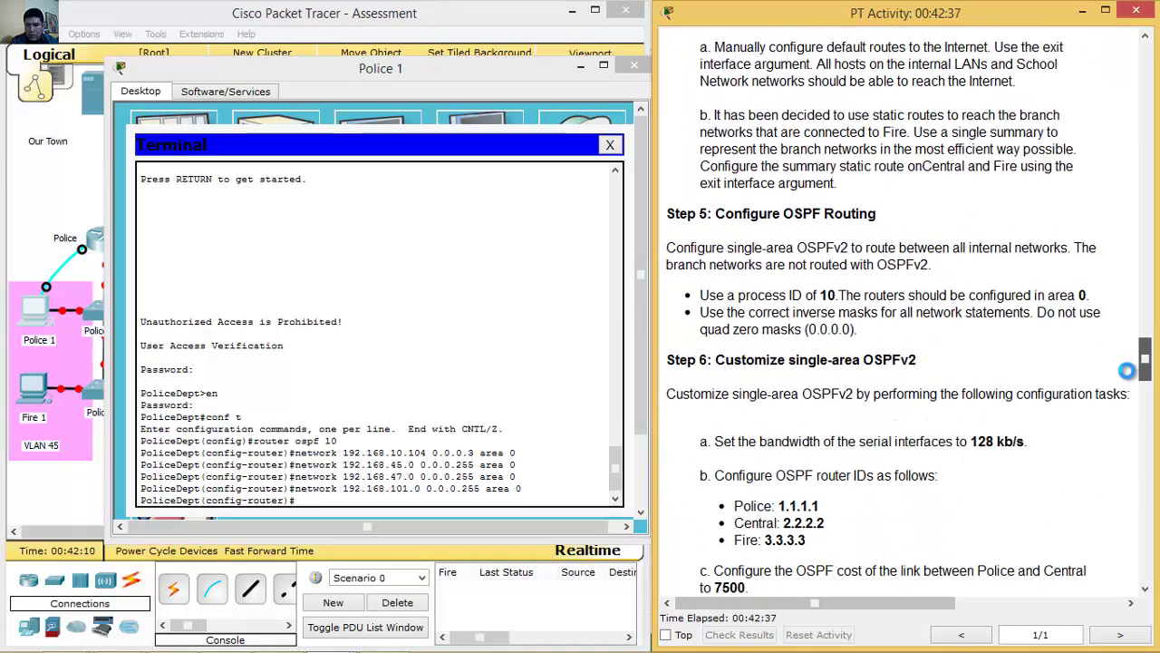
{"action": "scroll", "coordinate": [1147, 370], "scroll_direction": "up", "scroll_amount": 5}
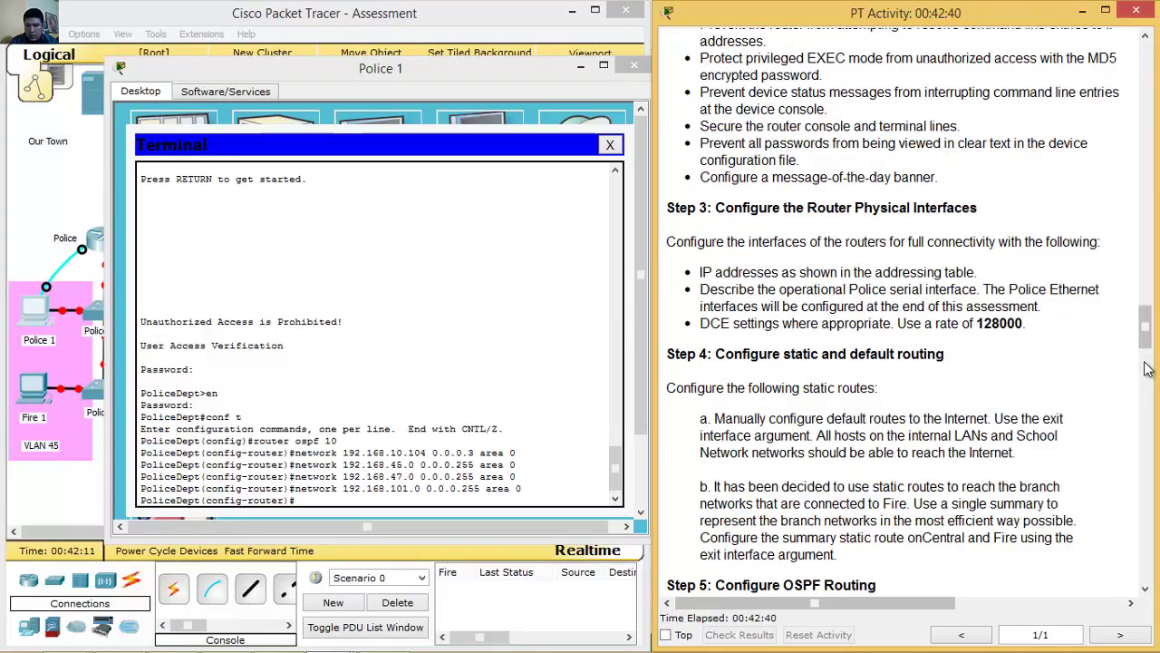
{"action": "left_click", "coordinate": [1147, 370]}
{"action": "left_click_drag", "start_coordinate": [1147, 369], "coordinate": [1146, 345]}
{"action": "left_click", "coordinate": [580, 68]}
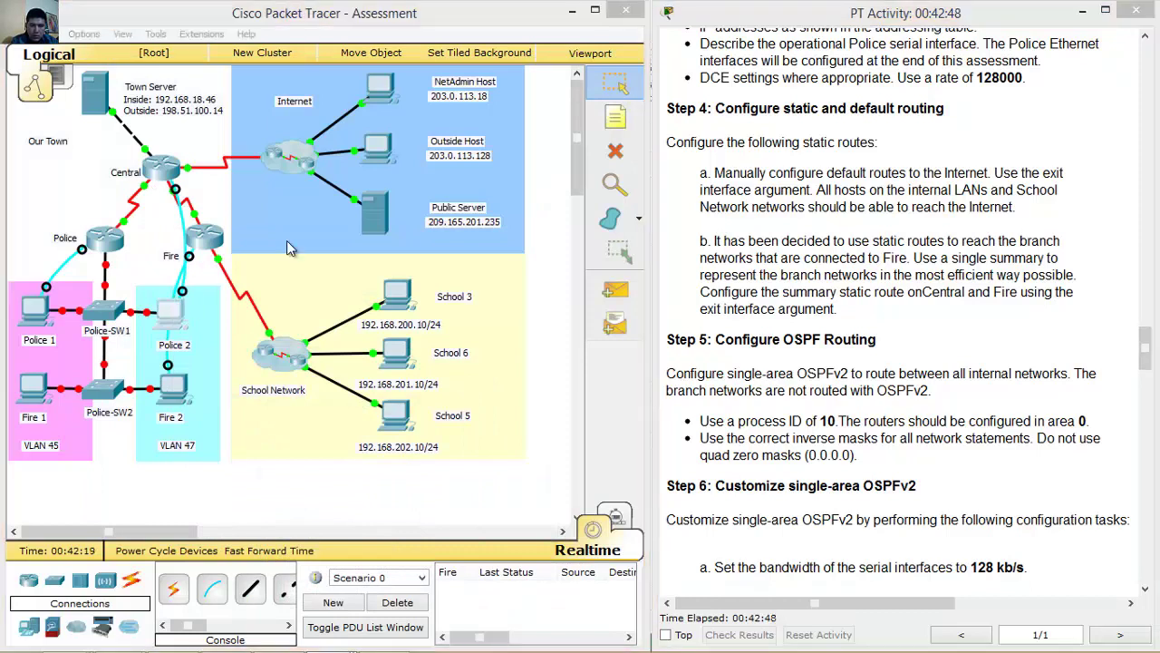
On the Police 2 console router, start OSPF process 10.
{"action": "left_click", "coordinate": [174, 313]}
{"action": "left_click_drag", "start_coordinate": [428, 85], "coordinate": [162, 70]}
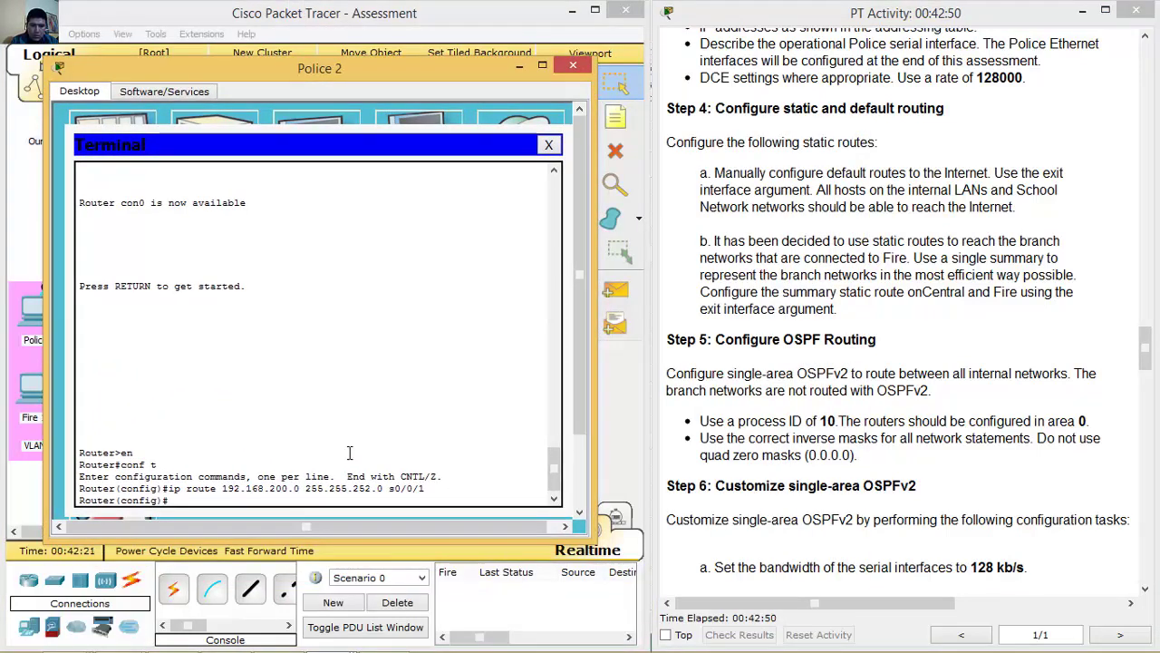
{"action": "left_click", "coordinate": [433, 449]}
{"action": "type", "text": "rou"}
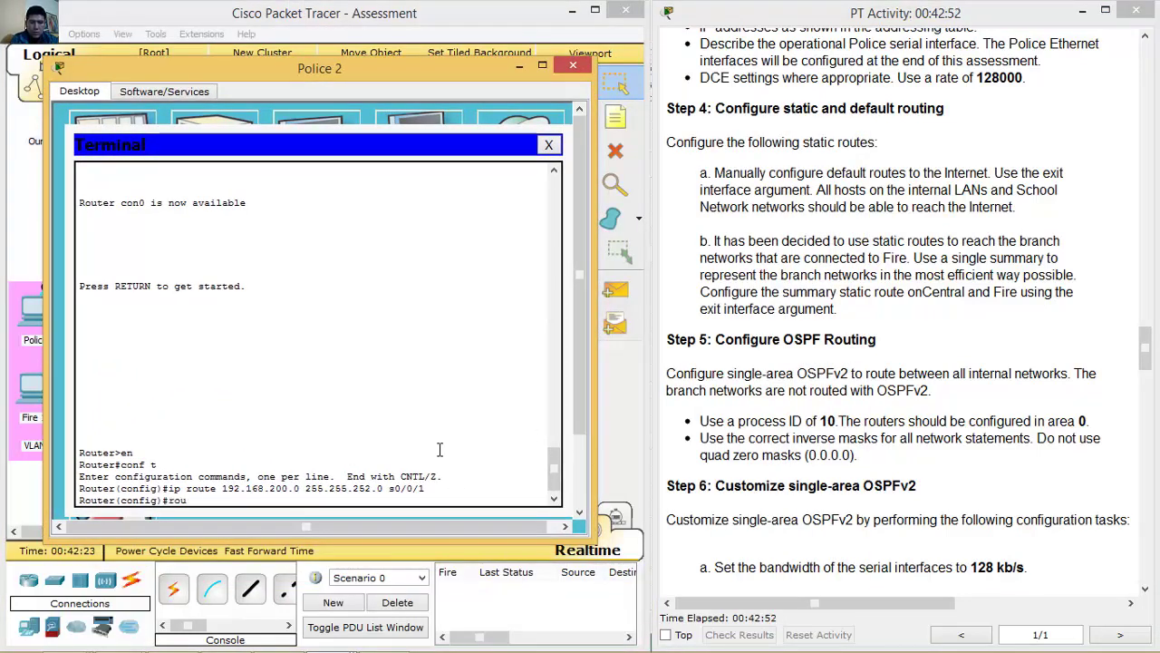
{"action": "type", "text": "ter ospf 10"}
{"action": "key", "text": "Return"}
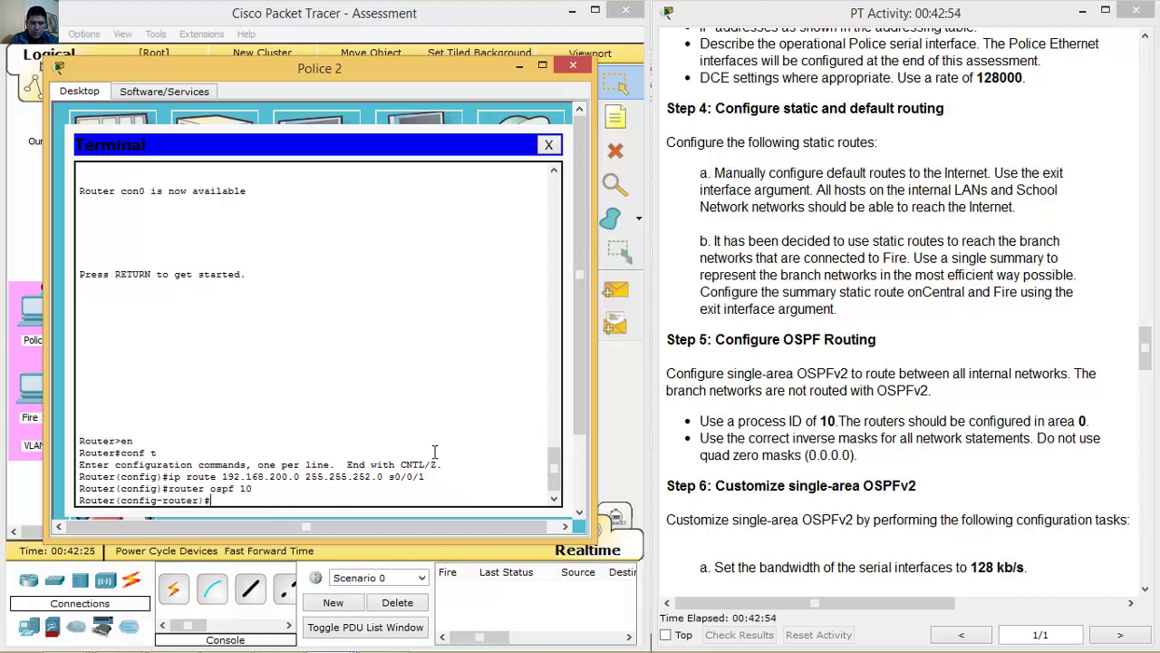
Advertise 192.168.10.104 and 192.168.10.112 with wildcard 0.0.0.3 in area 0.
{"action": "left_click_drag", "start_coordinate": [1145, 351], "coordinate": [1133, 217]}
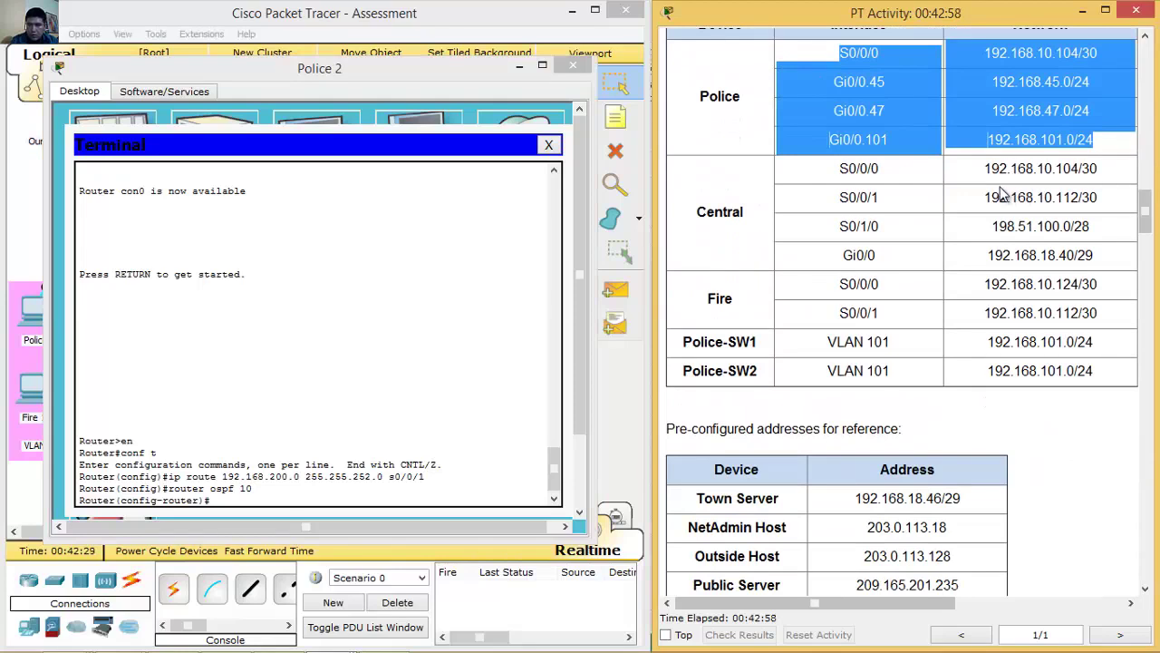
{"action": "left_click_drag", "start_coordinate": [984, 169], "coordinate": [1092, 258]}
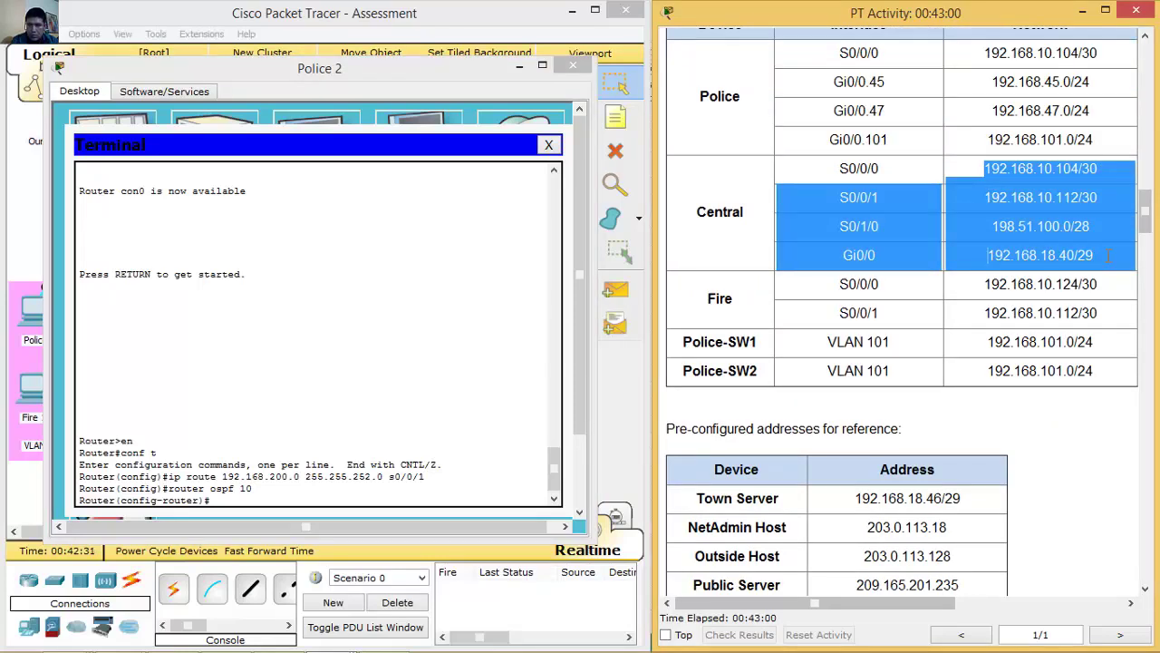
{"action": "left_click", "coordinate": [397, 514]}
{"action": "type", "text": "network "}
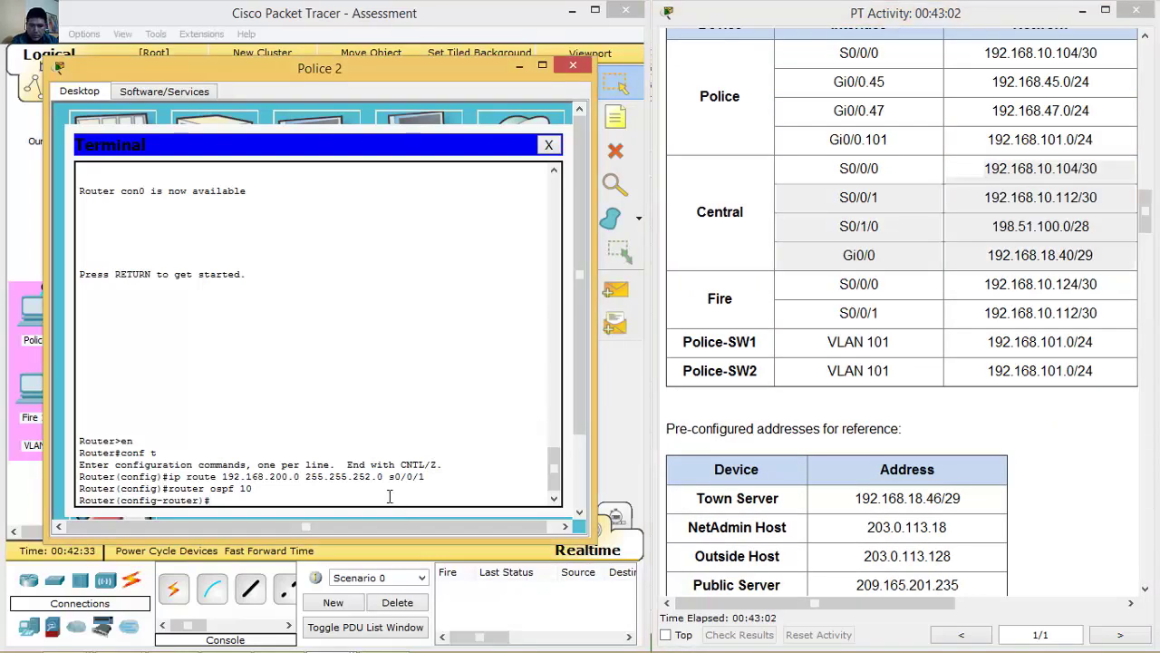
{"action": "type", "text": "192.168.10.104"}
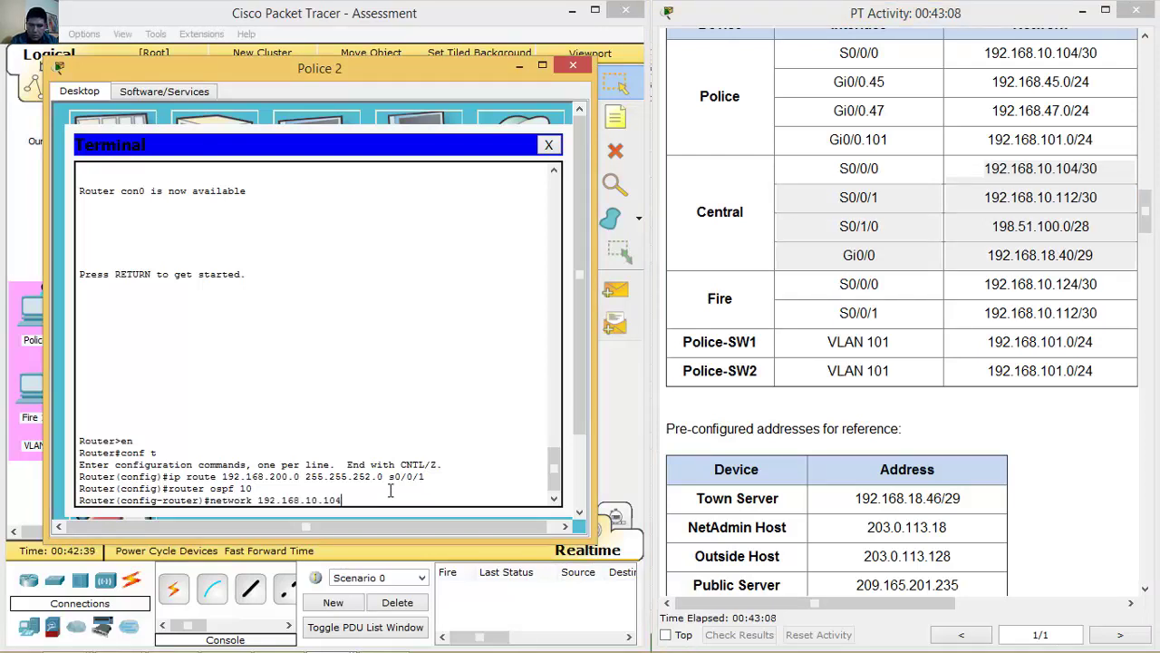
{"action": "type", "text": " 0.0.0.3"}
{"action": "type", "text": " ar"}
{"action": "type", "text": "e"}
{"action": "key", "text": "End"}
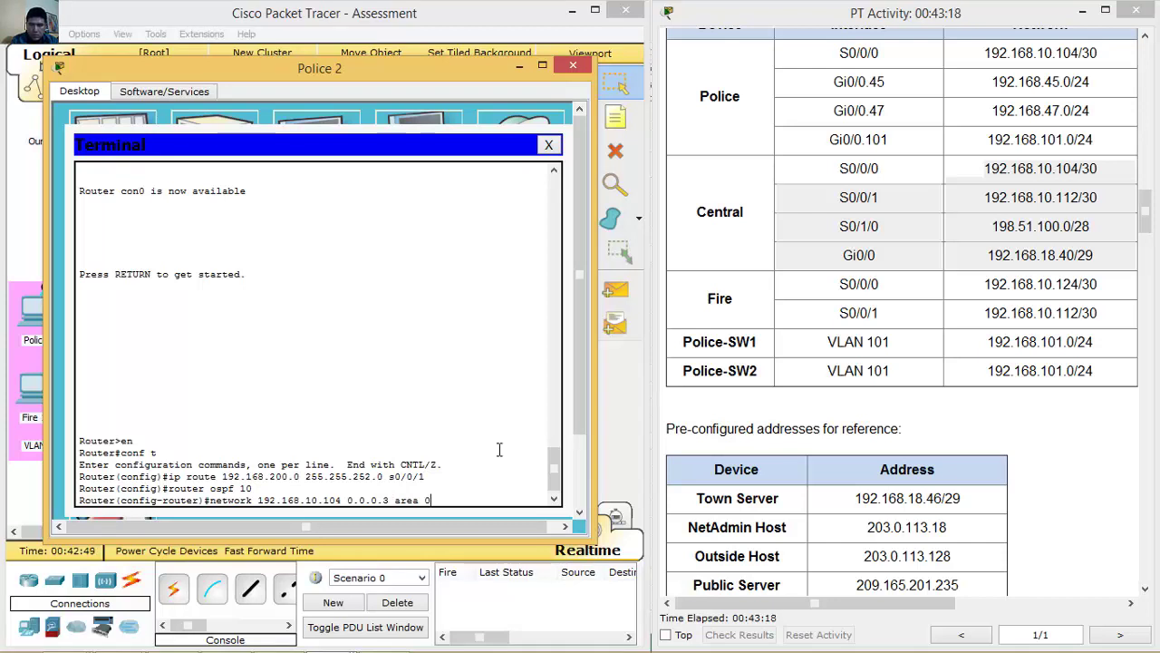
{"action": "key", "text": "Return"}
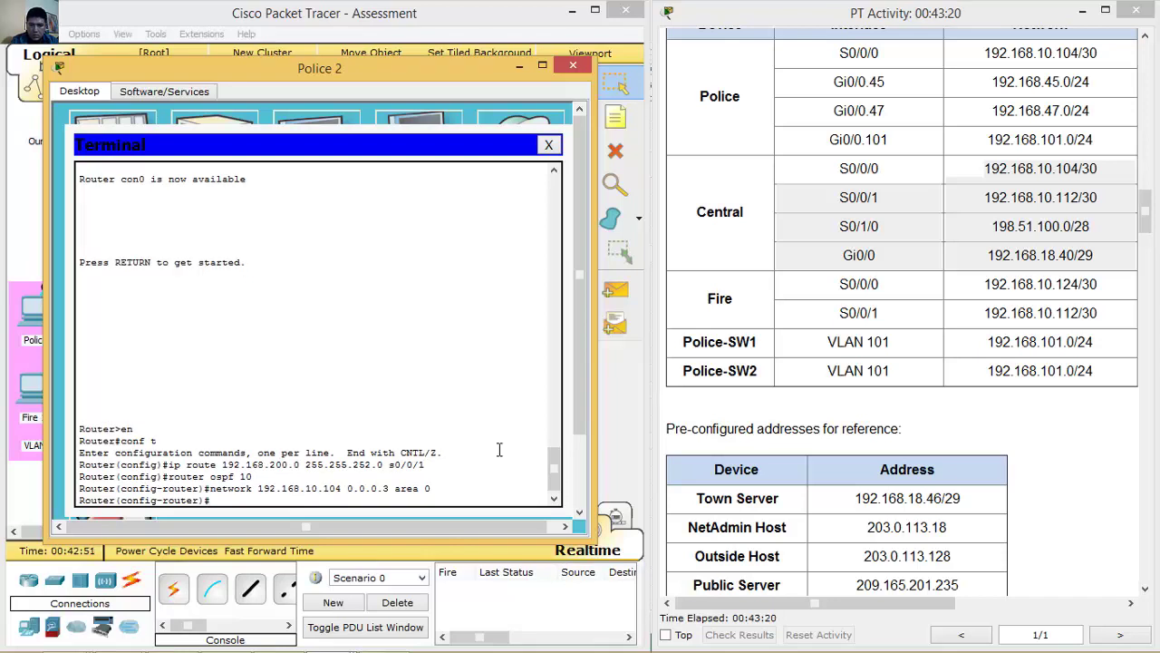
{"action": "key", "text": "Up"}
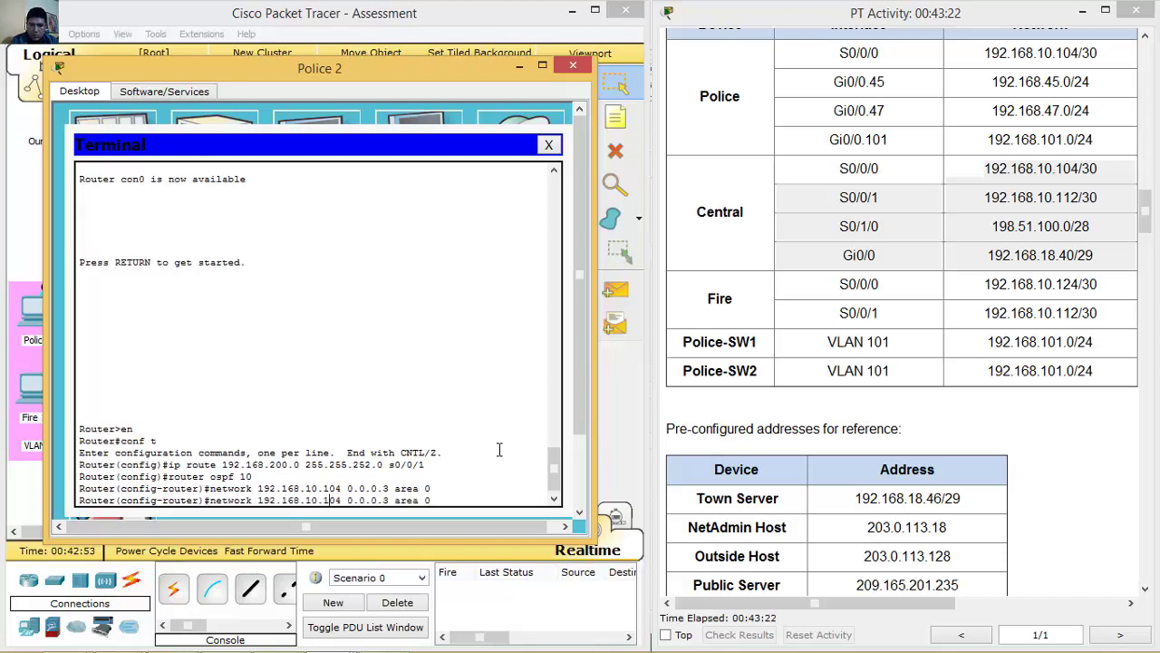
{"action": "key", "text": "BackSpace"}
{"action": "key", "text": "BackSpace"}
{"action": "key", "text": "BackSpace"}
{"action": "type", "text": "112"}
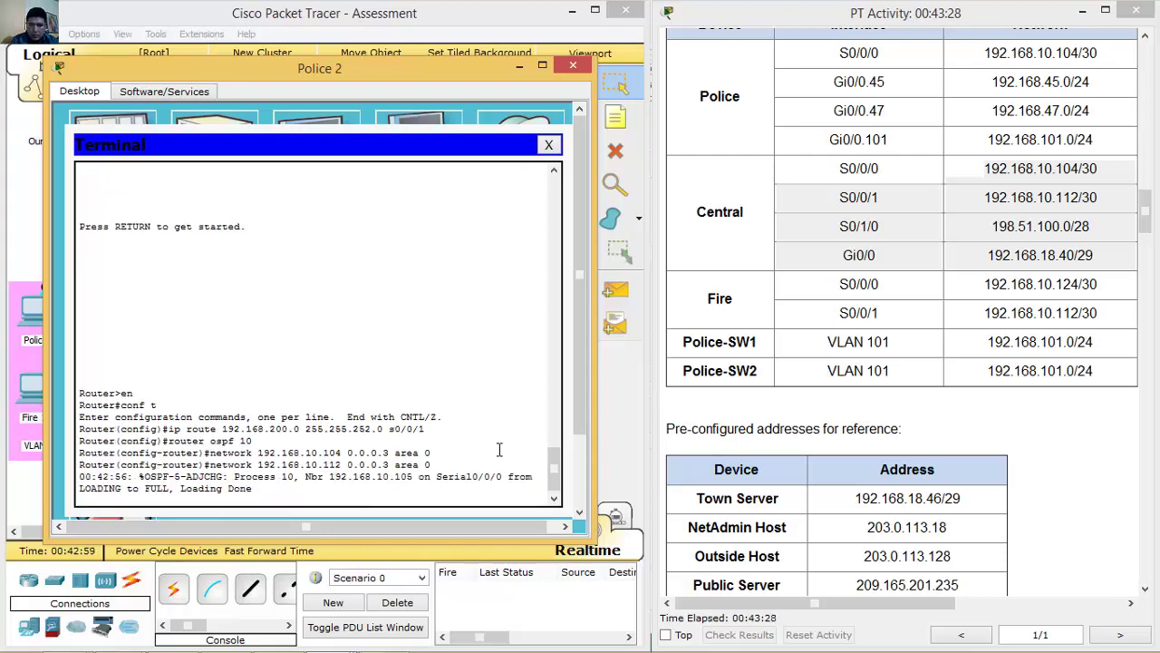
{"action": "key", "text": "Return"}
{"action": "key", "text": "Up"}
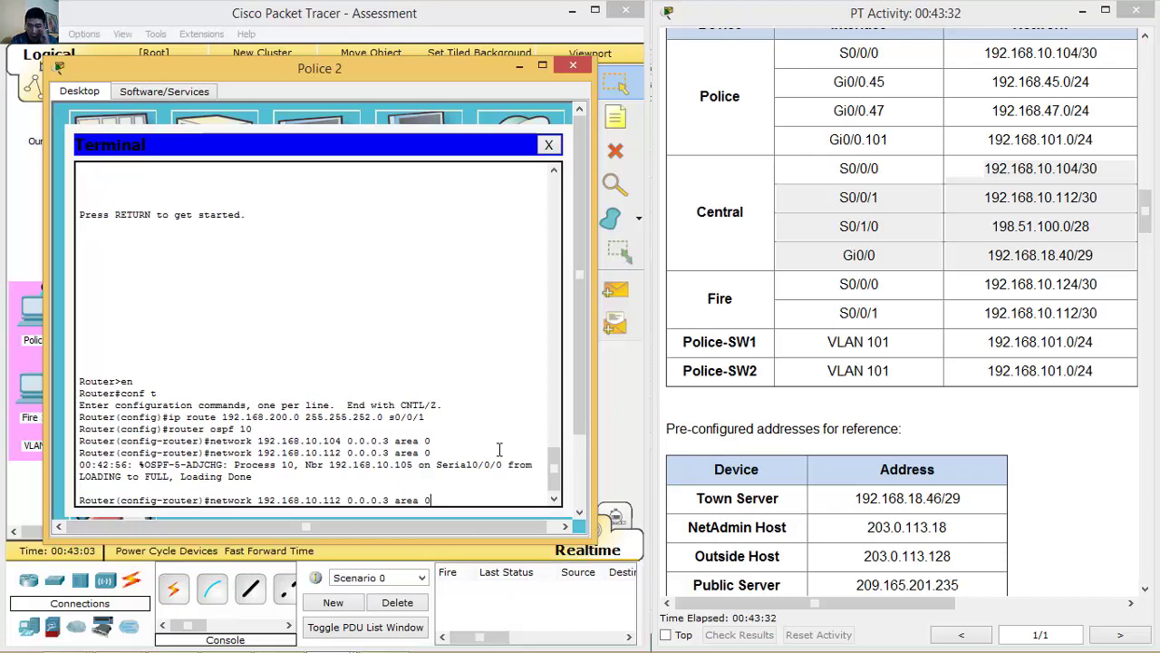
{"action": "key", "text": "Return"}
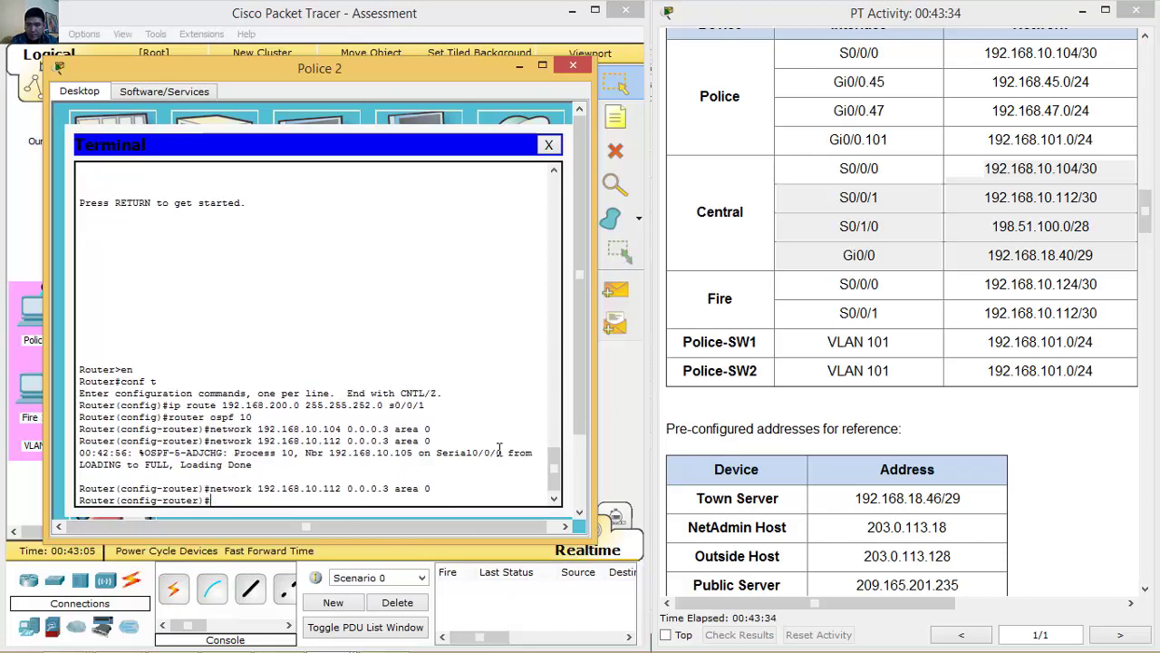
{"action": "key", "text": "Up"}
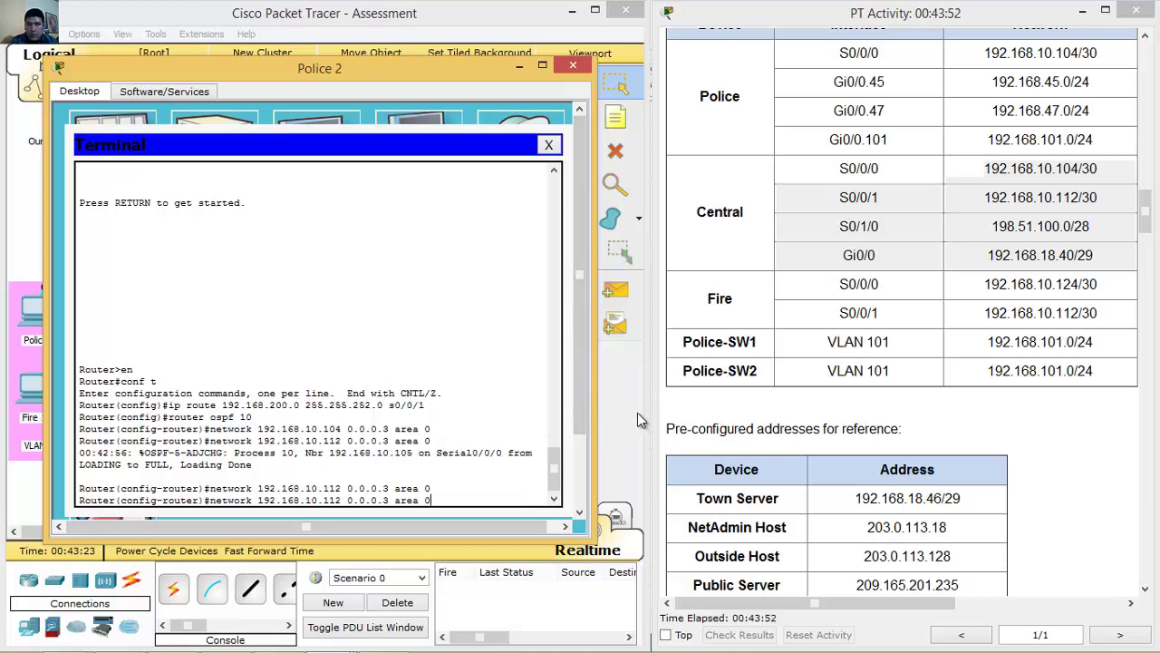
Using Central's addressing rows, edit the recalled command into network 192.168.18.40 0.0.0.7 area 0.
{"action": "left_click", "coordinate": [868, 226]}
{"action": "left_click_drag", "start_coordinate": [866, 226], "coordinate": [1115, 225]}
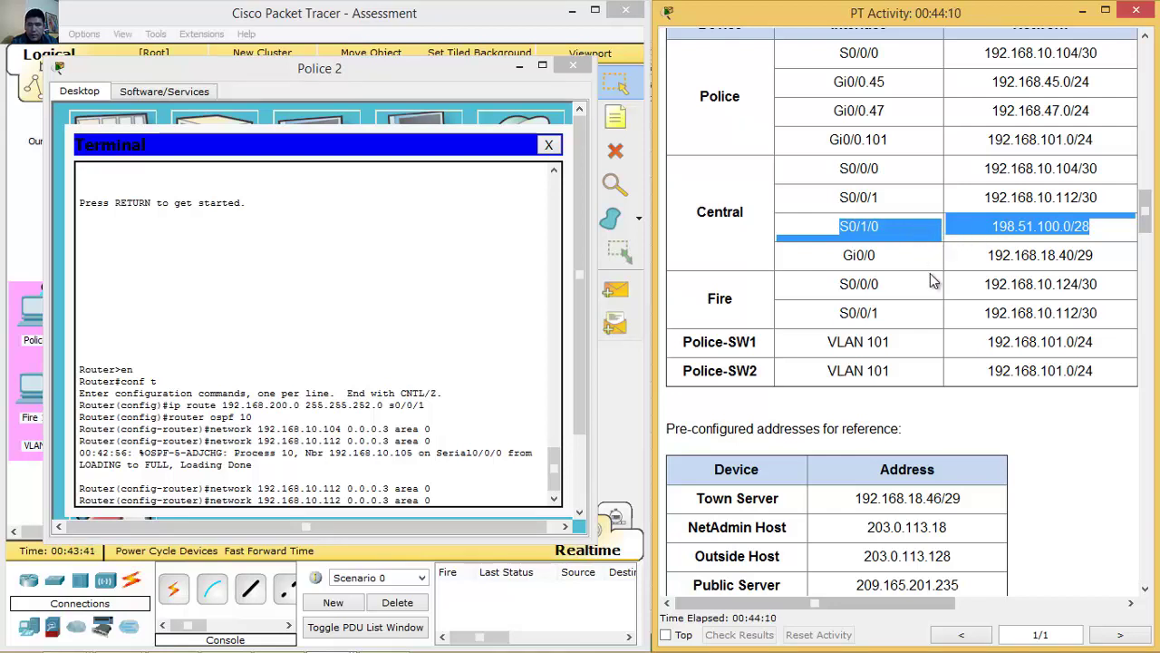
{"action": "left_click_drag", "start_coordinate": [984, 256], "coordinate": [1126, 253]}
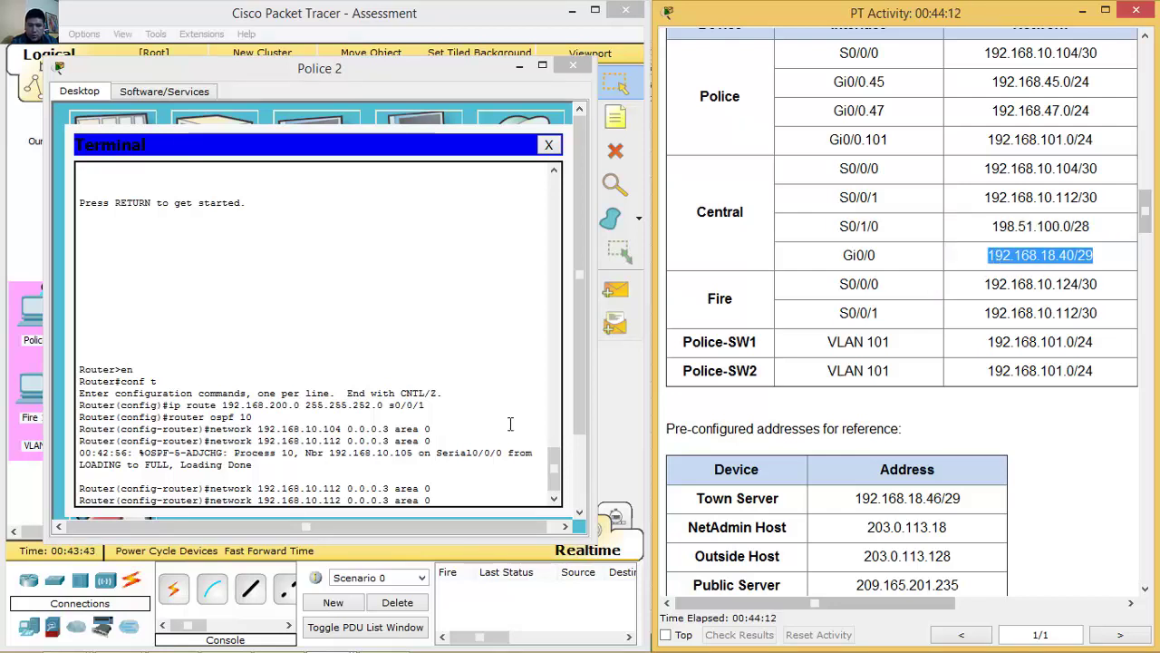
{"action": "left_click", "coordinate": [483, 499]}
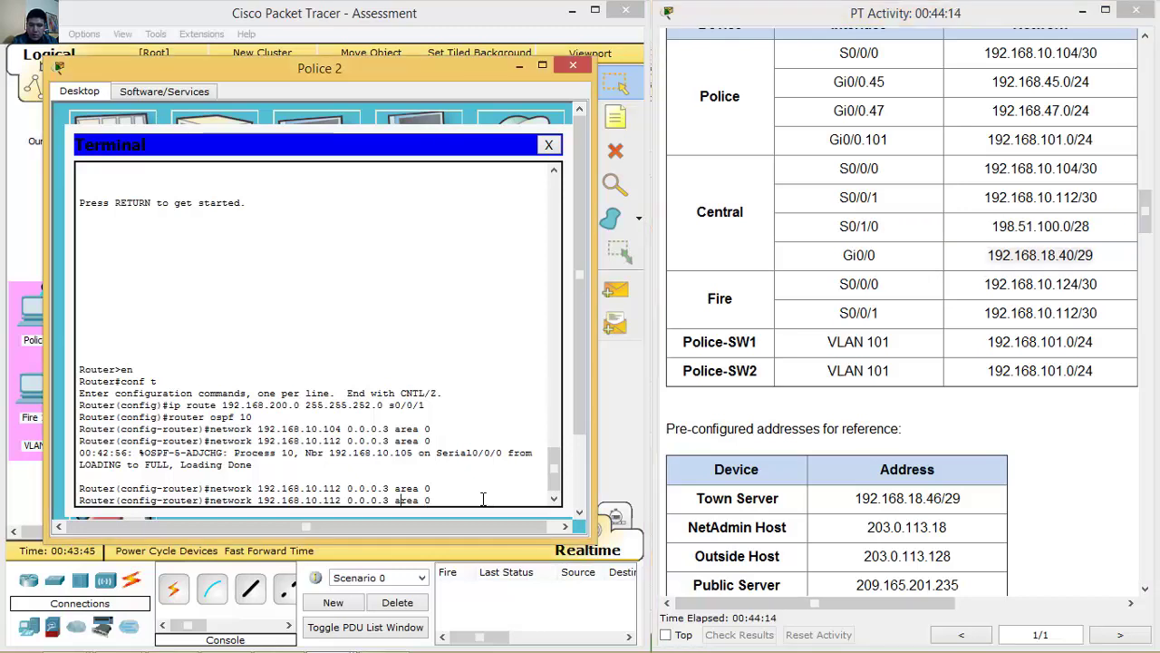
{"action": "key", "text": "Left"}
{"action": "key", "text": "Left"}
{"action": "key", "text": "BackSpace"}
{"action": "type", "text": "8"}
{"action": "key", "text": "BackSpace"}
{"action": "key", "text": "BackSpace"}
{"action": "key", "text": "BackSpace"}
{"action": "type", "text": "40"}
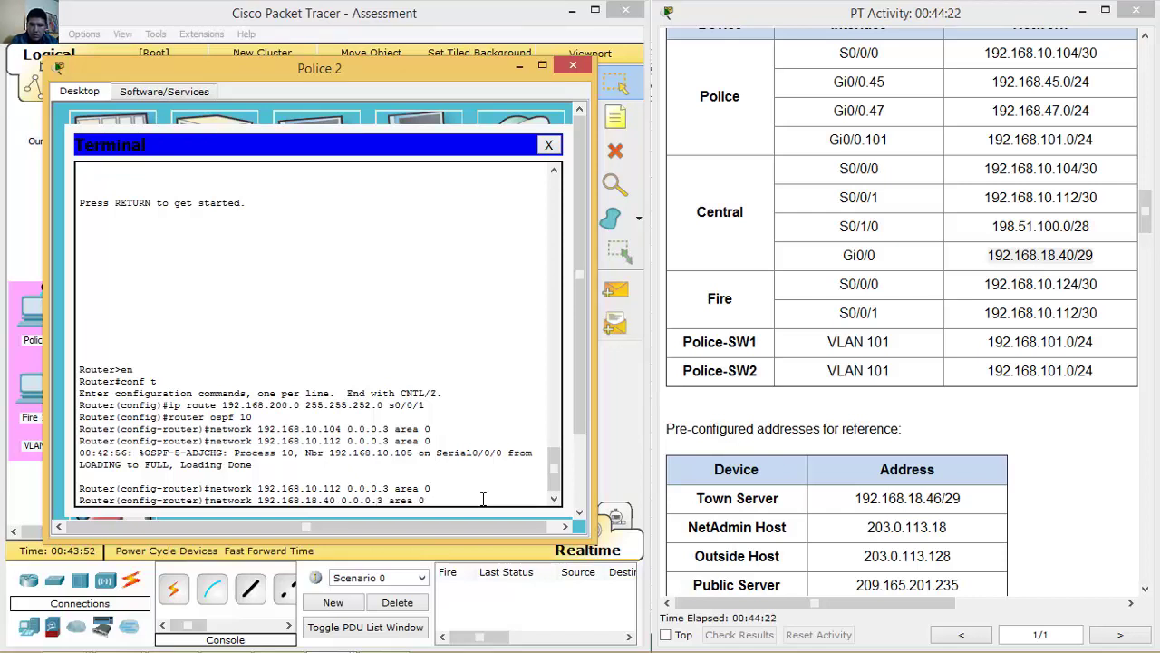
{"action": "key", "text": "BackSpace"}
{"action": "type", "text": "7"}
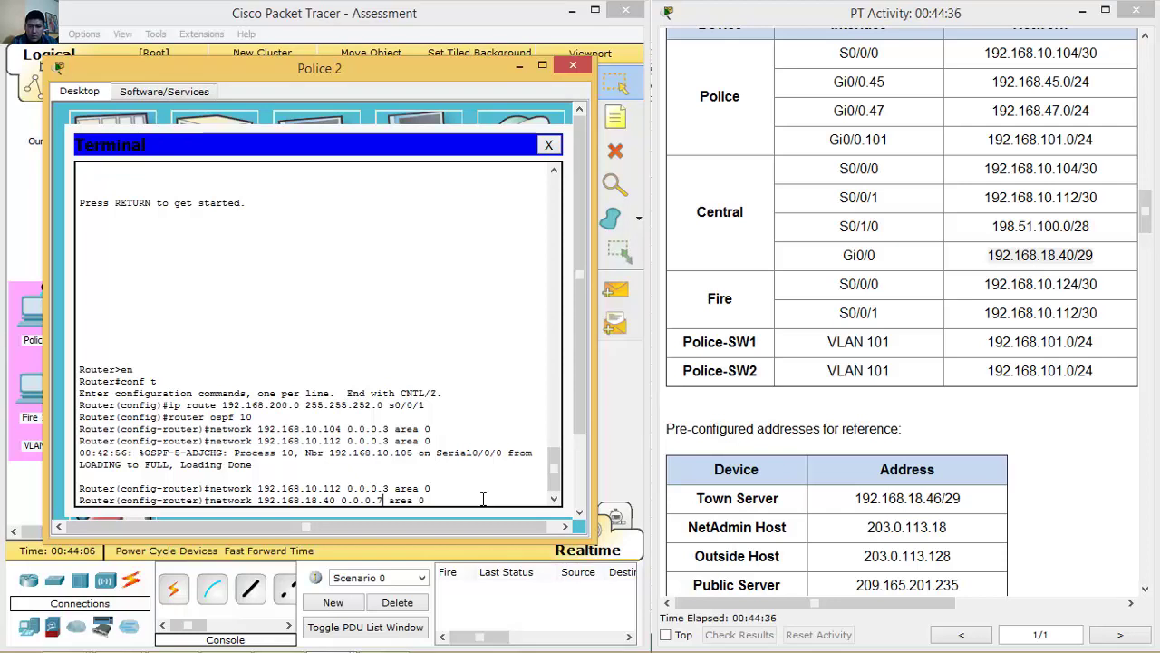
{"action": "key", "text": "Return"}
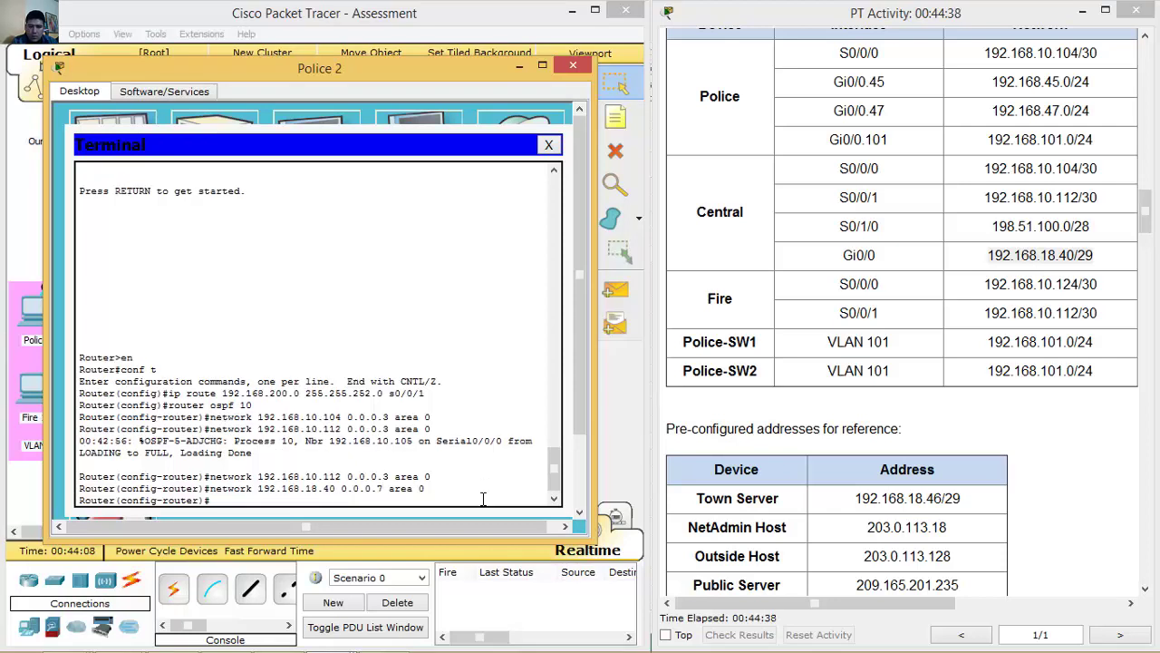
Hide Police 2 and start OSPF process 10 on the Fire 2 console router.
{"action": "left_click", "coordinate": [517, 66]}
{"action": "left_click", "coordinate": [174, 390]}
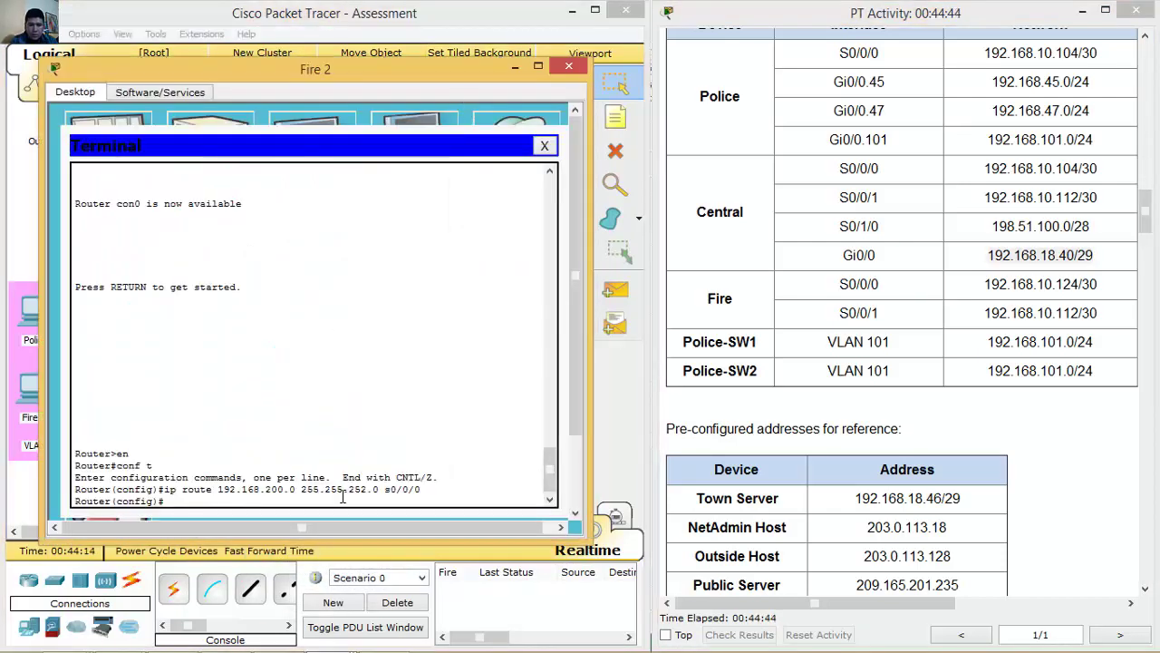
{"action": "type", "text": "router ospf"}
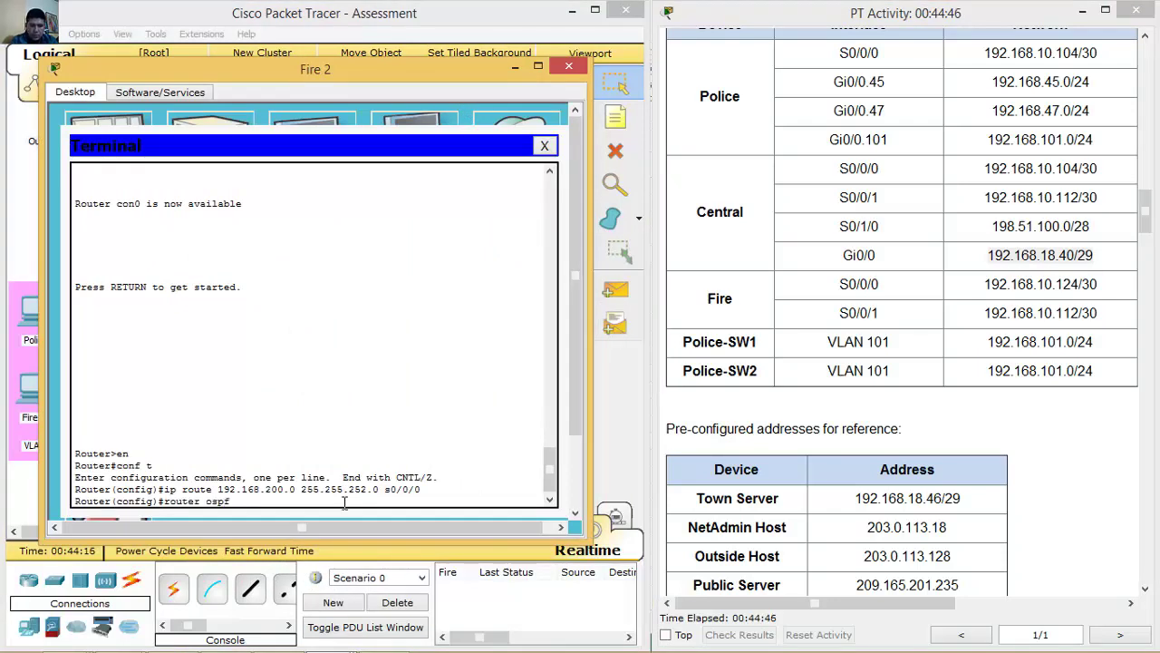
{"action": "type", "text": " 10"}
{"action": "key", "text": "Return"}
Advertise 192.168.10.124 and 192.168.10.112 with wildcard 0.0.0.3 in area 0.
{"action": "type", "text": "network "}
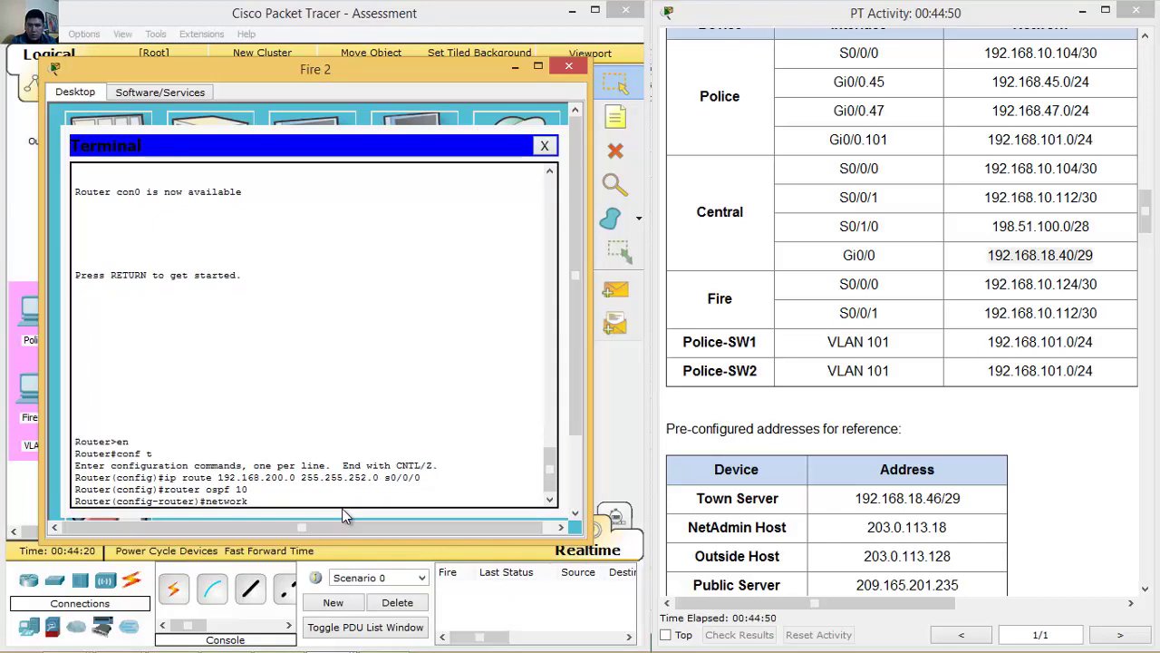
{"action": "type", "text": "192.168.10.124"}
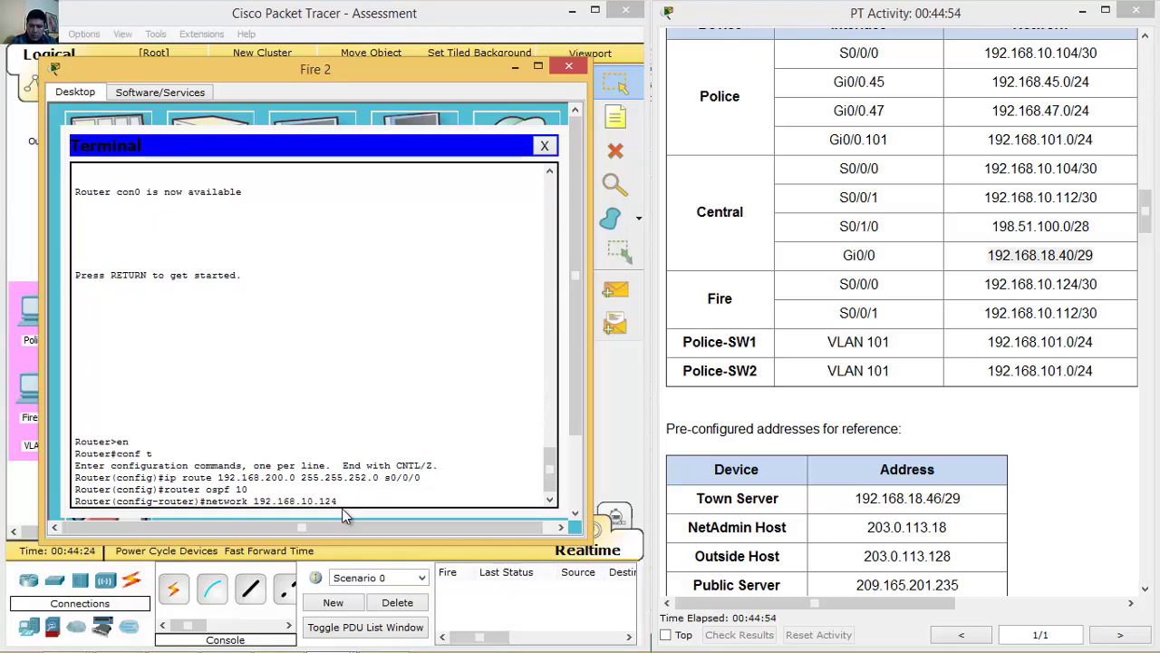
{"action": "type", "text": " 0.0.0.3 area 0"}
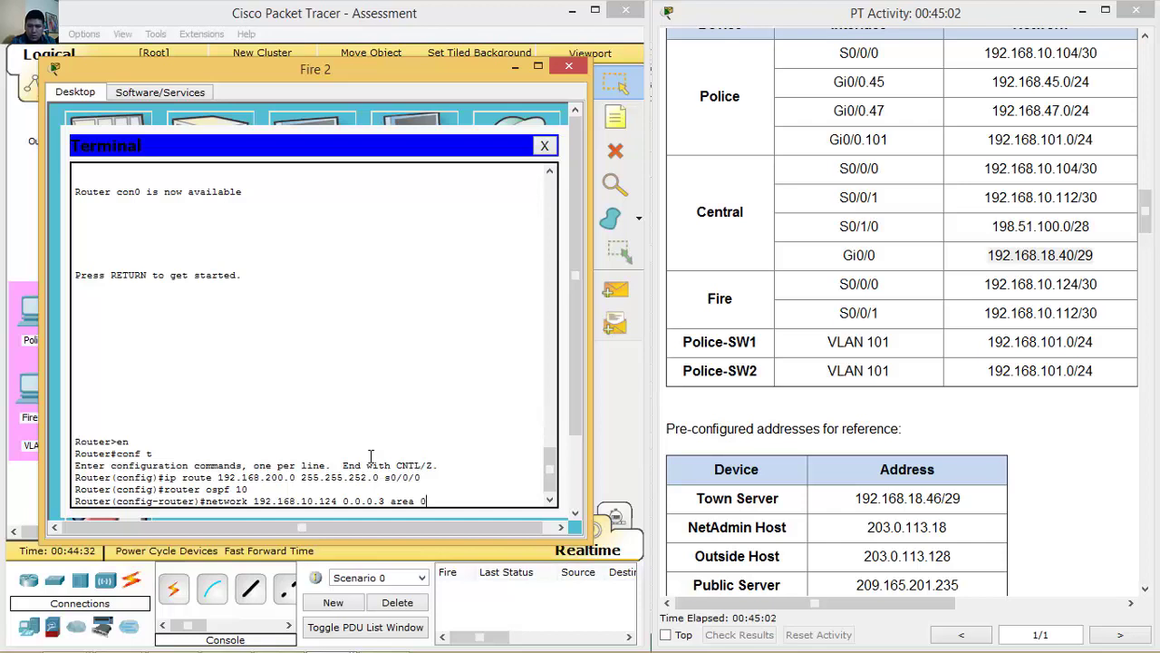
{"action": "key", "text": "Return"}
{"action": "key", "text": "Up"}
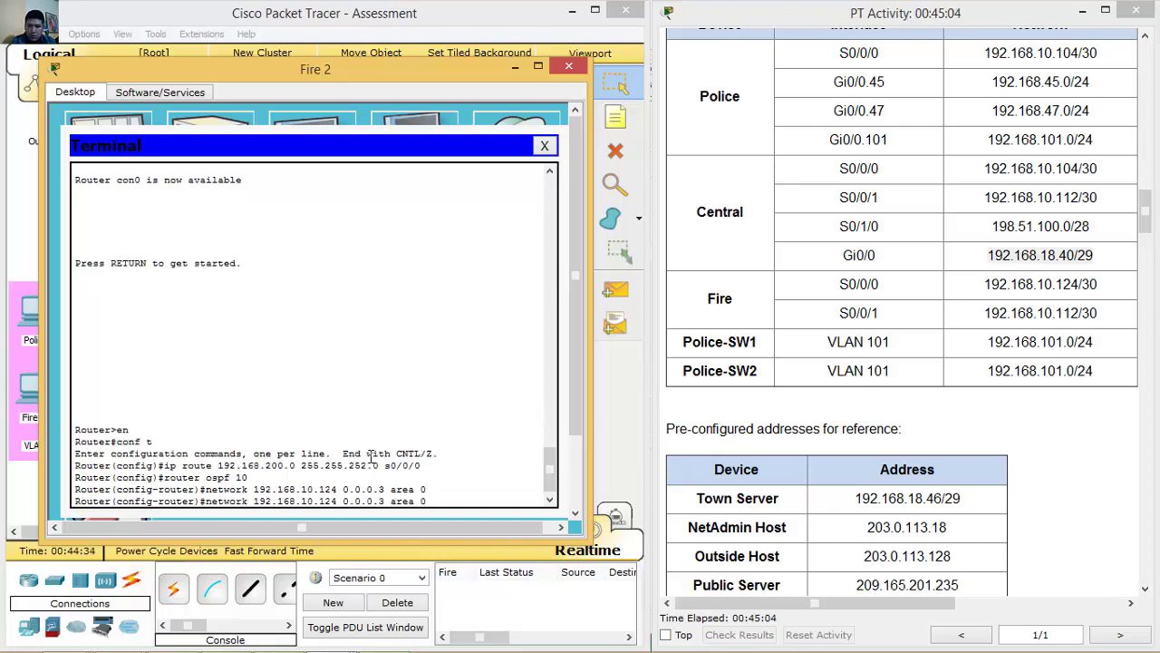
{"action": "key", "text": "BackSpace"}
{"action": "key", "text": "BackSpace"}
{"action": "key", "text": "BackSpace"}
{"action": "type", "text": "112"}
{"action": "key", "text": "Return"}
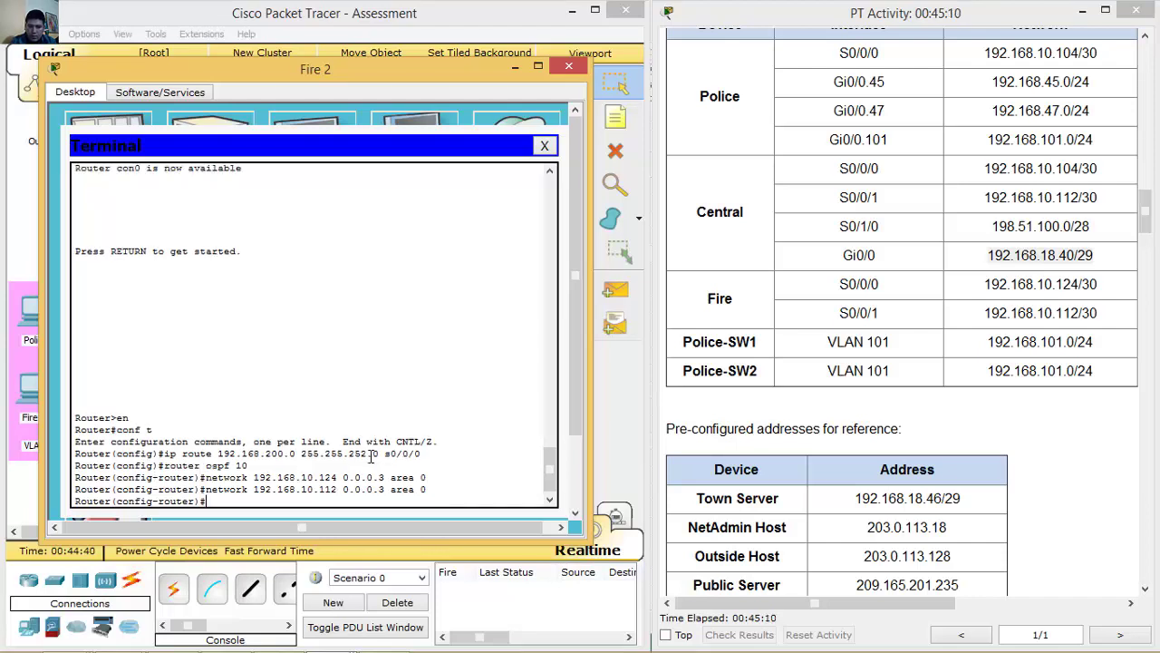
{"action": "left_click", "coordinate": [1148, 227]}
{"action": "scroll", "coordinate": [1148, 227], "scroll_direction": "down", "scroll_amount": 1}
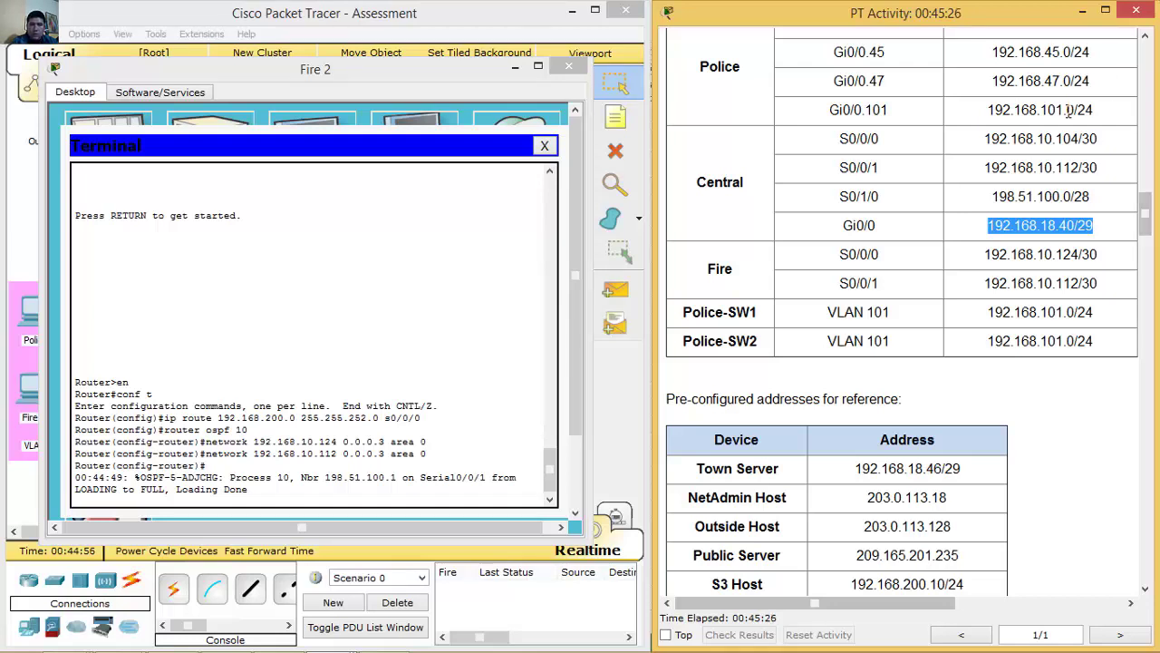
{"action": "left_click", "coordinate": [400, 18]}
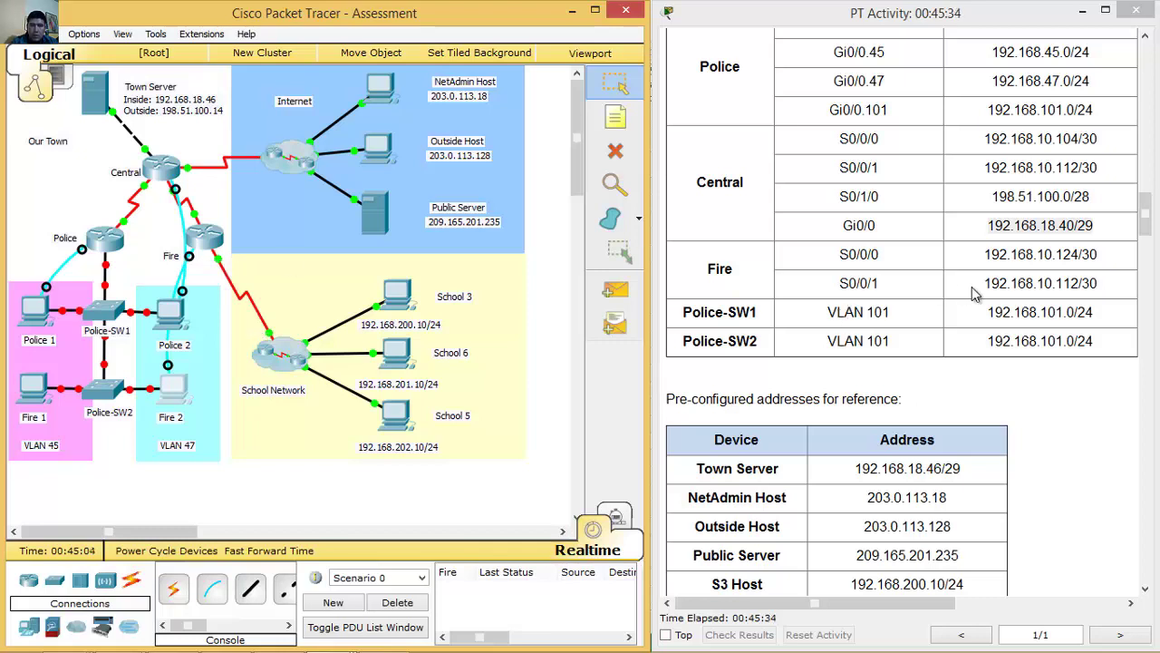
On Fire 2's router, recall the 192.168.10.124 statement and run it prefixed with 'no'.
{"action": "left_click_drag", "start_coordinate": [985, 253], "coordinate": [1122, 255]}
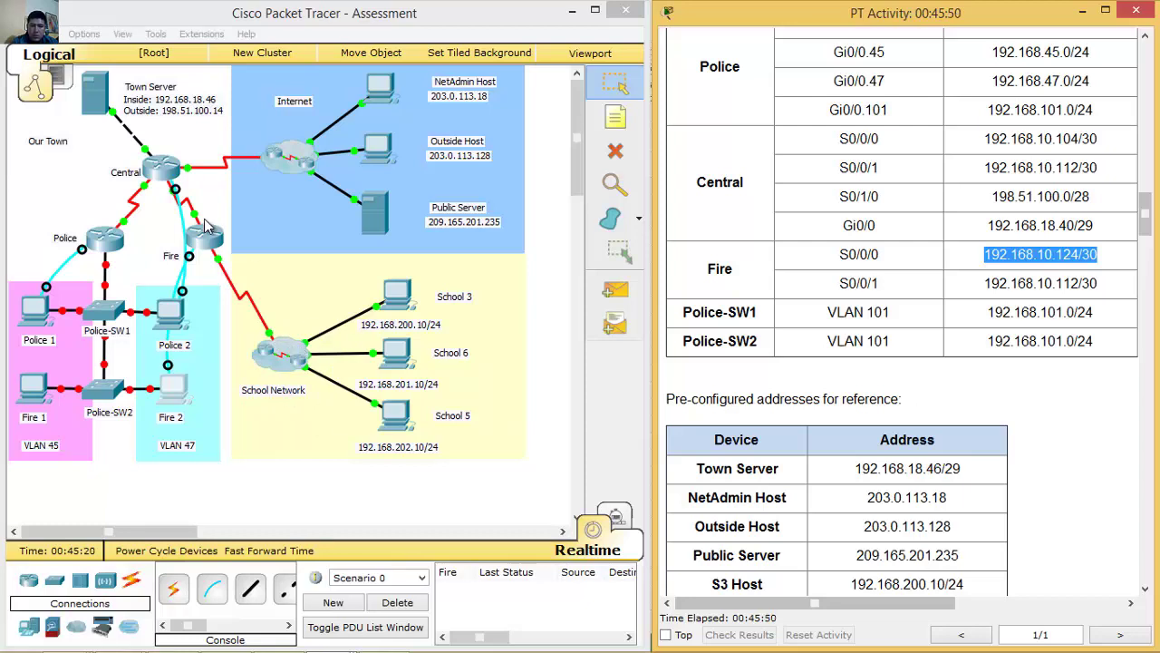
{"action": "left_click", "coordinate": [174, 390]}
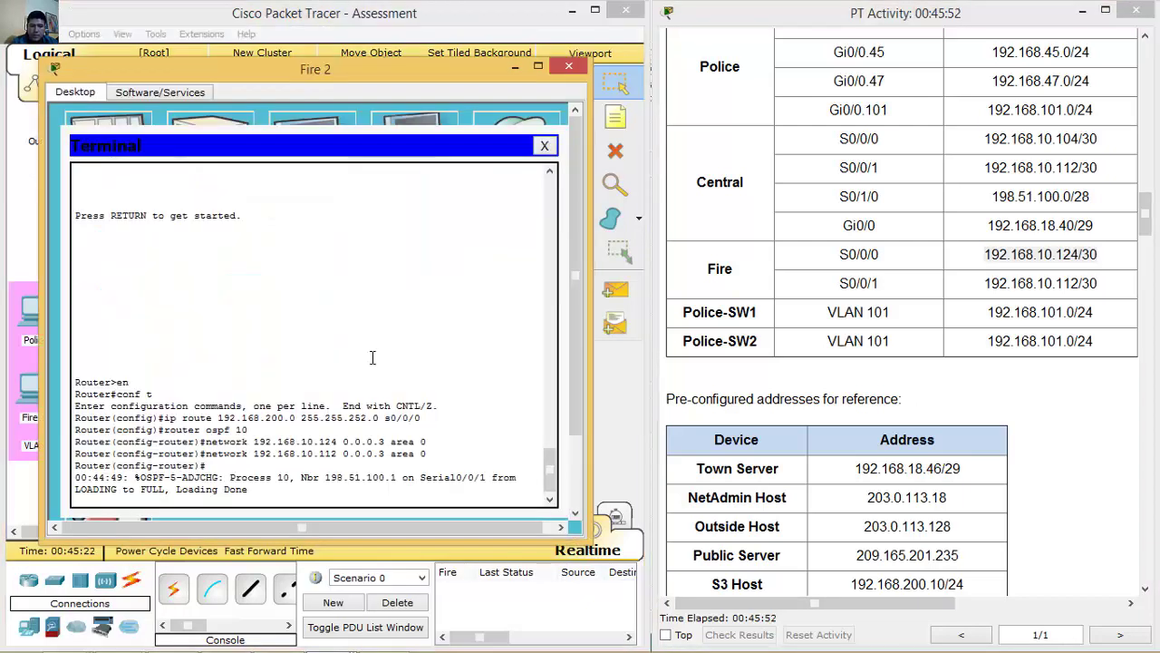
{"action": "key", "text": "Return"}
{"action": "key", "text": "Up"}
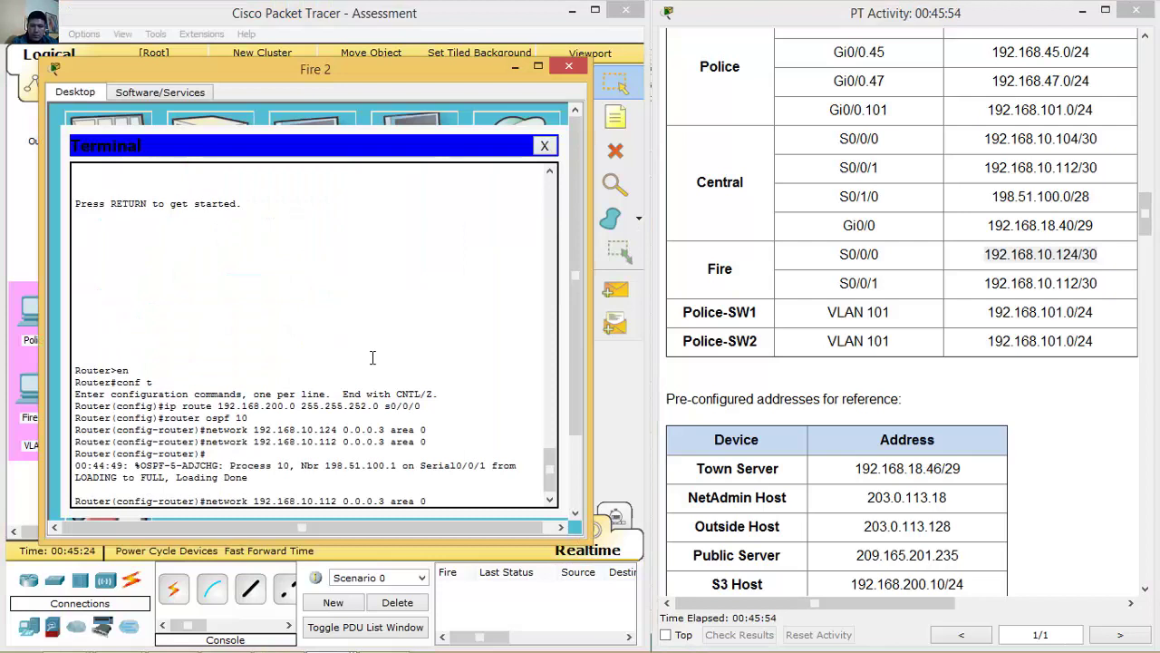
{"action": "key", "text": "Up"}
{"action": "key", "text": "Left"}
{"action": "key", "text": "Left"}
{"action": "key", "text": "Left"}
{"action": "key", "text": "Left"}
{"action": "key", "text": "Left"}
{"action": "key", "text": "Left"}
{"action": "key", "text": "Left"}
{"action": "key", "text": "Left"}
{"action": "key", "text": "Left"}
{"action": "key", "text": "Left"}
{"action": "key", "text": "Left"}
{"action": "key", "text": "Left"}
{"action": "key", "text": "Left"}
{"action": "key", "text": "Left"}
{"action": "key", "text": "Left"}
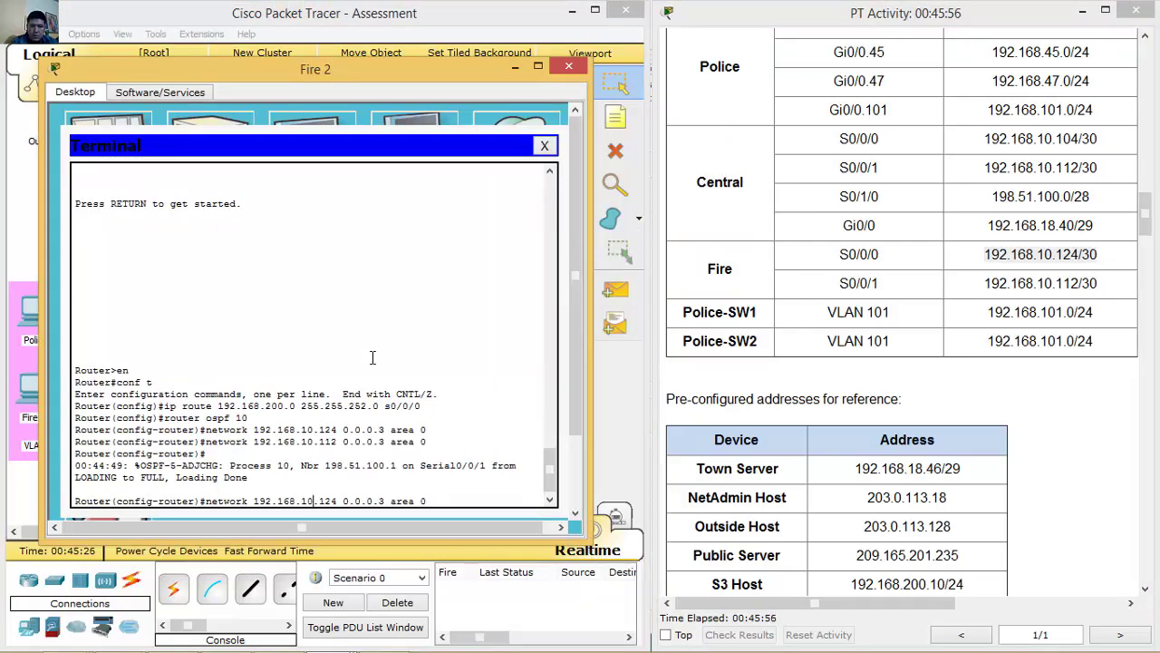
{"action": "key", "text": "ctrl+a"}
{"action": "type", "text": "no"}
{"action": "left_click_drag", "start_coordinate": [268, 500], "coordinate": [476, 504]}
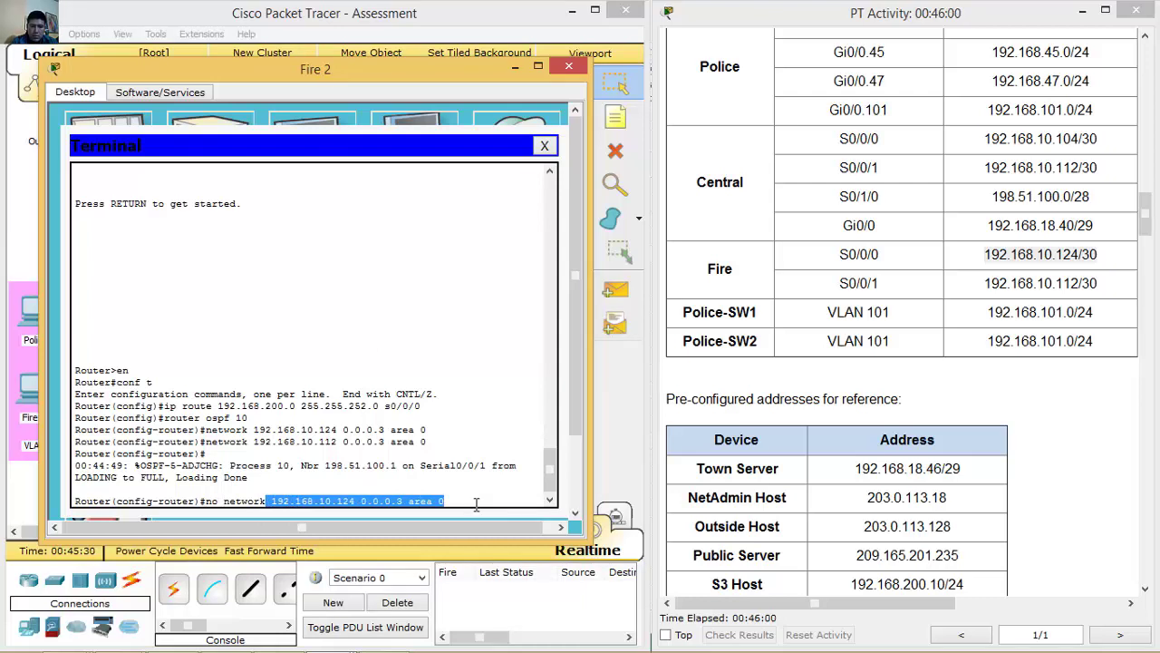
{"action": "left_click", "coordinate": [476, 504]}
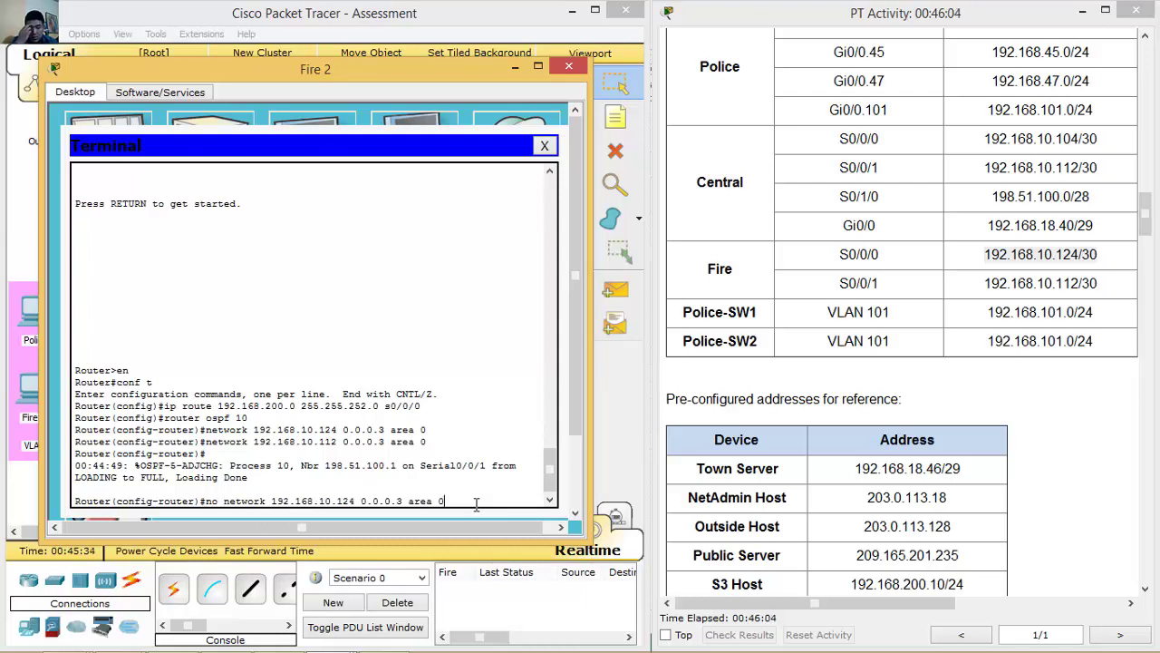
{"action": "key", "text": "Return"}
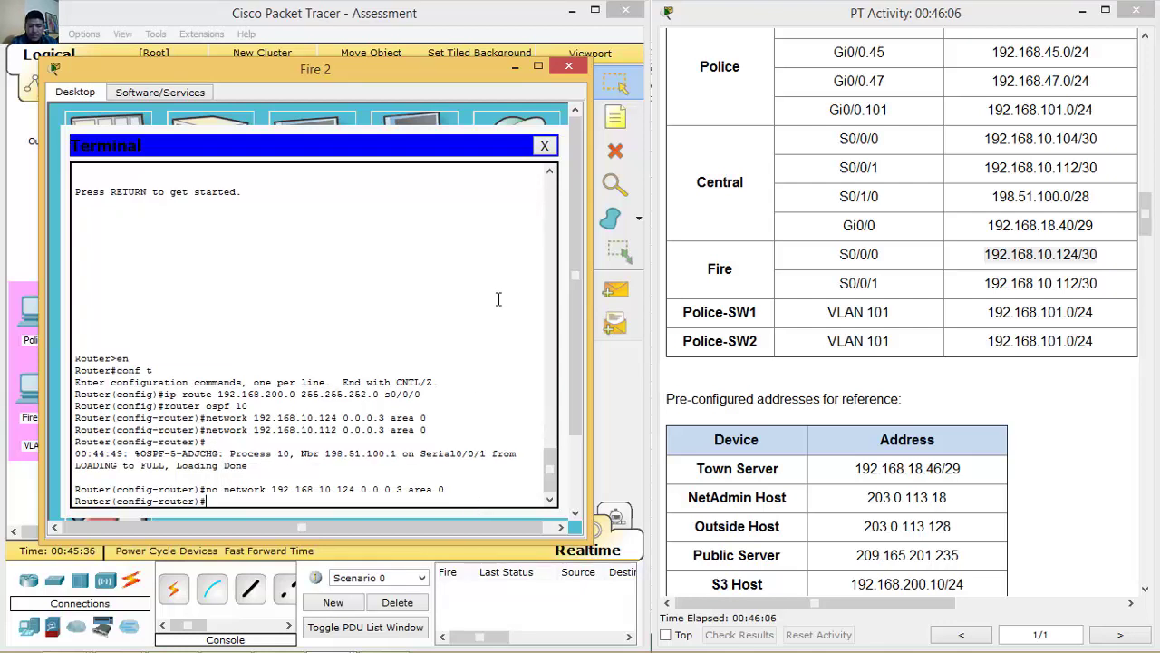
Highlight the 128 kb/s serial bandwidth task in the activity instructions.
{"action": "left_click", "coordinate": [515, 67]}
{"action": "left_click_drag", "start_coordinate": [1144, 213], "coordinate": [1144, 387]}
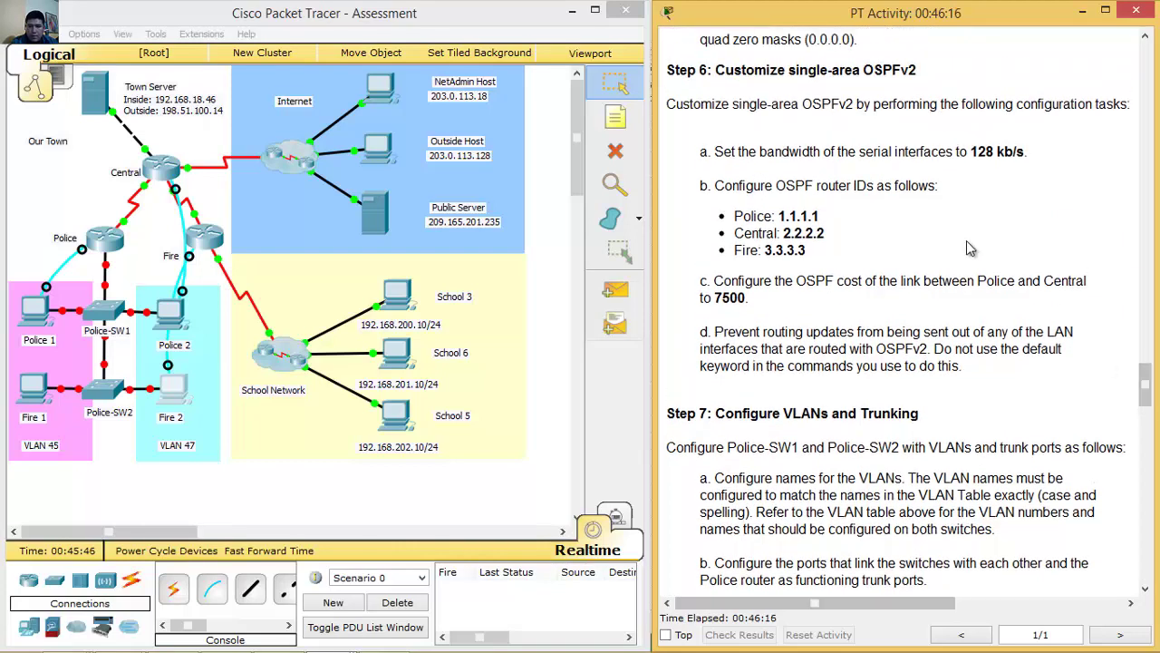
{"action": "left_click_drag", "start_coordinate": [715, 154], "coordinate": [1034, 147]}
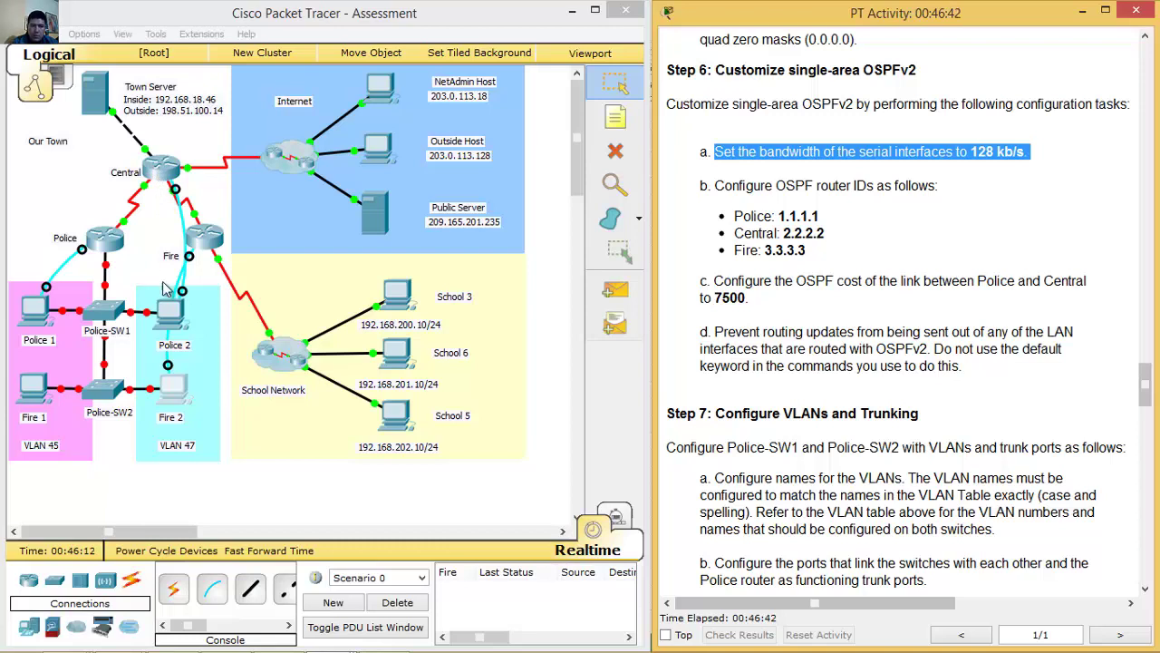
On Police 2's router, set bandwidth 128 on serial 0/0/0.
{"action": "left_click", "coordinate": [170, 313]}
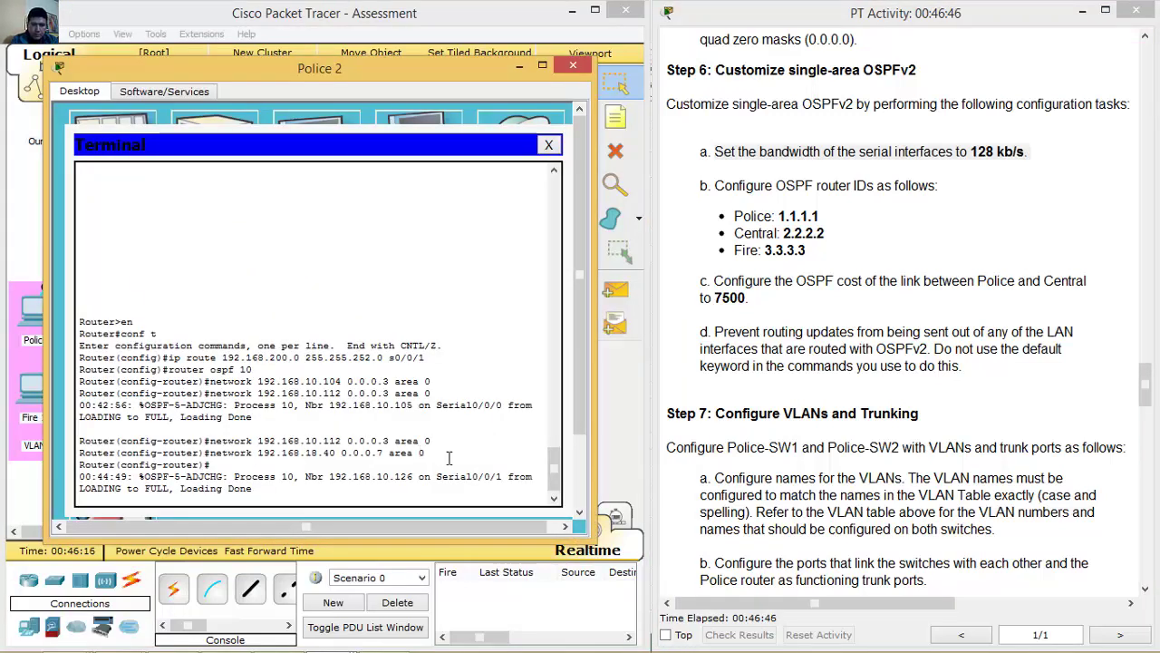
{"action": "key", "text": "Return"}
{"action": "type", "text": "int s0/0/0"}
{"action": "key", "text": "Return"}
{"action": "type", "text": "b"}
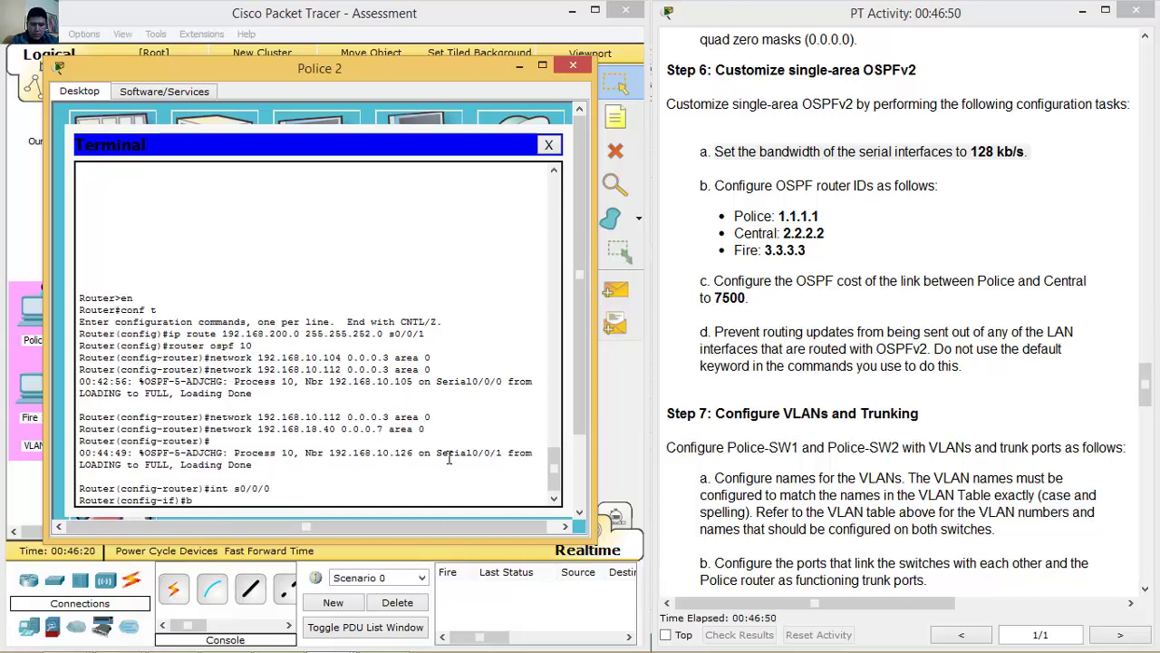
{"action": "type", "text": "and"}
{"action": "key", "text": "Tab"}
{"action": "type", "text": "128"}
{"action": "key", "text": "Return"}
Set bandwidth 128 on serial 0/0/1 as well.
{"action": "type", "text": "int s0/0/0"}
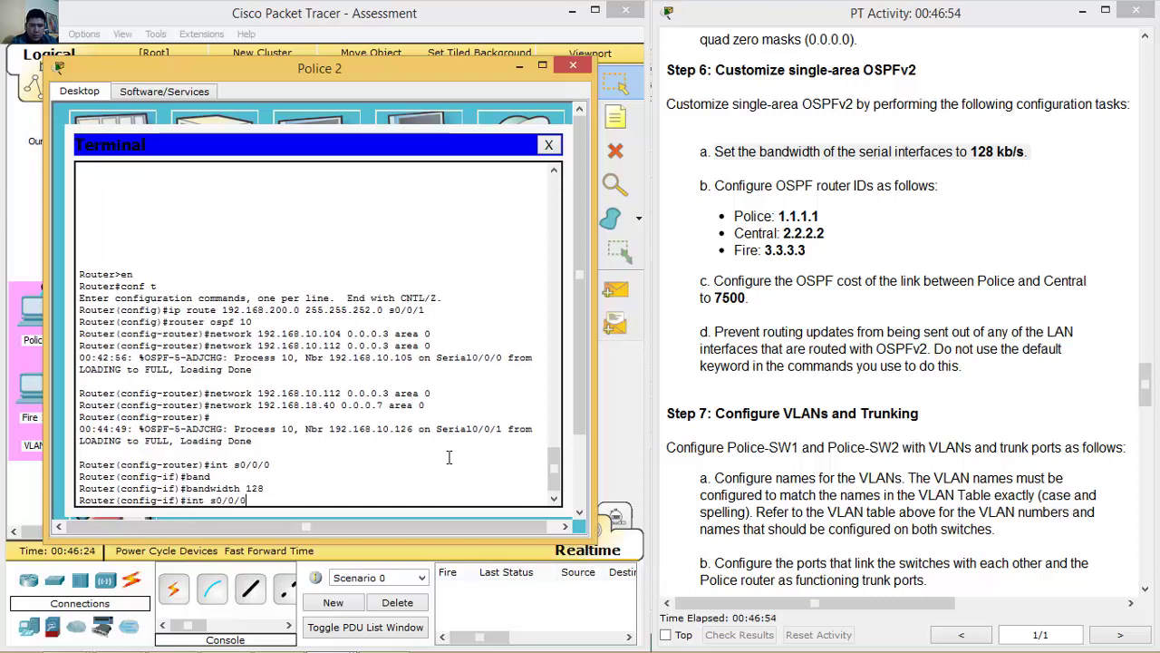
{"action": "key", "text": "BackSpace"}
{"action": "type", "text": "1"}
{"action": "key", "text": "Return"}
{"action": "key", "text": "Up"}
{"action": "key", "text": "Up"}
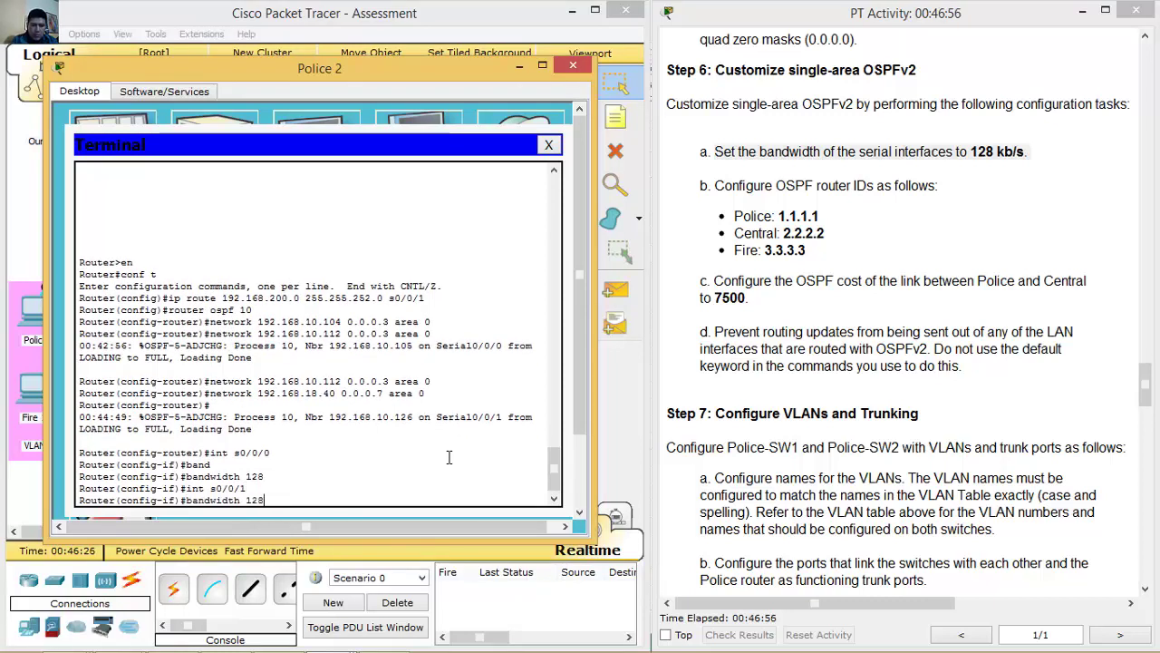
{"action": "key", "text": "Return"}
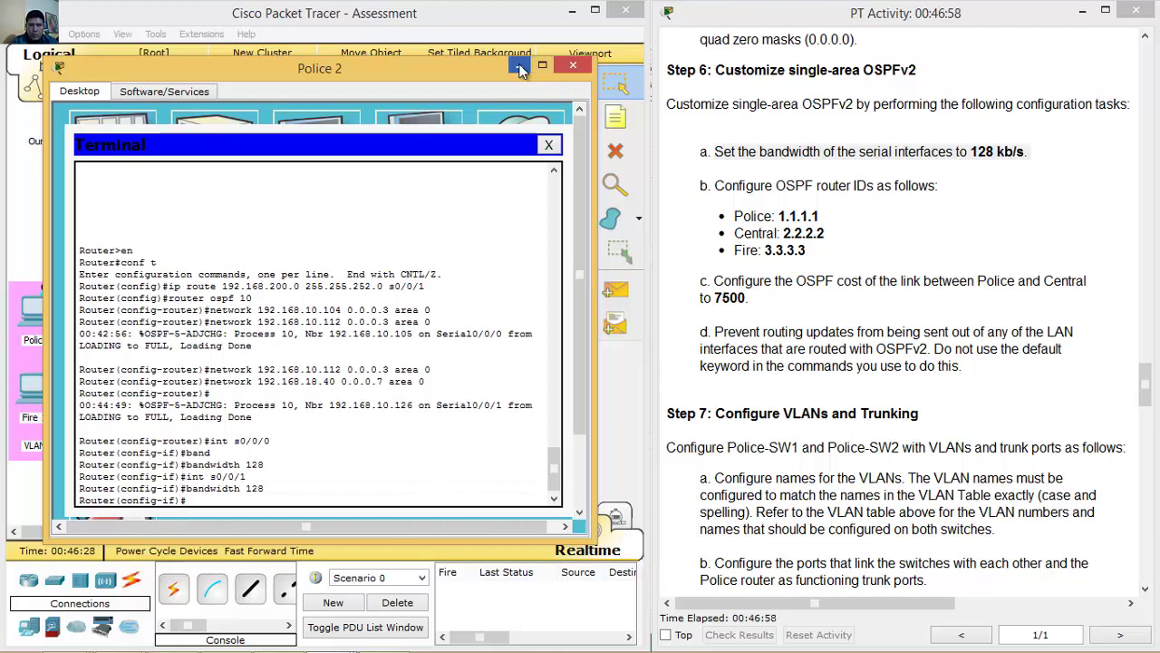
{"action": "left_click", "coordinate": [519, 66]}
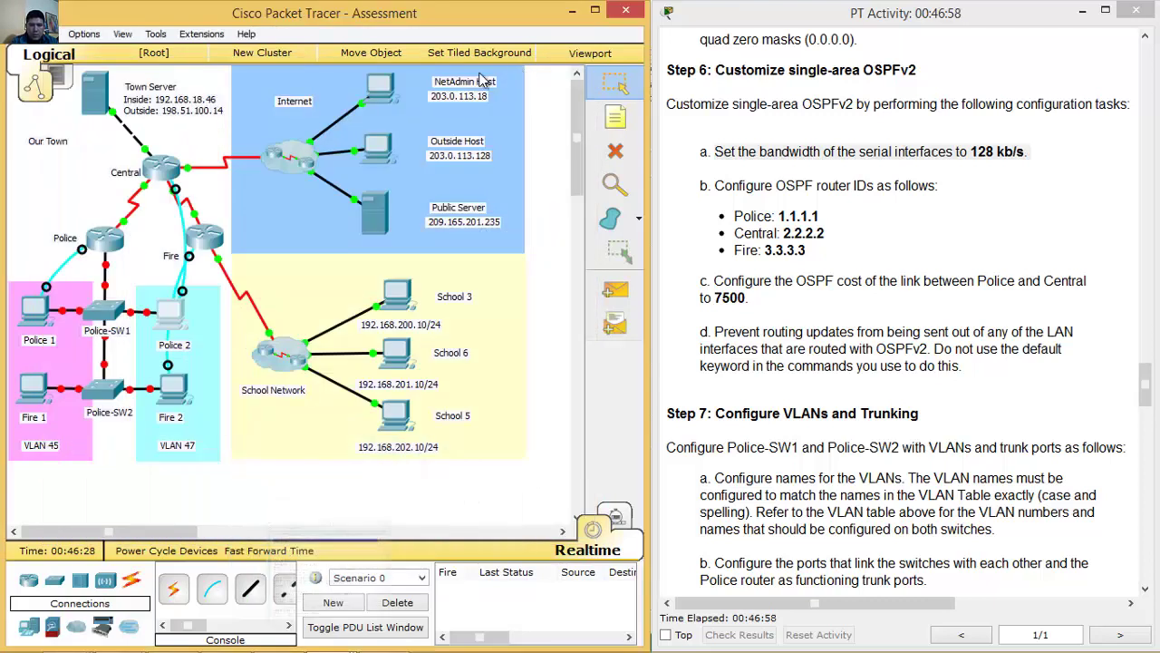
On the Police router, set bandwidth 128 on serial 0/0/0 via the Police 1 console.
{"action": "left_click", "coordinate": [114, 246]}
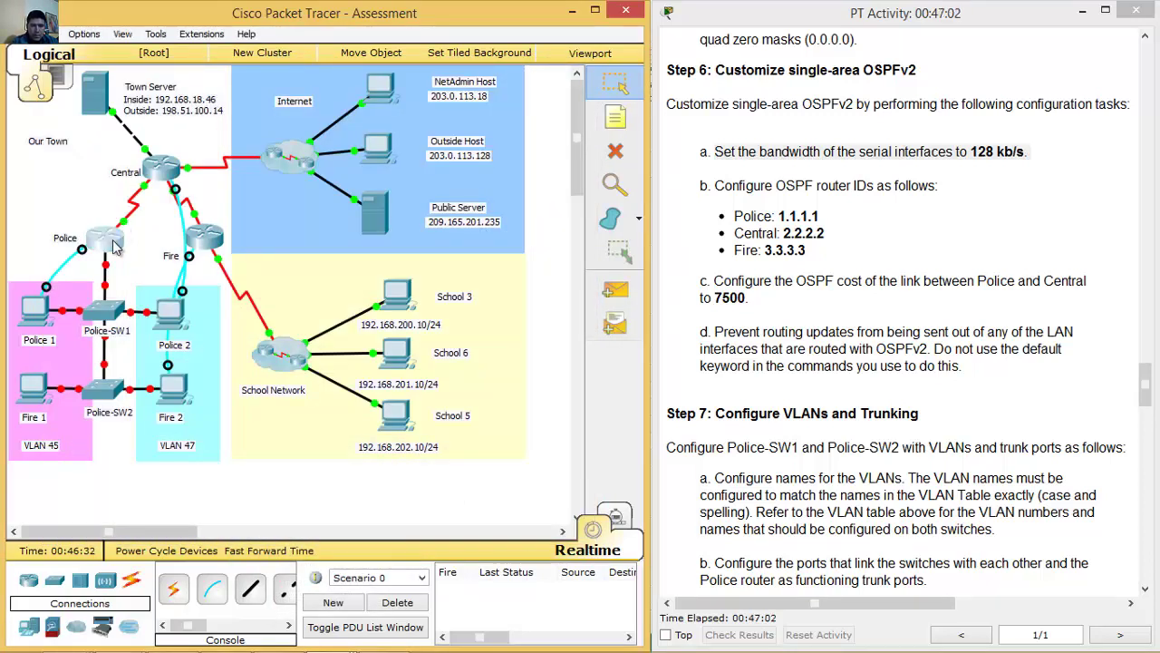
{"action": "left_click", "coordinate": [399, 355]}
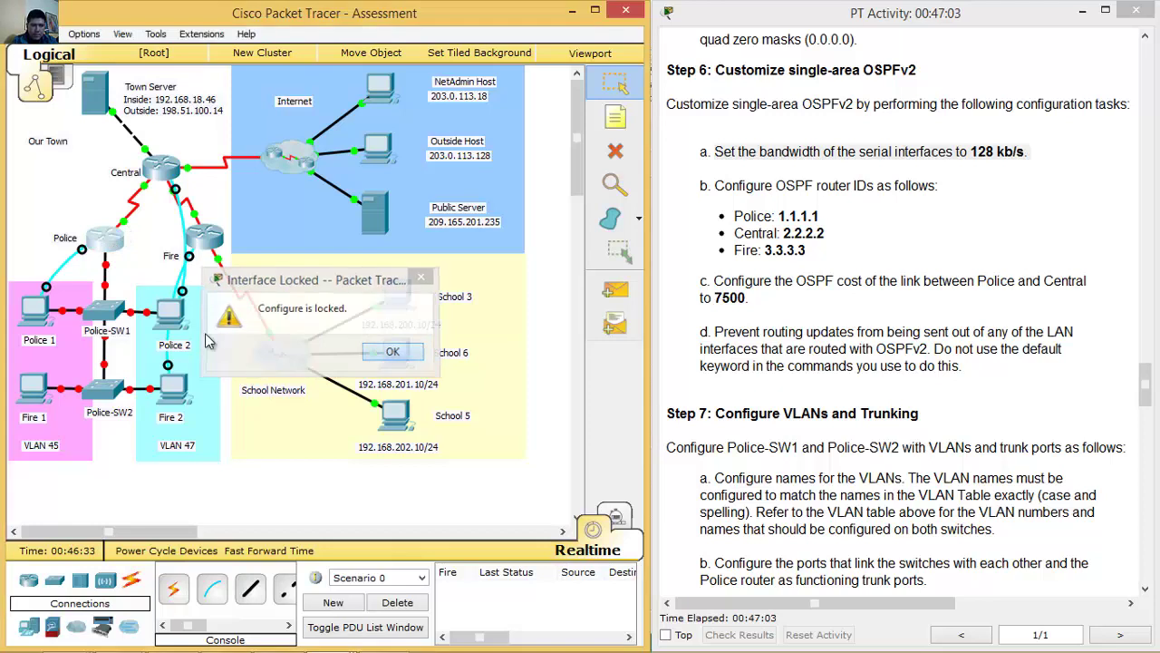
{"action": "left_click", "coordinate": [34, 313]}
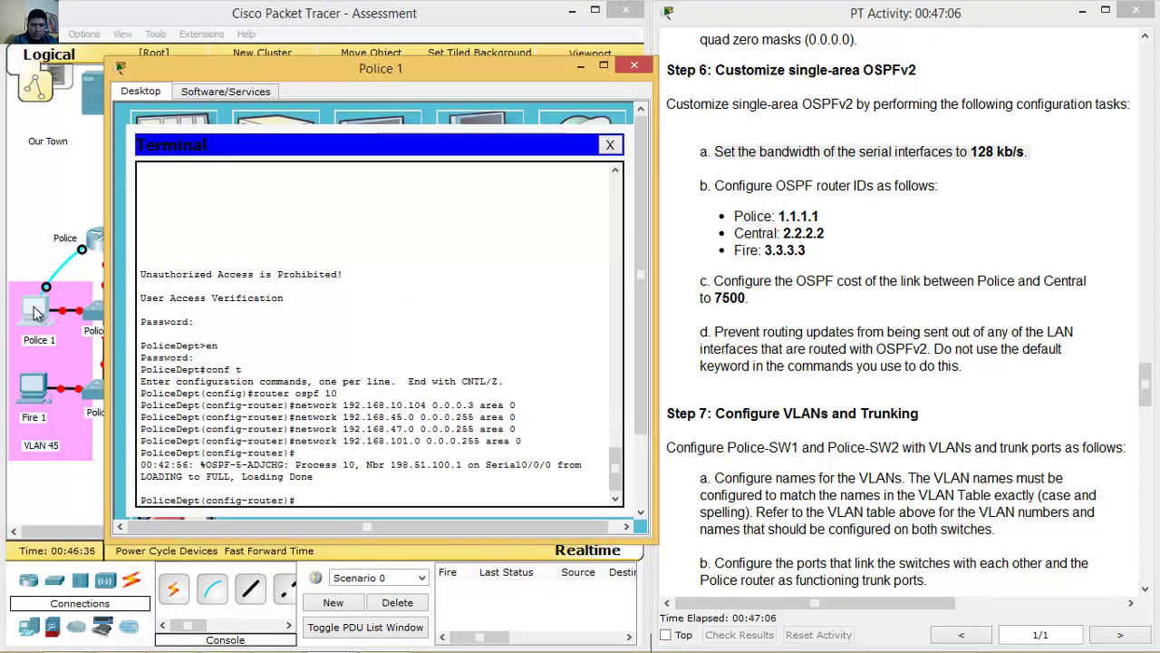
{"action": "left_click", "coordinate": [234, 330]}
{"action": "key", "text": "Return"}
{"action": "type", "text": "int s0/0/0"}
{"action": "key", "text": "Return"}
{"action": "type", "text": "band"}
{"action": "key", "text": "Tab"}
{"action": "type", "text": "128"}
{"action": "key", "text": "Return"}
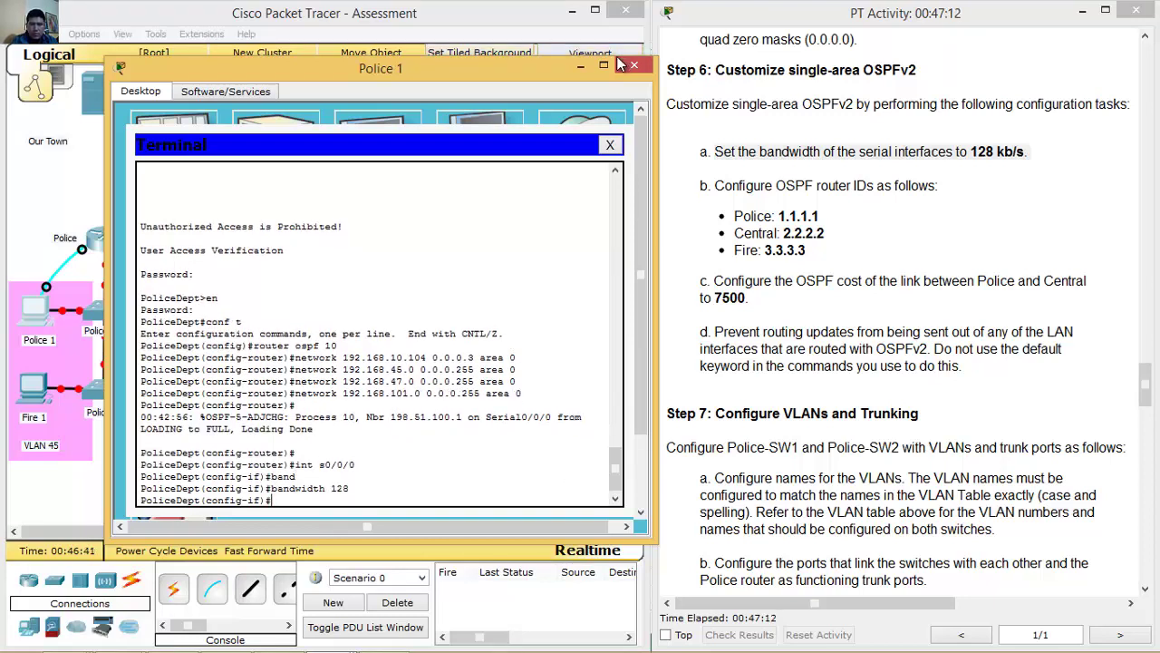
{"action": "left_click", "coordinate": [634, 66]}
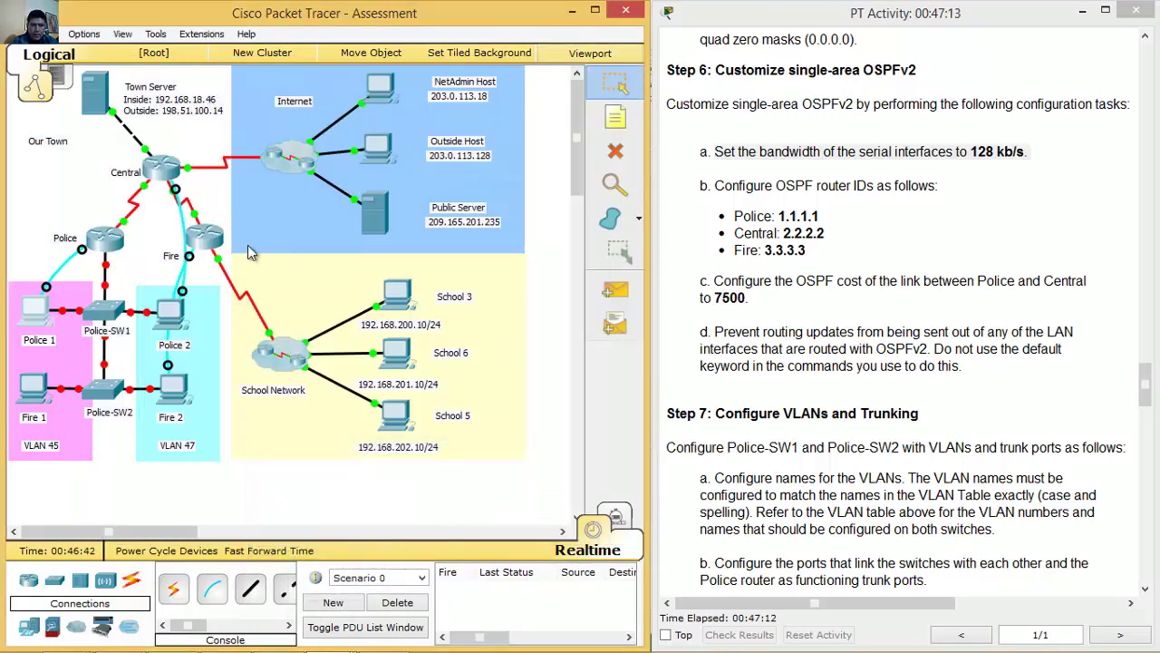
On the Fire router, set bandwidth 128 on serial 0/0/0.
{"action": "left_click", "coordinate": [174, 387]}
{"action": "type", "text": "int s0/0/0"}
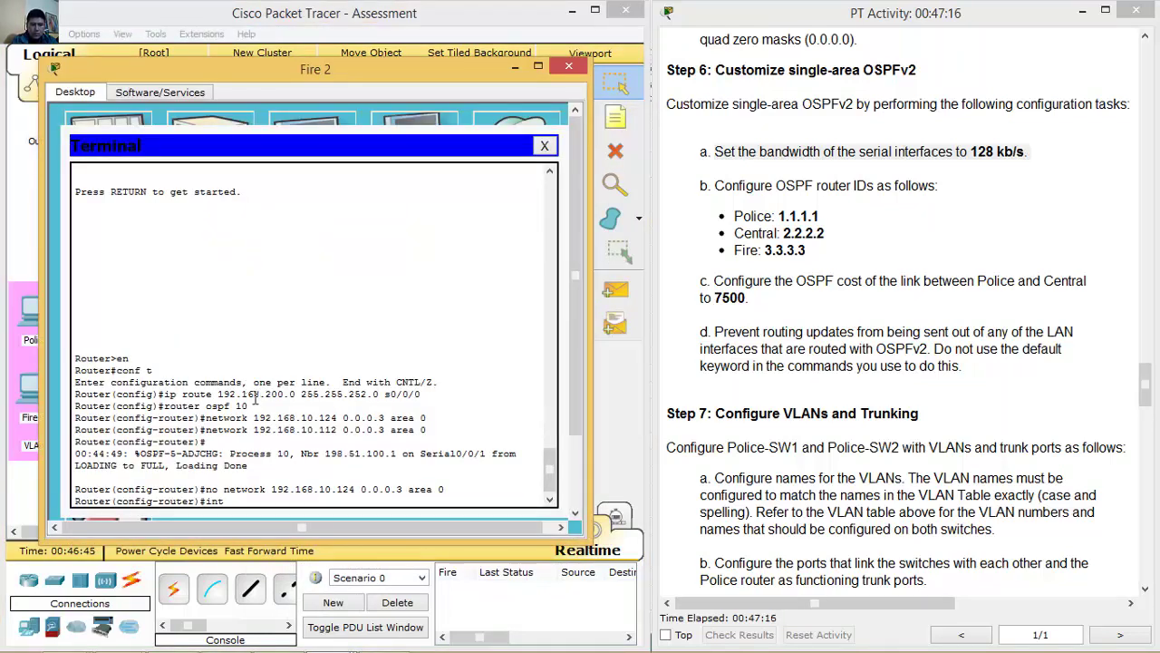
{"action": "key", "text": "Return"}
{"action": "type", "text": "band"}
{"action": "key", "text": "Tab"}
{"action": "type", "text": "128"}
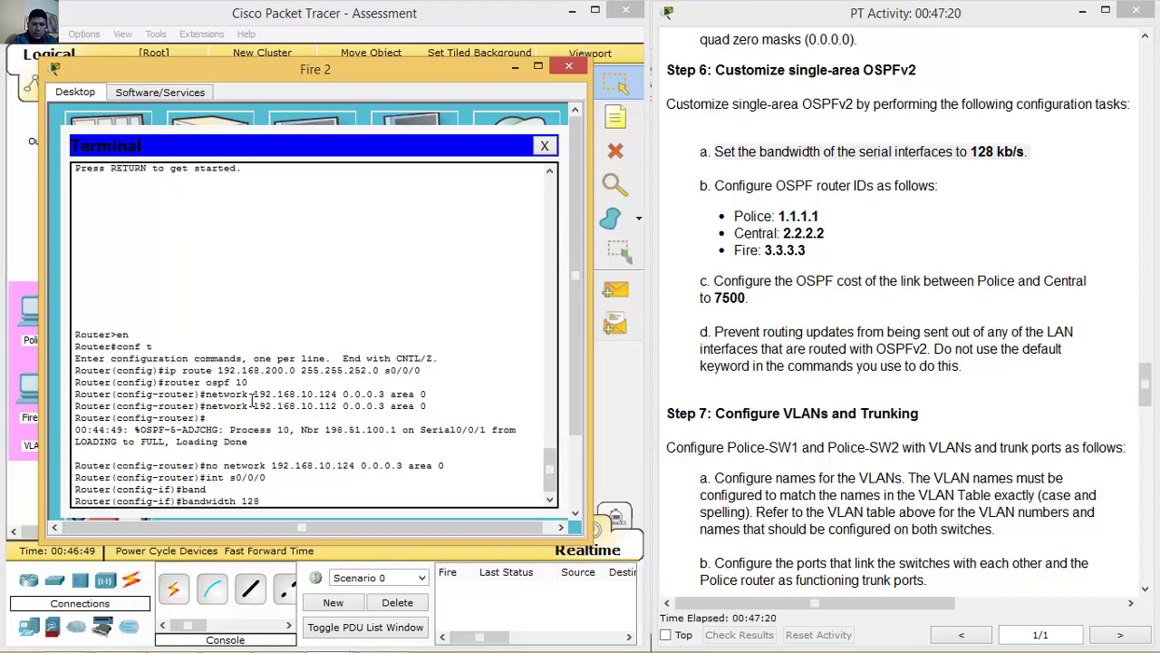
{"action": "key", "text": "Return"}
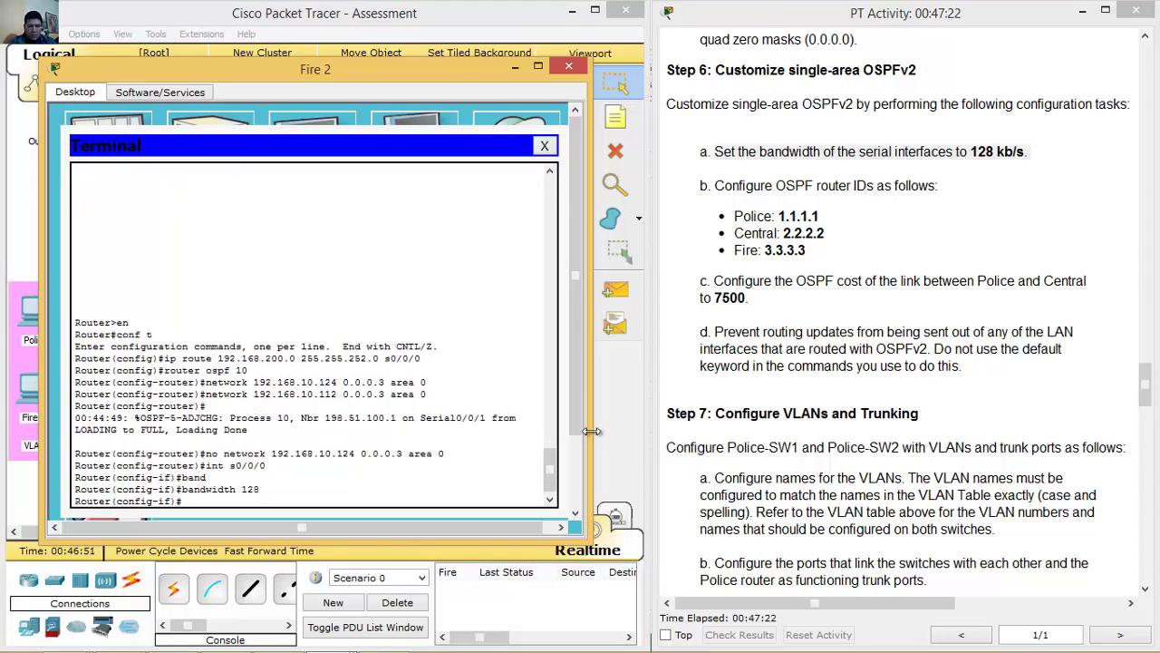
{"action": "left_click", "coordinate": [513, 70]}
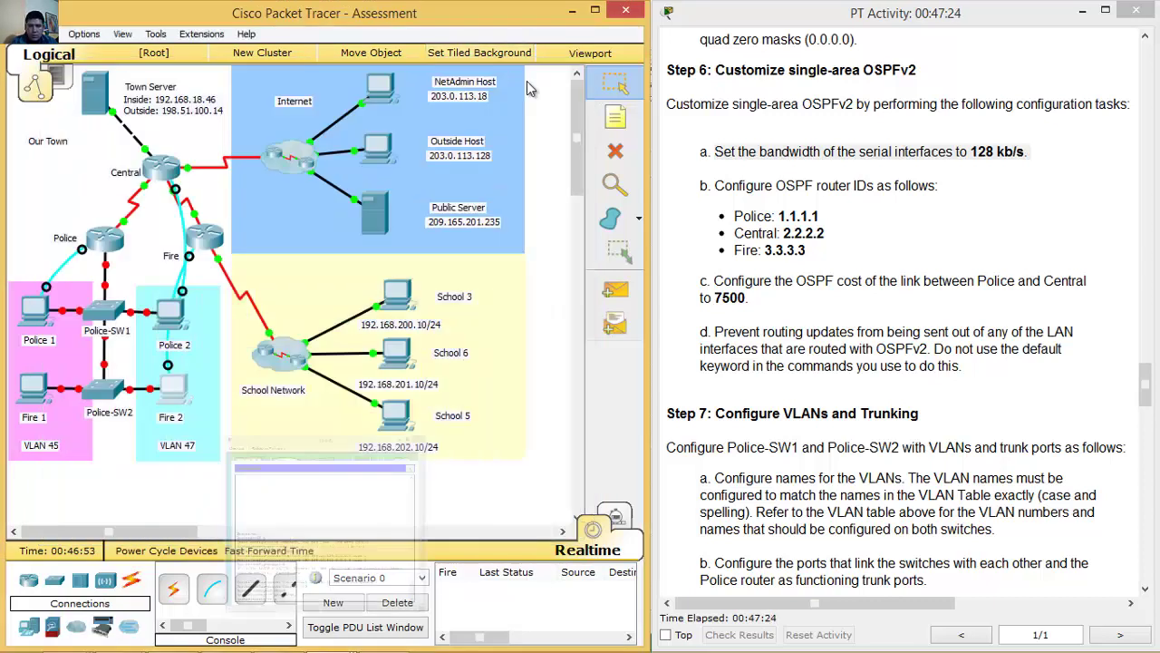
Highlight task b, then give the Police router's OSPF 10 router ID 1.1.1.1.
{"action": "left_click_drag", "start_coordinate": [730, 186], "coordinate": [827, 254]}
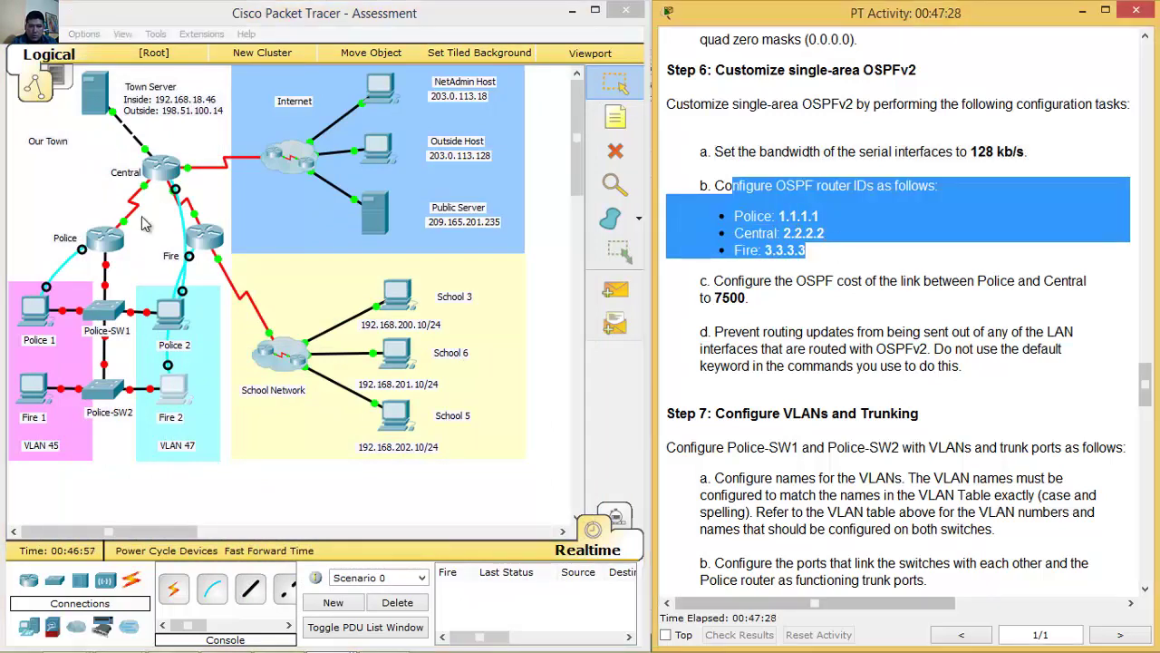
{"action": "left_click", "coordinate": [32, 314]}
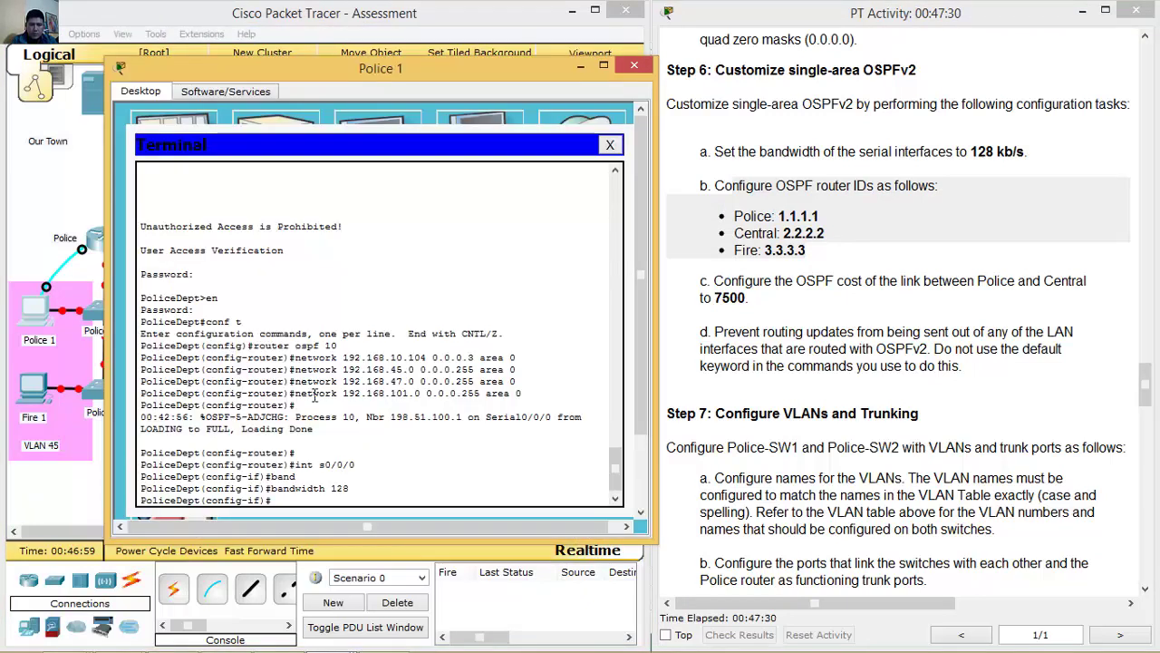
{"action": "type", "text": "r"}
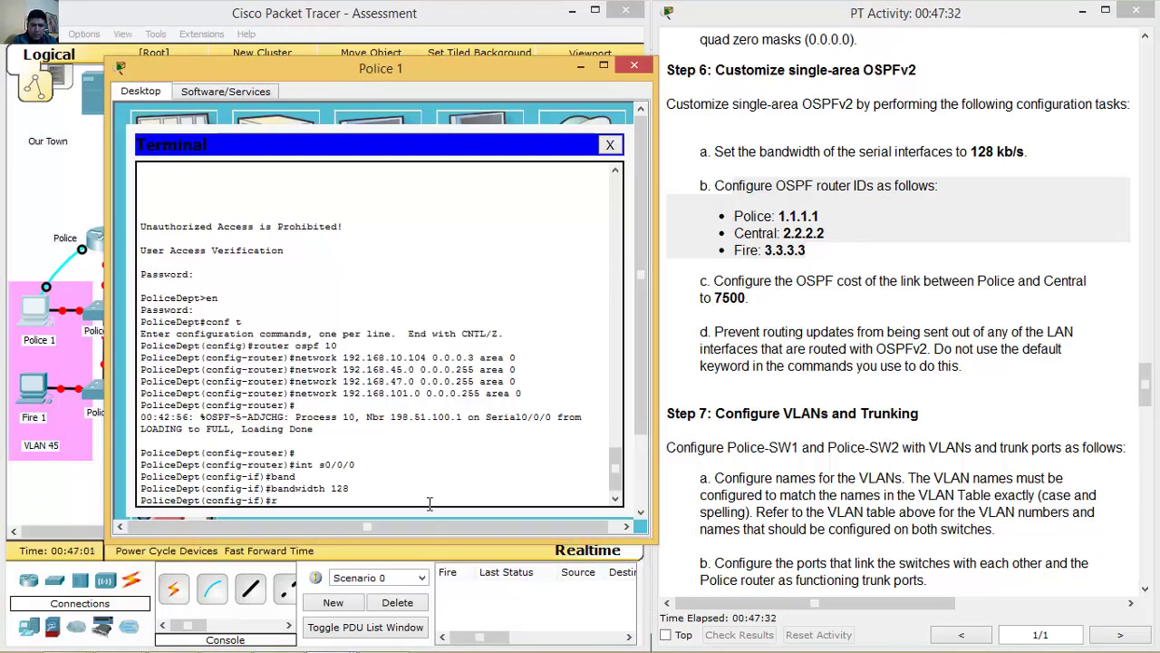
{"action": "type", "text": "outer ospf 10"}
{"action": "key", "text": "Return"}
{"action": "type", "text": "router)#router"}
{"action": "key", "text": "Tab"}
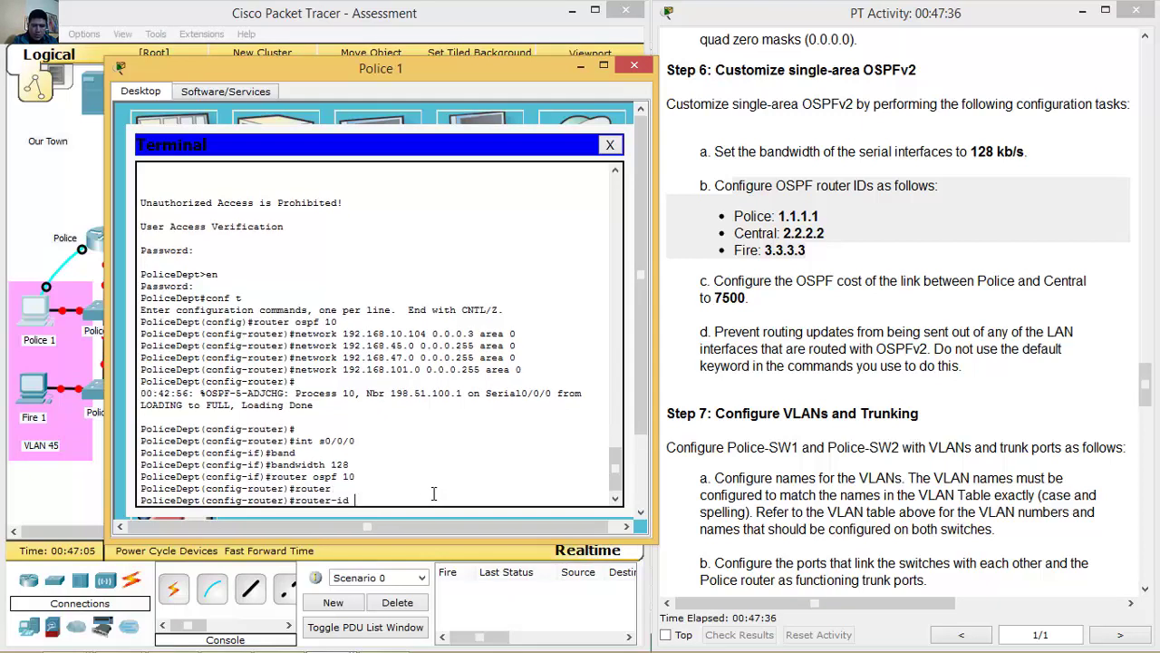
{"action": "type", "text": "1.1.1.1"}
{"action": "key", "text": "Return"}
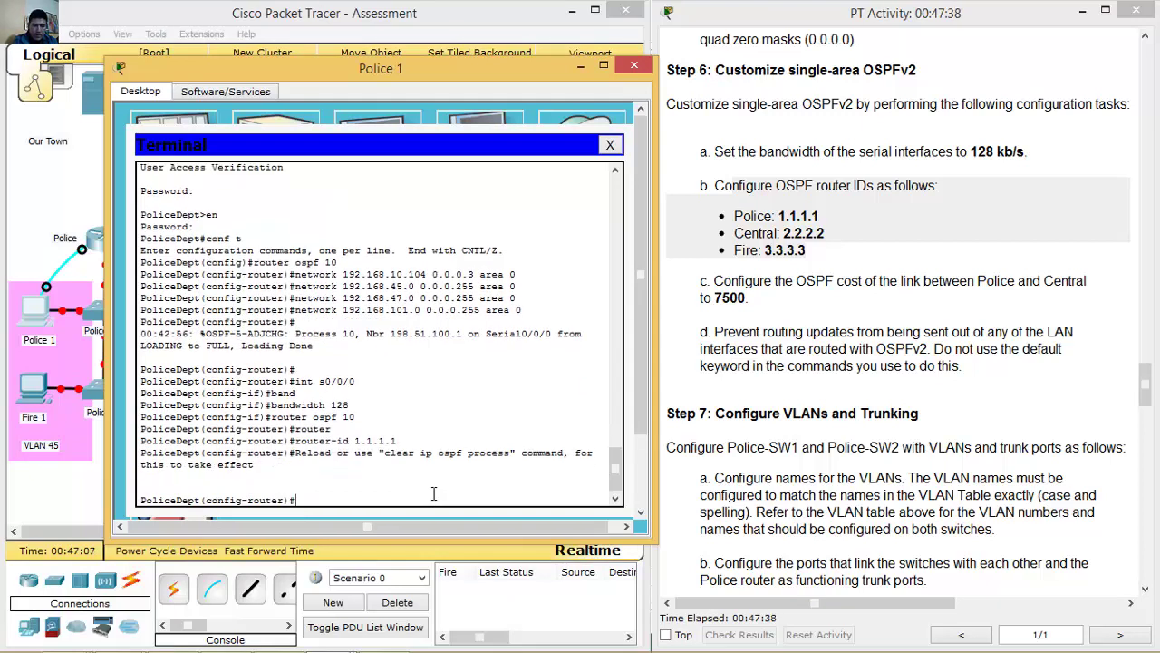
{"action": "left_click", "coordinate": [581, 68]}
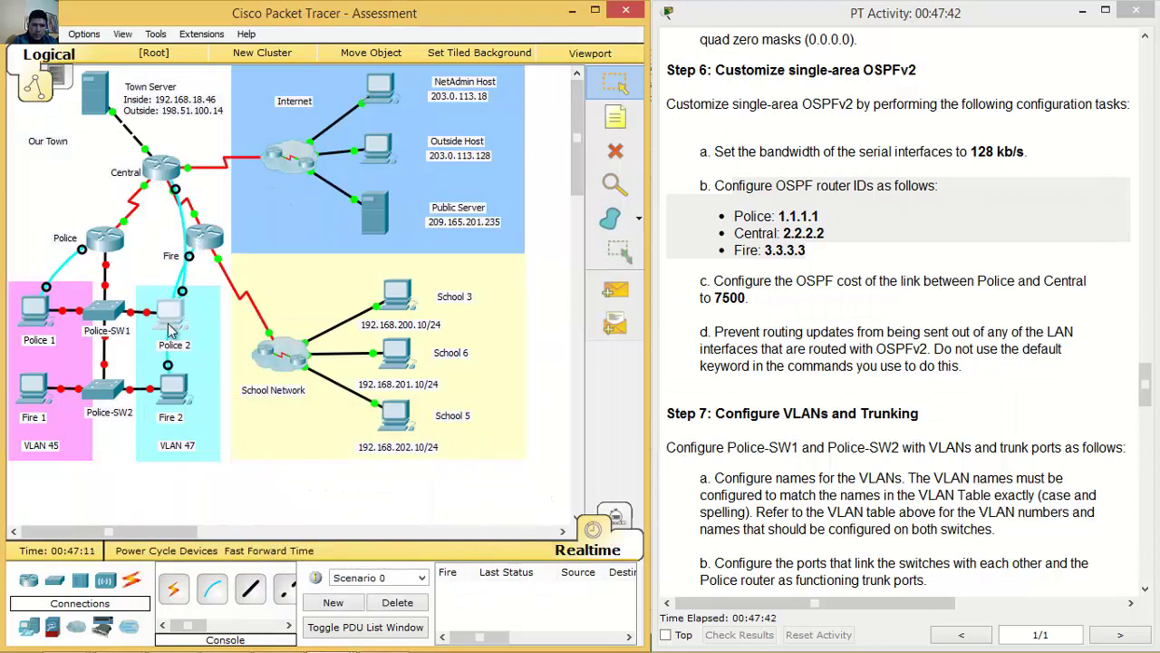
Give the Central router's OSPF 10 router ID 2.2.2.2.
{"action": "left_click", "coordinate": [168, 306]}
{"action": "type", "text": "router ospf 10"}
{"action": "key", "text": "Return"}
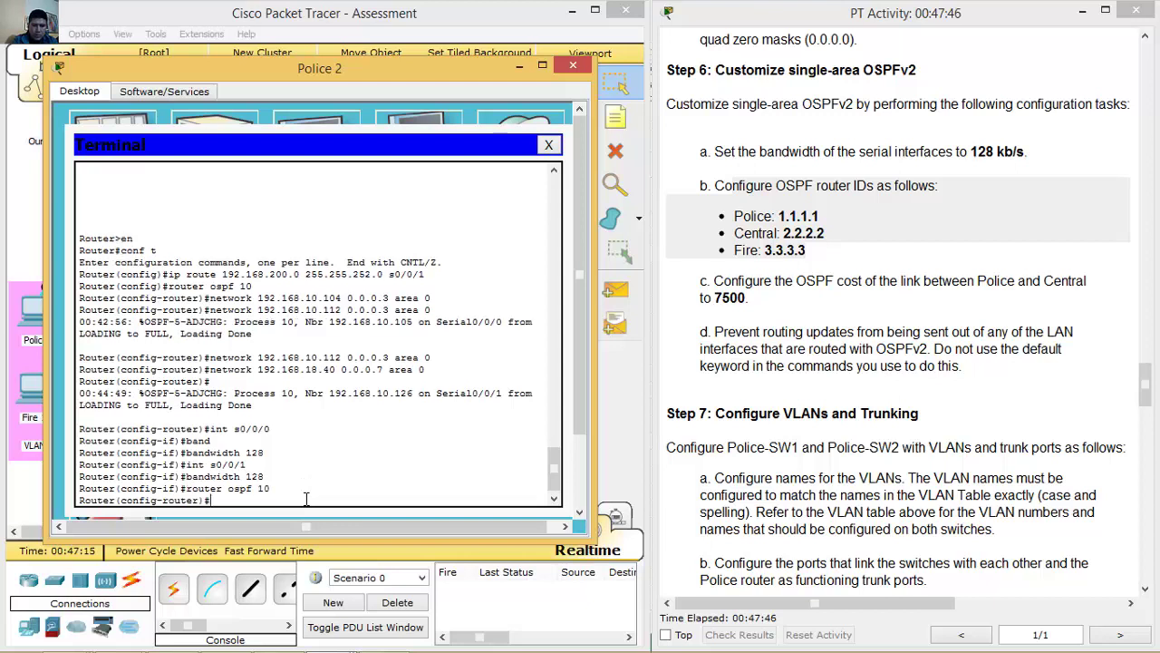
{"action": "type", "text": "router-i"}
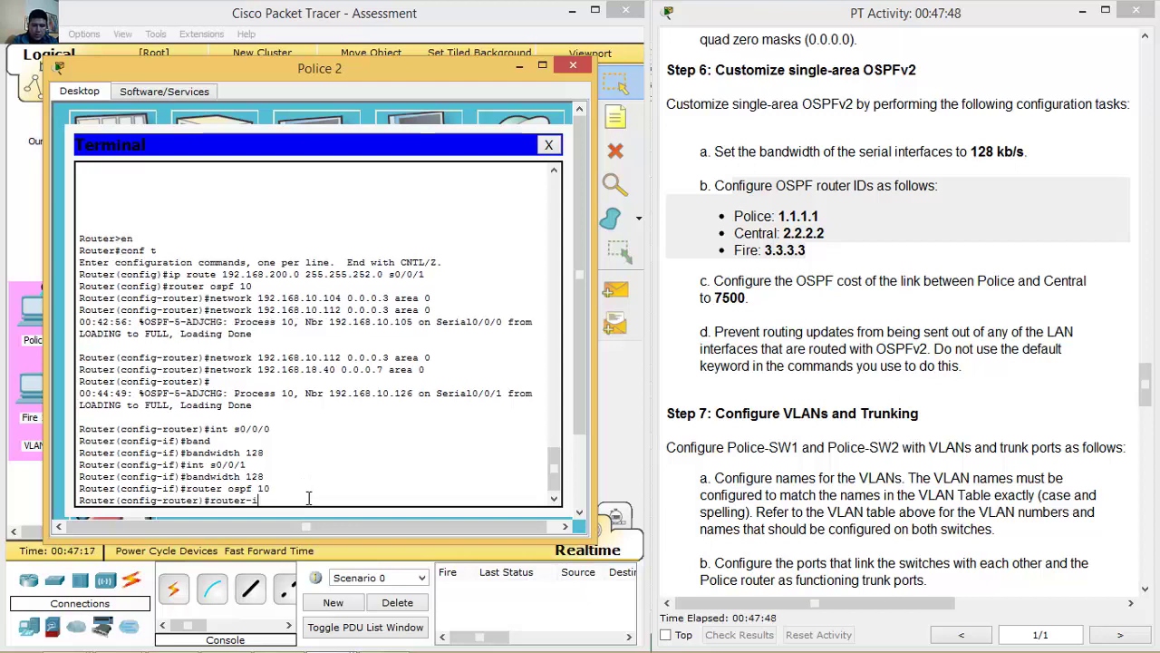
{"action": "type", "text": "d 2.2.2.2"}
{"action": "key", "text": "Return"}
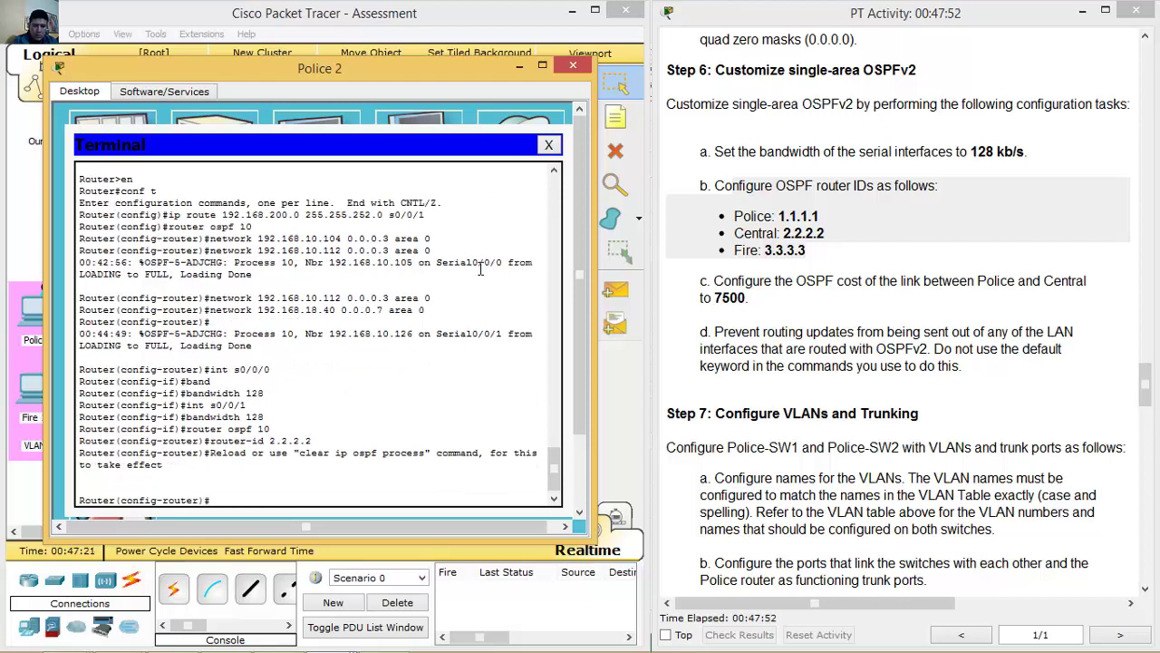
{"action": "left_click", "coordinate": [520, 66]}
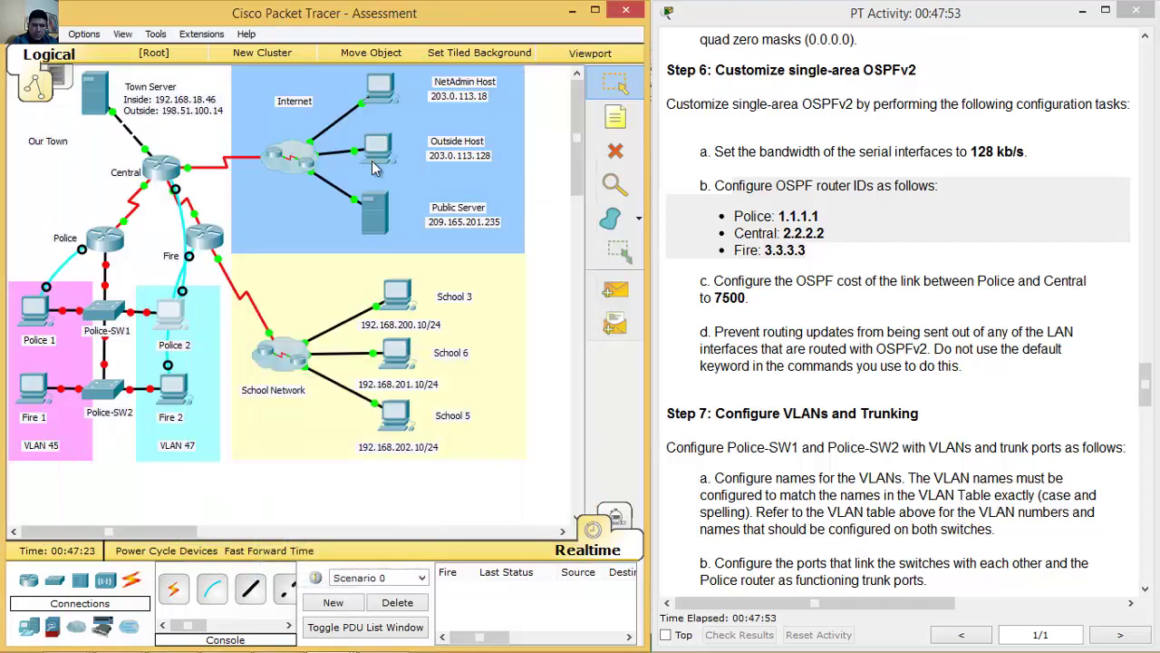
Set the Fire router's OSPF 10 router ID to 3.3.3.3 and highlight task c on OSPF cost.
{"action": "left_click", "coordinate": [172, 388]}
{"action": "key", "text": "Return"}
{"action": "type", "text": "router ospf 10"}
{"action": "key", "text": "Return"}
{"action": "type", "text": "router-id"}
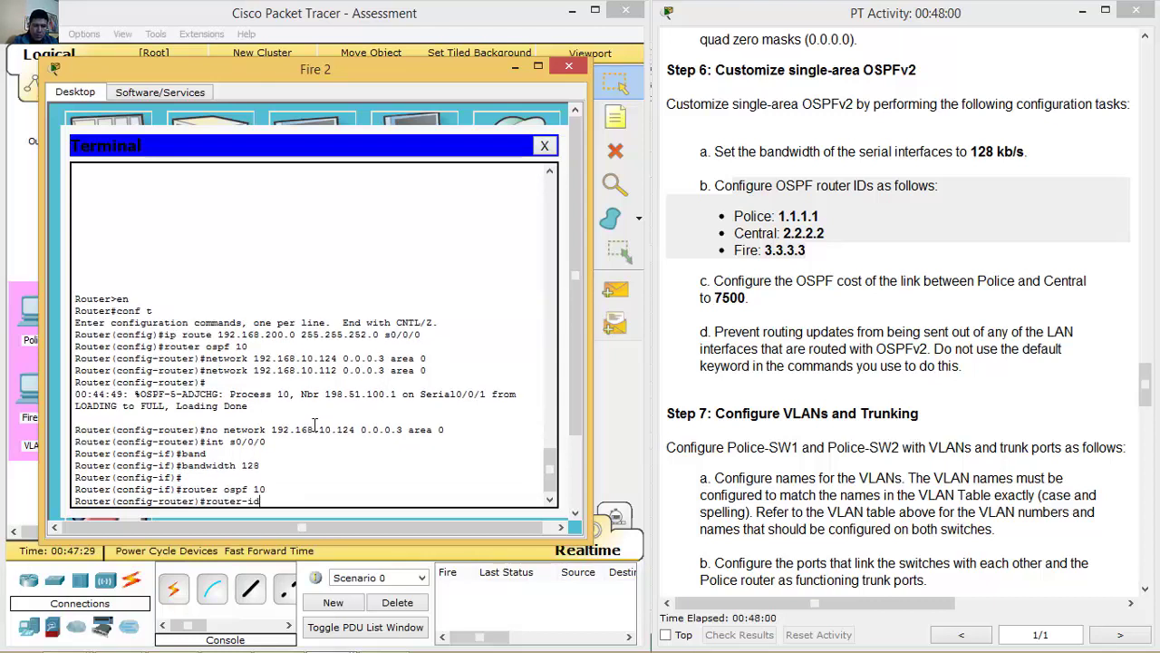
{"action": "type", "text": " 3.3.3.3"}
{"action": "key", "text": "Return"}
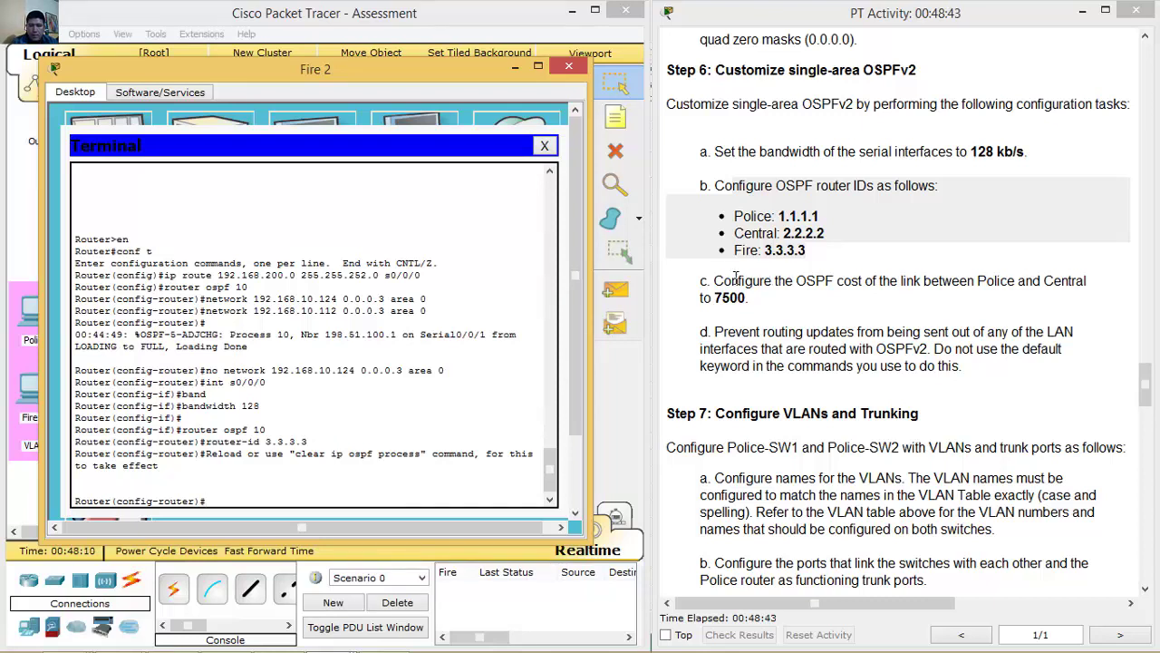
{"action": "left_click_drag", "start_coordinate": [714, 280], "coordinate": [900, 299]}
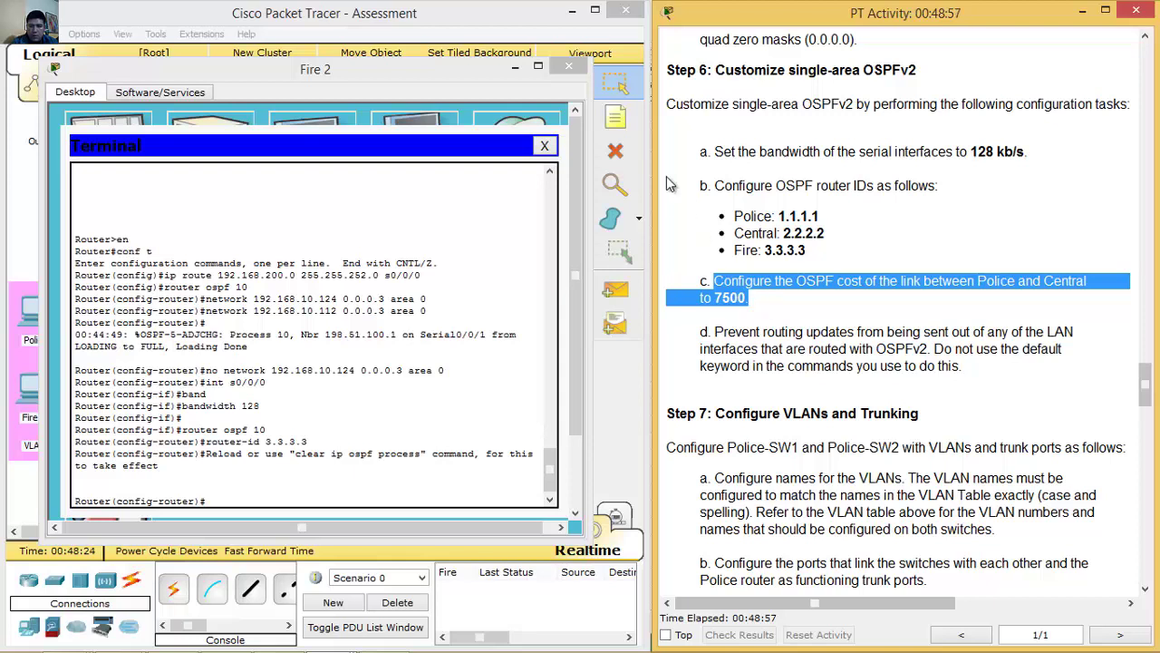
{"action": "left_click", "coordinate": [519, 68]}
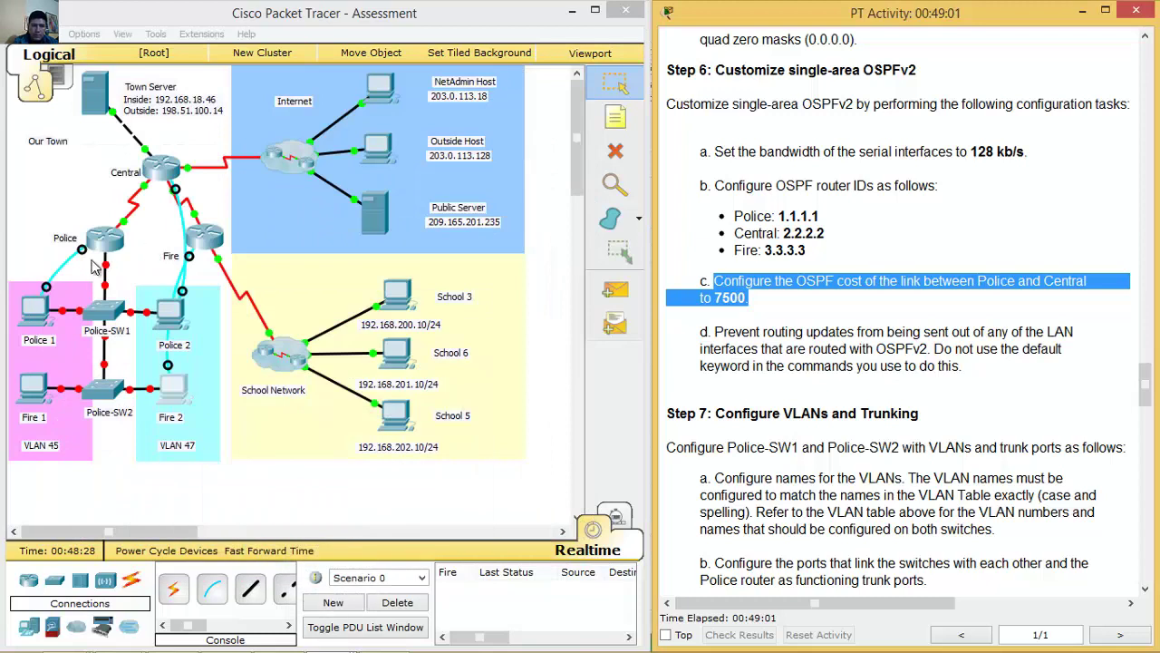
On the Police router, set ip ospf cost 7500 on serial 0/0/0.
{"action": "left_click", "coordinate": [126, 227]}
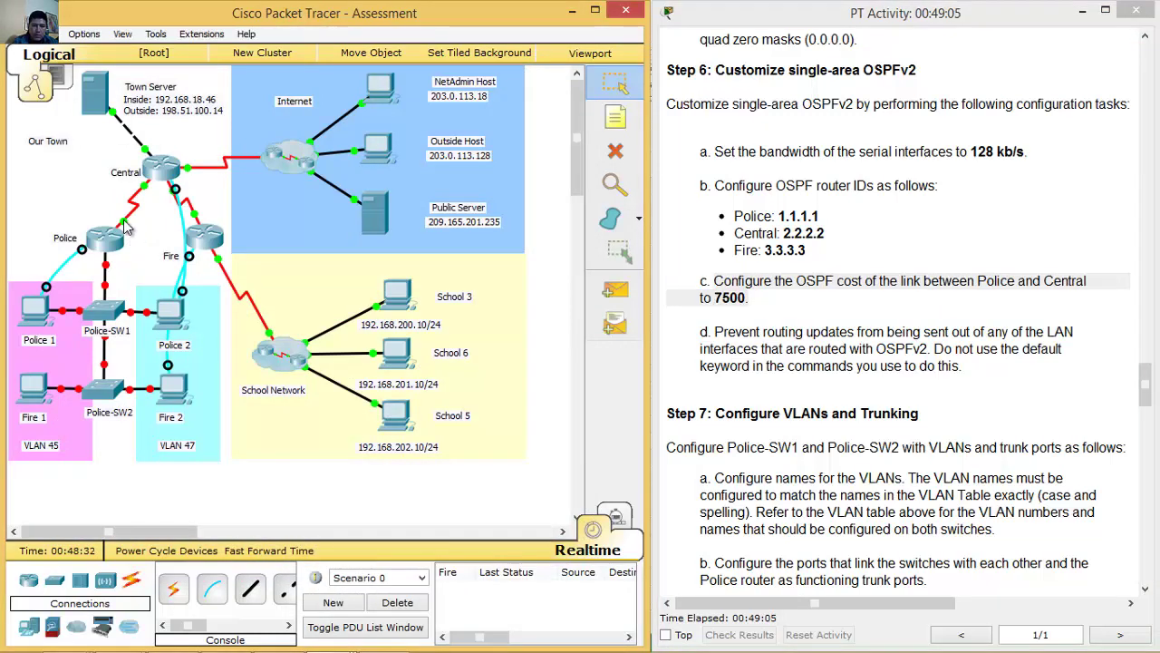
{"action": "left_click", "coordinate": [38, 312]}
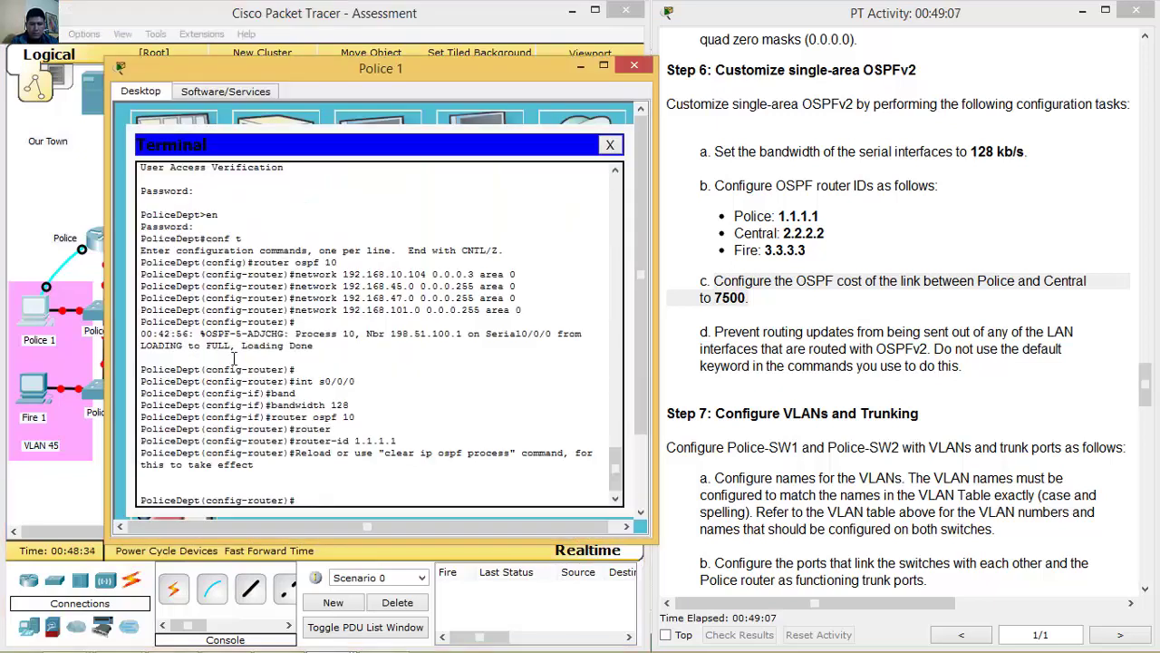
{"action": "key", "text": "Up"}
{"action": "key", "text": "Up"}
{"action": "key", "text": "Up"}
{"action": "key", "text": "Up"}
{"action": "key", "text": "Up"}
{"action": "key", "text": "Up"}
{"action": "key", "text": "Return"}
{"action": "type", "text": "ip ospf cost"}
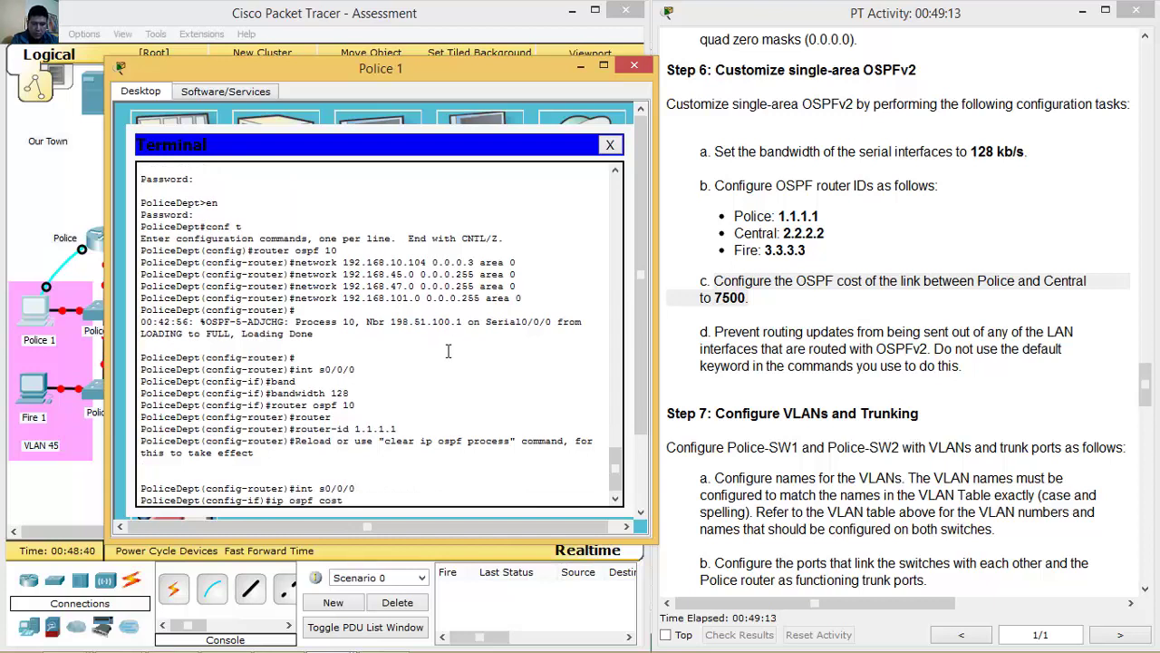
{"action": "type", "text": " 7500"}
{"action": "key", "text": "Return"}
{"action": "left_click", "coordinate": [580, 66]}
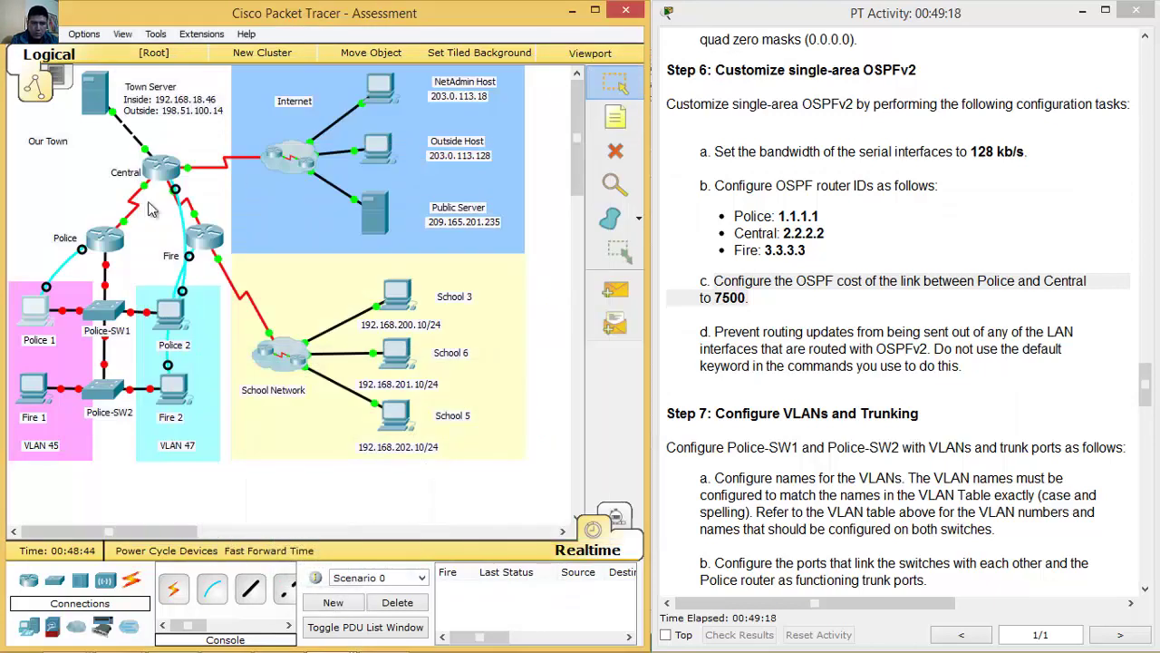
On the Central router, set ip ospf cost 7500 on serial 0/0/0 toward Police.
{"action": "mouse_move", "coordinate": [150, 195]}
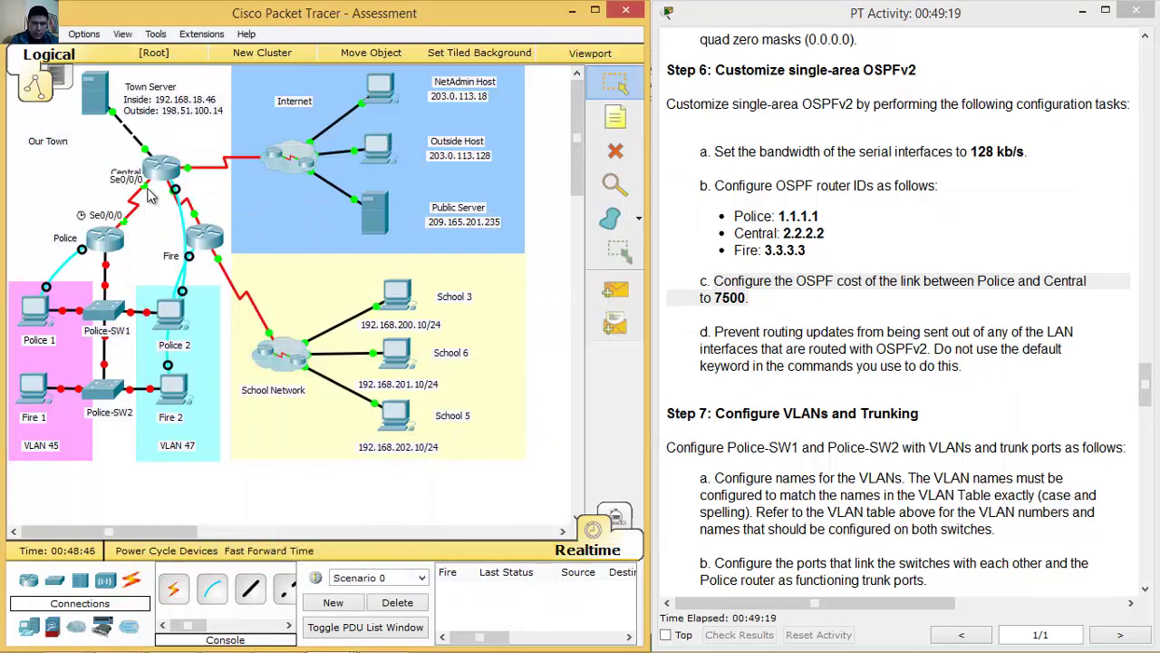
{"action": "left_click", "coordinate": [174, 310]}
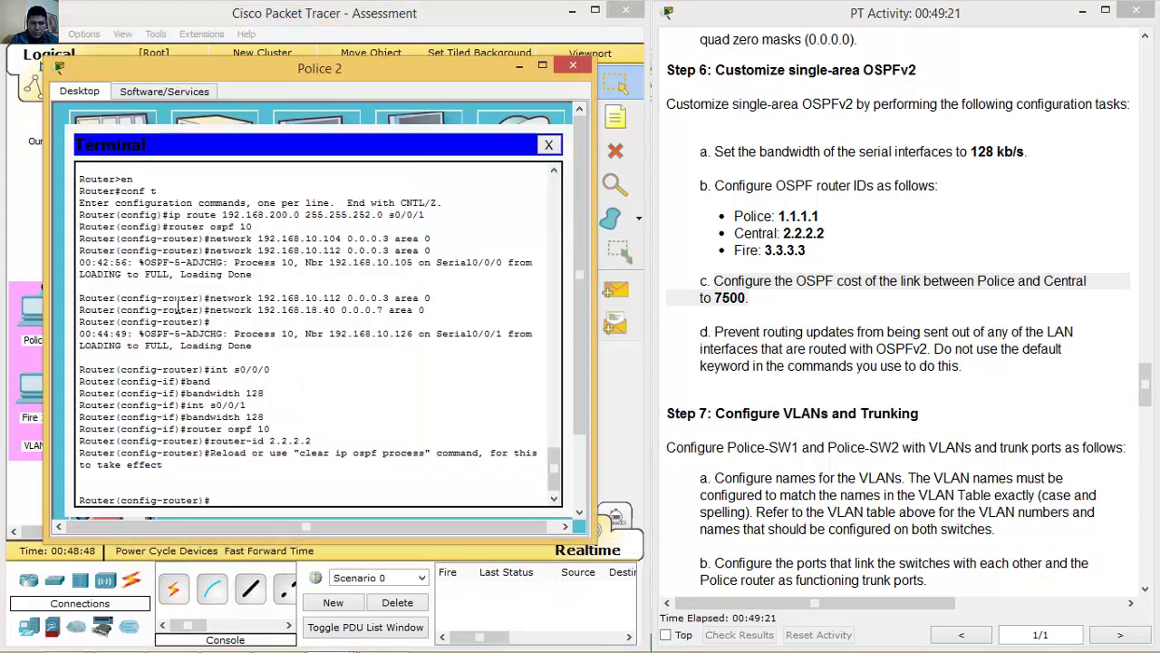
{"action": "key", "text": "Up"}
{"action": "key", "text": "Up"}
{"action": "key", "text": "Up"}
{"action": "key", "text": "Up"}
{"action": "key", "text": "BackSpace"}
{"action": "type", "text": "0"}
{"action": "key", "text": "Return"}
{"action": "type", "text": "ip o"}
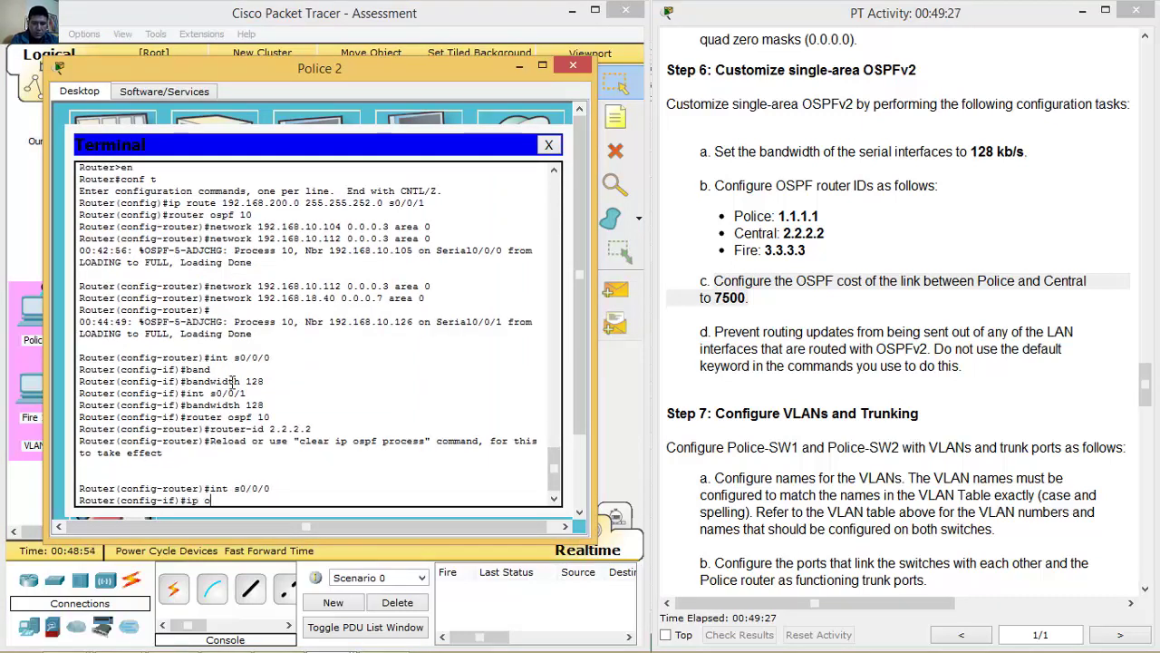
{"action": "type", "text": "spf cost 7500"}
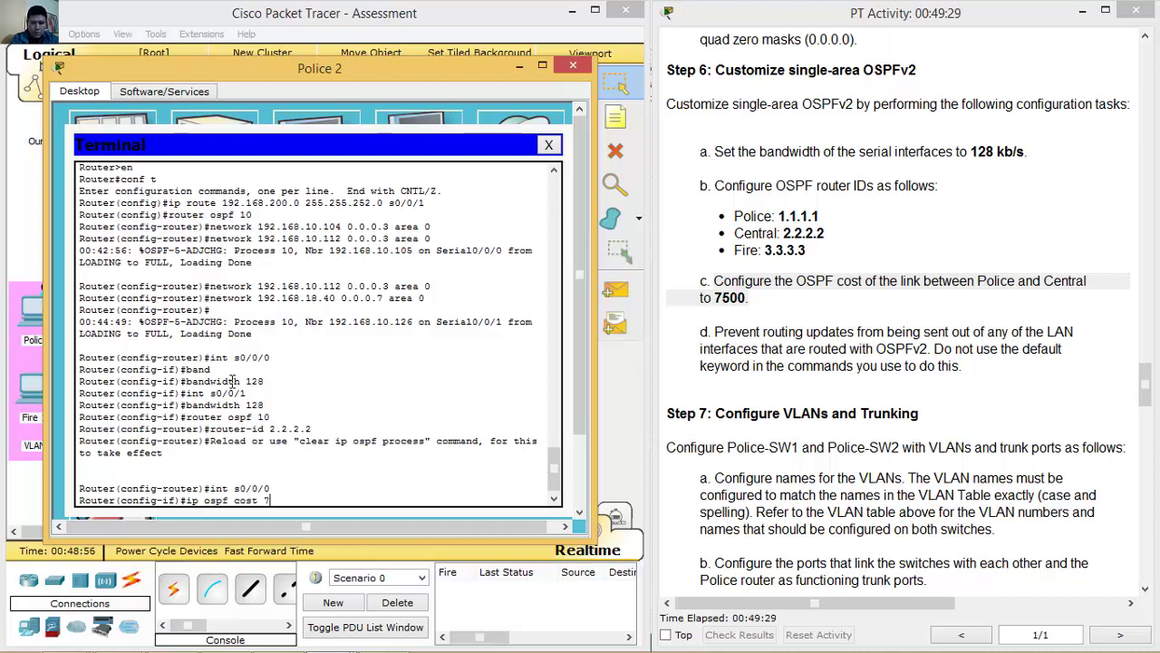
{"action": "key", "text": "Return"}
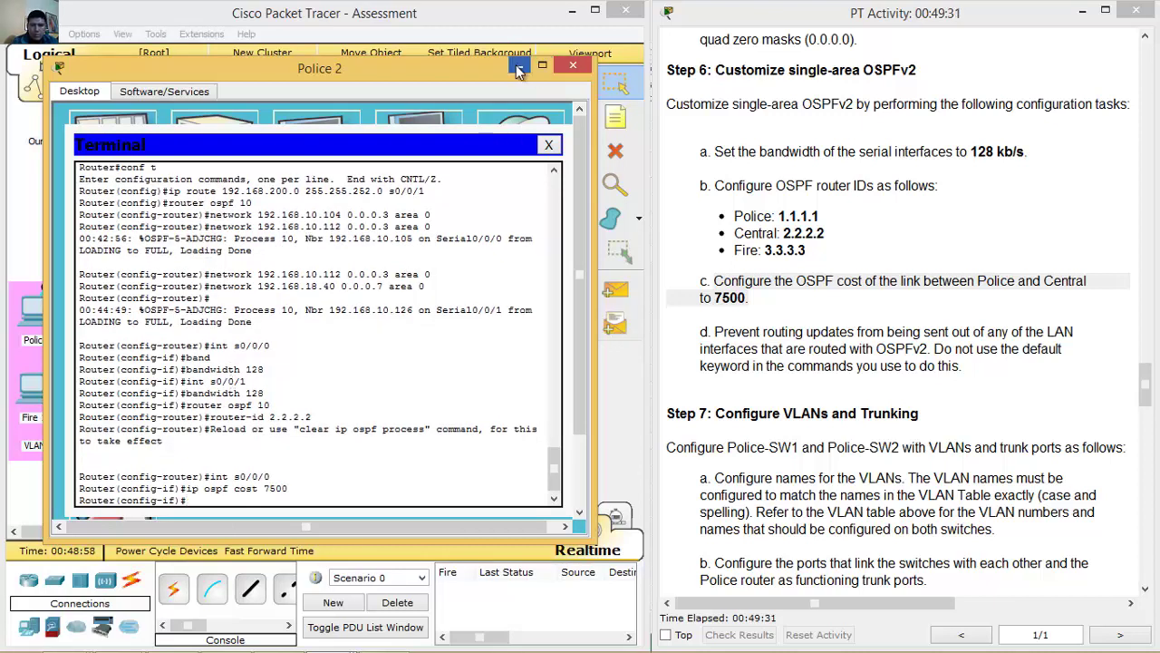
{"action": "left_click", "coordinate": [573, 65]}
{"action": "left_click_drag", "start_coordinate": [1145, 380], "coordinate": [1145, 408]}
Highlight task d's passive-interface requirement in the instructions.
{"action": "left_click_drag", "start_coordinate": [724, 95], "coordinate": [968, 125]}
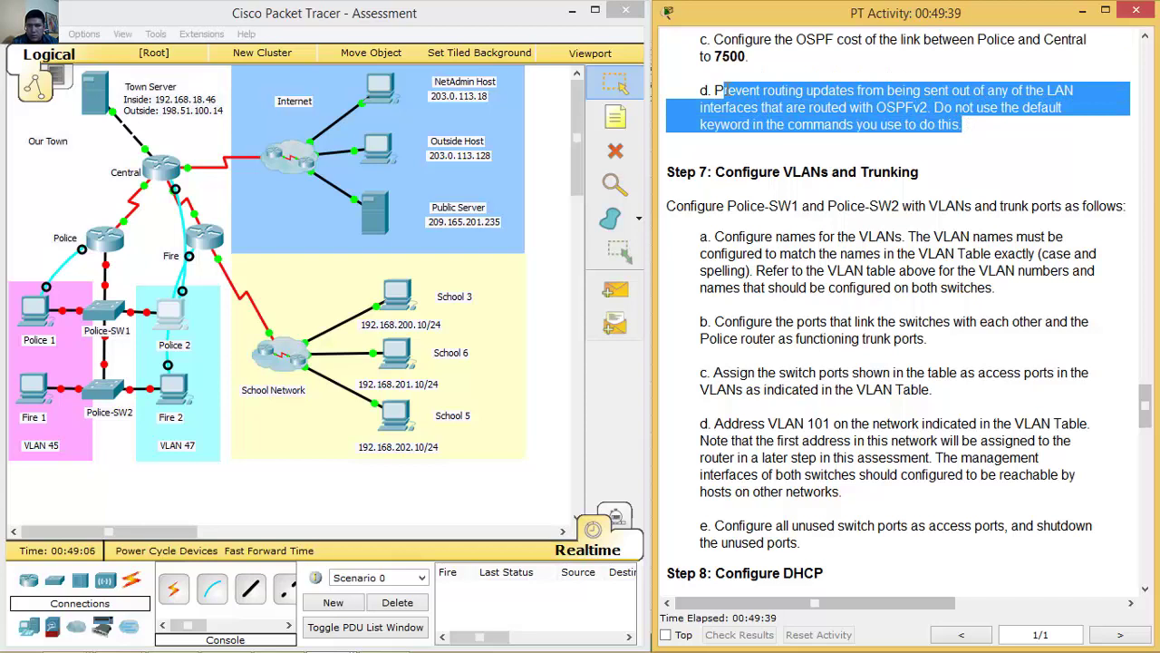
{"action": "left_click", "coordinate": [723, 91]}
{"action": "left_click_drag", "start_coordinate": [716, 91], "coordinate": [968, 125]}
{"action": "left_click", "coordinate": [185, 139]}
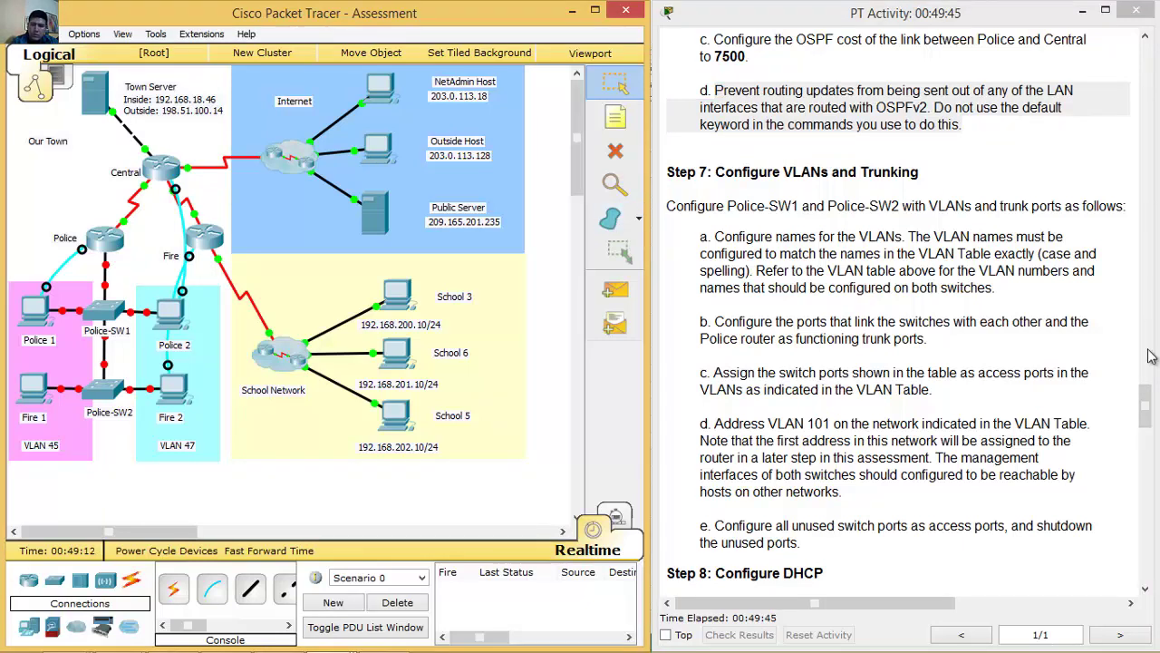
In the Addressing Table, highlight the Police subinterfaces Gi0/0.45, Gi0/0.47 and Gi0/0.101.
{"action": "left_click_drag", "start_coordinate": [1145, 403], "coordinate": [1145, 200]}
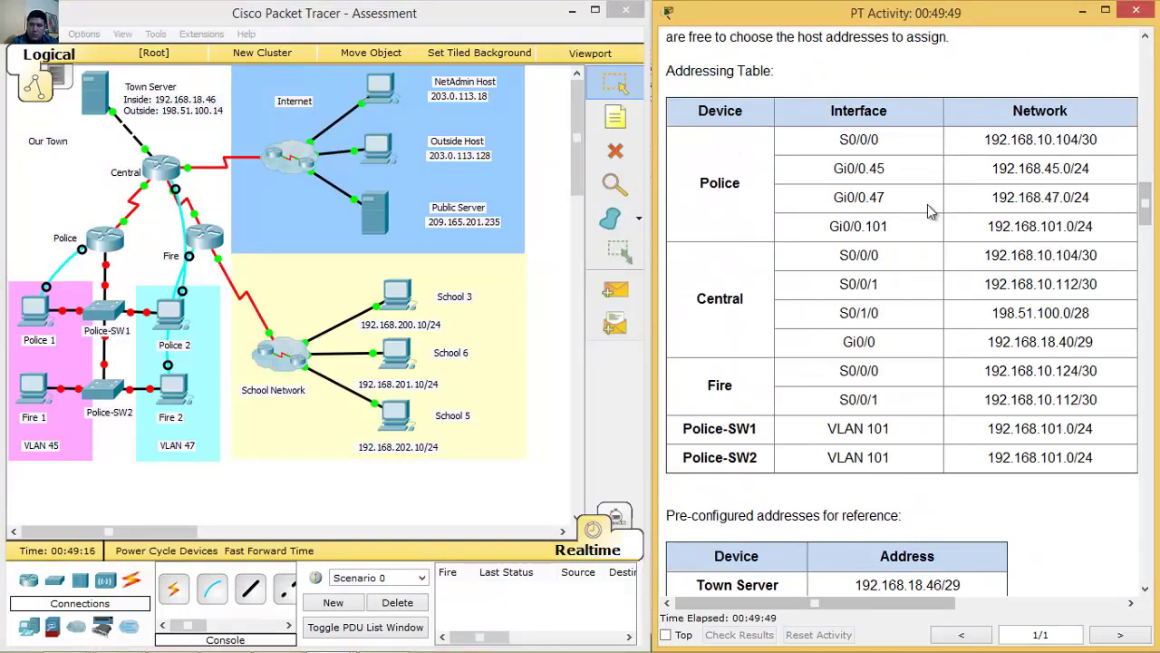
{"action": "left_click_drag", "start_coordinate": [834, 167], "coordinate": [1107, 216]}
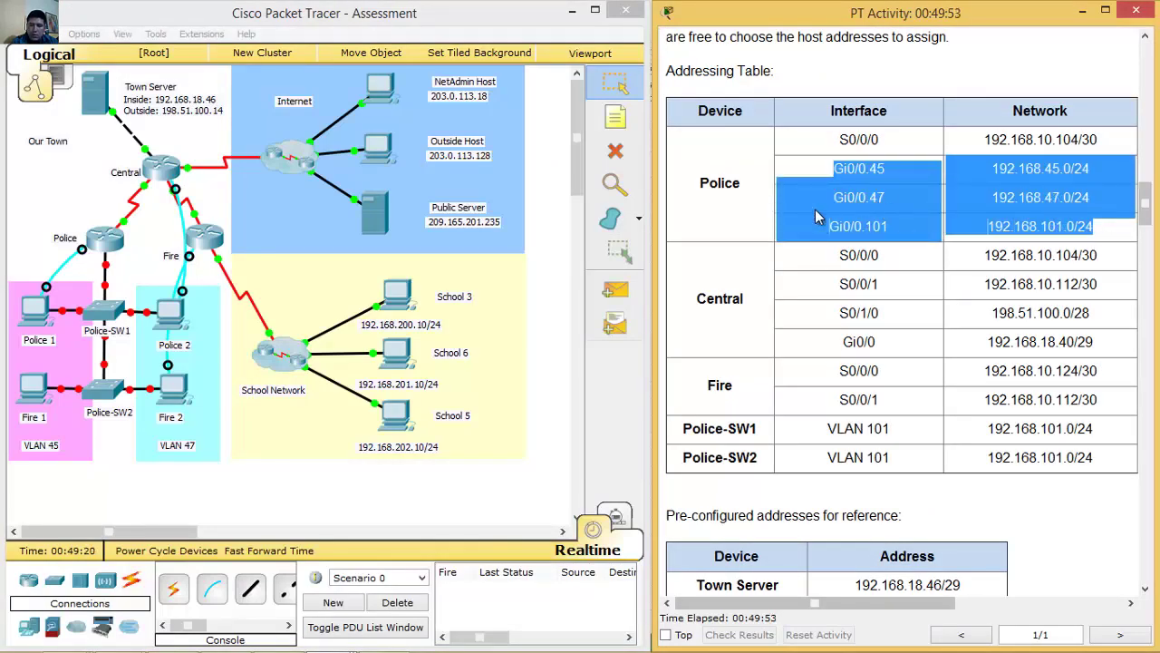
{"action": "left_click", "coordinate": [41, 310]}
Try passive-interface g0/0.45 under the Police router's OSPF 10; it's rejected as an invalid interface.
{"action": "left_click", "coordinate": [40, 310]}
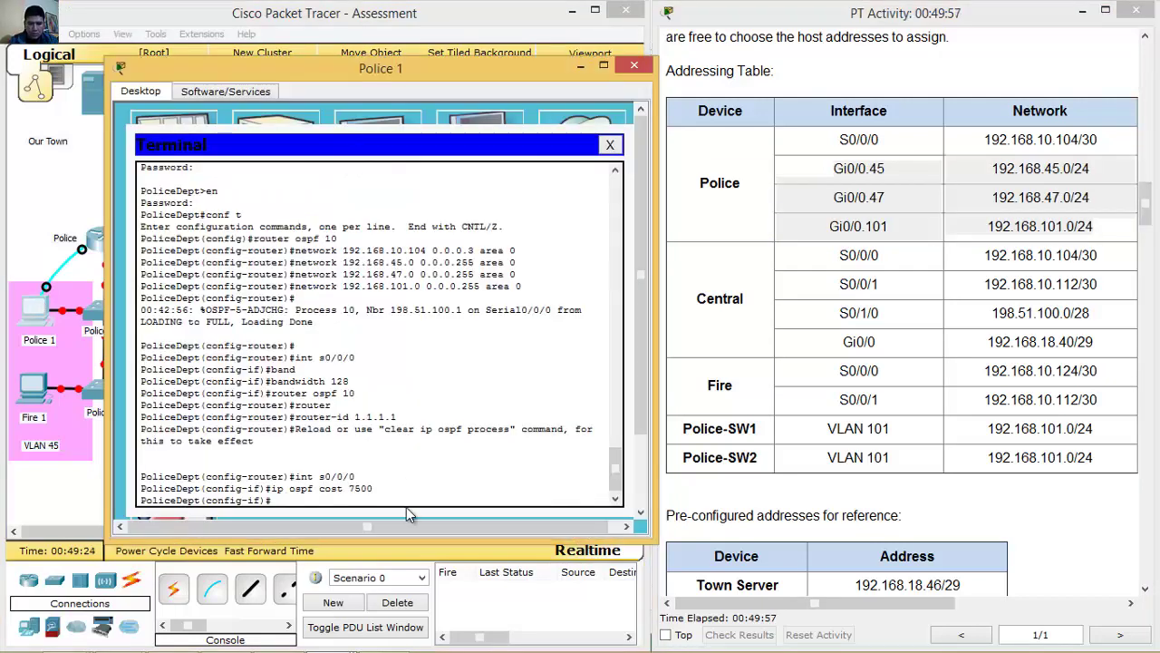
{"action": "type", "text": "router ospf 10"}
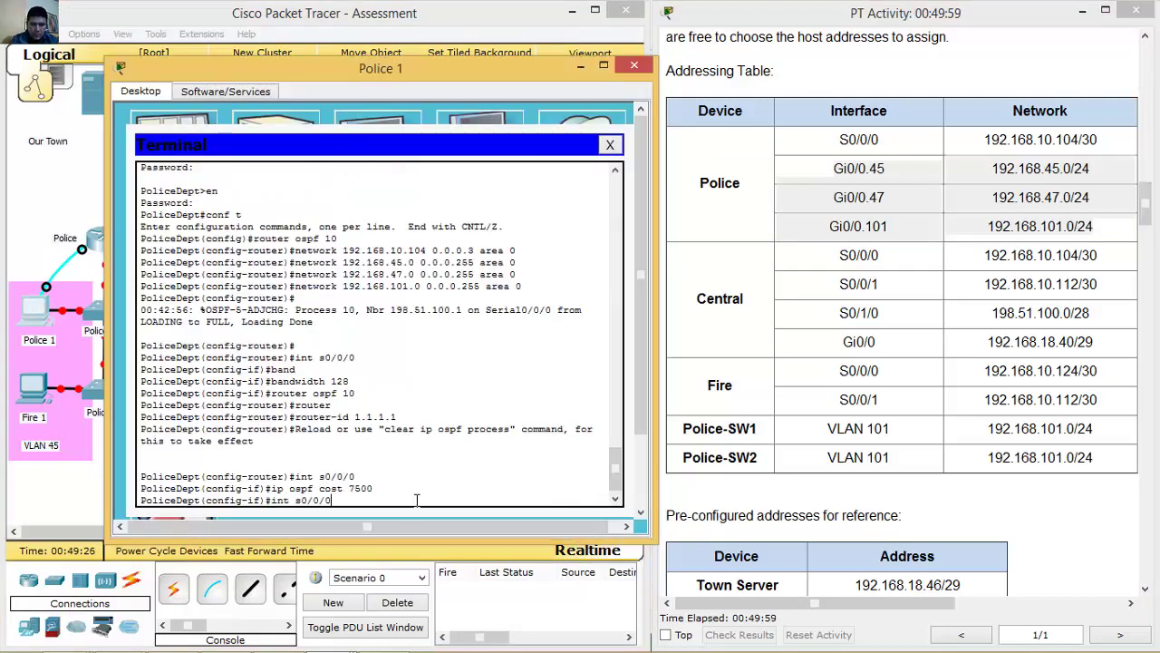
{"action": "key", "text": "Return"}
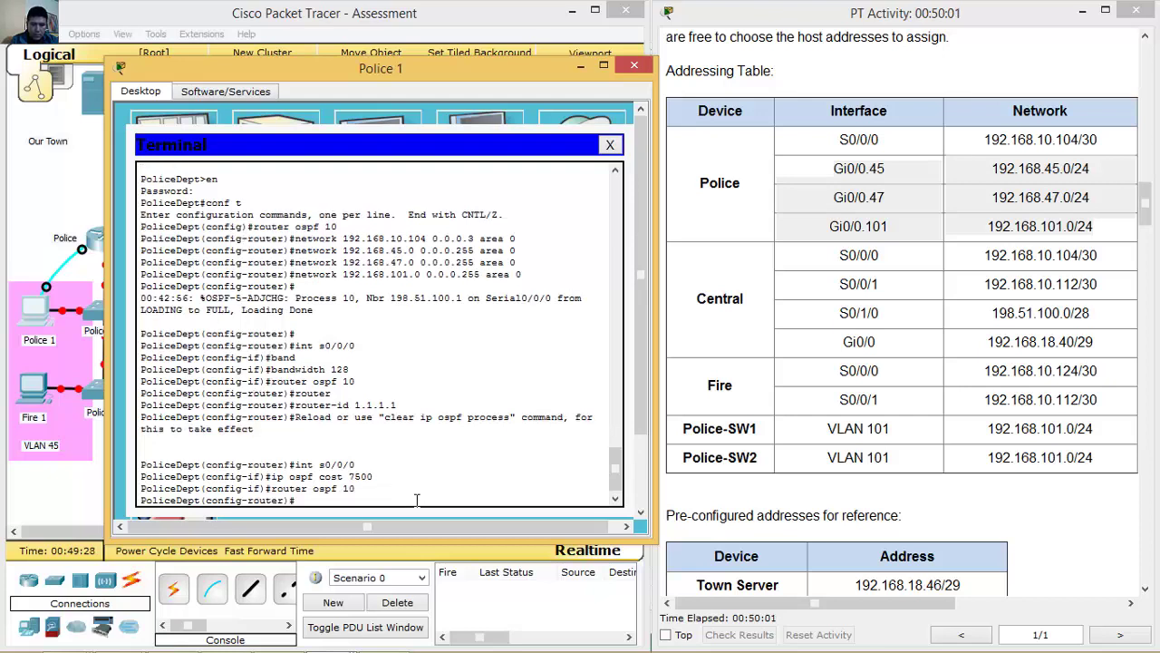
{"action": "type", "text": "passive-int"}
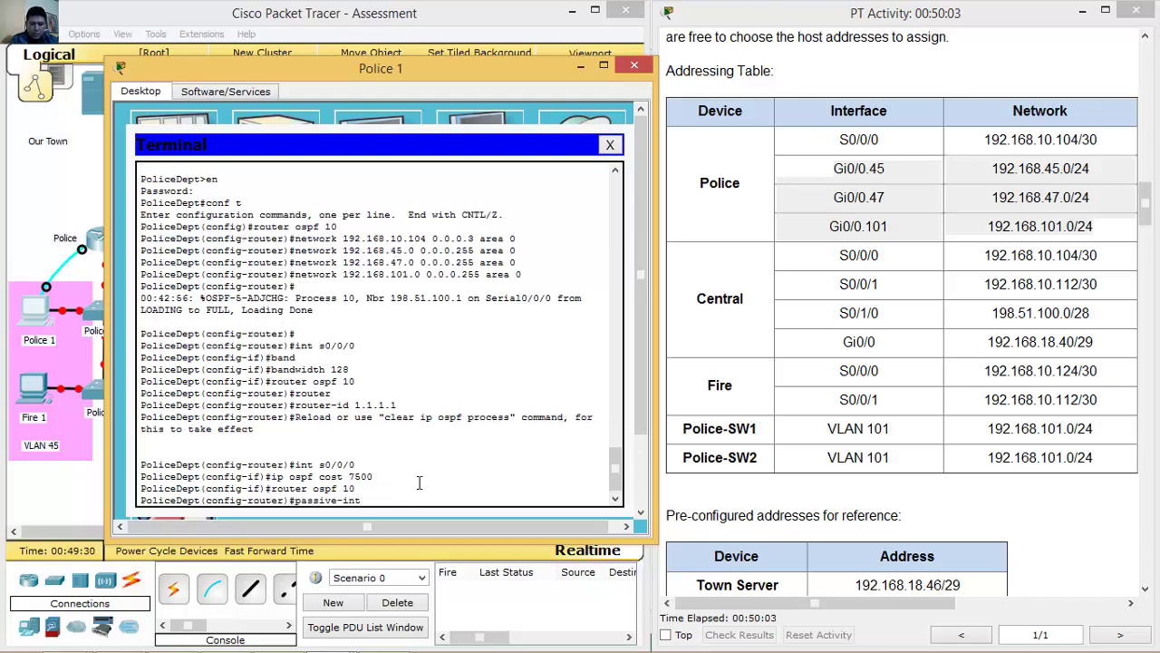
{"action": "type", "text": "erface g"}
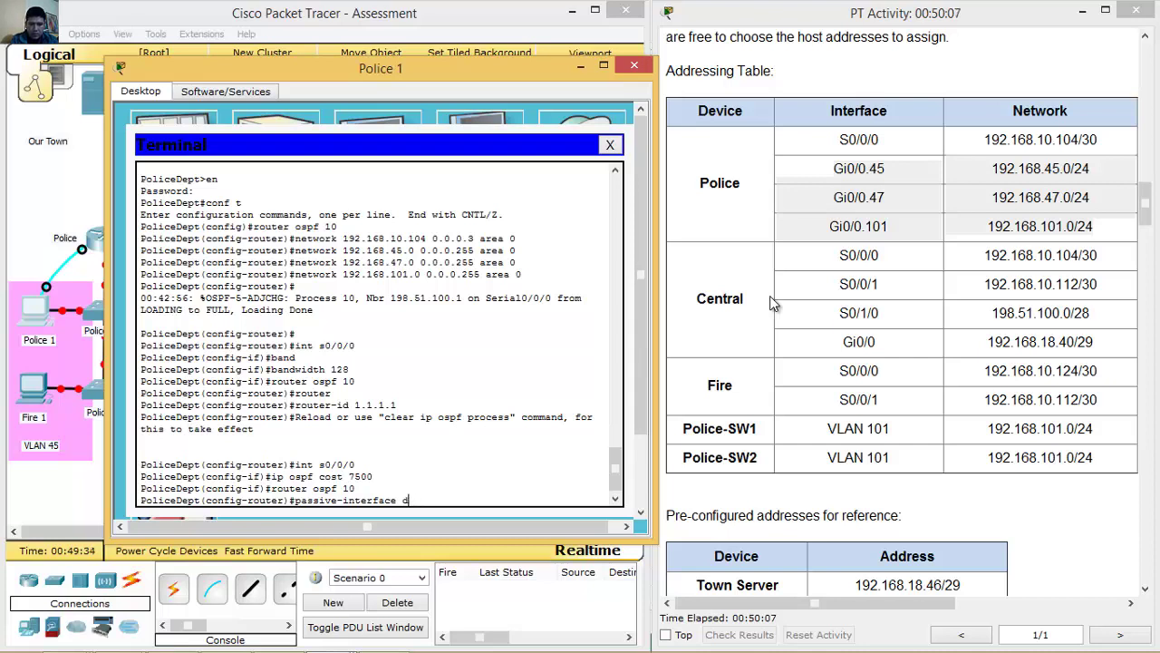
{"action": "type", "text": "0/0.45"}
{"action": "key", "text": "Return"}
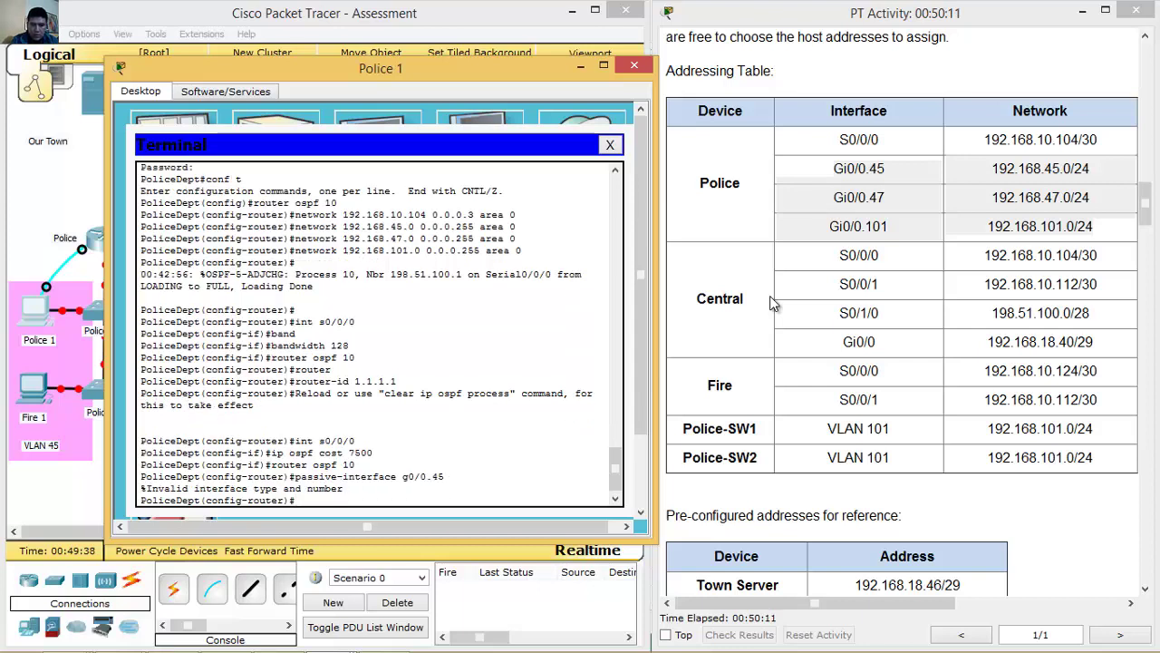
{"action": "key", "text": "Up"}
{"action": "key", "text": "ctrl+u"}
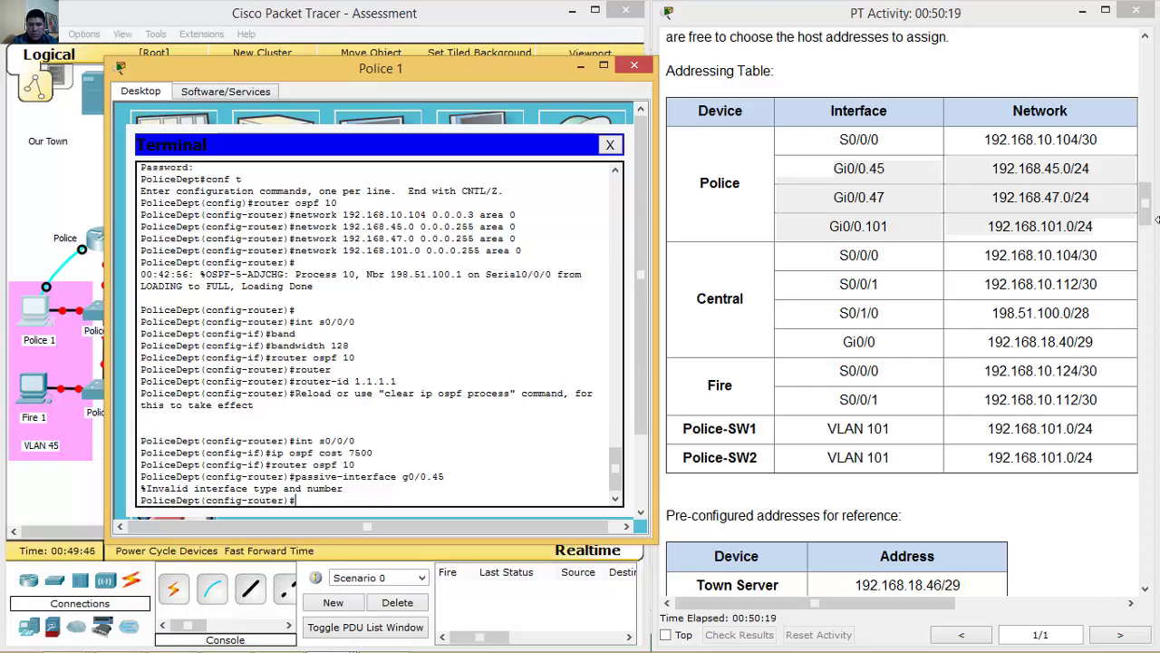
{"action": "left_click_drag", "start_coordinate": [1147, 203], "coordinate": [1146, 556]}
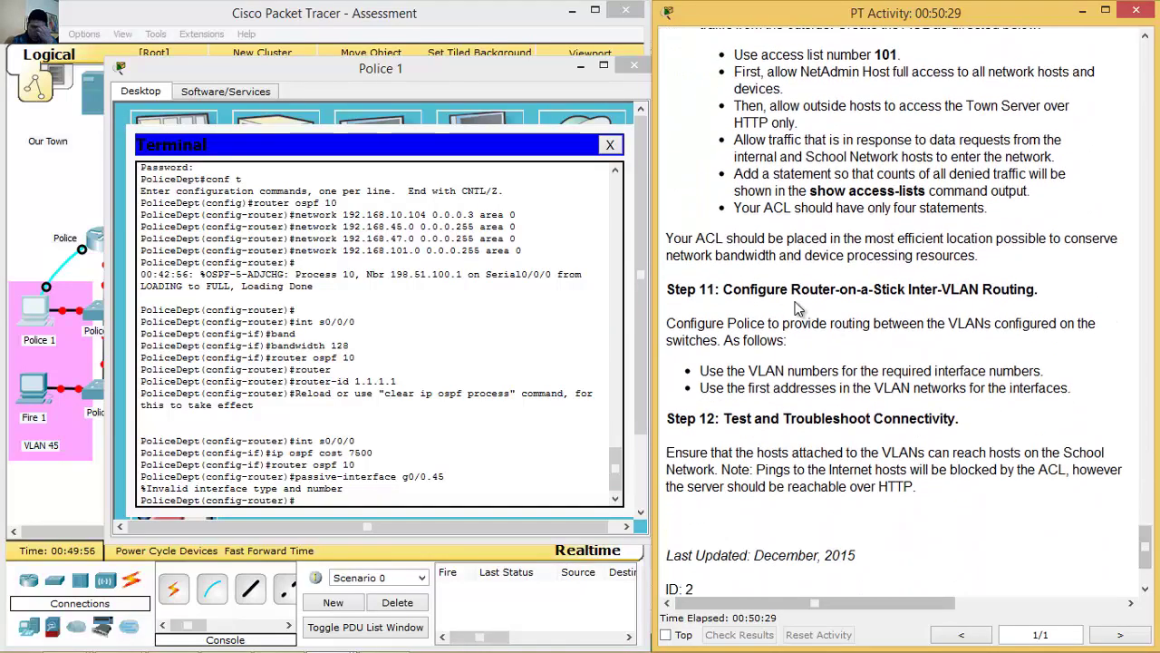
Highlight the Step 11 router-on-a-stick bullets on VLAN-numbered subinterfaces and first addresses.
{"action": "left_click_drag", "start_coordinate": [741, 289], "coordinate": [1082, 385]}
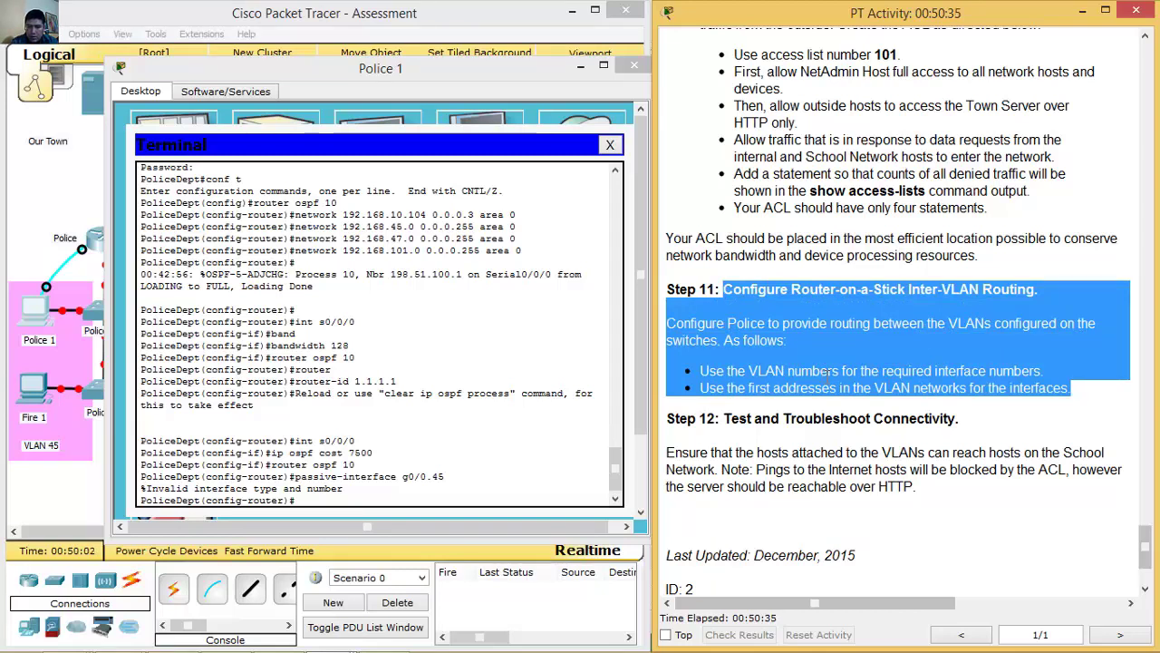
{"action": "left_click", "coordinate": [756, 392]}
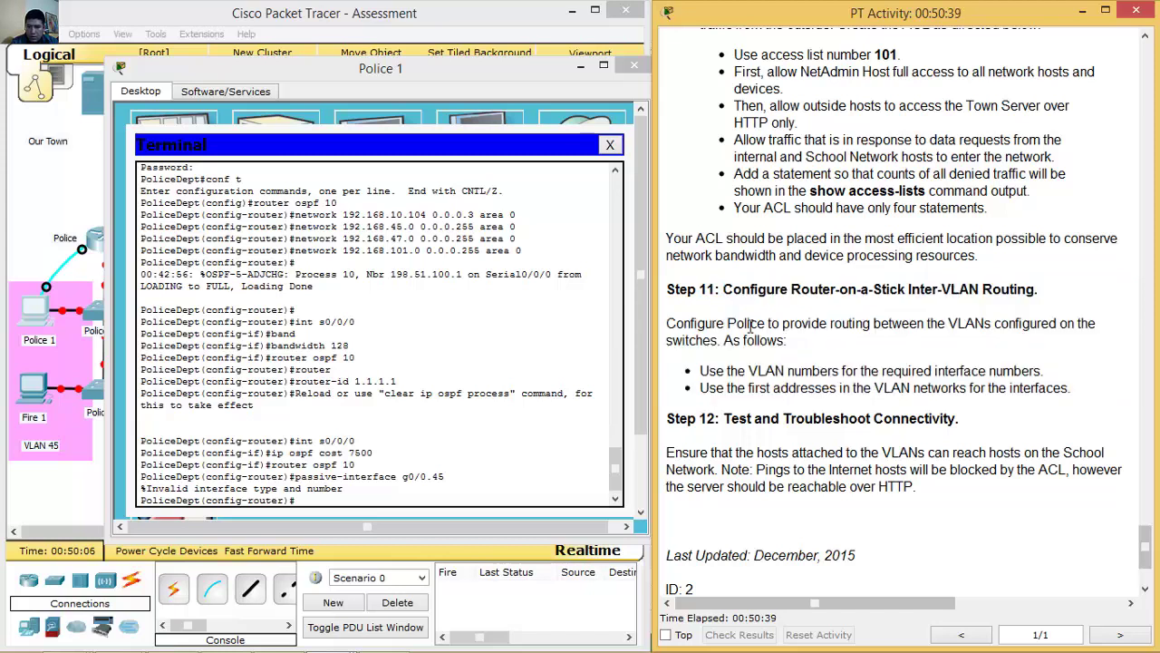
{"action": "left_click_drag", "start_coordinate": [732, 290], "coordinate": [1043, 293]}
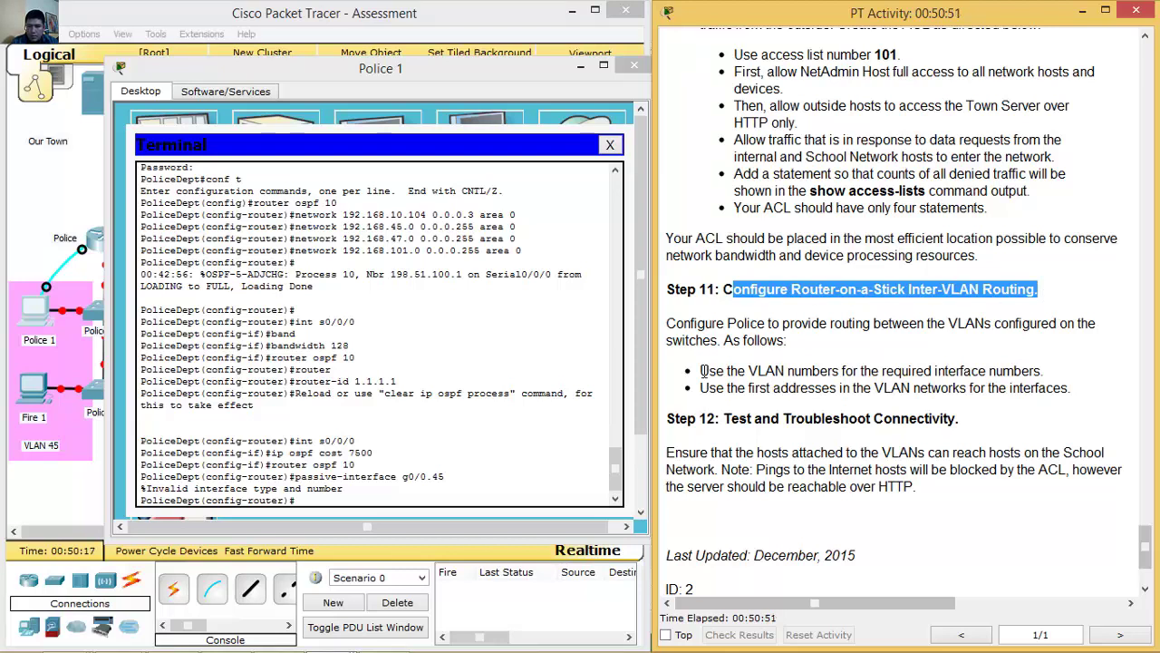
{"action": "left_click_drag", "start_coordinate": [704, 370], "coordinate": [1061, 377]}
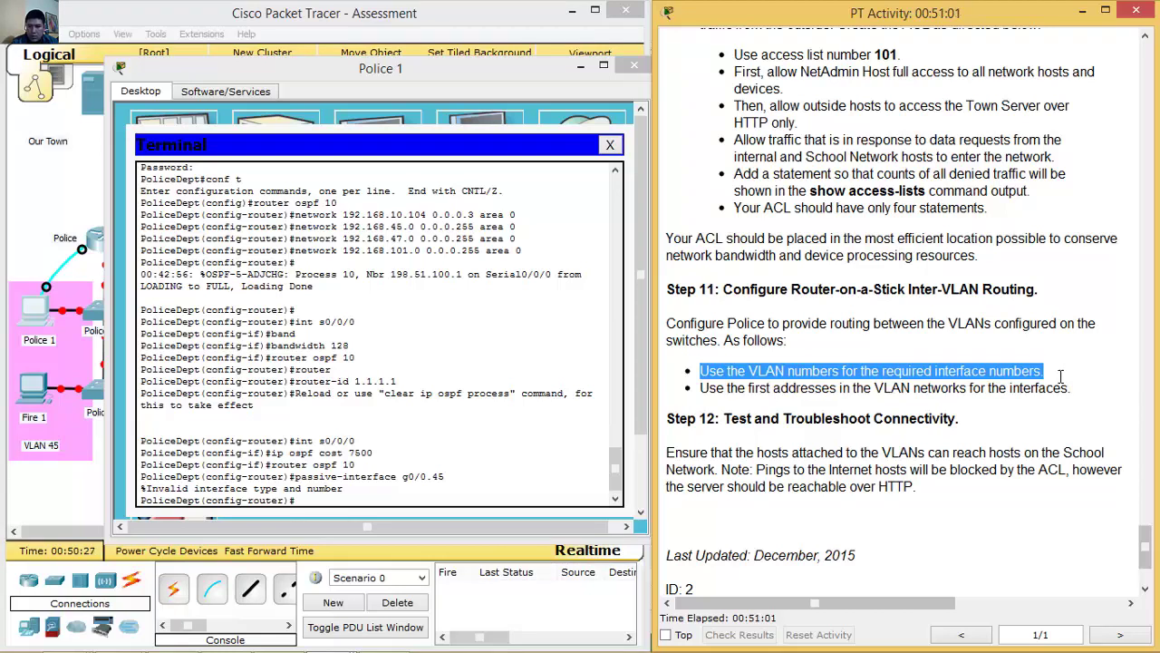
{"action": "left_click_drag", "start_coordinate": [700, 388], "coordinate": [1104, 393]}
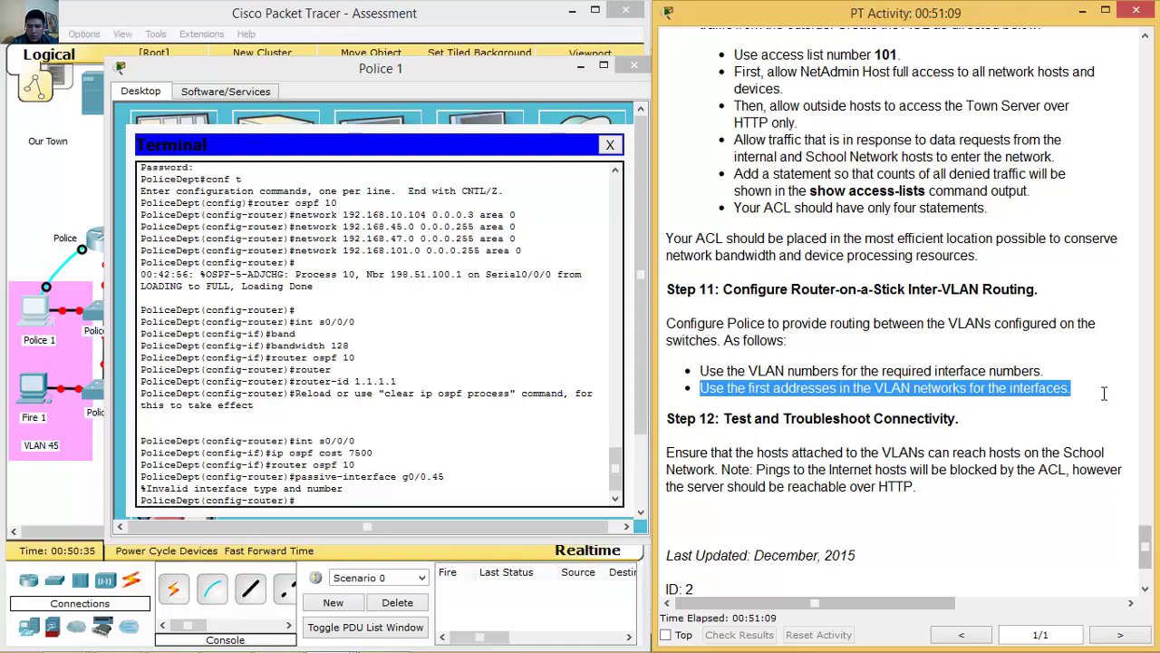
{"action": "left_click_drag", "start_coordinate": [1070, 396], "coordinate": [690, 290]}
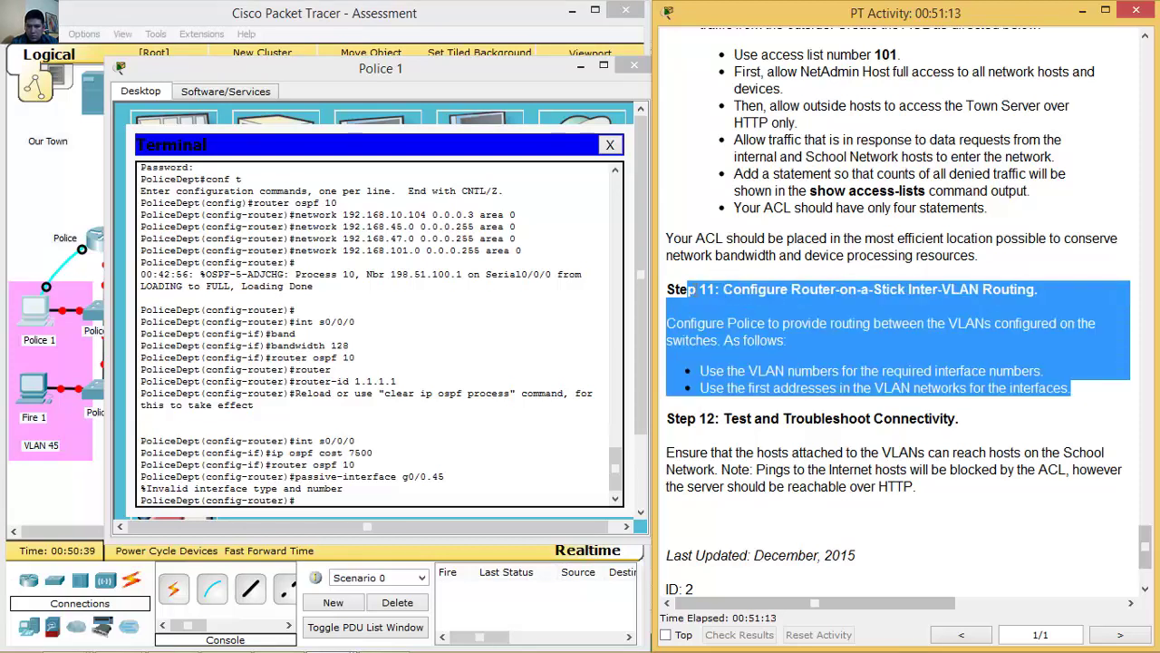
Highlight the Police subinterface rows in the Addressing Table and return to the terminal.
{"action": "left_click_drag", "start_coordinate": [1145, 537], "coordinate": [1146, 145]}
{"action": "left_click_drag", "start_coordinate": [1144, 84], "coordinate": [1144, 220]}
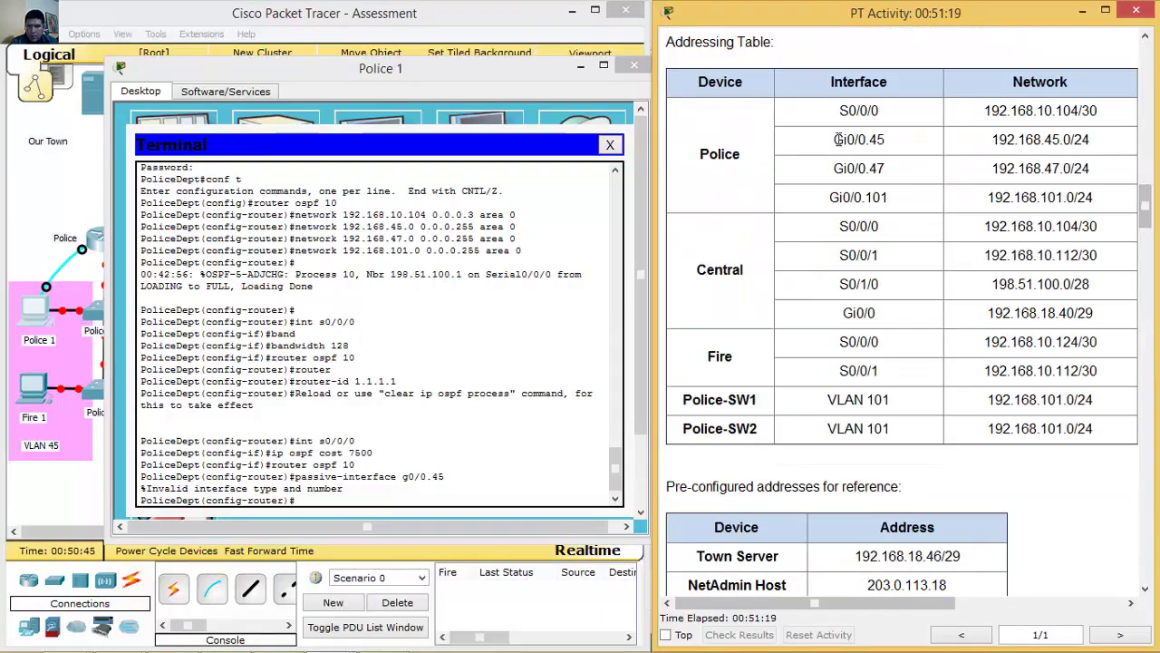
{"action": "left_click_drag", "start_coordinate": [835, 138], "coordinate": [1104, 200]}
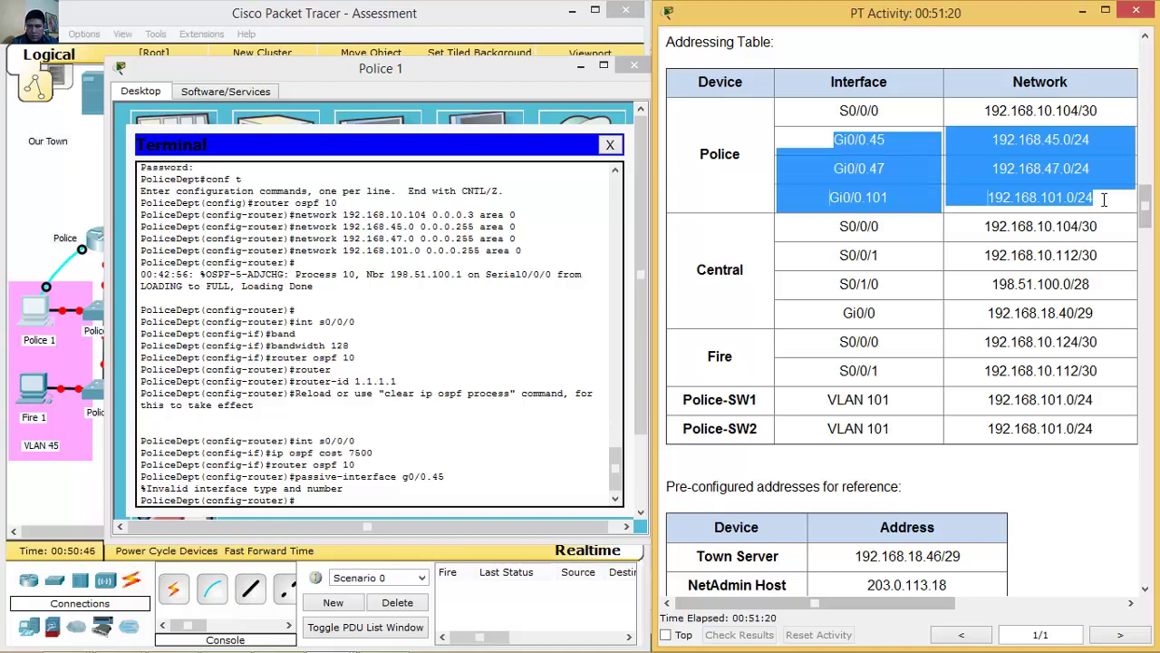
{"action": "left_click", "coordinate": [434, 501]}
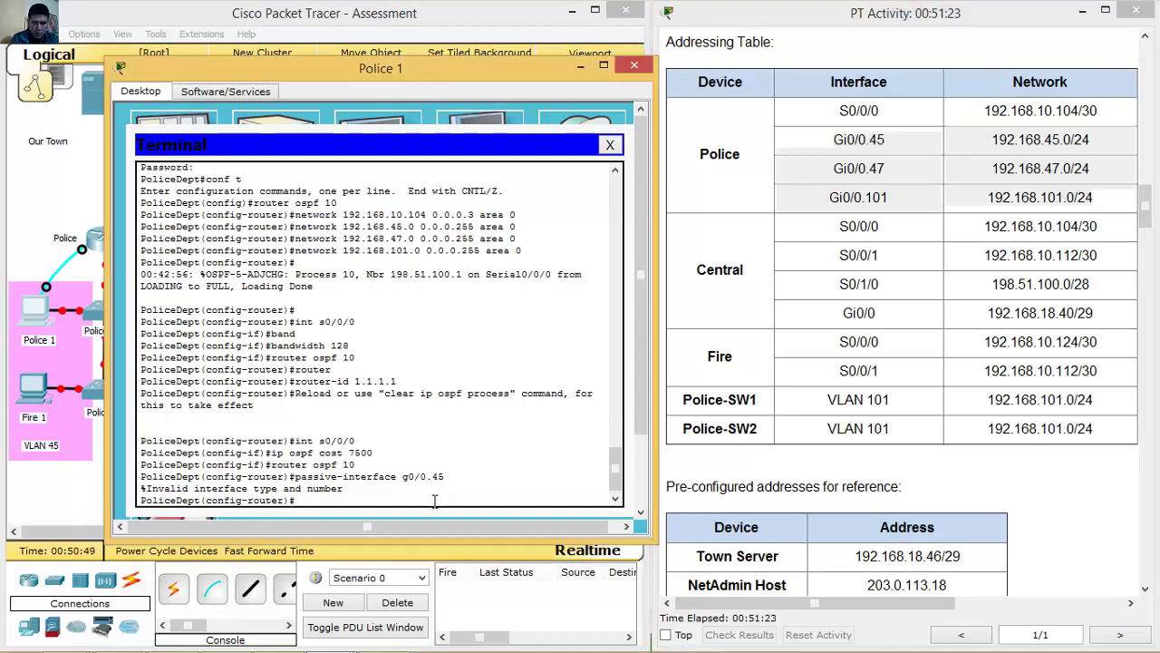
Configure subinterface g0/0.45 with dot1Q VLAN 45 and address 192.168.45.1 255.255.255.0.
{"action": "type", "text": "ex"}
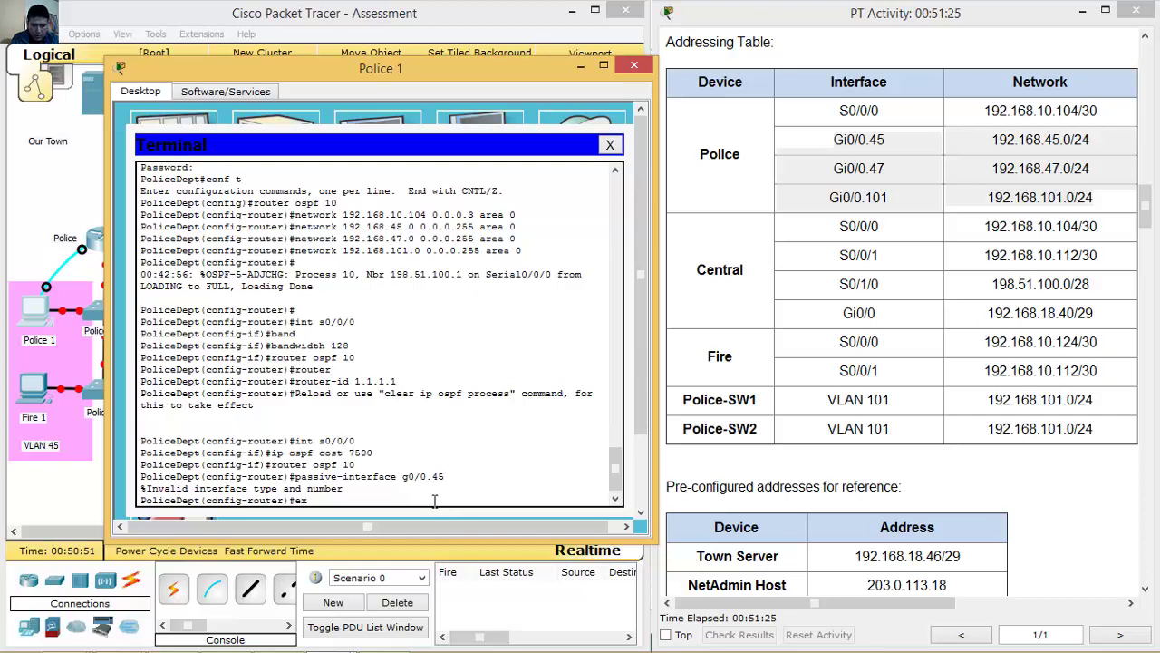
{"action": "type", "text": "it"}
{"action": "key", "text": "Return"}
{"action": "type", "text": "int g0/0.45"}
{"action": "key", "text": "Return"}
{"action": "type", "text": "encapsulation"}
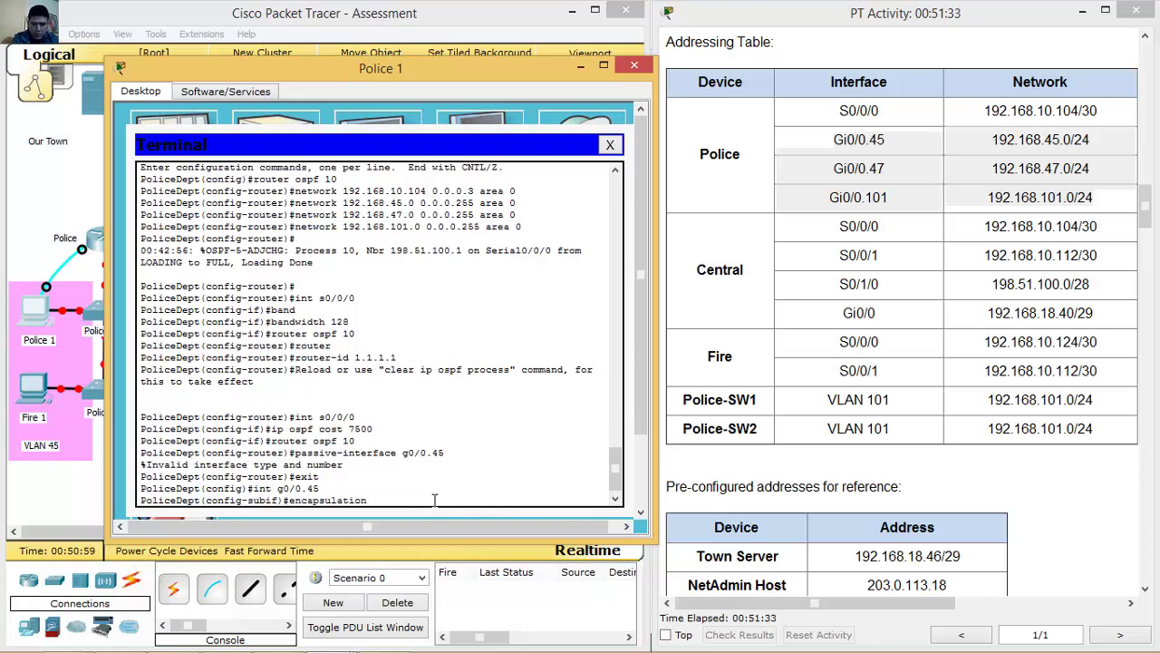
{"action": "type", "text": " dot1q"}
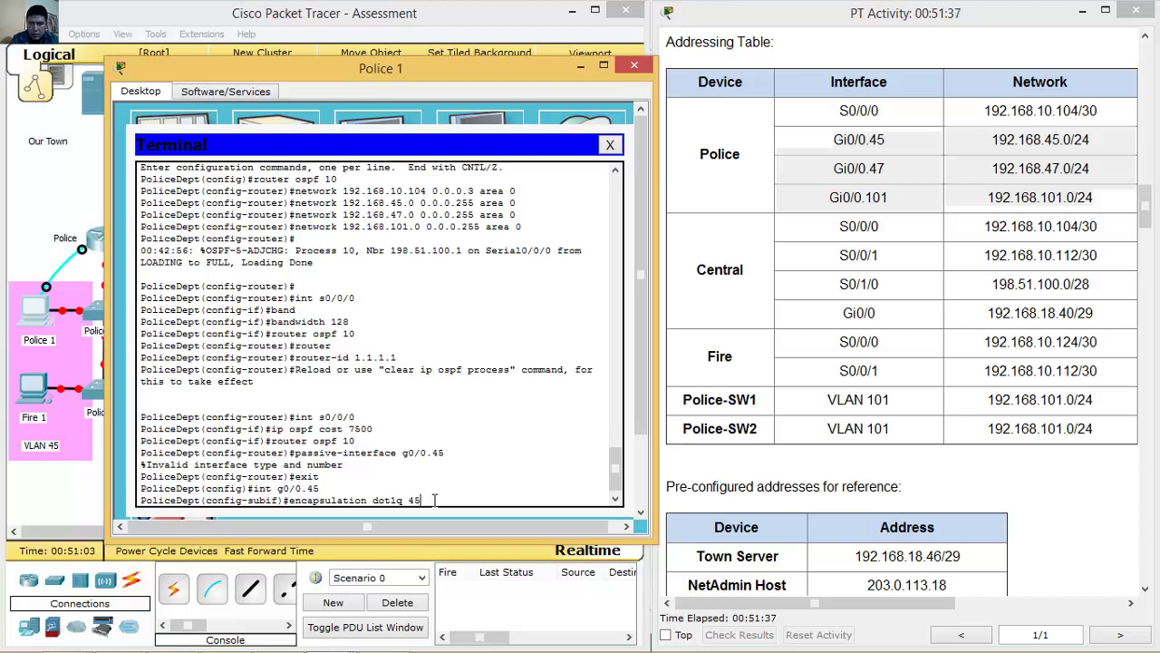
{"action": "type", "text": " 45"}
{"action": "key", "text": "Return"}
{"action": "left_click_drag", "start_coordinate": [1145, 218], "coordinate": [1146, 266]}
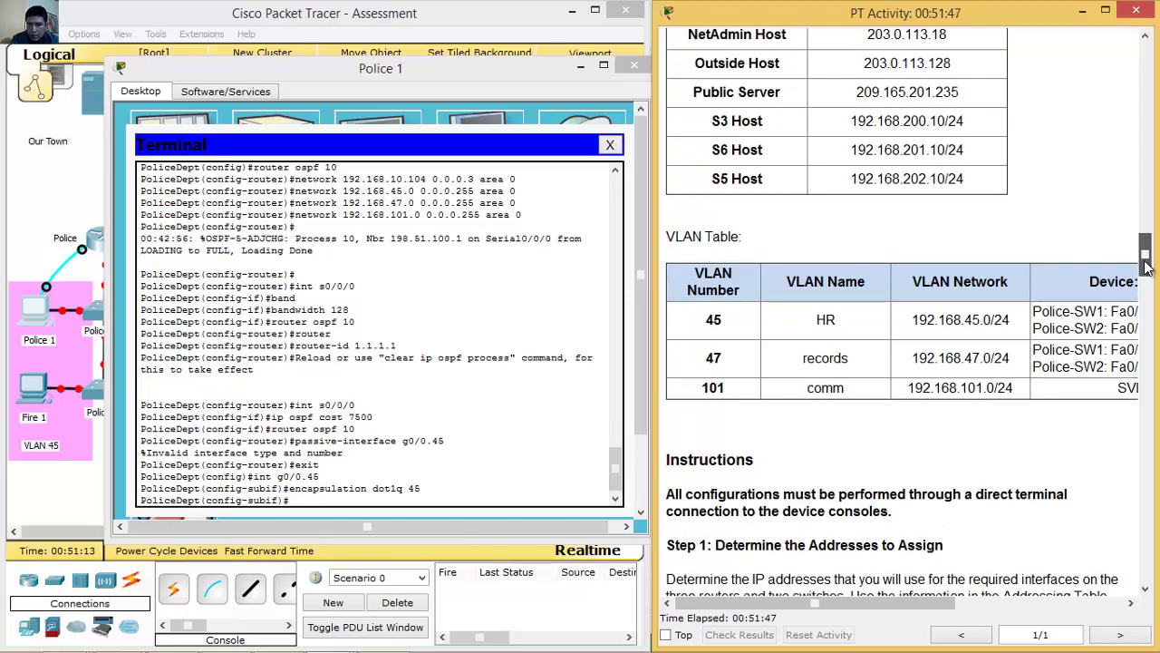
{"action": "left_click_drag", "start_coordinate": [1145, 263], "coordinate": [1153, 213]}
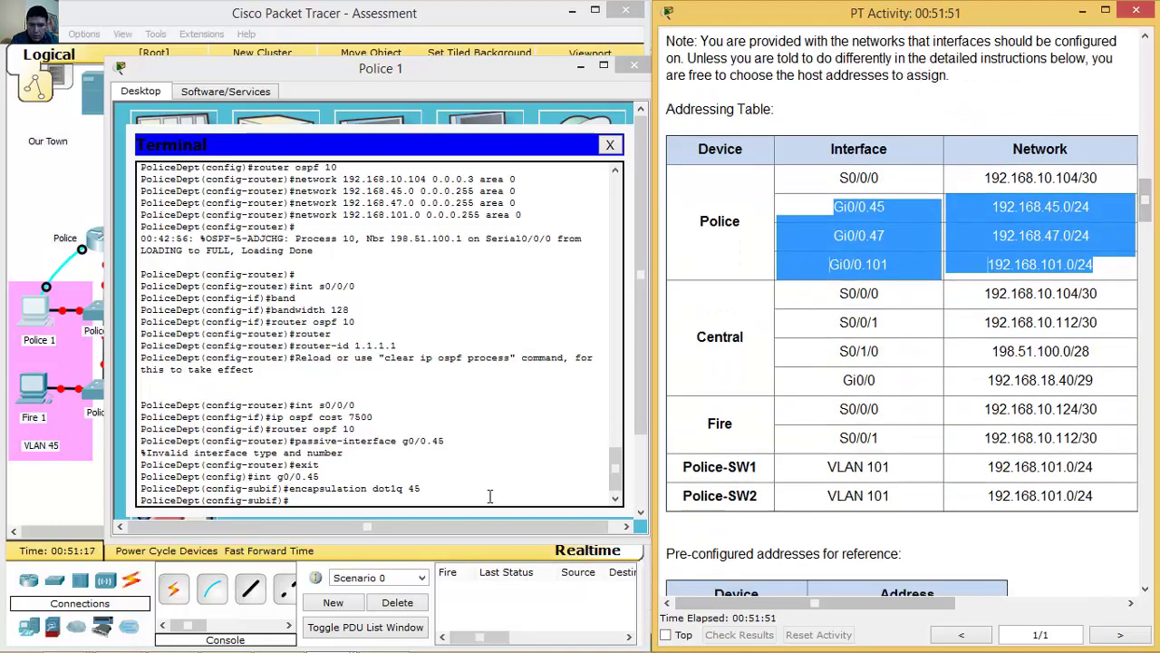
{"action": "left_click", "coordinate": [490, 496]}
{"action": "type", "text": "ip address "}
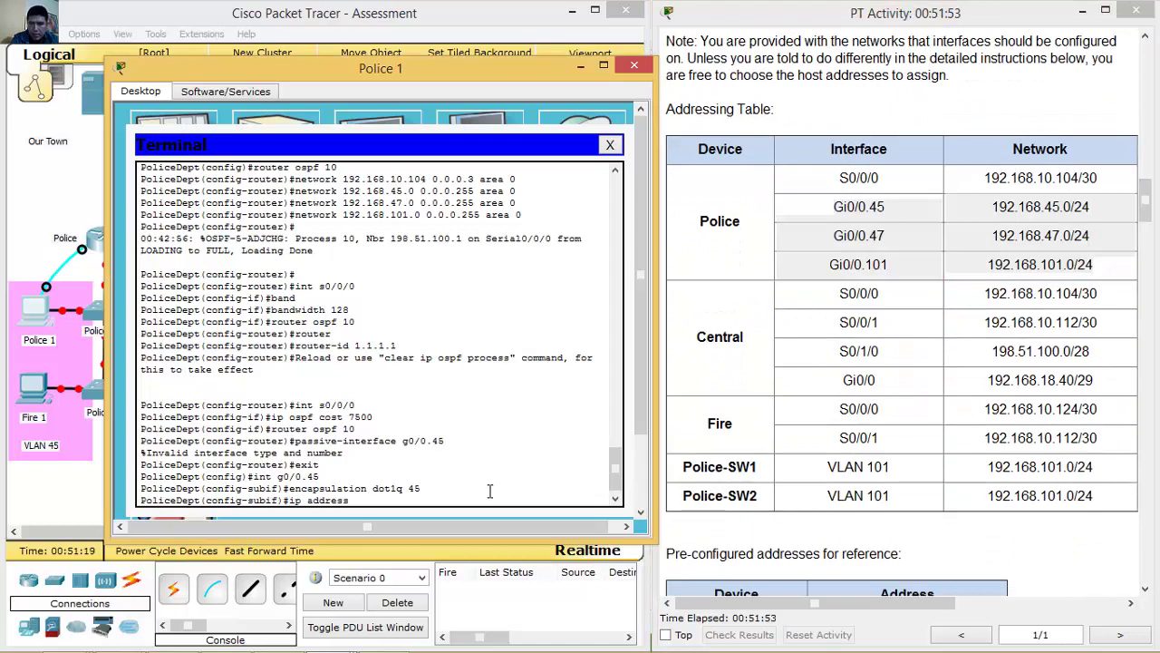
{"action": "type", "text": "192.168.45."}
{"action": "left_click", "coordinate": [912, 616]}
{"action": "mouse_move", "coordinate": [912, 617]}
{"action": "left_mouse_down"}
{"action": "mouse_move", "coordinate": [968, 616]}
{"action": "mouse_move", "coordinate": [902, 615]}
{"action": "left_mouse_up"}
{"action": "left_click", "coordinate": [558, 498]}
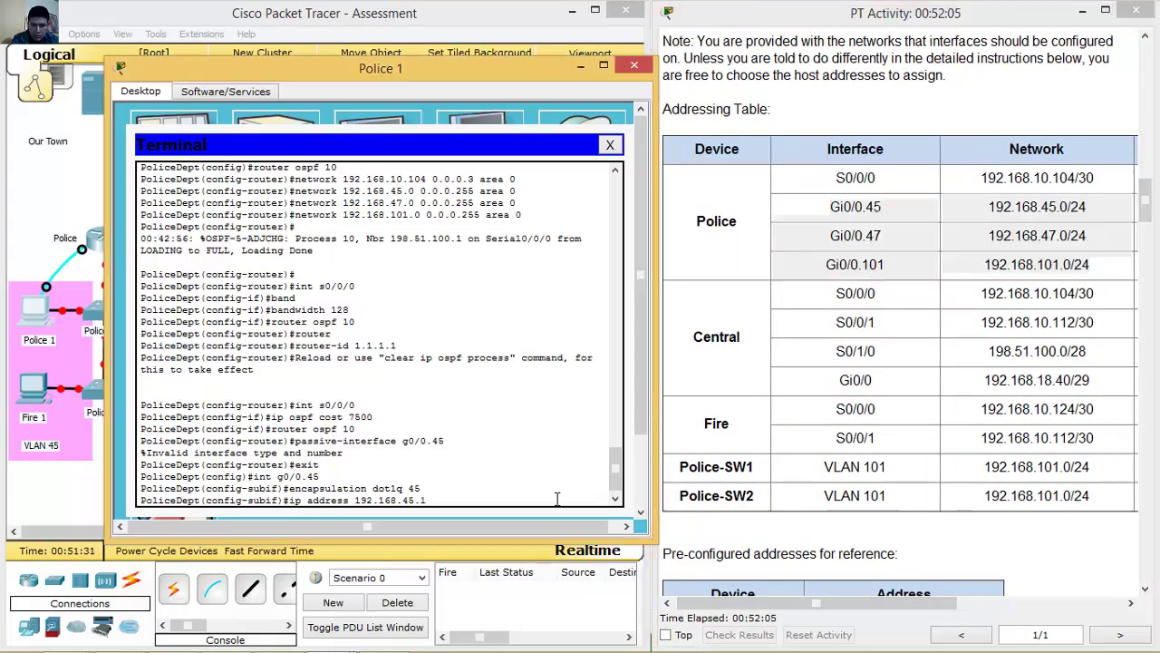
{"action": "type", "text": "255.255.255.0"}
{"action": "key", "text": "Return"}
Configure subinterface g0/0.47 with dot1Q VLAN 47 and address 192.168.47.1.
{"action": "key", "text": "Up"}
{"action": "key", "text": "Up"}
{"action": "key", "text": "Up"}
{"action": "key", "text": "BackSpace"}
{"action": "type", "text": "7"}
{"action": "key", "text": "Return"}
{"action": "key", "text": "Up"}
{"action": "key", "text": "Up"}
{"action": "key", "text": "Up"}
{"action": "key", "text": "BackSpace"}
{"action": "type", "text": "7"}
{"action": "key", "text": "Return"}
{"action": "key", "text": "Up"}
{"action": "key", "text": "Up"}
{"action": "key", "text": "Up"}
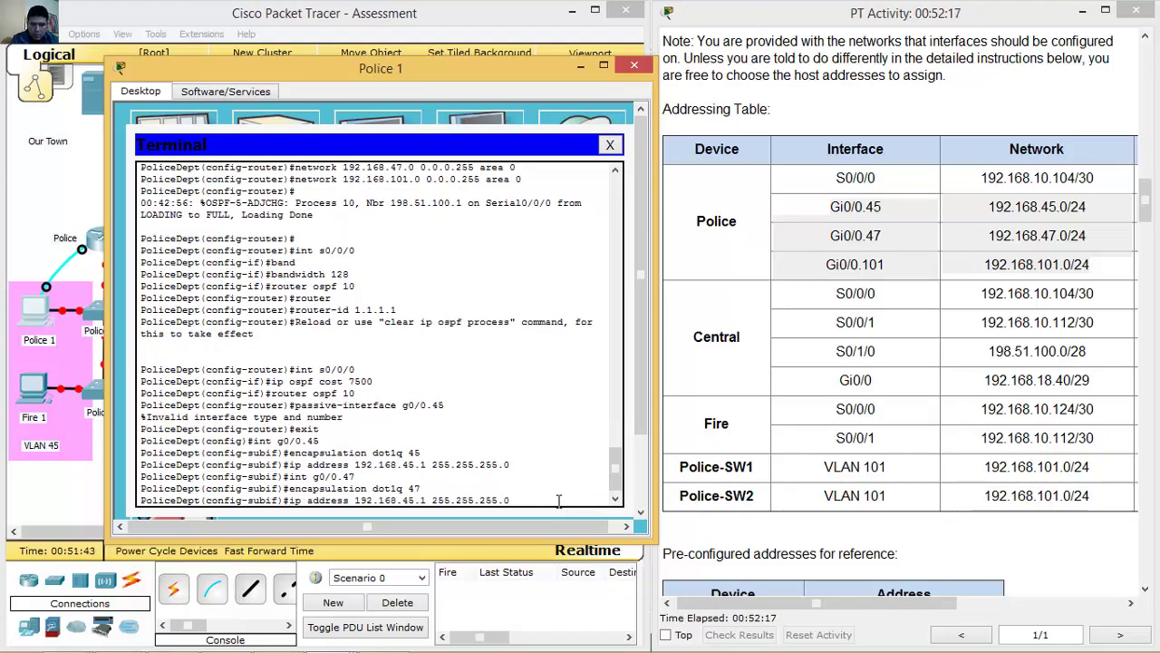
{"action": "key", "text": "BackSpace"}
{"action": "type", "text": "7"}
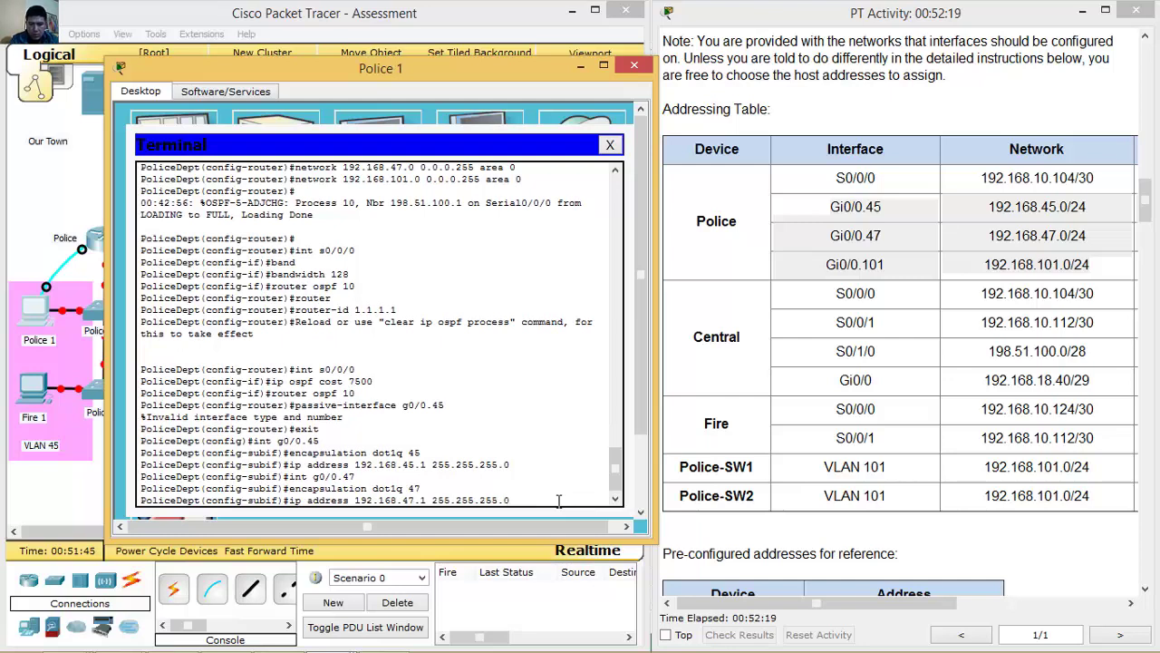
{"action": "key", "text": "Return"}
Configure subinterface g0/0.101 with dot1Q VLAN 101 and address 192.168.101.1.
{"action": "key", "text": "Up"}
{"action": "key", "text": "Up"}
{"action": "key", "text": "Up"}
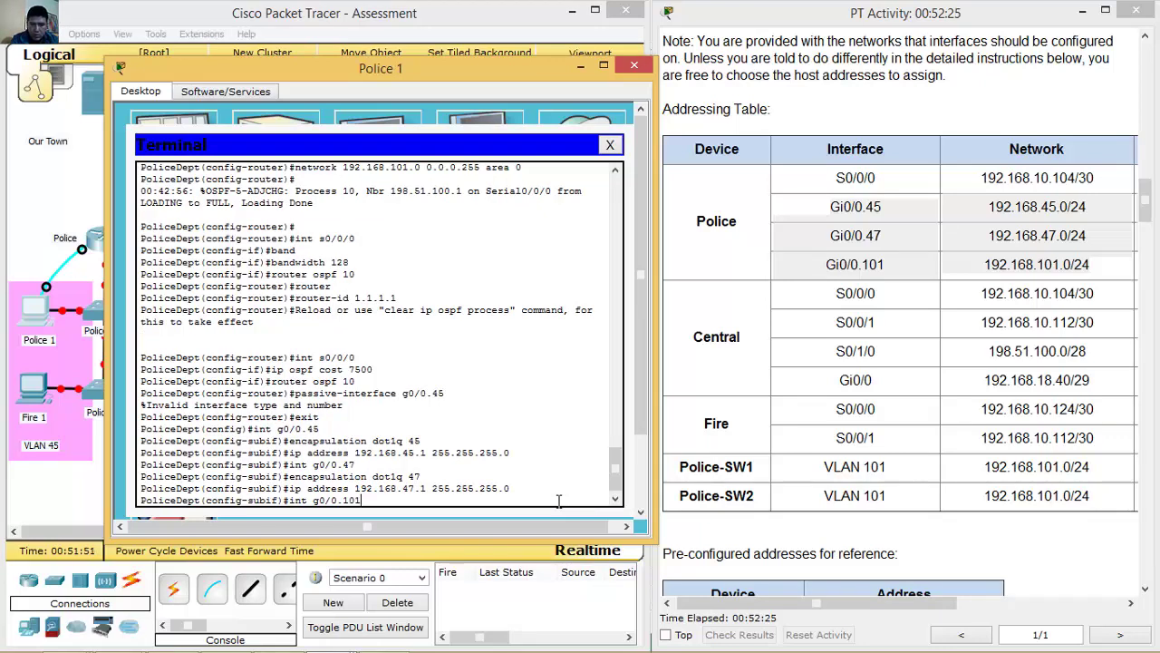
{"action": "key", "text": "Return"}
{"action": "key", "text": "Up"}
{"action": "key", "text": "Up"}
{"action": "key", "text": "Up"}
{"action": "key", "text": "BackSpace"}
{"action": "key", "text": "BackSpace"}
{"action": "type", "text": "101"}
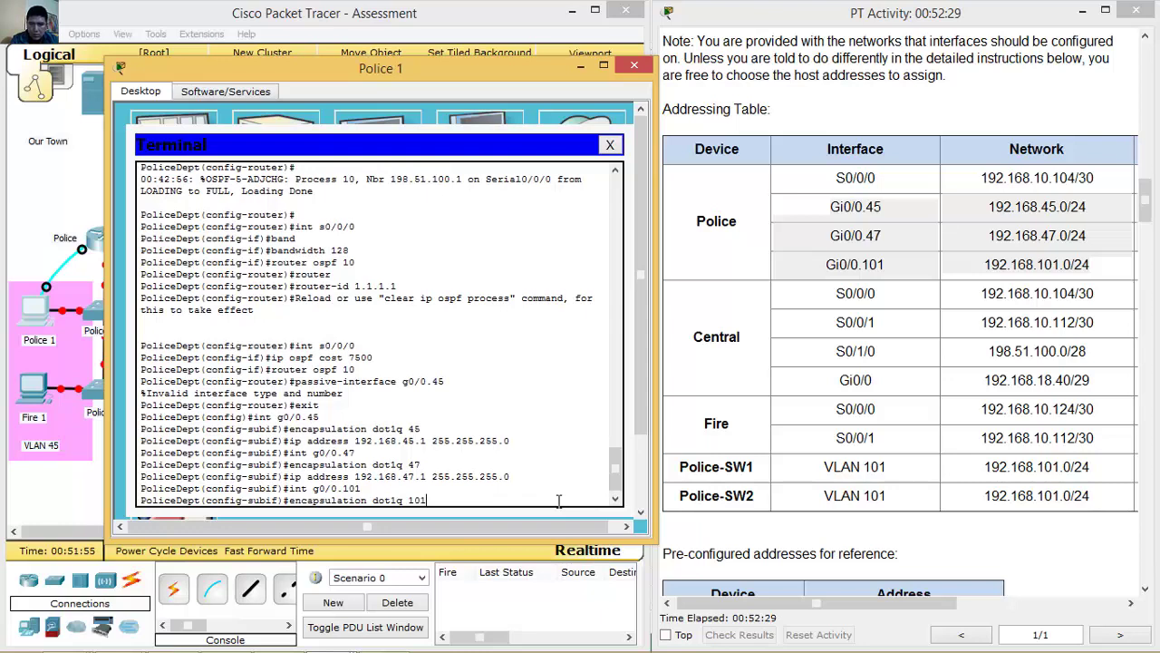
{"action": "key", "text": "Return"}
{"action": "key", "text": "Up"}
{"action": "key", "text": "Up"}
{"action": "key", "text": "Up"}
{"action": "key", "text": "Left"}
{"action": "key", "text": "Left"}
{"action": "key", "text": "Left"}
{"action": "key", "text": "Left"}
{"action": "key", "text": "Left"}
{"action": "key", "text": "Left"}
{"action": "key", "text": "Left"}
{"action": "key", "text": "Left"}
{"action": "key", "text": "Left"}
{"action": "key", "text": "Left"}
{"action": "key", "text": "Left"}
{"action": "key", "text": "BackSpace"}
{"action": "key", "text": "BackSpace"}
{"action": "type", "text": "101"}
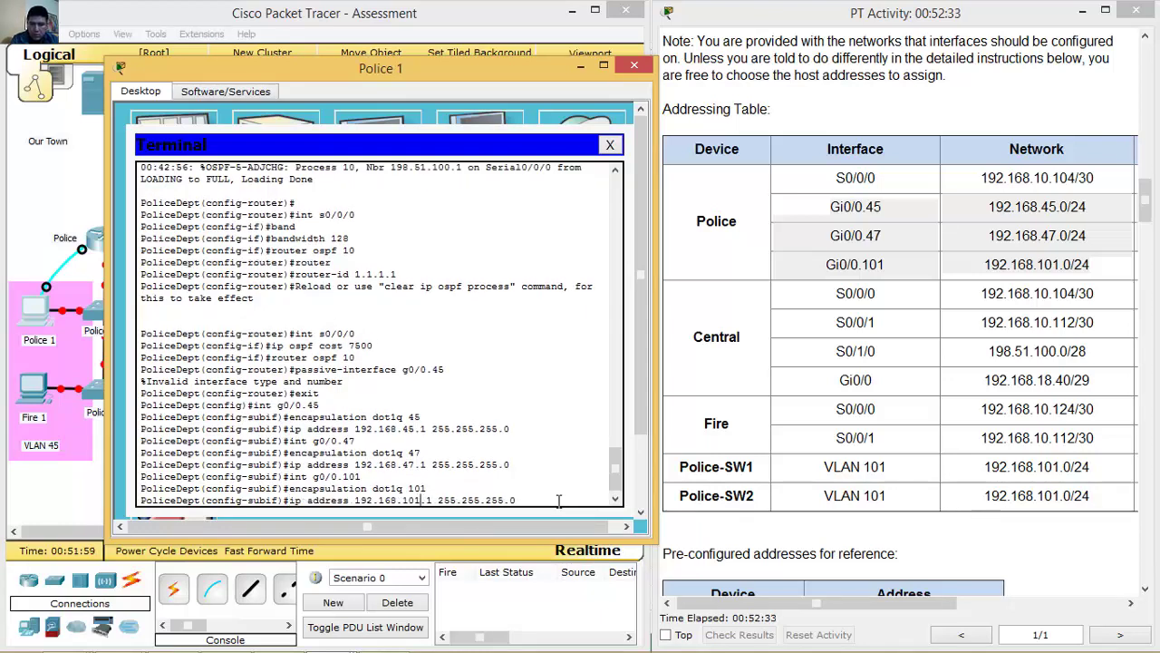
{"action": "key", "text": "Return"}
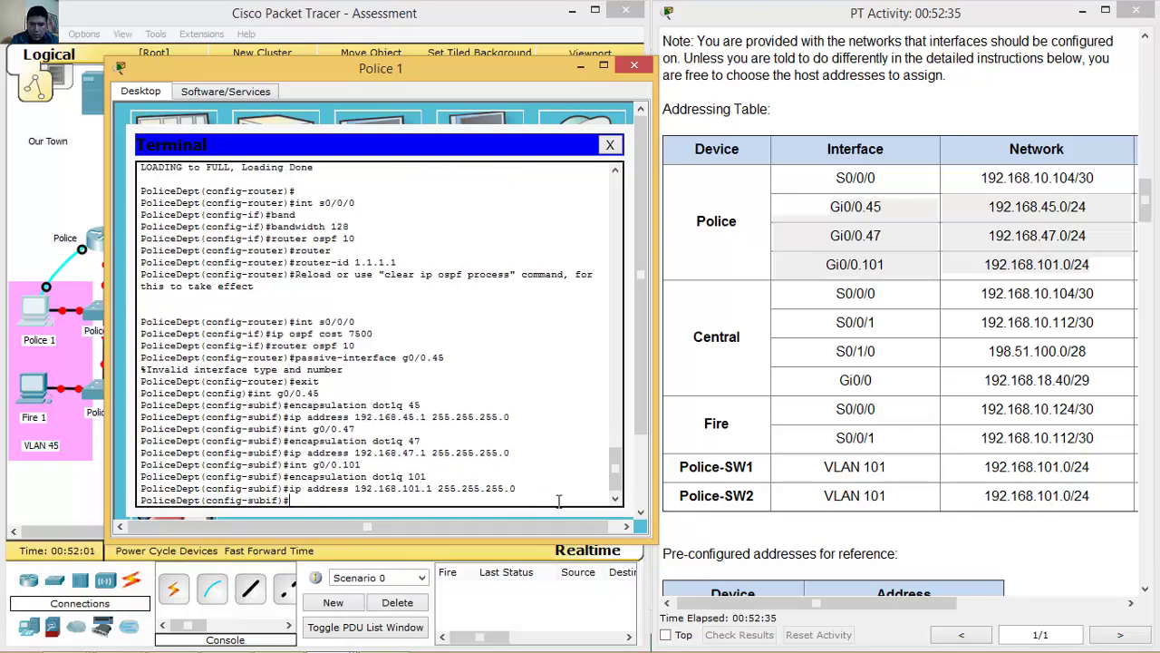
Bring physical interface g0/0 up with no shutdown.
{"action": "key", "text": "Up"}
{"action": "key", "text": "Up"}
{"action": "key", "text": "Up"}
{"action": "key", "text": "Return"}
{"action": "type", "text": "no"}
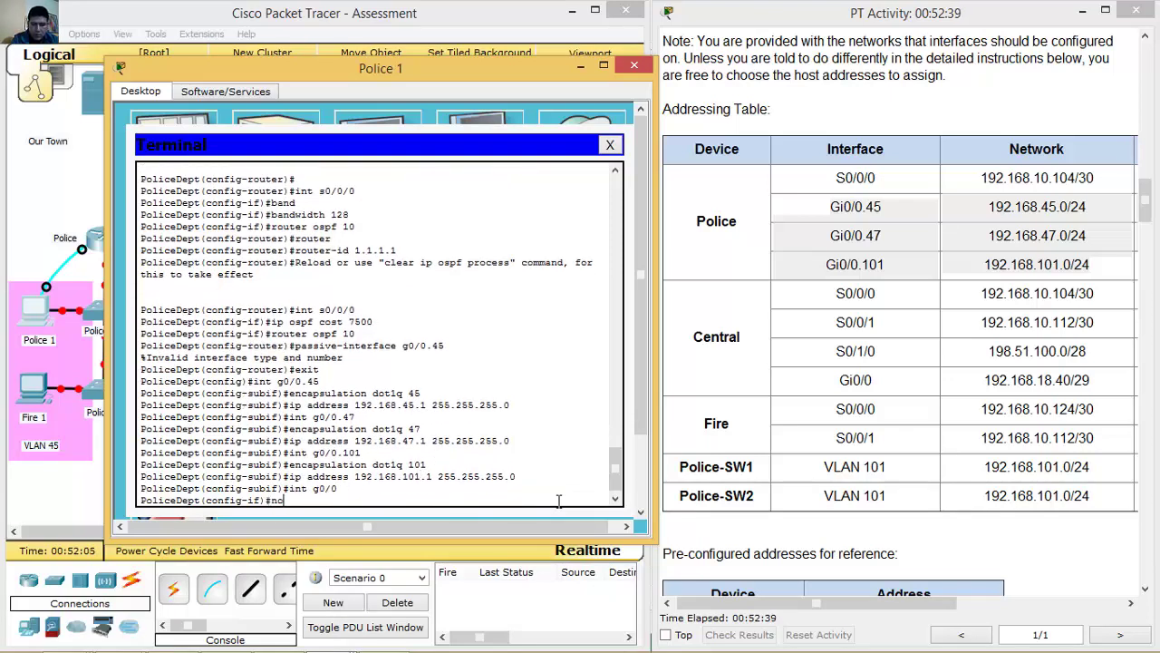
{"action": "type", "text": " shutdown"}
{"action": "key", "text": "Return"}
{"action": "key", "text": "Return"}
{"action": "key", "text": "Return"}
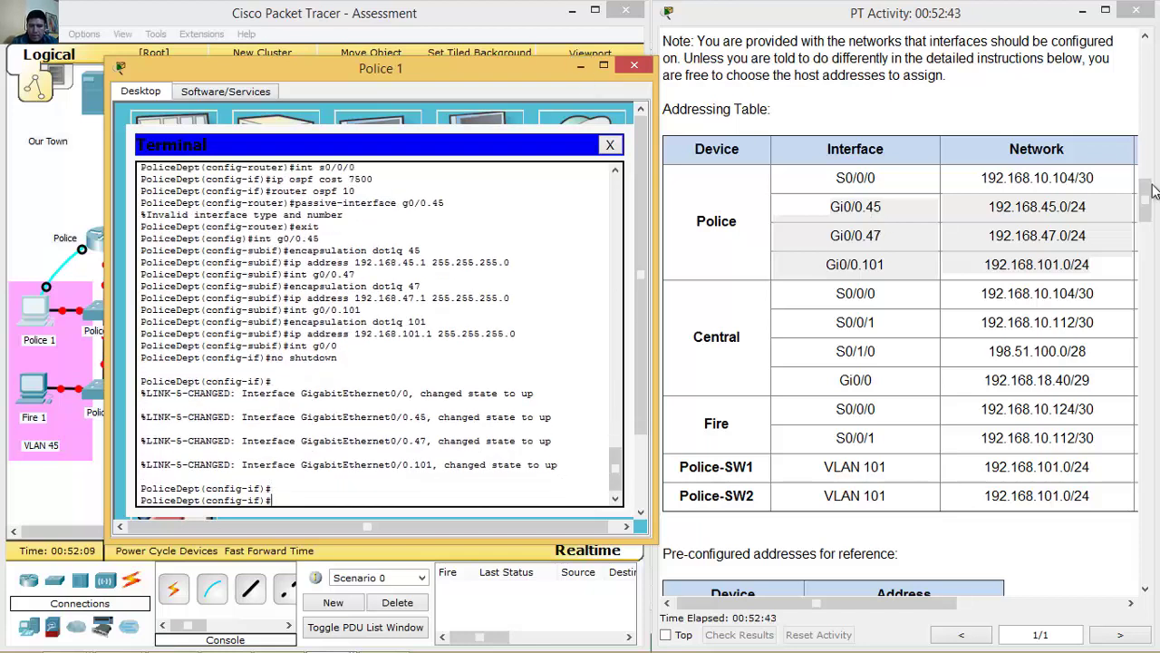
Under router ospf 10, make subinterface g0/0.45 a passive interface.
{"action": "left_click_drag", "start_coordinate": [1147, 199], "coordinate": [1144, 385]}
{"action": "left_click_drag", "start_coordinate": [711, 244], "coordinate": [959, 281]}
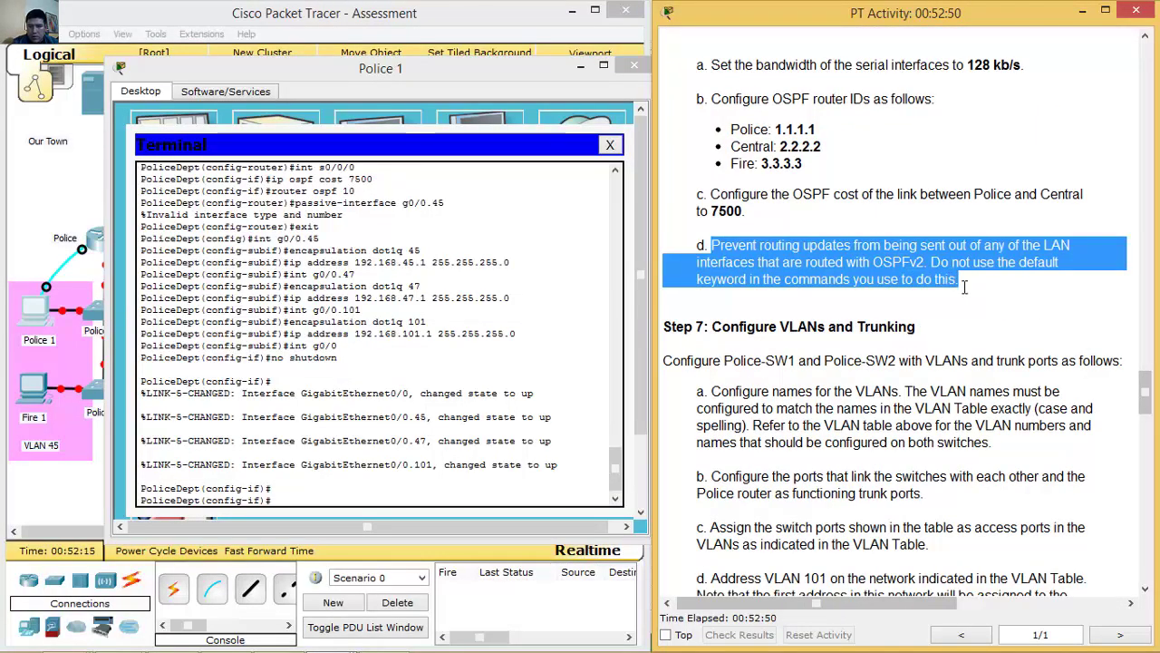
{"action": "left_click", "coordinate": [429, 498]}
{"action": "type", "text": "router opspf 10"}
{"action": "key", "text": "Return"}
{"action": "type", "text": "pass"}
{"action": "key", "text": "Tab"}
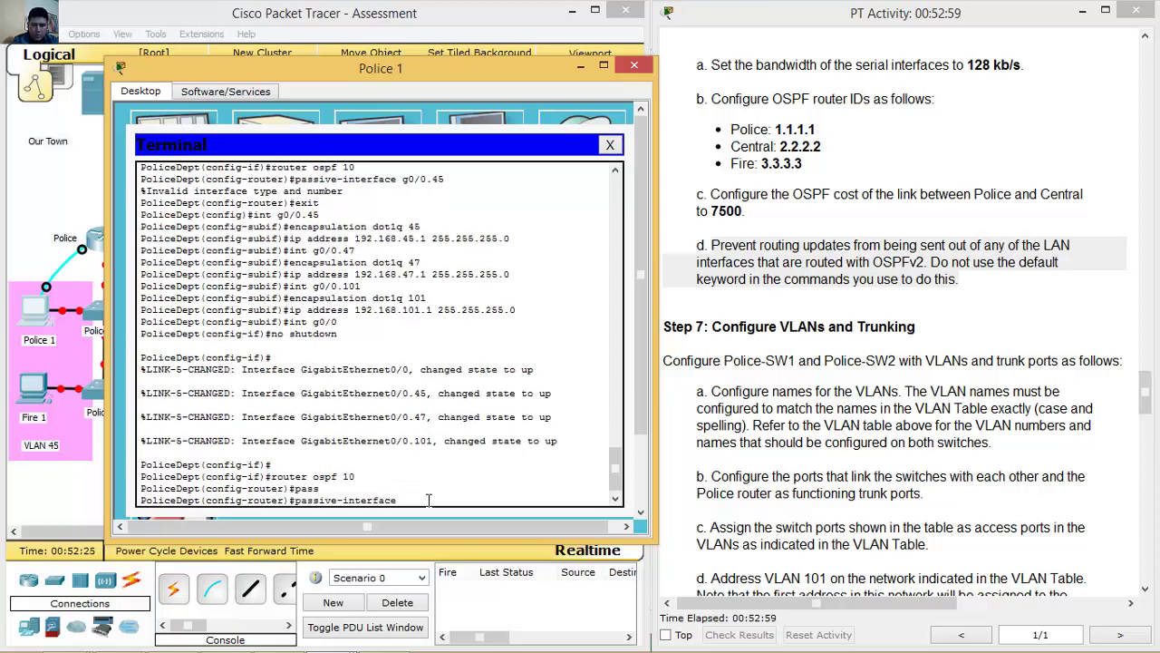
{"action": "left_click_drag", "start_coordinate": [1145, 390], "coordinate": [1147, 204]}
{"action": "left_click_drag", "start_coordinate": [833, 132], "coordinate": [964, 207]}
{"action": "left_click", "coordinate": [434, 497]}
{"action": "type", "text": "g"}
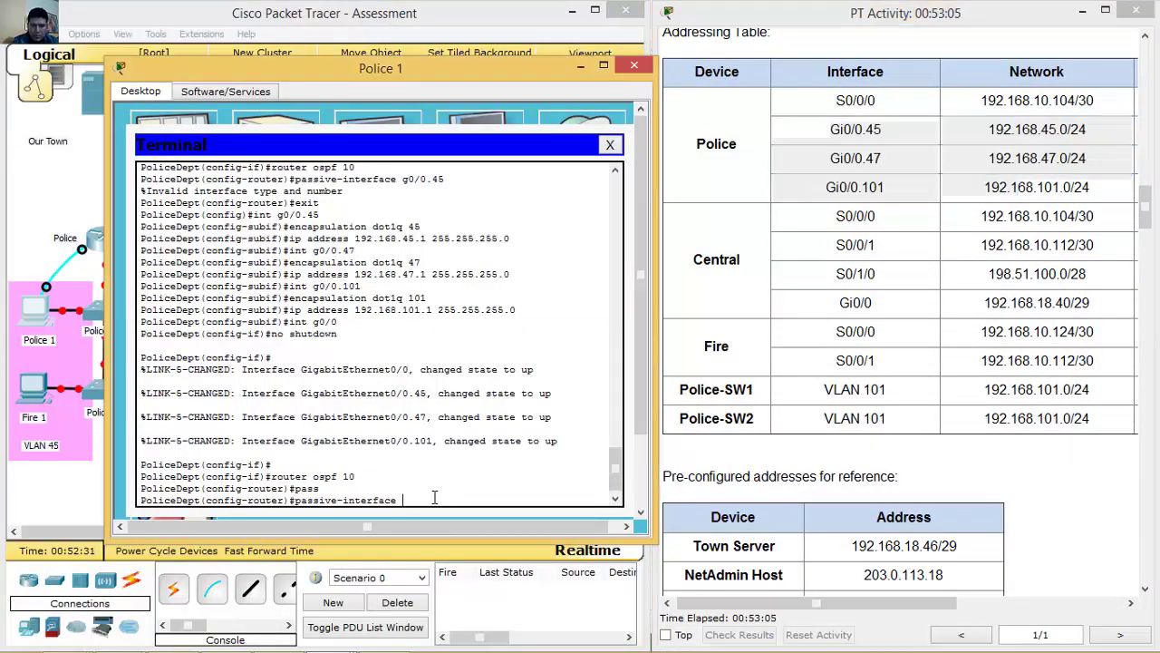
{"action": "type", "text": "0/0.45"}
{"action": "key", "text": "Return"}
Also make subinterfaces g0/0.47 and g0/0.101 passive using recalled commands.
{"action": "key", "text": "Up"}
{"action": "key", "text": "BackSpace"}
{"action": "type", "text": "7"}
{"action": "key", "text": "Return"}
{"action": "key", "text": "Up"}
{"action": "key", "text": "BackSpace"}
{"action": "key", "text": "BackSpace"}
{"action": "type", "text": "101"}
{"action": "key", "text": "Return"}
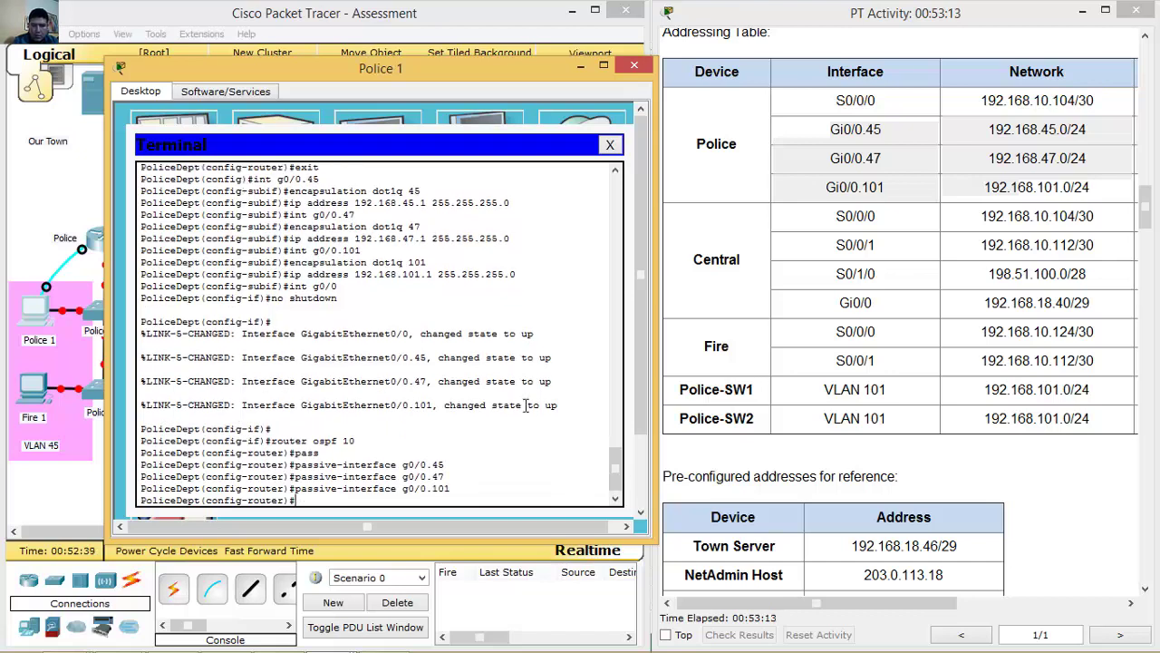
On the Police 2 router, set G0/0 as passive interface in OSPF 10.
{"action": "left_click", "coordinate": [580, 66]}
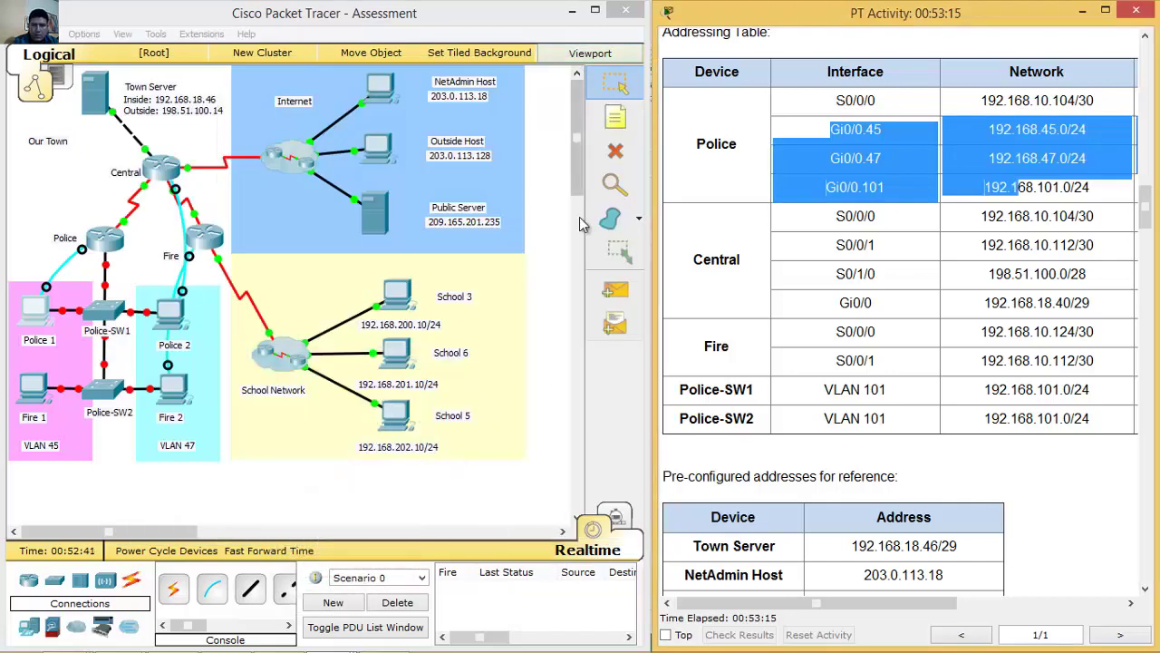
{"action": "left_click", "coordinate": [174, 311]}
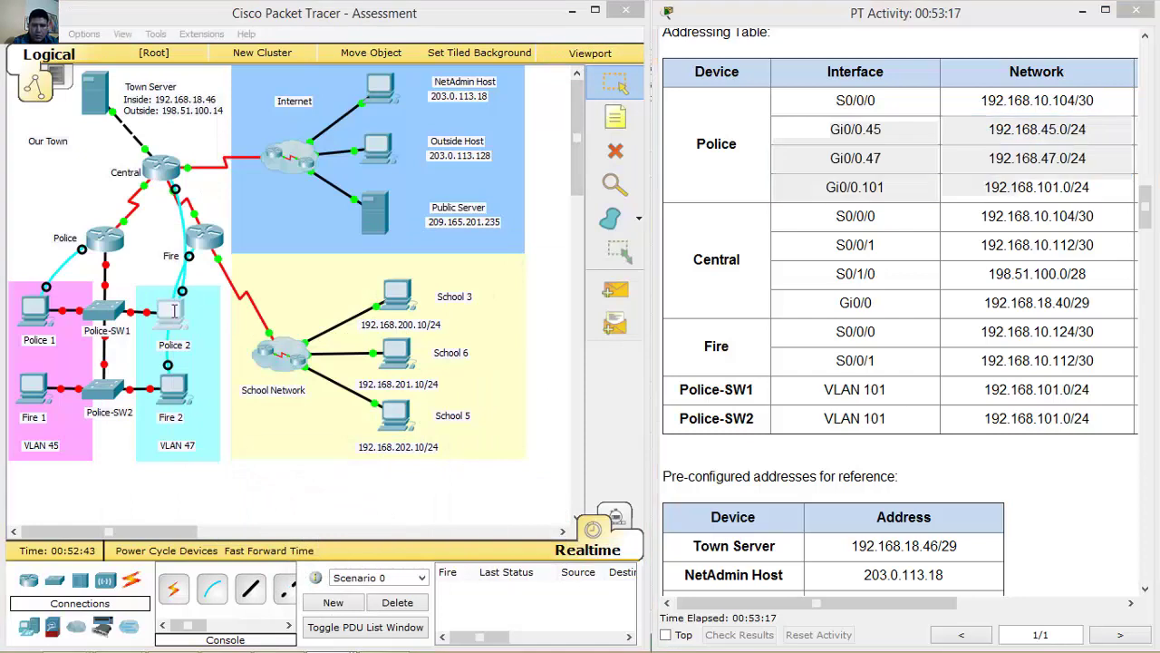
{"action": "left_click", "coordinate": [174, 311]}
{"action": "left_click", "coordinate": [387, 414]}
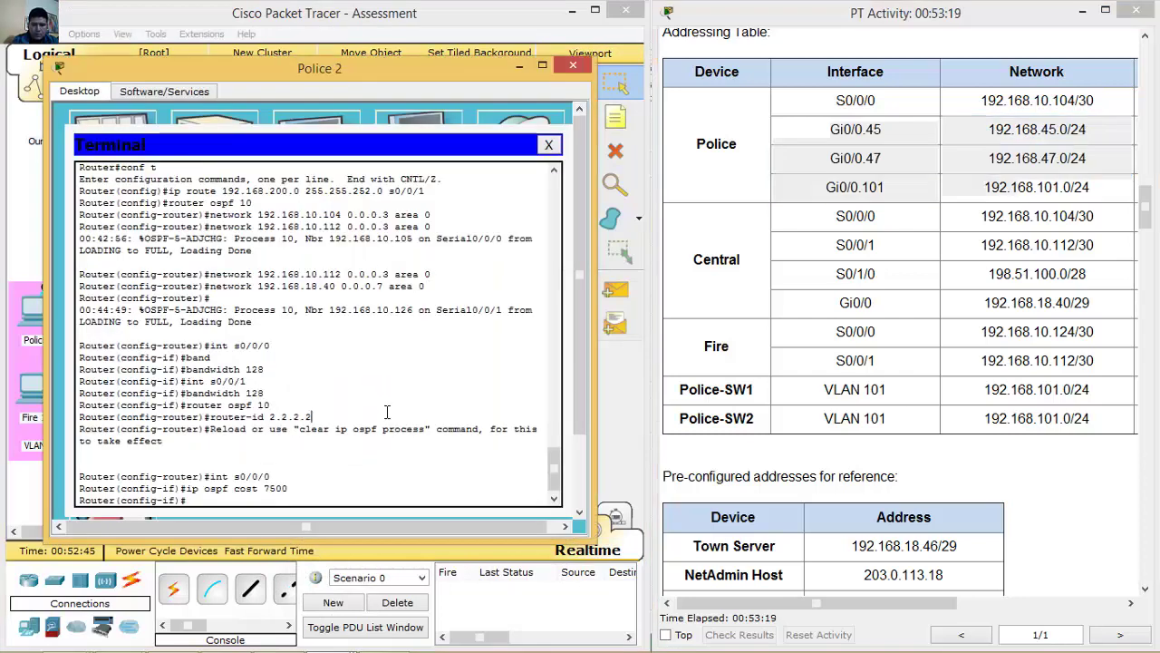
{"action": "type", "text": "router ospf 10"}
{"action": "key", "text": "Return"}
{"action": "type", "text": "pas"}
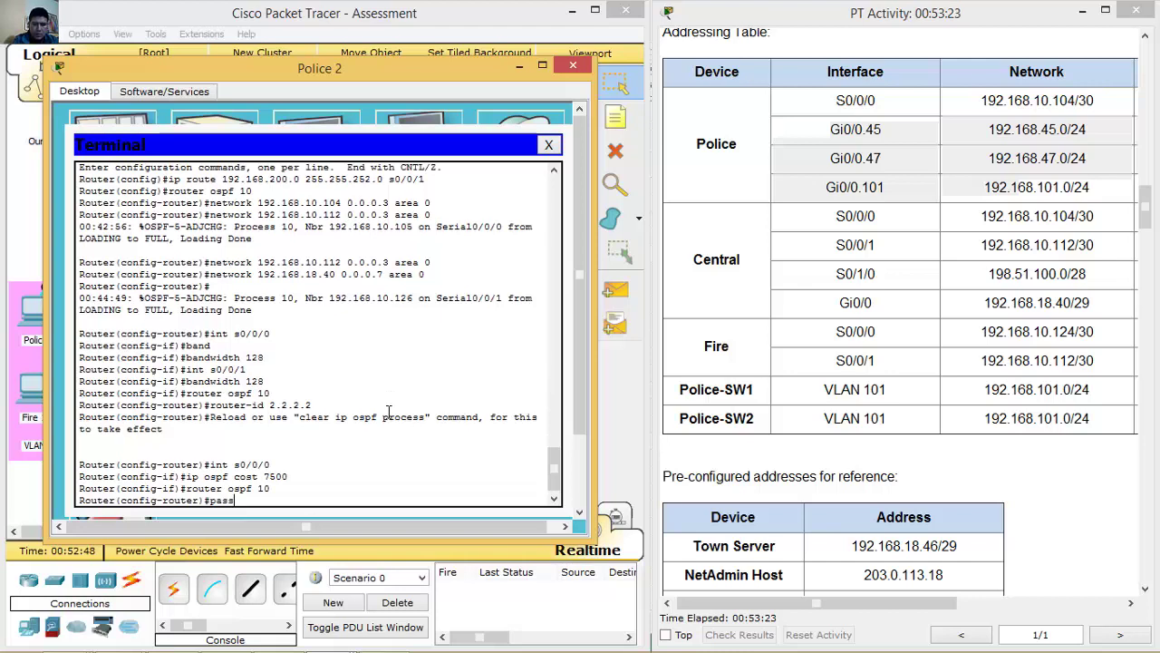
{"action": "type", "text": "s"}
{"action": "key", "text": "Tab"}
{"action": "type", "text": "g0"}
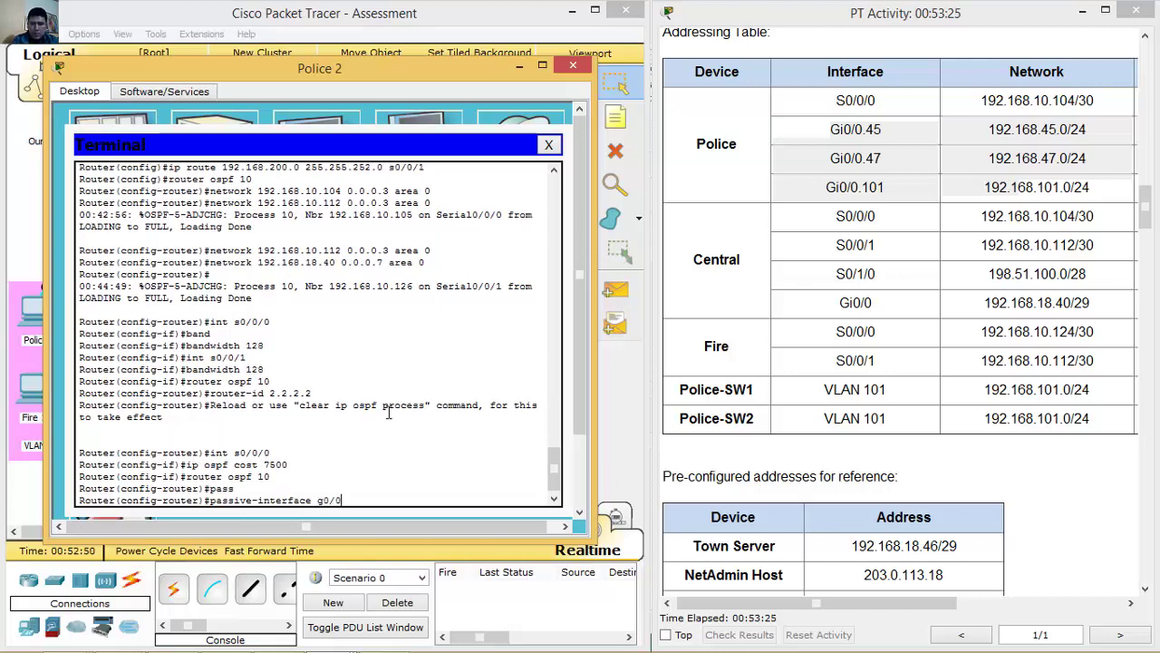
{"action": "key", "text": "Return"}
Close the Police 2 terminal and scroll the instructions to Step 7.
{"action": "left_click", "coordinate": [572, 65]}
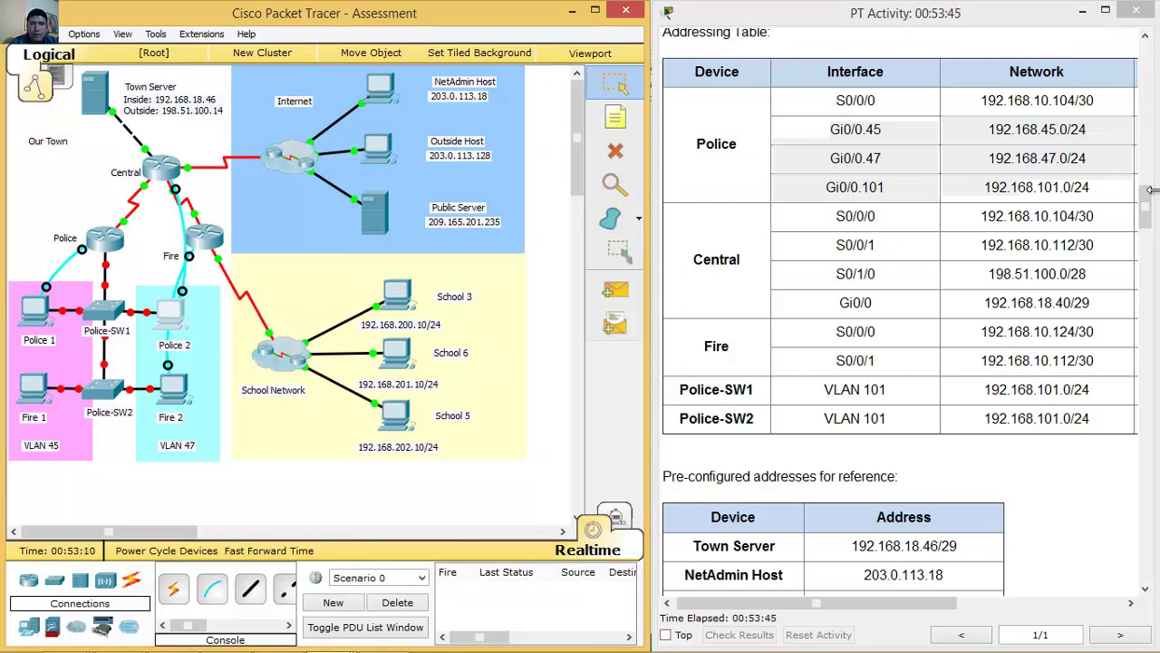
{"action": "left_click_drag", "start_coordinate": [1146, 207], "coordinate": [1115, 288]}
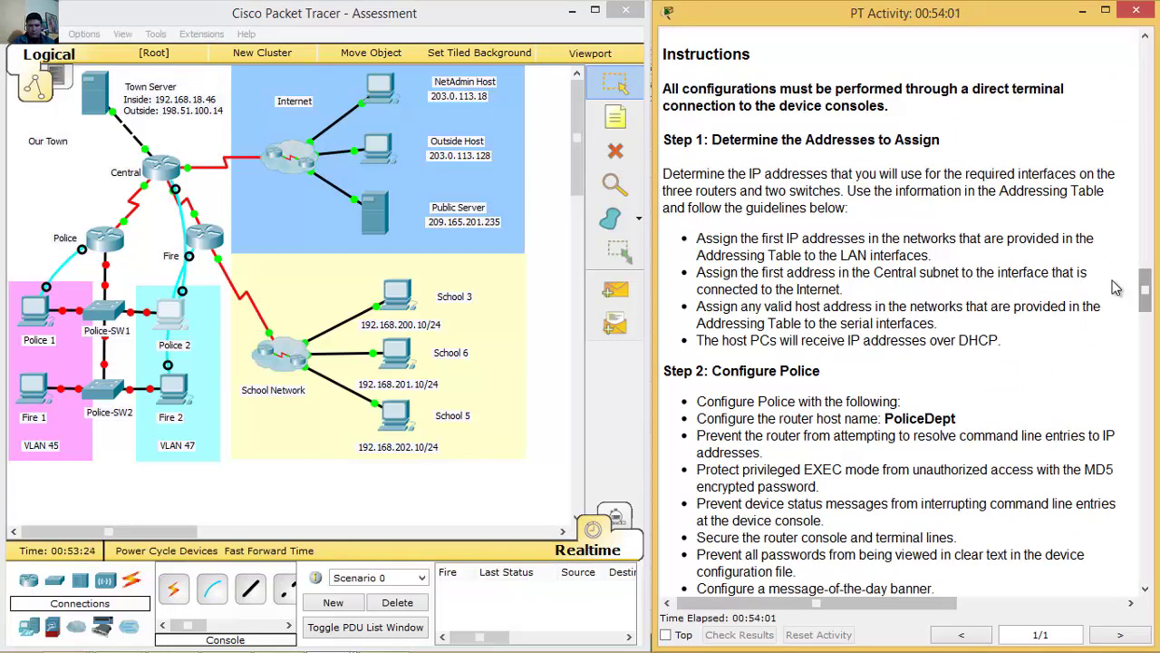
{"action": "left_click_drag", "start_coordinate": [1145, 298], "coordinate": [1115, 435]}
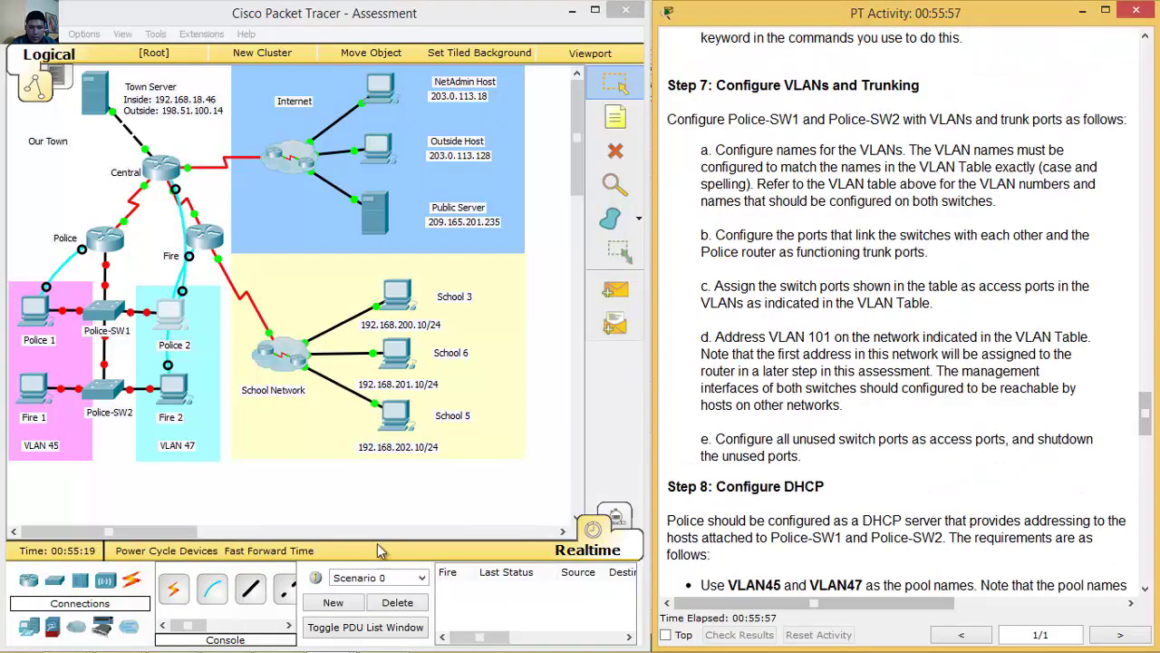
Show Fire 2's running config and locate the OSPF 10 section with router-id 3.3.3.3.
{"action": "left_click", "coordinate": [177, 390]}
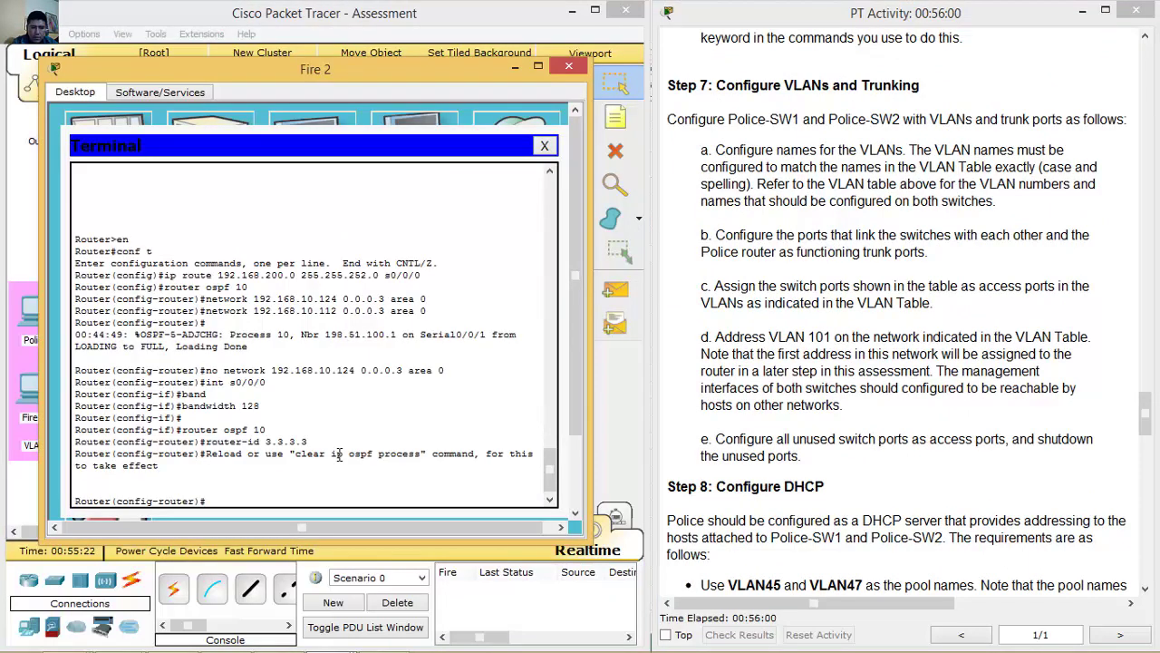
{"action": "type", "text": "do"}
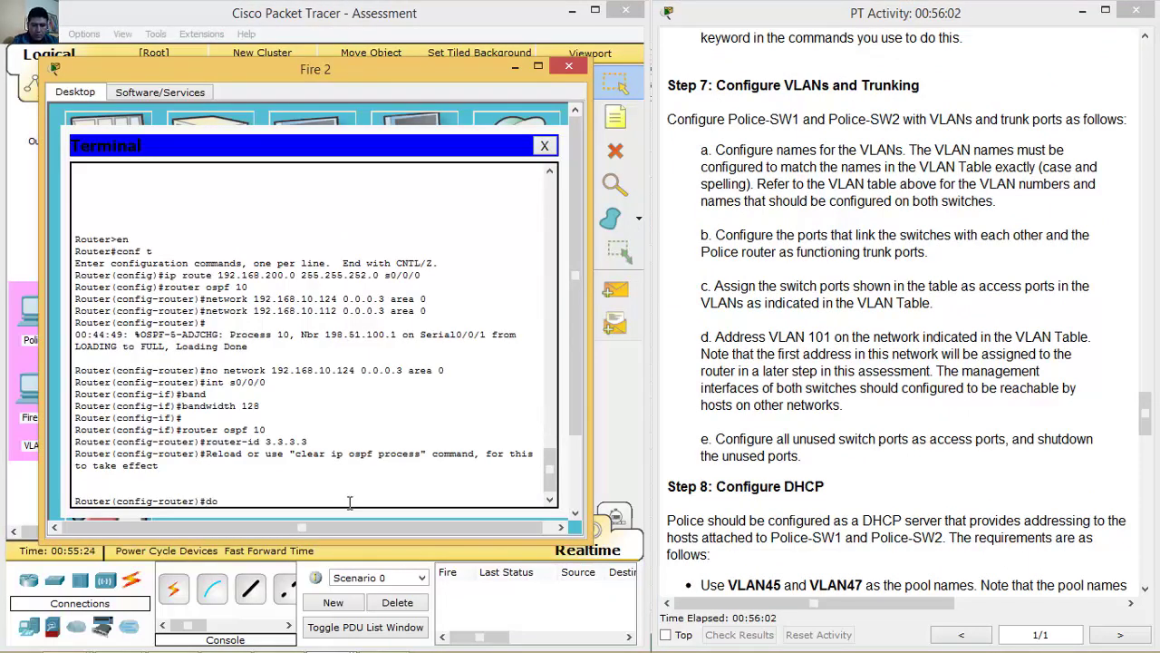
{"action": "type", "text": "nd"}
{"action": "key", "text": "Return"}
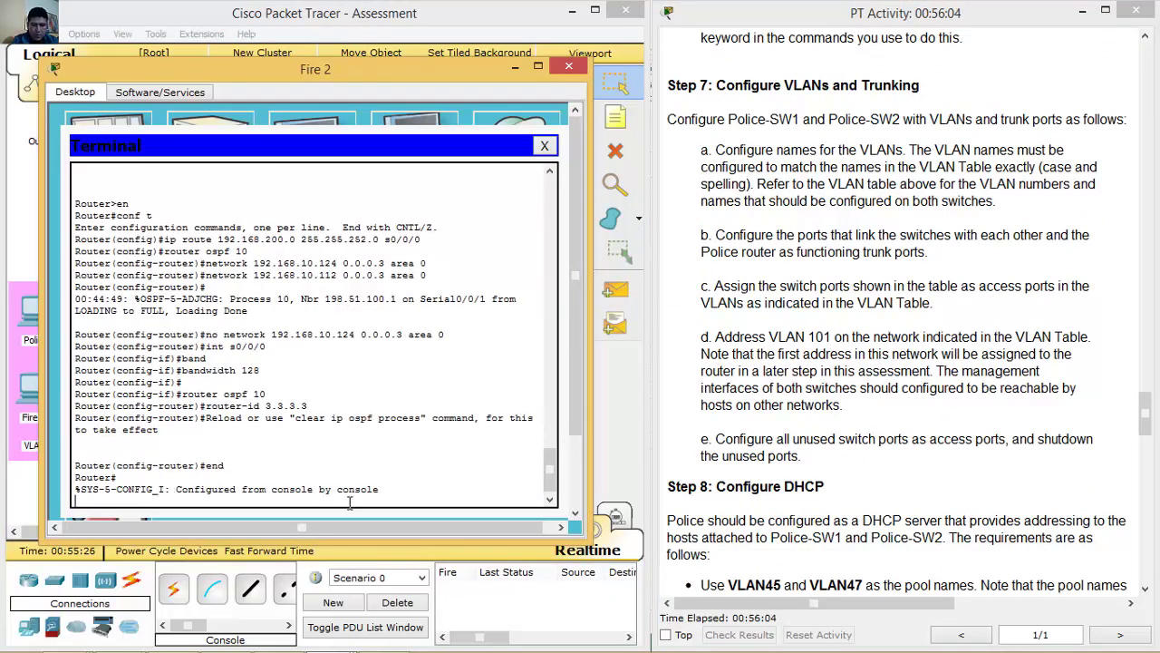
{"action": "type", "text": "show run"}
{"action": "key", "text": "Return"}
{"action": "key", "text": "space"}
{"action": "key", "text": "space"}
{"action": "key", "text": "space"}
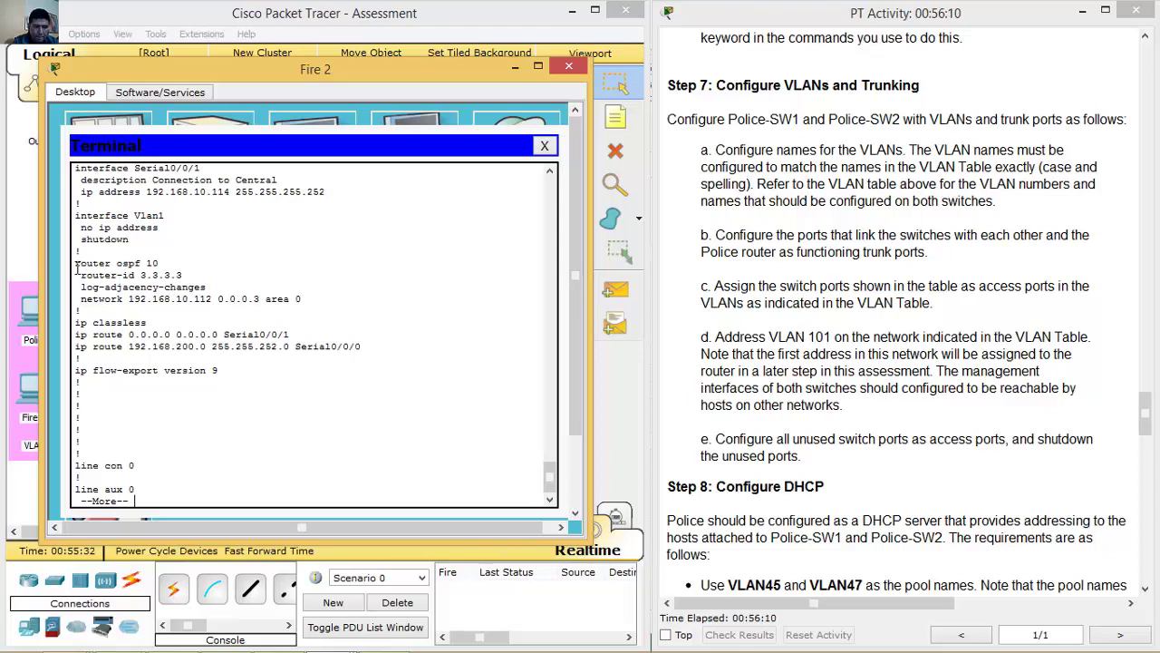
{"action": "left_click_drag", "start_coordinate": [76, 263], "coordinate": [323, 303]}
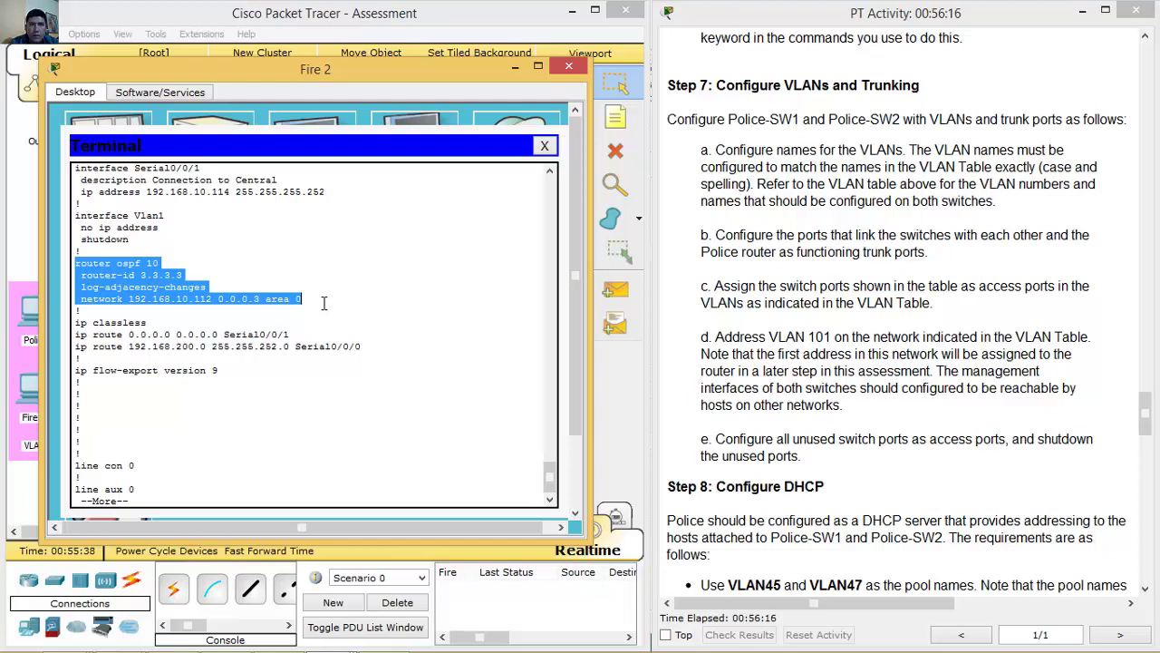
{"action": "left_click", "coordinate": [327, 313]}
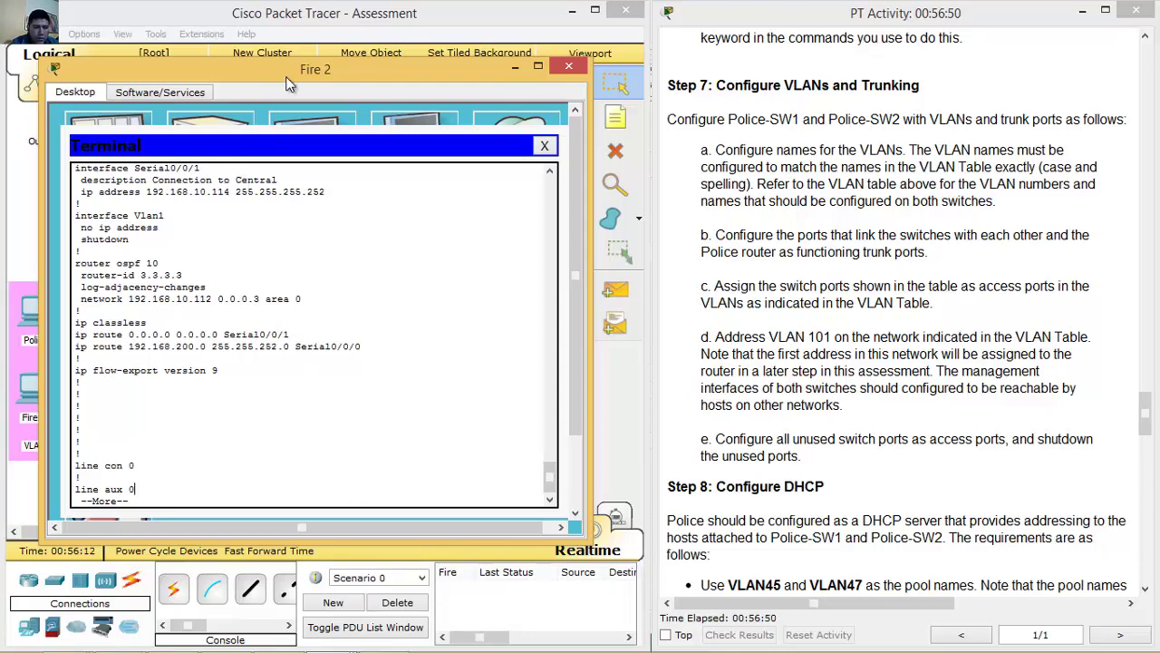
{"action": "left_click_drag", "start_coordinate": [290, 82], "coordinate": [485, 75]}
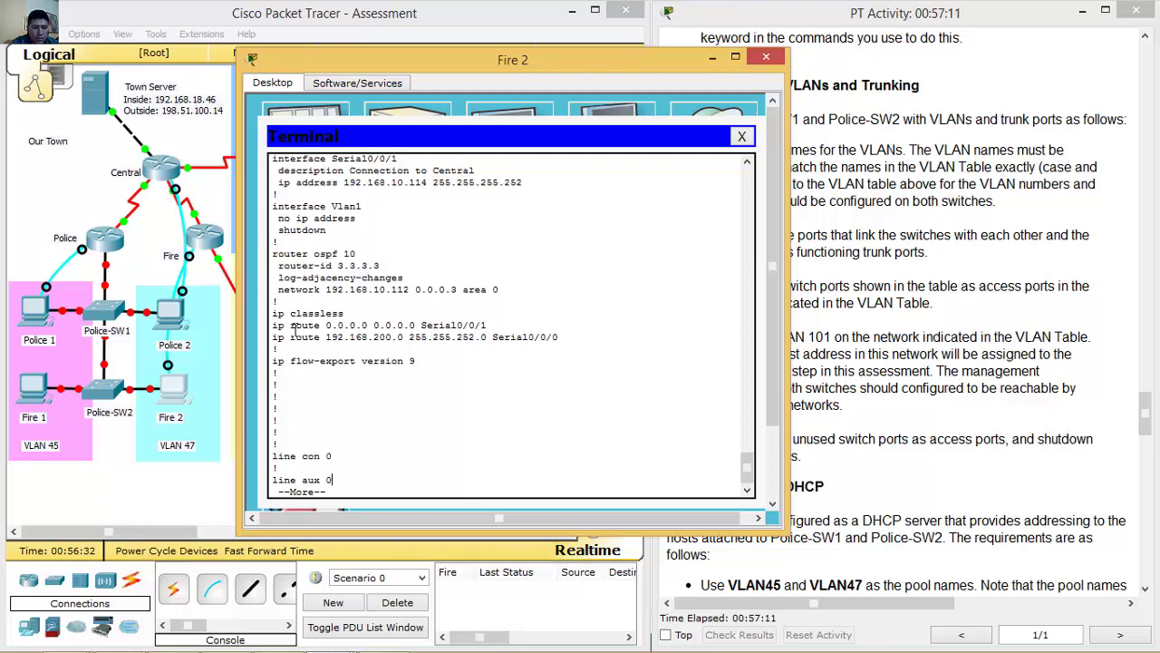
Move the Fire 2 window aside and read Step 7's VLAN naming and trunk-port tasks.
{"action": "left_click_drag", "start_coordinate": [590, 62], "coordinate": [396, 34]}
{"action": "mouse_move", "coordinate": [1145, 415]}
{"action": "left_mouse_down"}
{"action": "mouse_move", "coordinate": [1145, 432]}
{"action": "mouse_move", "coordinate": [1145, 398]}
{"action": "mouse_move", "coordinate": [1145, 408]}
{"action": "left_mouse_up"}
{"action": "left_click_drag", "start_coordinate": [725, 124], "coordinate": [937, 134]}
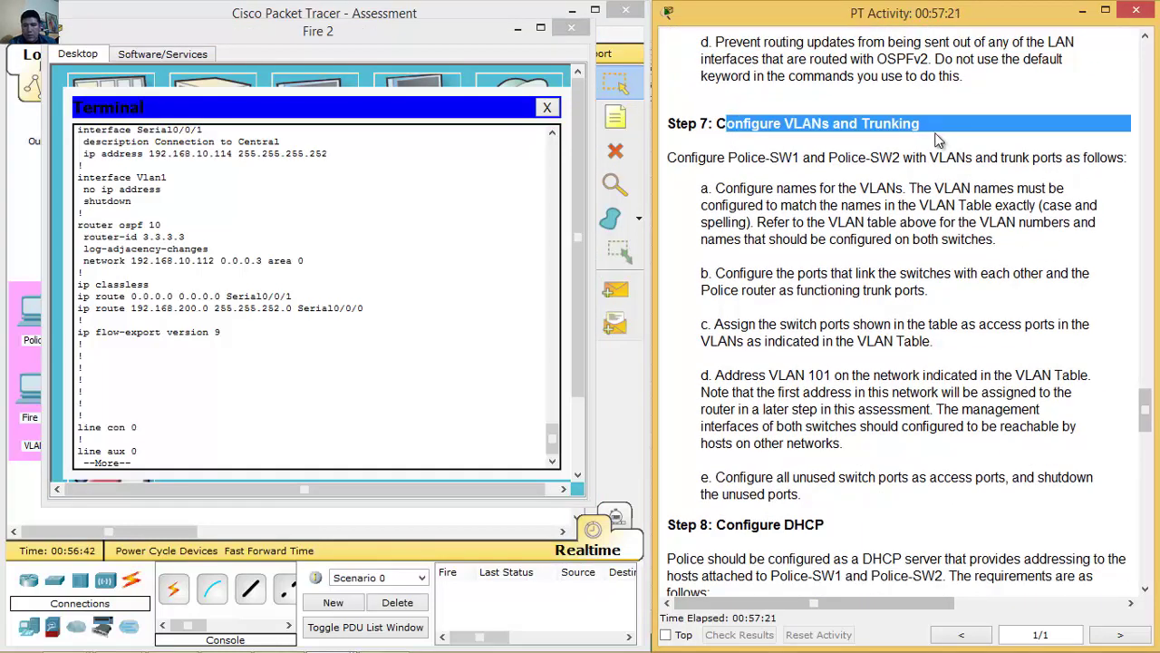
{"action": "left_click_drag", "start_coordinate": [676, 157], "coordinate": [1110, 160]}
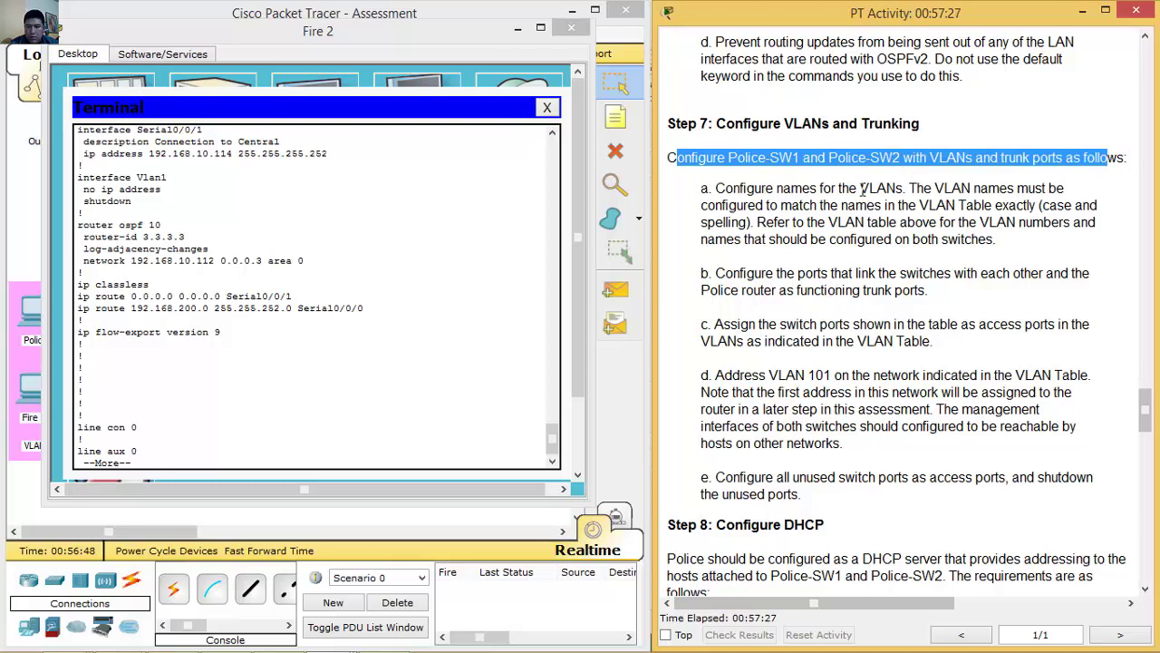
{"action": "left_click_drag", "start_coordinate": [724, 188], "coordinate": [904, 187]}
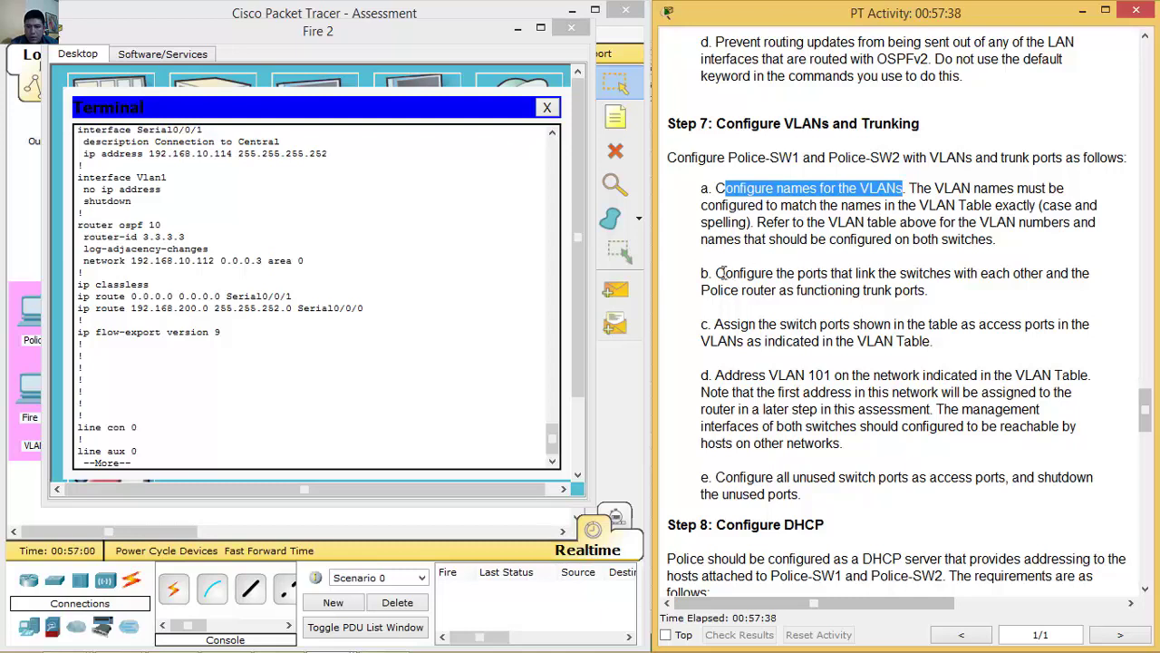
{"action": "left_click_drag", "start_coordinate": [725, 276], "coordinate": [964, 287]}
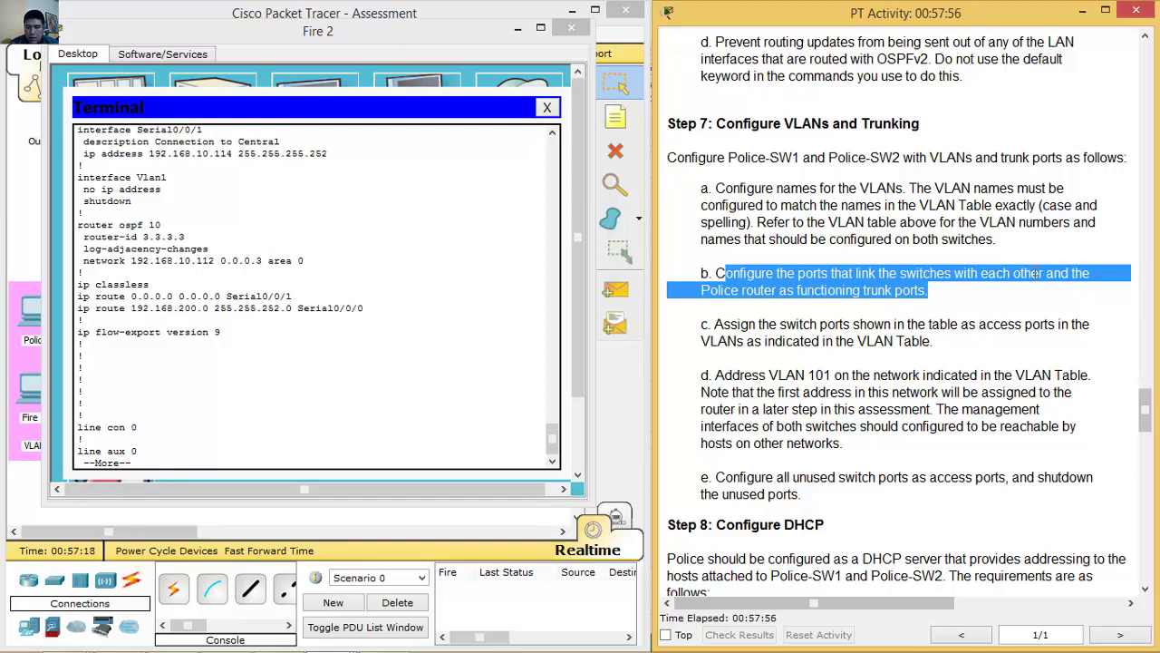
Re-read task b on trunk ports, then minimize the Fire 2 window.
{"action": "left_click", "coordinate": [1035, 272]}
{"action": "left_click_drag", "start_coordinate": [929, 290], "coordinate": [857, 290]}
{"action": "left_click", "coordinate": [980, 277]}
{"action": "left_click_drag", "start_coordinate": [1047, 275], "coordinate": [934, 290]}
{"action": "left_click", "coordinate": [934, 290]}
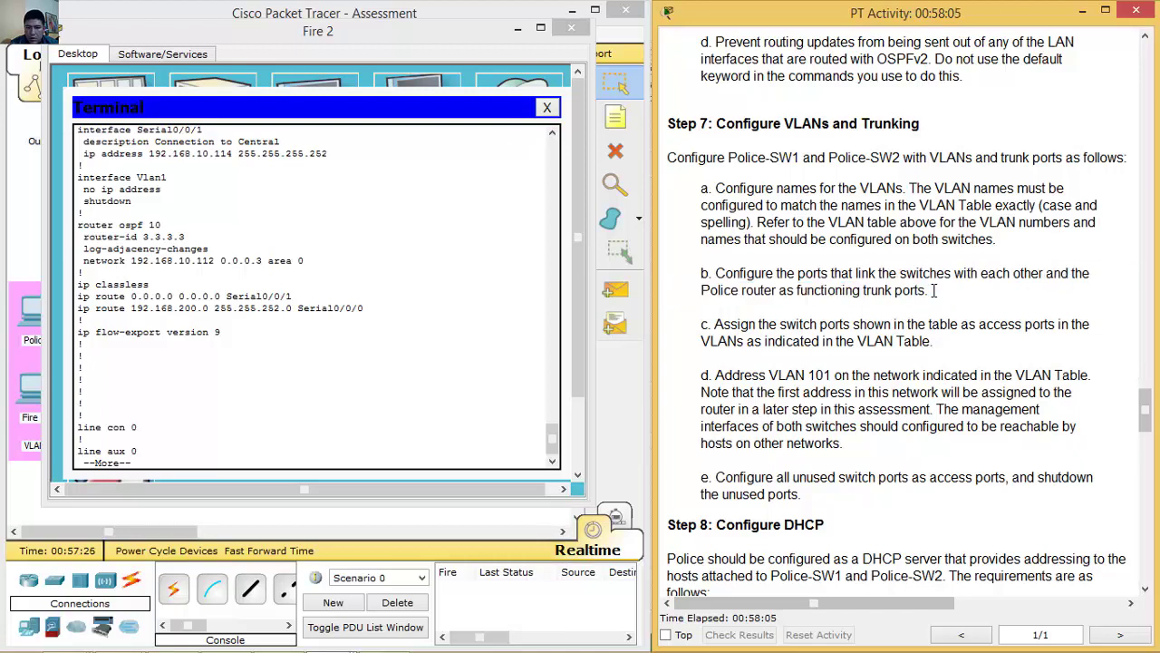
{"action": "left_click_drag", "start_coordinate": [718, 272], "coordinate": [895, 290]}
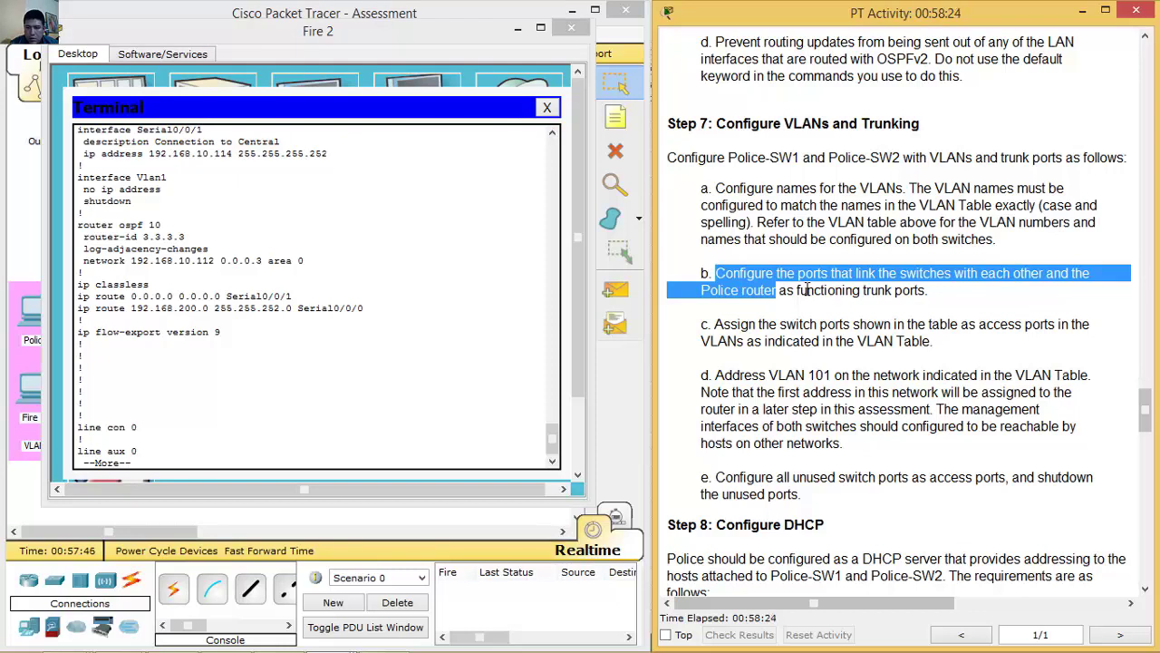
{"action": "left_click", "coordinate": [517, 30]}
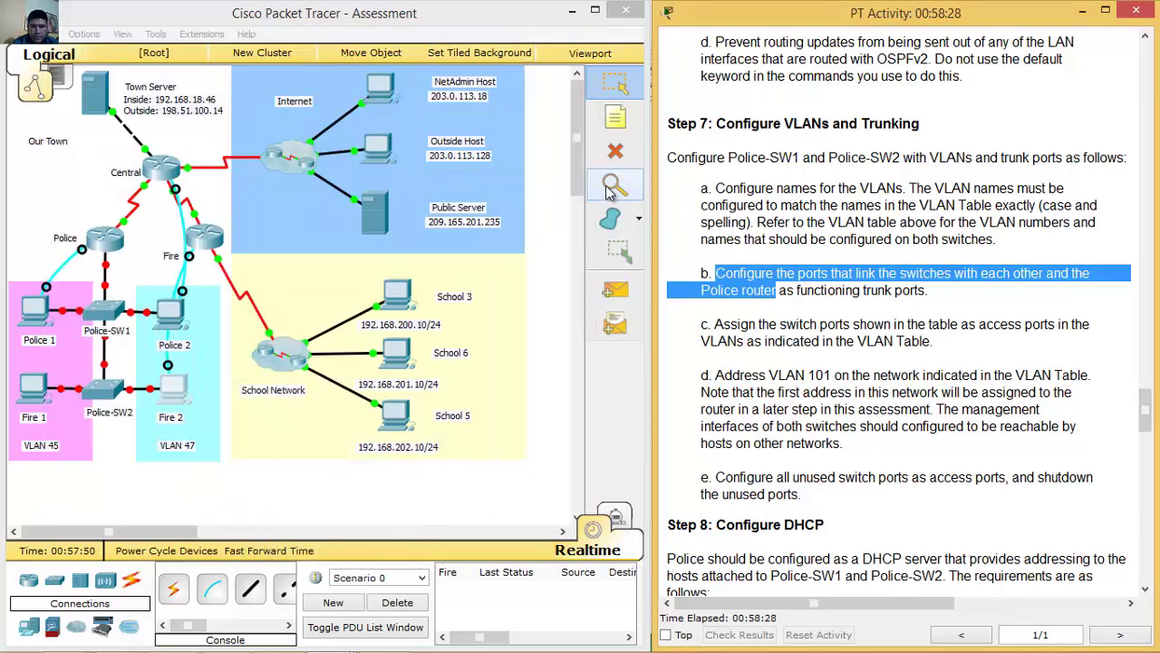
Connect a console cable from Fire 1 to Police-SW1's Console port.
{"action": "left_click_drag", "start_coordinate": [1145, 403], "coordinate": [1144, 231]}
{"action": "scroll", "coordinate": [1068, 283], "scroll_direction": "down", "scroll_amount": 10}
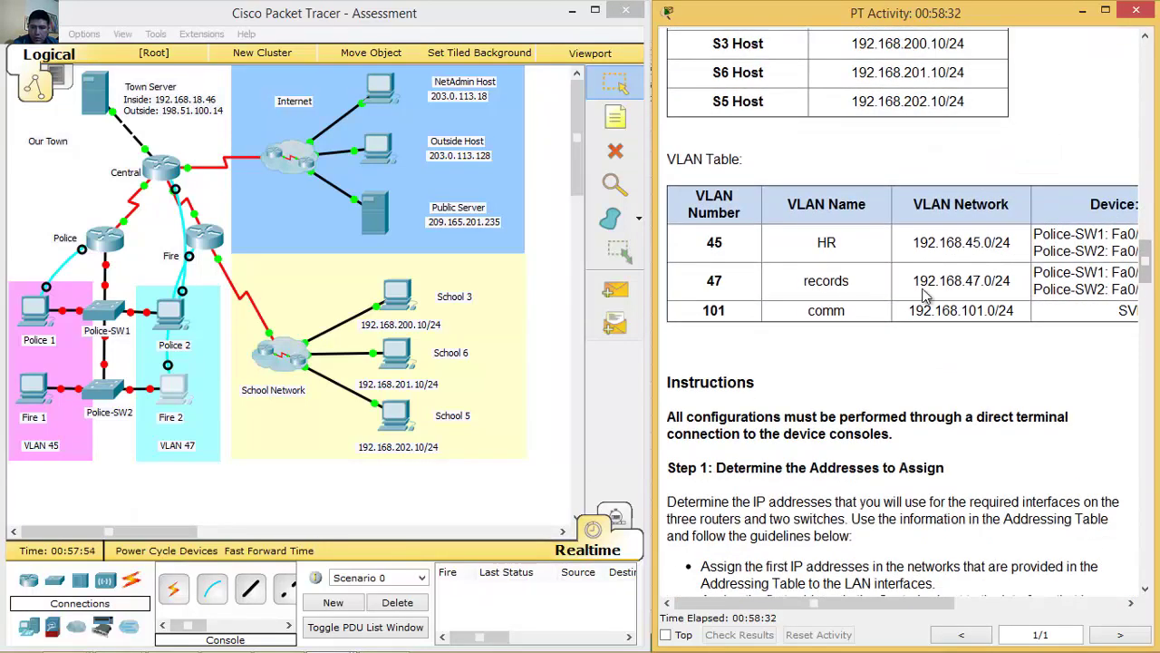
{"action": "left_click", "coordinate": [111, 317]}
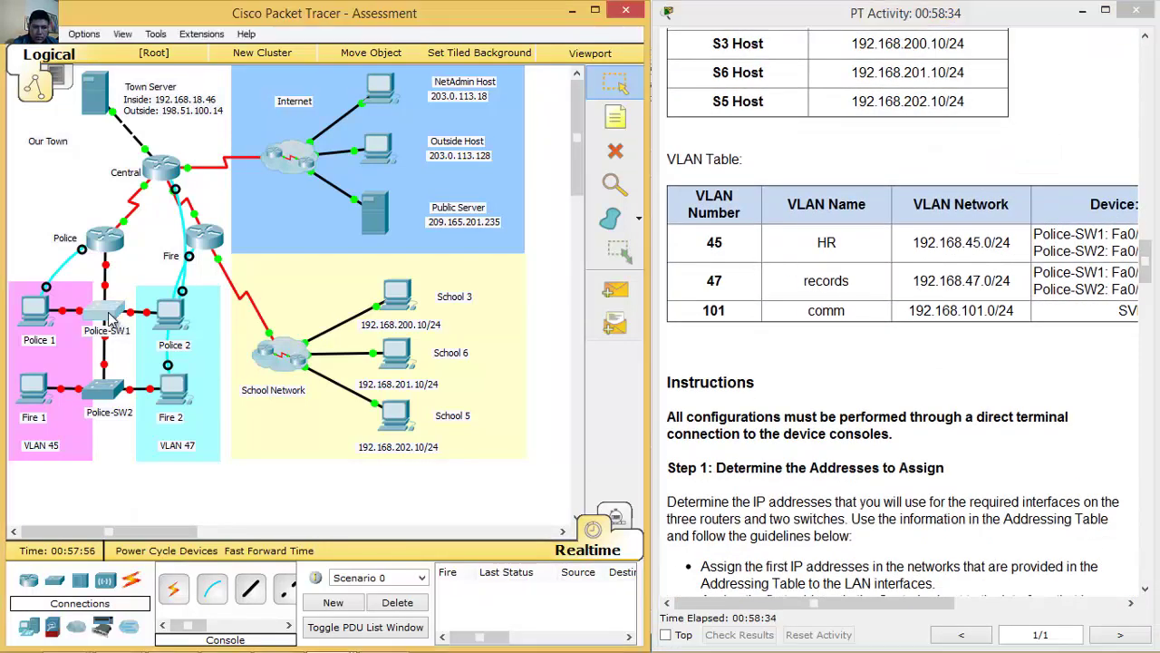
{"action": "left_click", "coordinate": [384, 351]}
{"action": "left_click", "coordinate": [212, 591]}
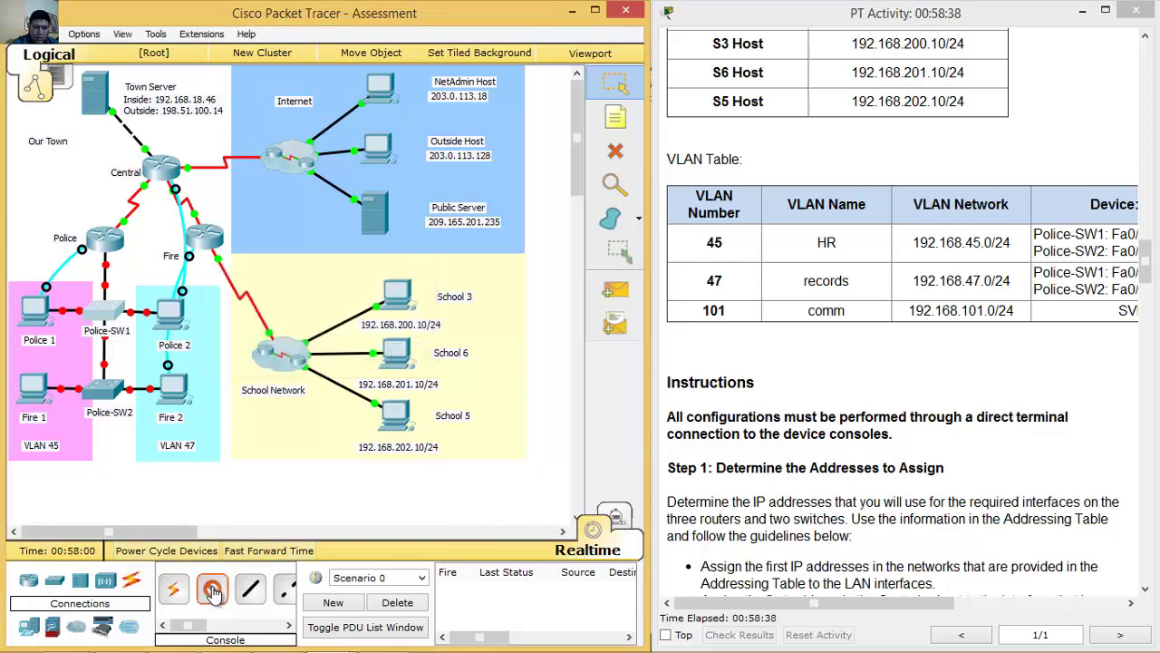
{"action": "left_click", "coordinate": [38, 385]}
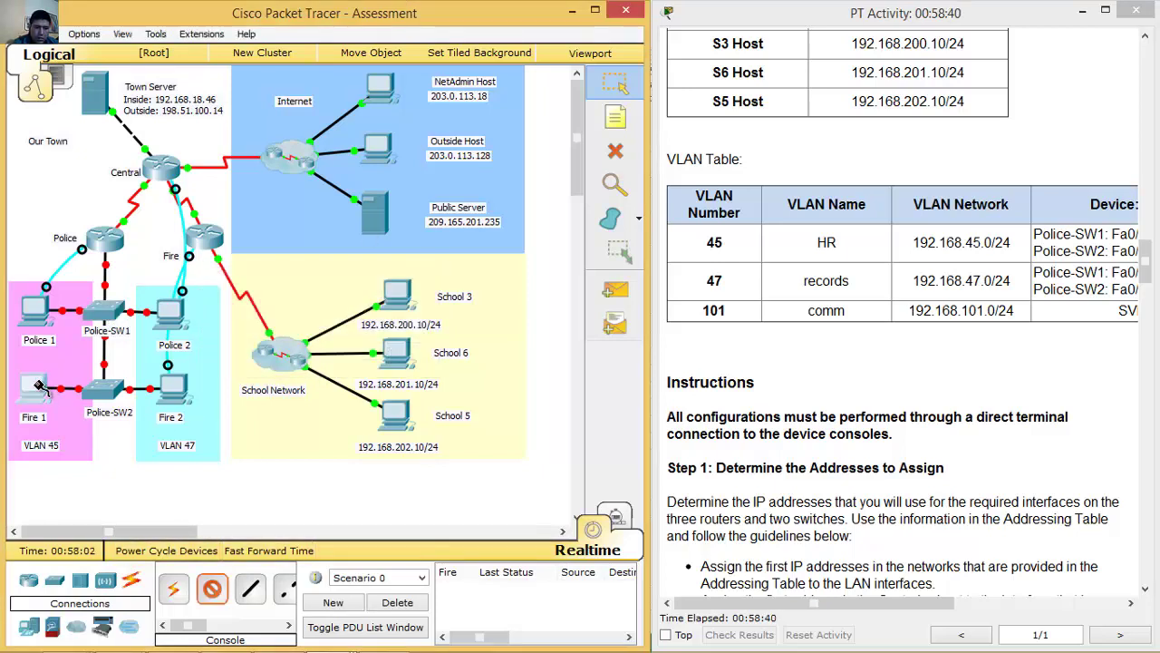
{"action": "left_click", "coordinate": [98, 392]}
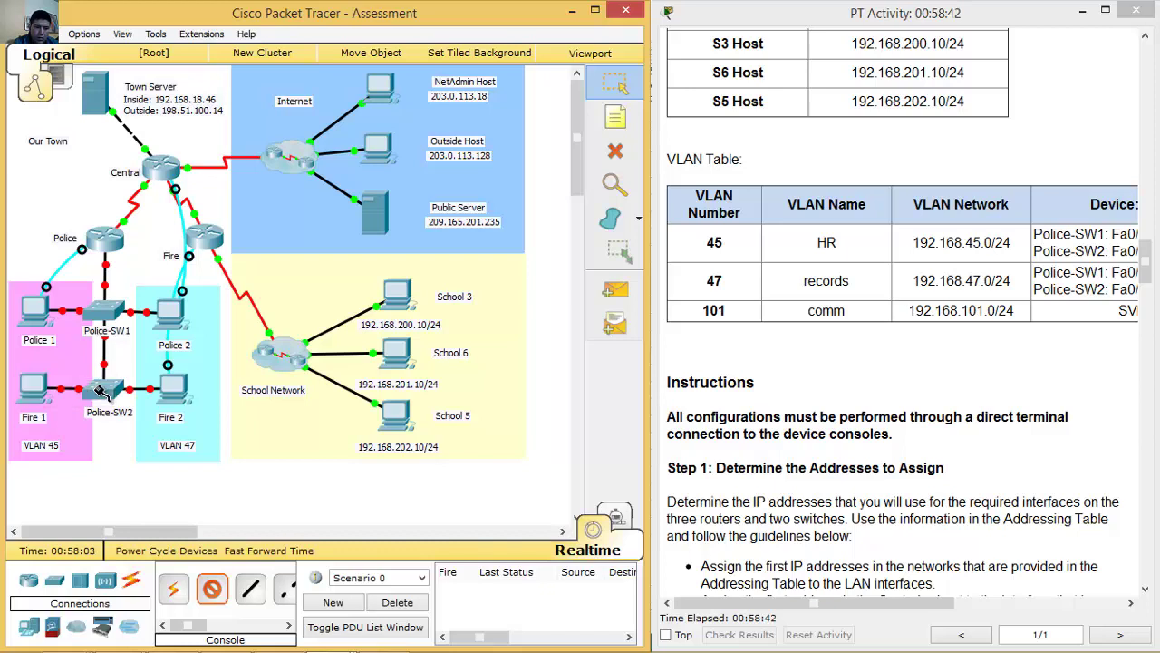
{"action": "left_click", "coordinate": [105, 316]}
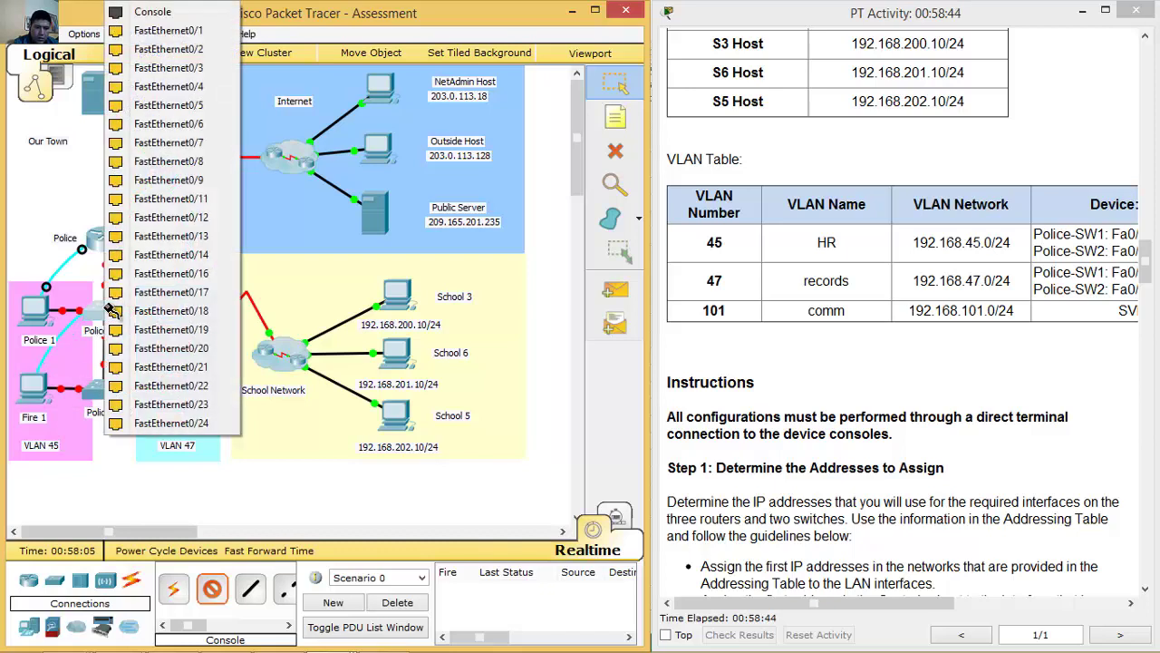
{"action": "left_click", "coordinate": [152, 12]}
Open Fire 1's terminal with default settings to reach the switch's S1> prompt.
{"action": "left_click", "coordinate": [35, 388]}
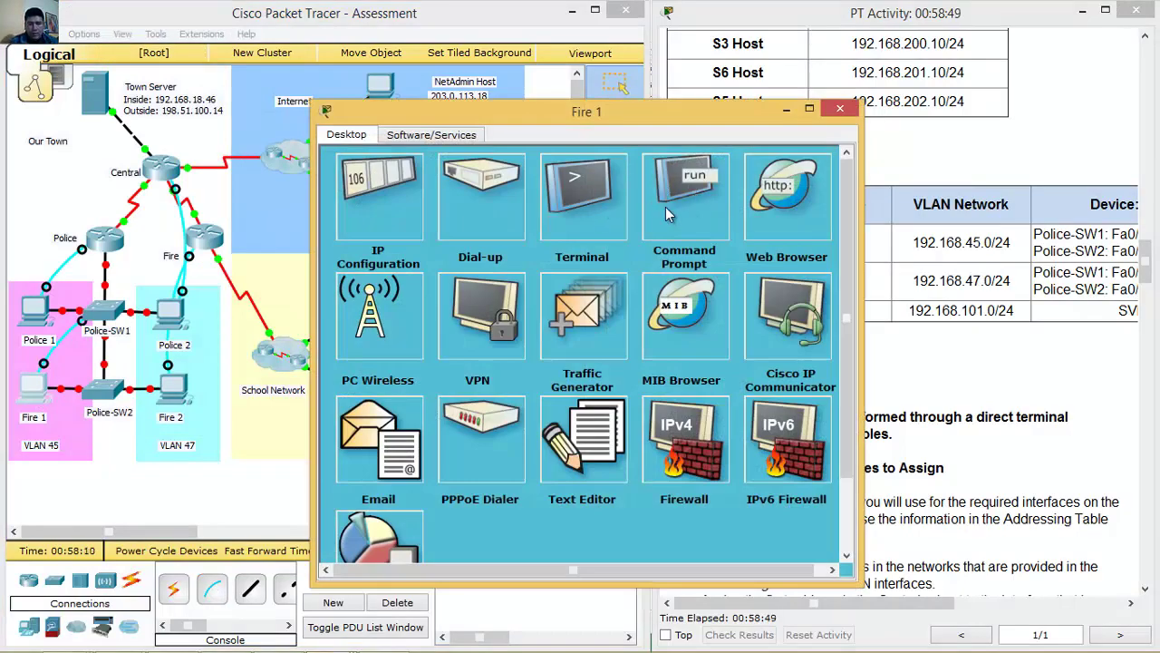
{"action": "left_click", "coordinate": [620, 210]}
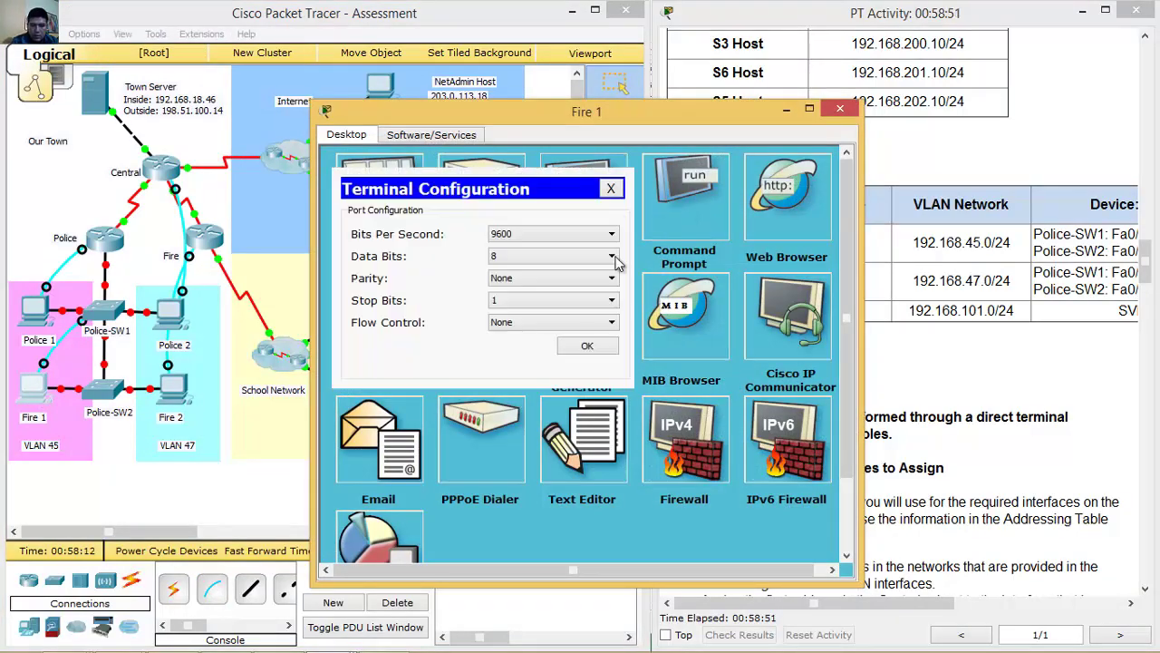
{"action": "left_click", "coordinate": [588, 345]}
{"action": "key", "text": "Return"}
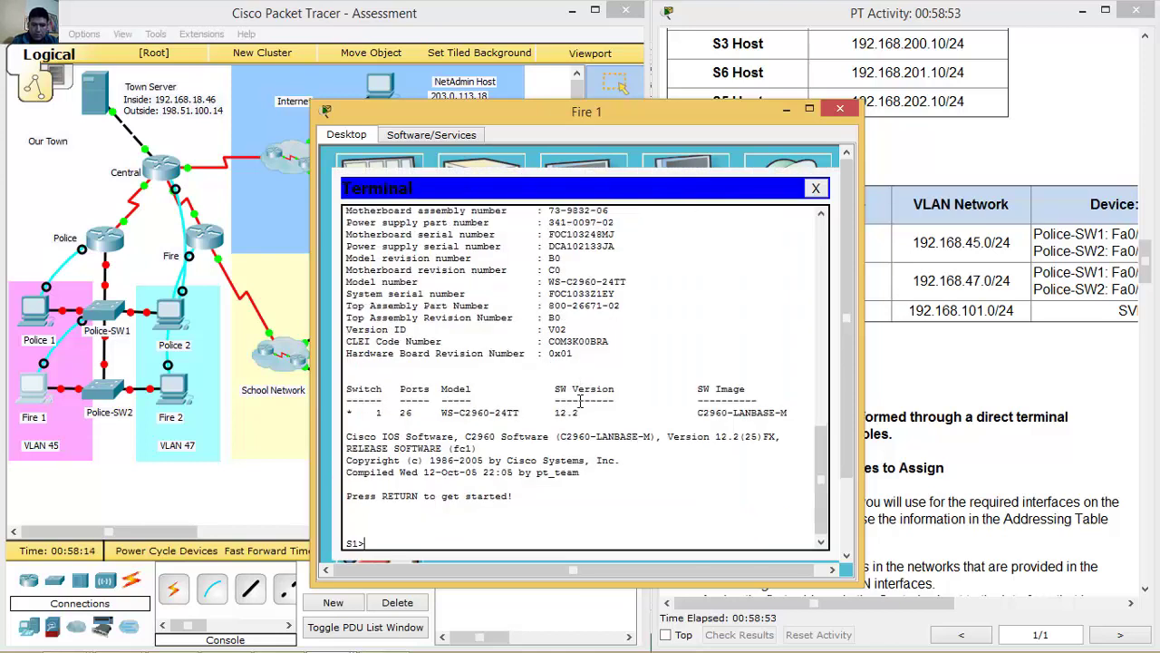
Enter global configuration on Police-SW1 and create VLAN 45 named HR.
{"action": "type", "text": "en"}
{"action": "key", "text": "Return"}
{"action": "type", "text": "conf t"}
{"action": "key", "text": "Return"}
{"action": "type", "text": "vlan"}
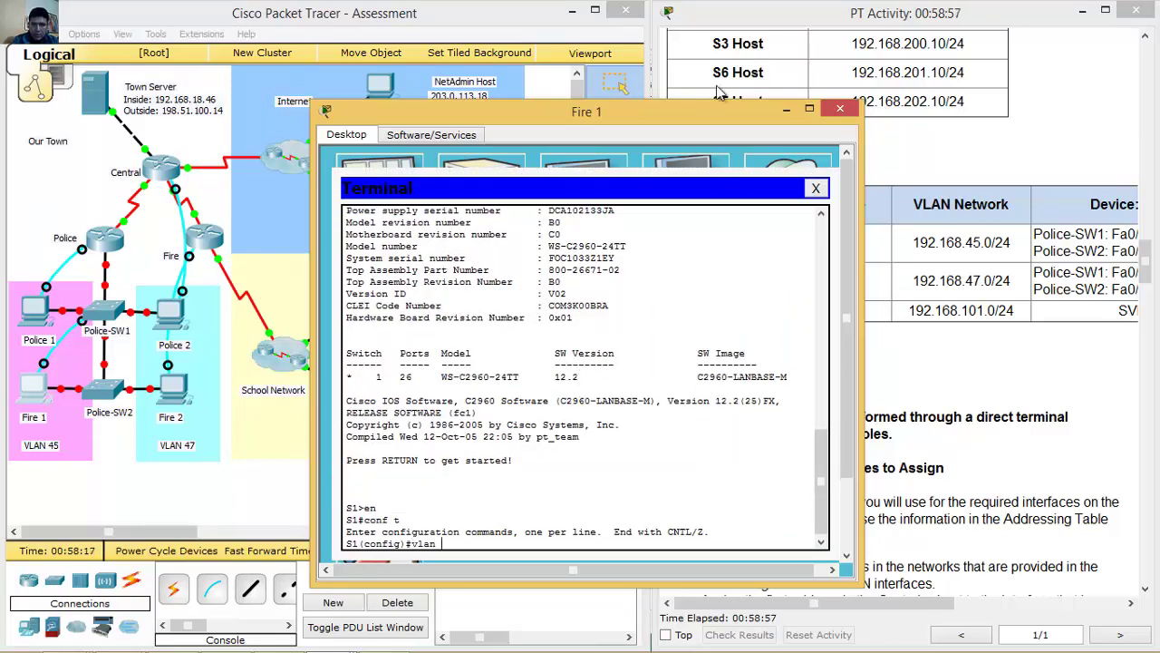
{"action": "left_click_drag", "start_coordinate": [696, 110], "coordinate": [481, 88]}
{"action": "type", "text": "lan "}
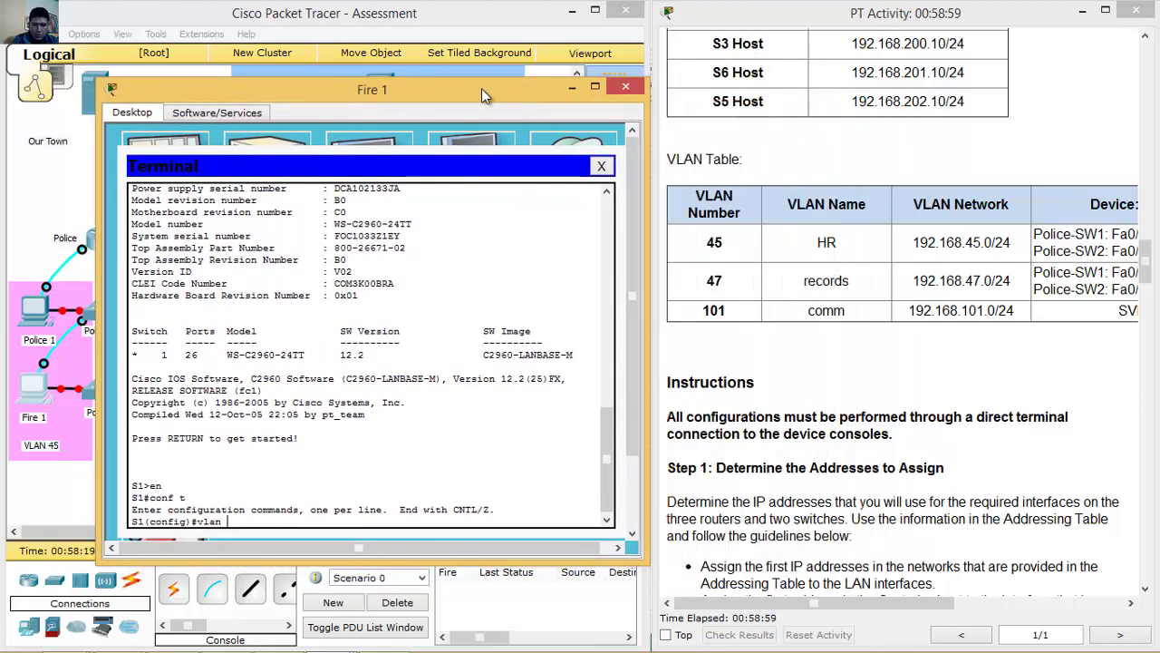
{"action": "type", "text": "45"}
{"action": "key", "text": "Return"}
{"action": "type", "text": "name HR"}
{"action": "key", "text": "Return"}
Create VLAN 47 named records and VLAN 101 named comm.
{"action": "type", "text": "vlan)#vlan 47"}
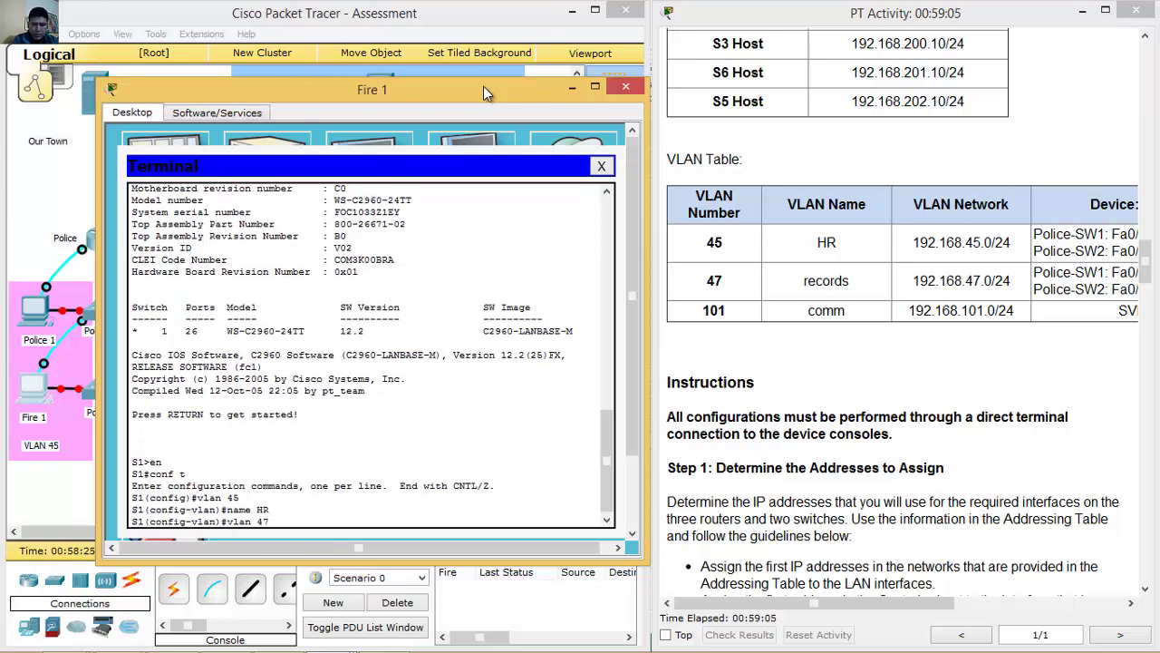
{"action": "key", "text": "Return"}
{"action": "type", "text": "name records"}
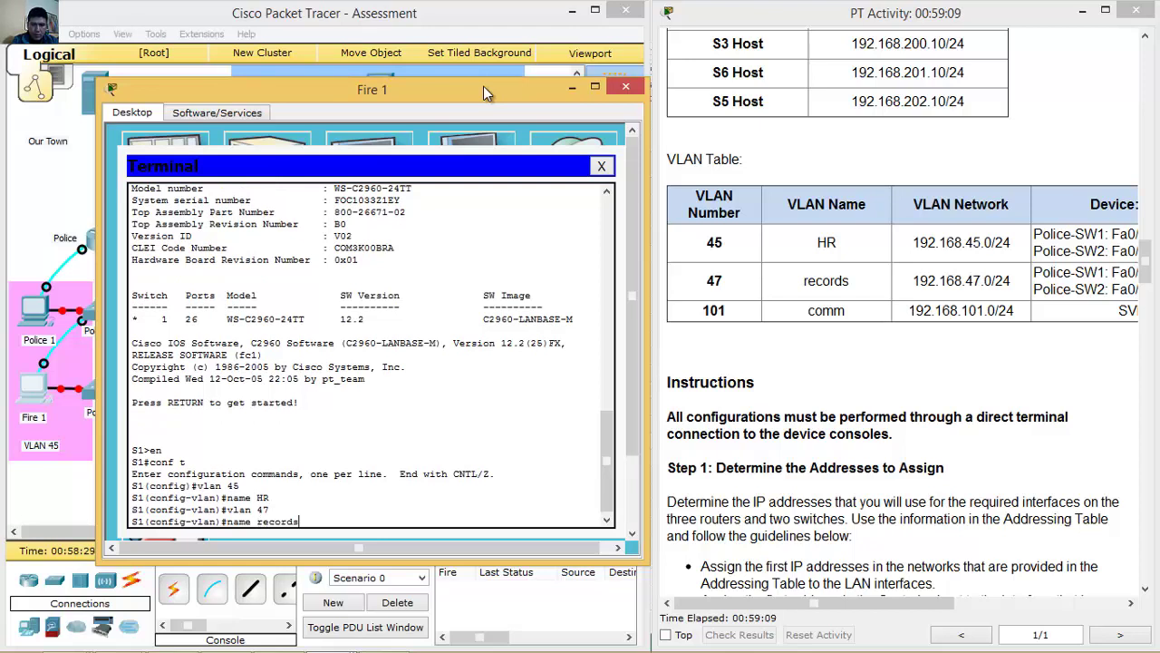
{"action": "key", "text": "Return"}
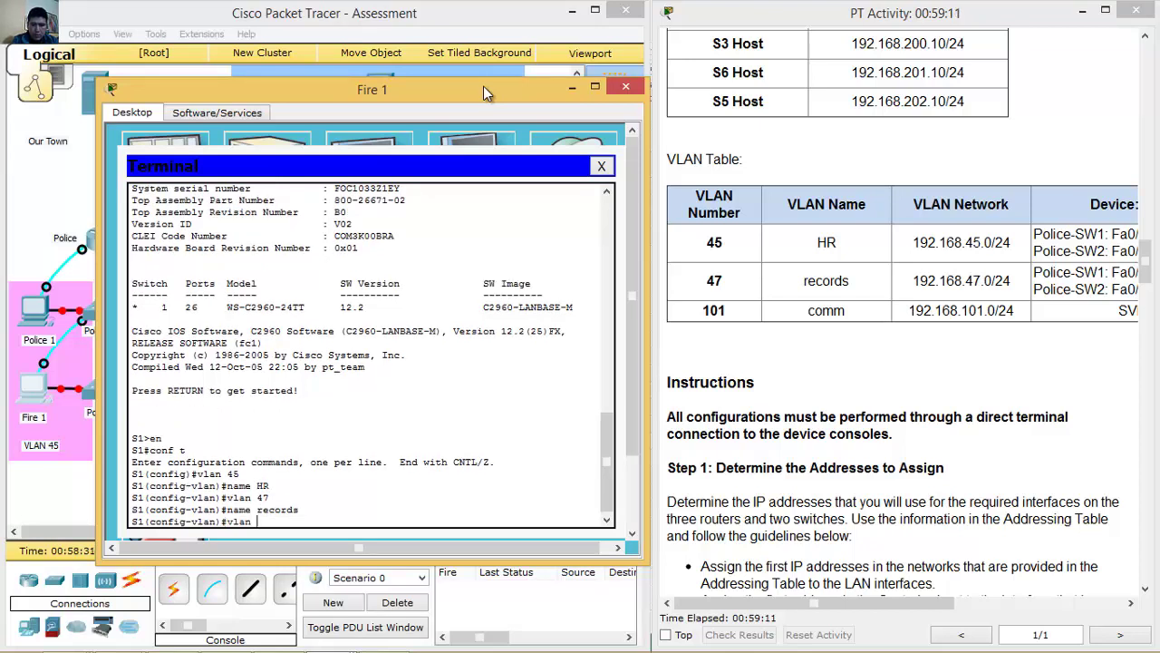
{"action": "type", "text": "vlan 101"}
{"action": "key", "text": "Return"}
{"action": "type", "text": "name comm"}
{"action": "key", "text": "Return"}
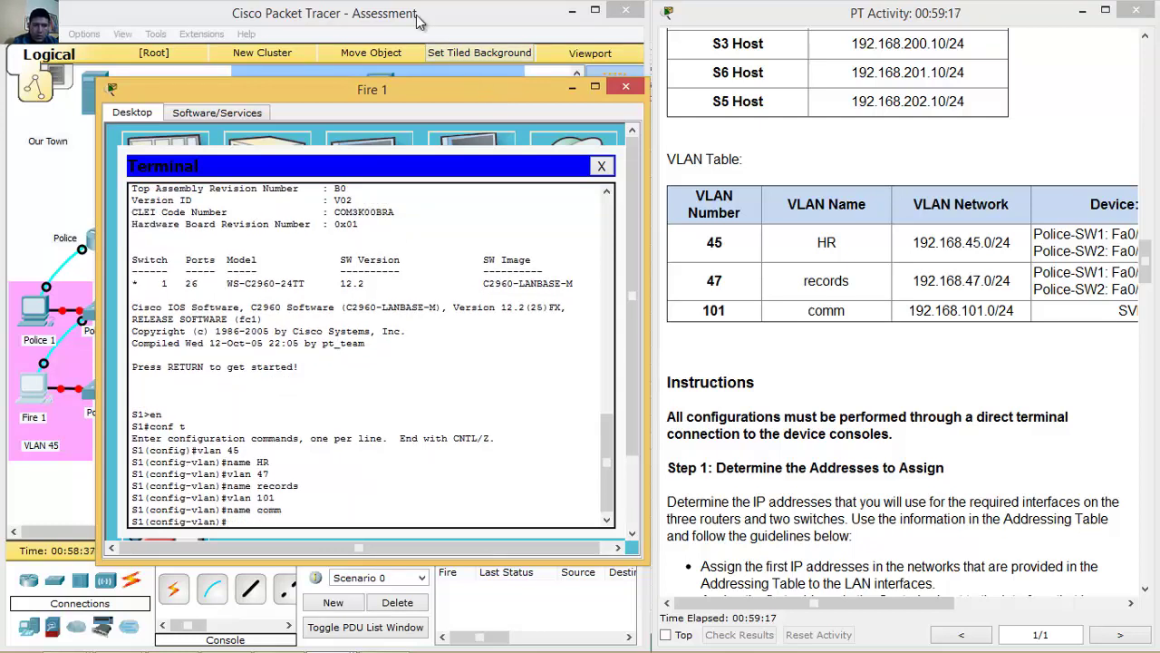
{"action": "left_click", "coordinate": [97, 288]}
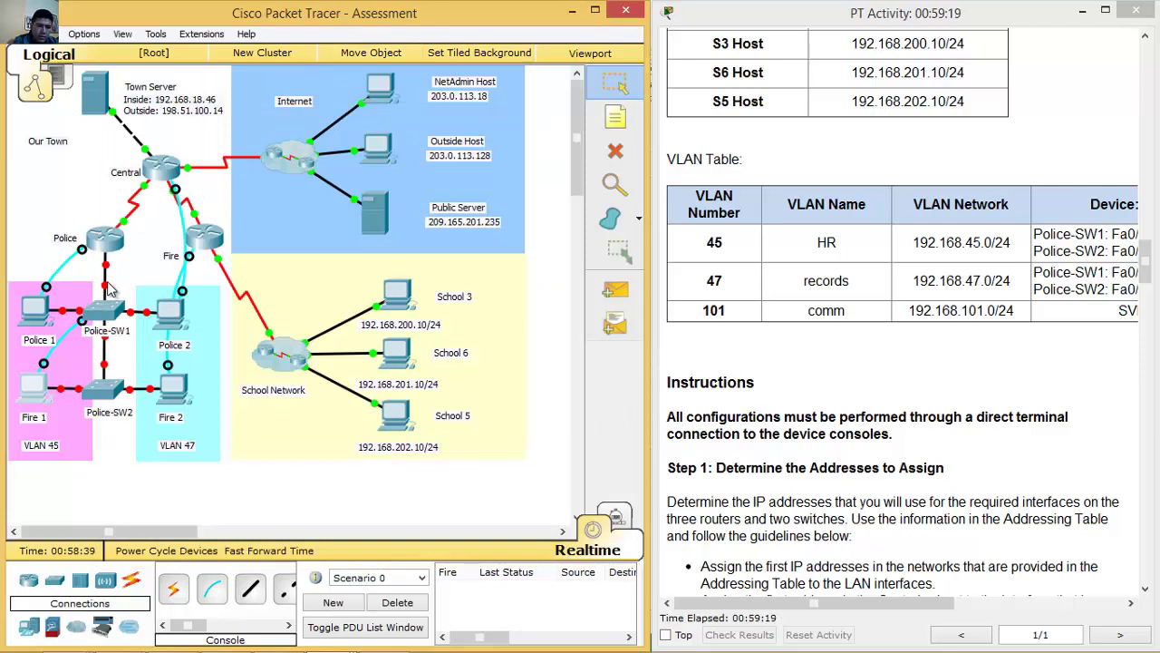
Set interfaces g0/1 and g0/2 on S1 to switchport mode trunk.
{"action": "mouse_move", "coordinate": [106, 290]}
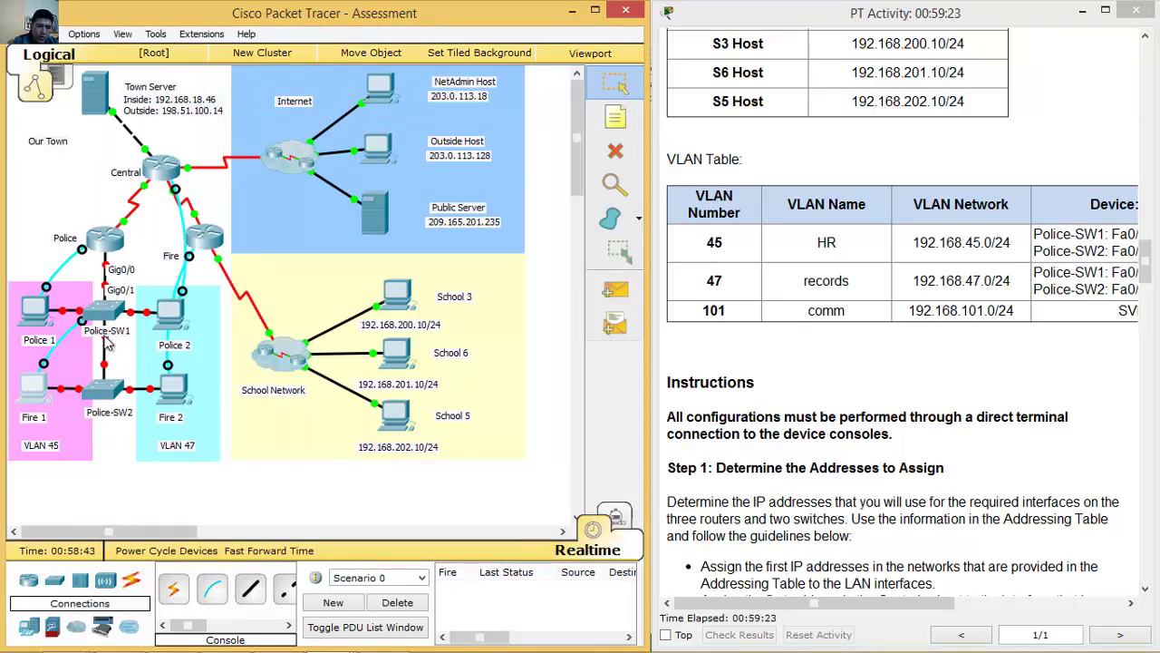
{"action": "mouse_move", "coordinate": [106, 337]}
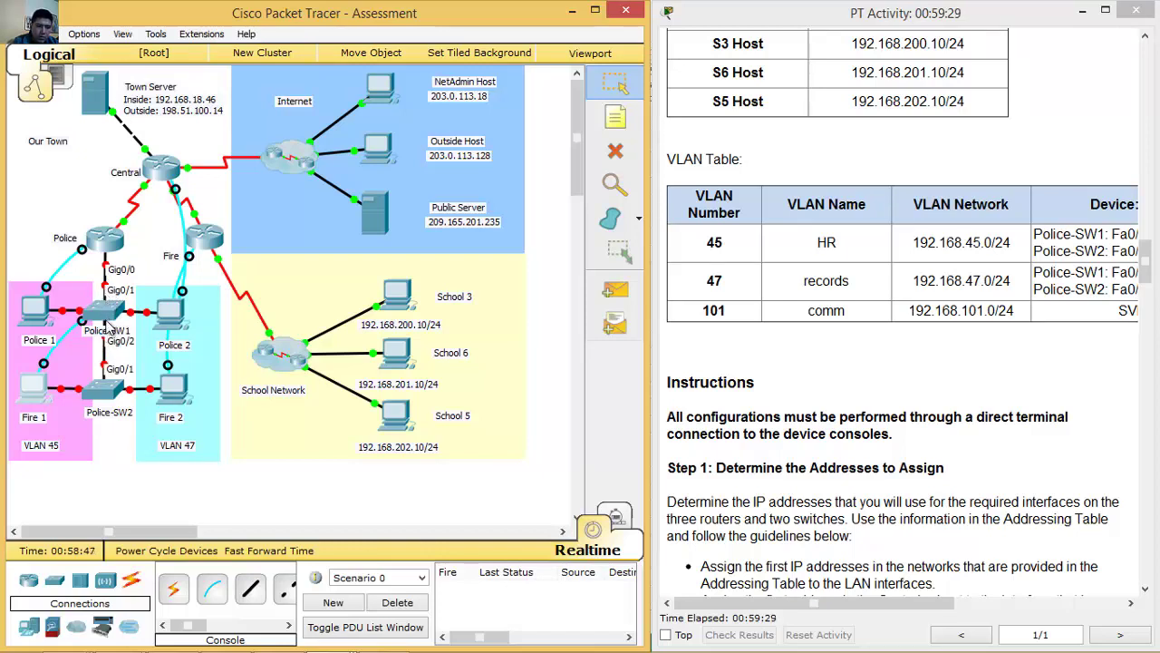
{"action": "left_click", "coordinate": [37, 390]}
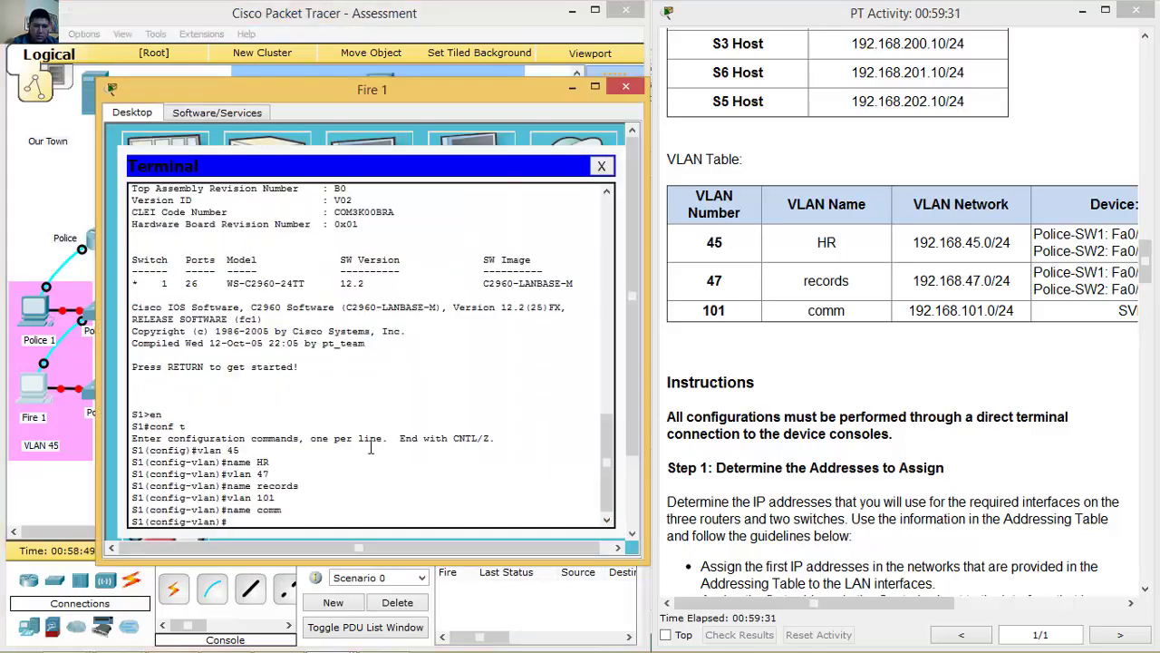
{"action": "type", "text": "int g0/1"}
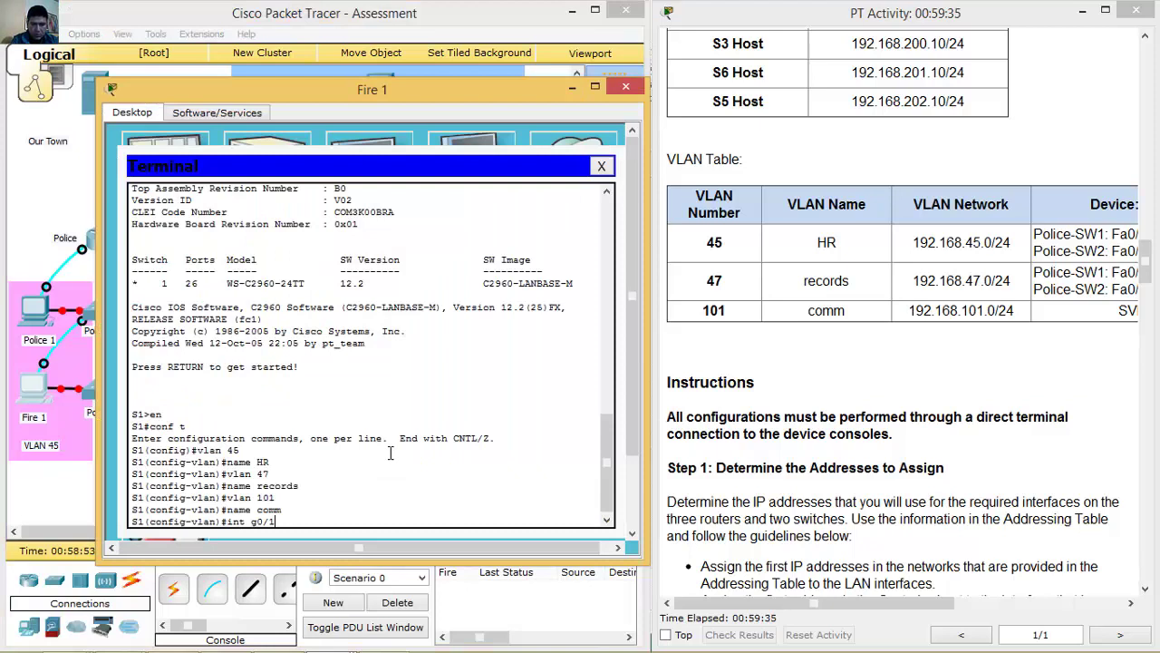
{"action": "key", "text": "Return"}
{"action": "type", "text": "switchport mode trunk"}
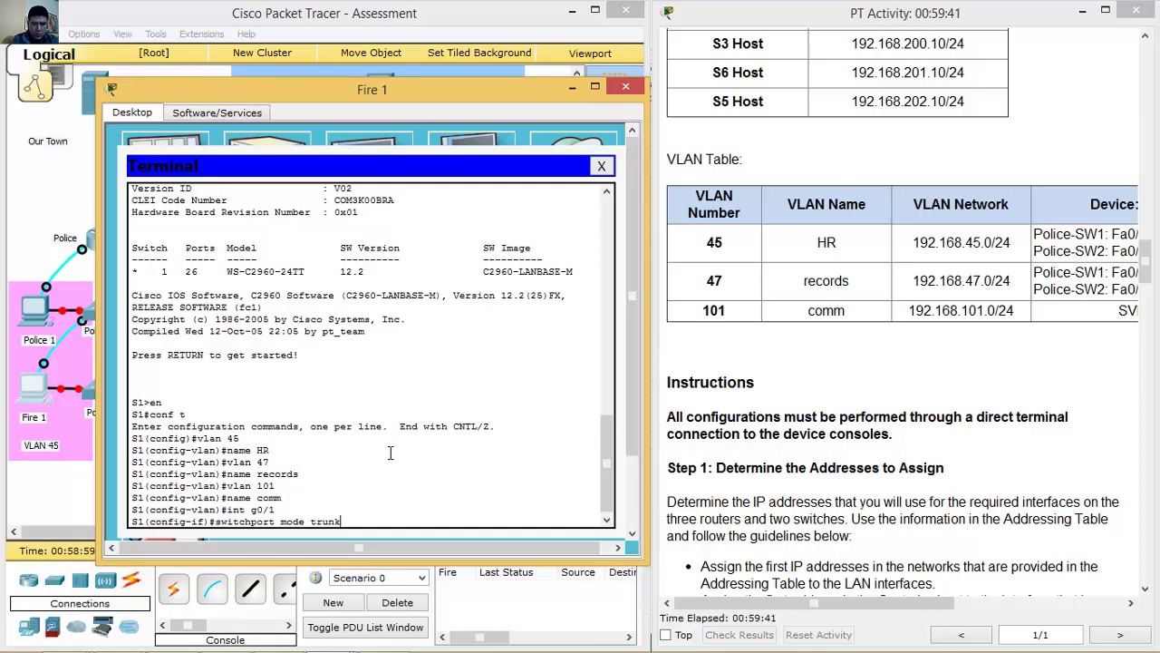
{"action": "key", "text": "Return"}
{"action": "type", "text": "int g0/1"}
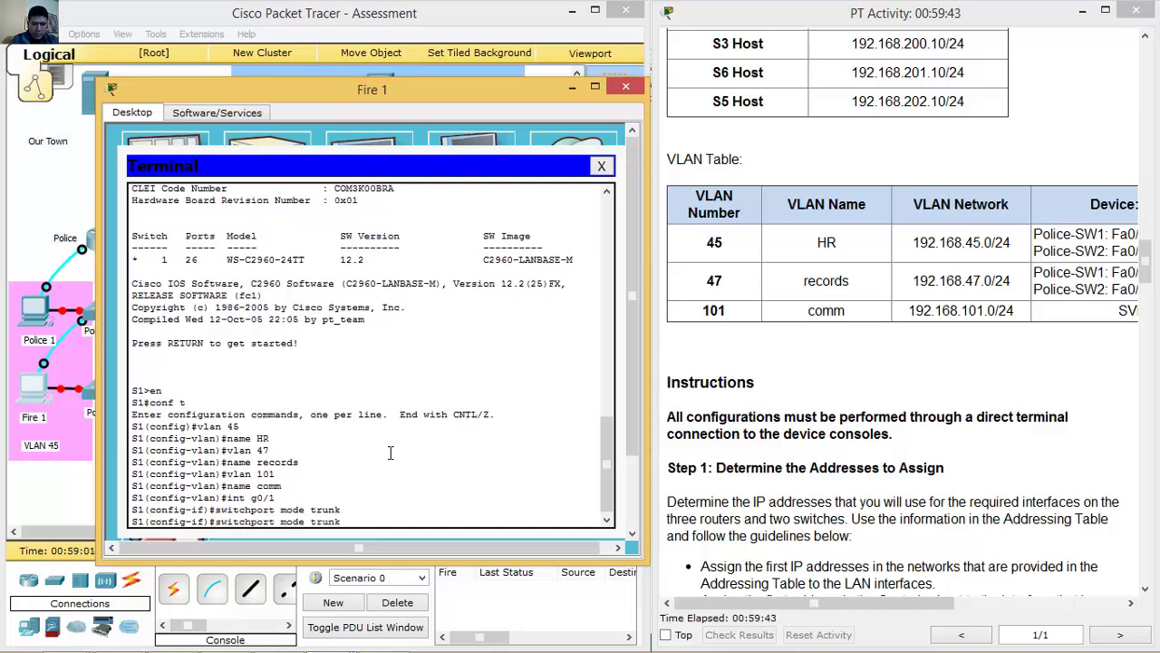
{"action": "type", "text": "2"}
{"action": "key", "text": "Return"}
{"action": "key", "text": "Up"}
{"action": "key", "text": "Up"}
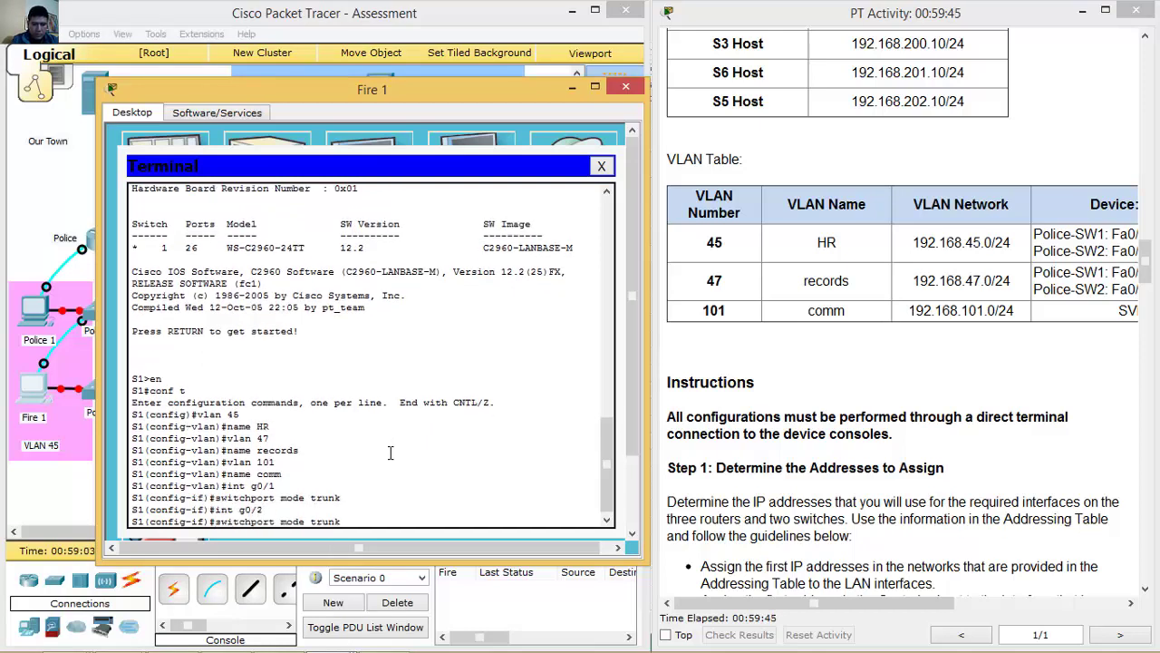
{"action": "key", "text": "Return"}
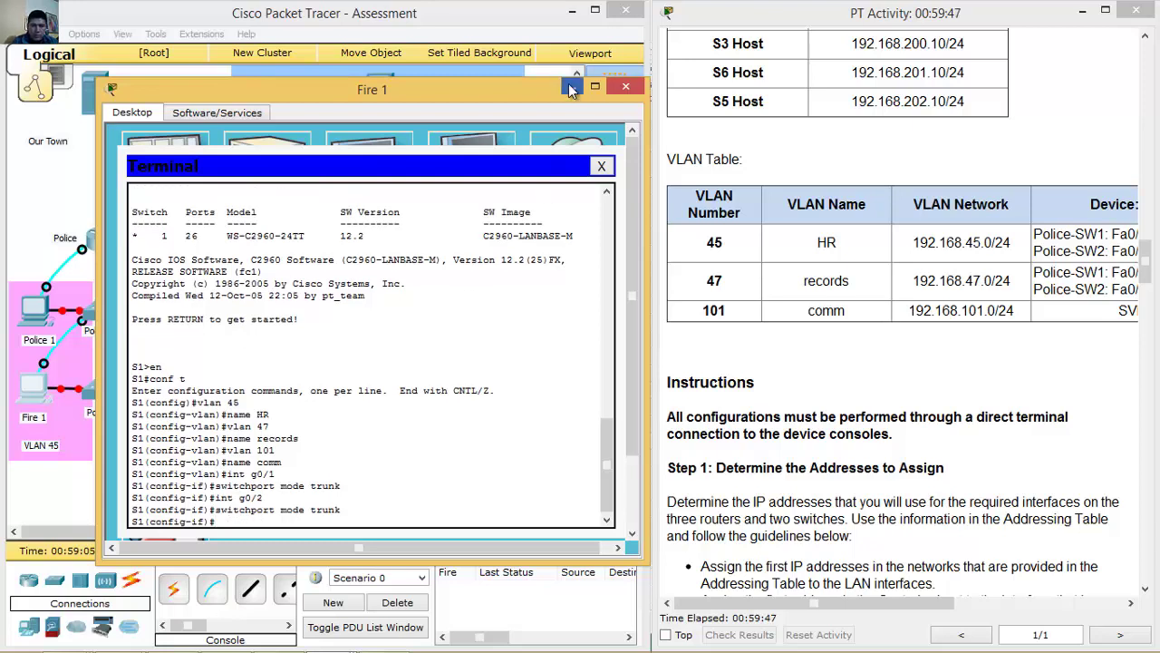
Run no shutdown on S1's g0/1 and g0/2 interfaces.
{"action": "left_click", "coordinate": [572, 88]}
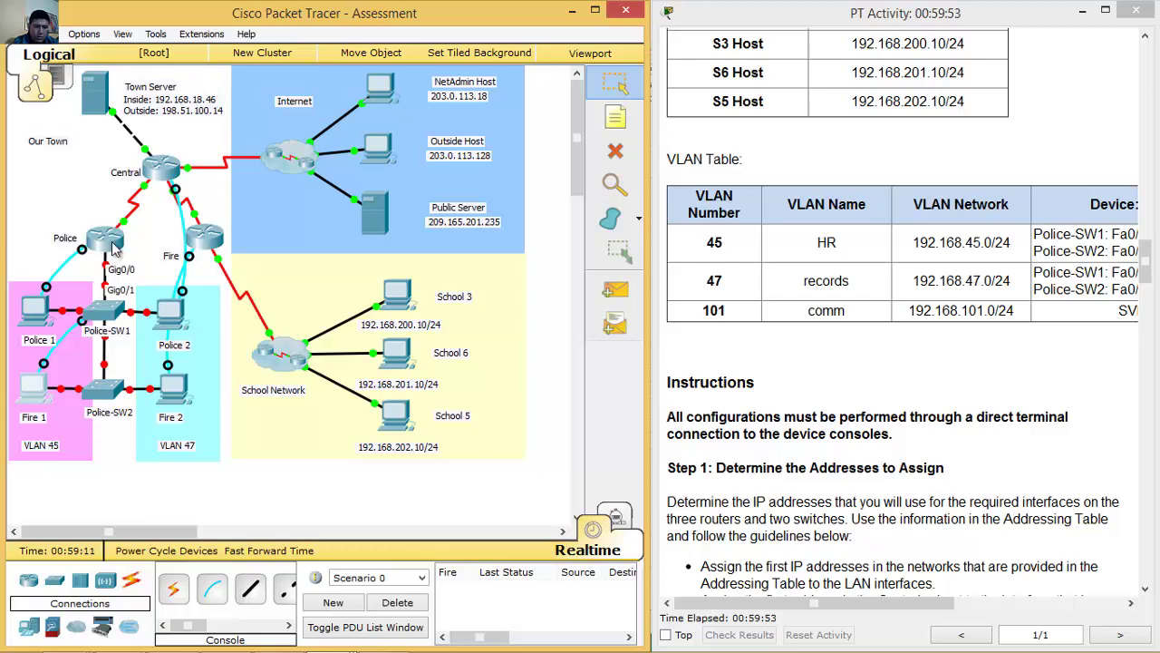
{"action": "left_click", "coordinate": [106, 313]}
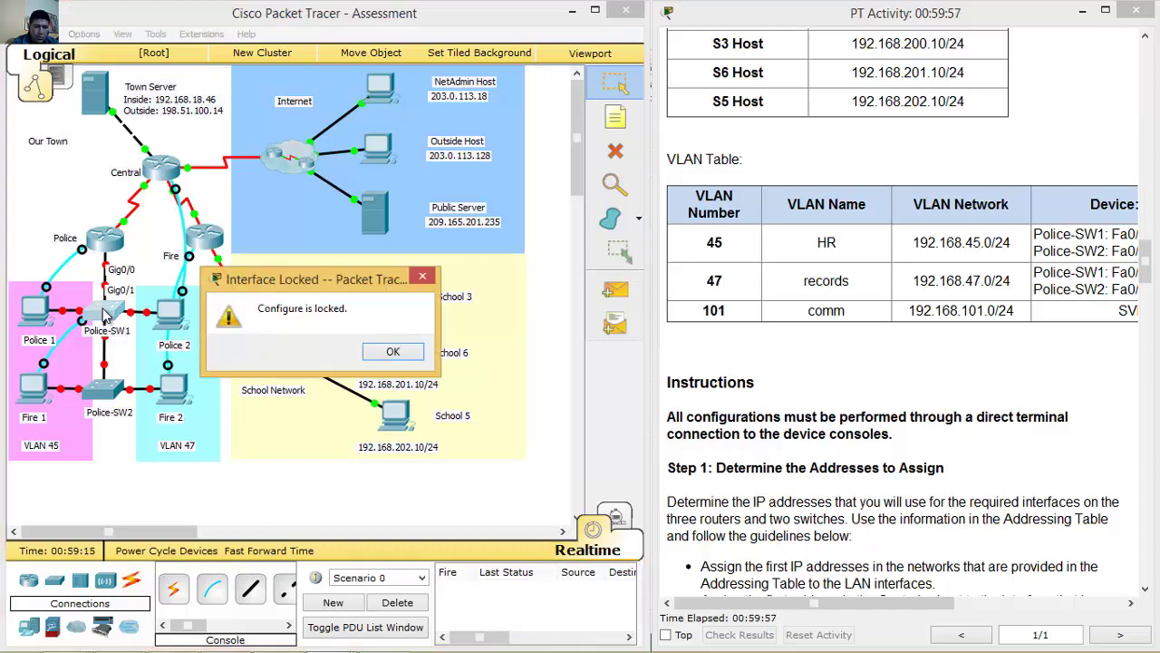
{"action": "left_click", "coordinate": [396, 353]}
{"action": "left_click", "coordinate": [33, 388]}
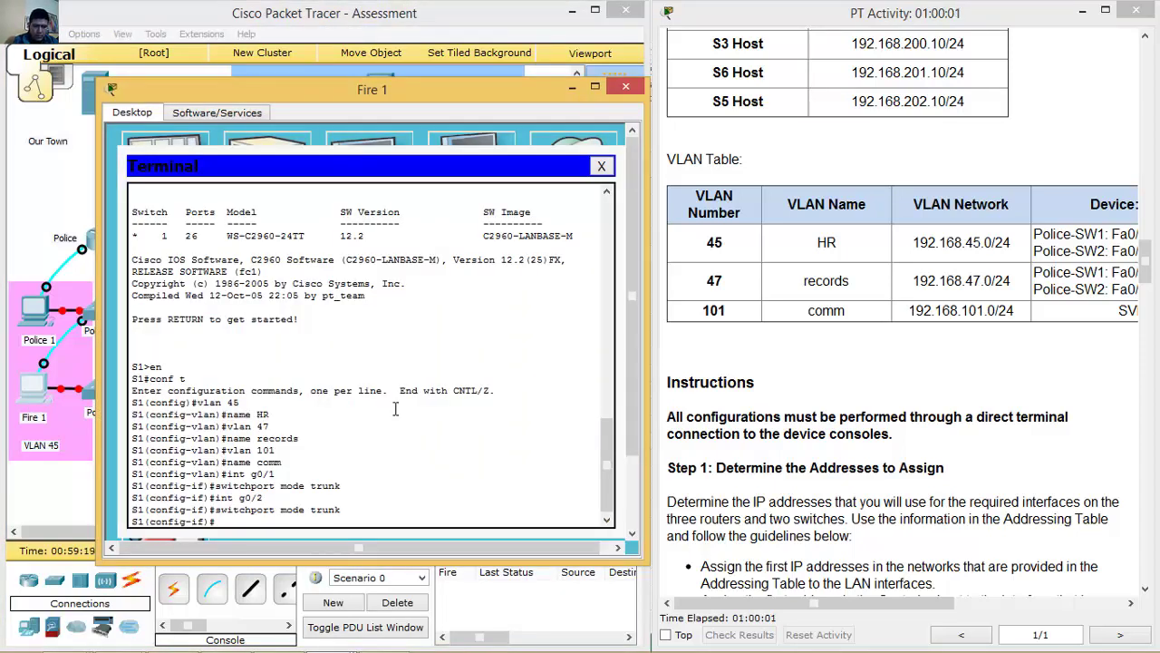
{"action": "key", "text": "Up"}
{"action": "key", "text": "Up"}
{"action": "key", "text": "Up"}
{"action": "key", "text": "Up"}
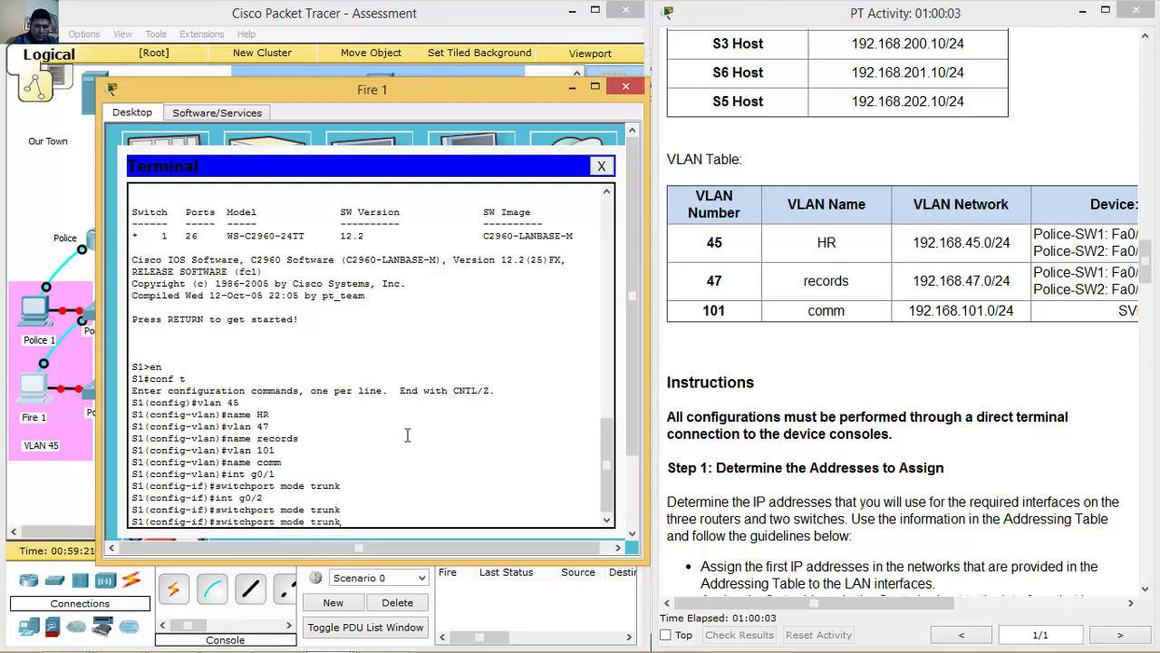
{"action": "key", "text": "Return"}
{"action": "type", "text": "no shutdown"}
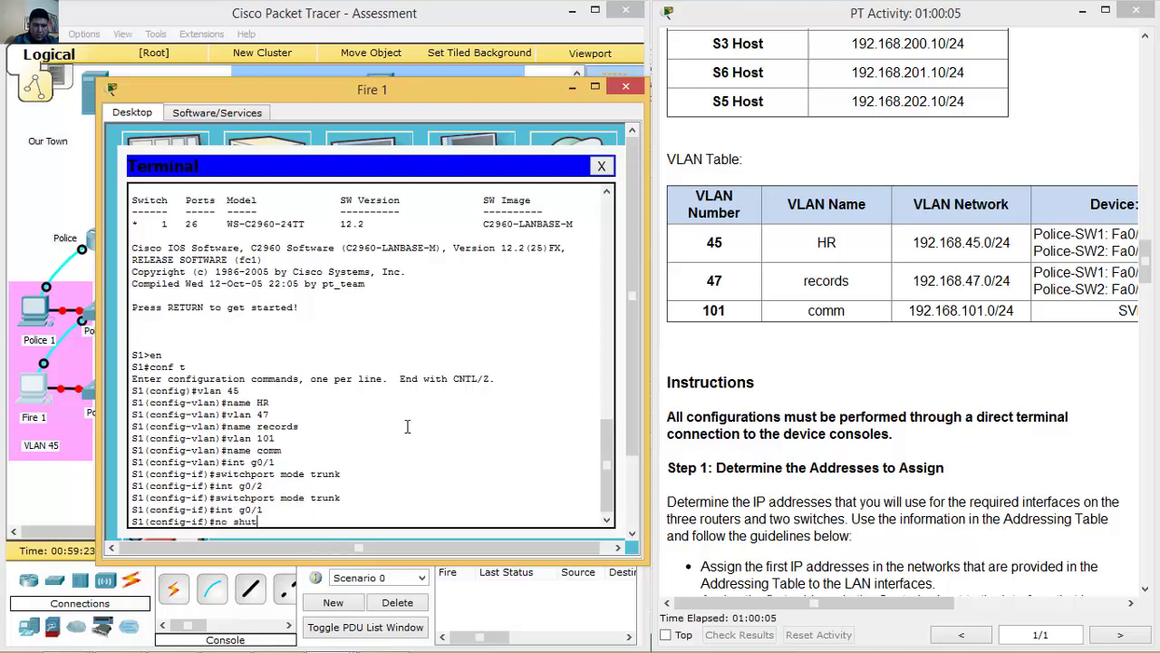
{"action": "key", "text": "Return"}
{"action": "key", "text": "Up"}
{"action": "key", "text": "Up"}
{"action": "key", "text": "Return"}
{"action": "key", "text": "Up"}
{"action": "key", "text": "Up"}
{"action": "key", "text": "Return"}
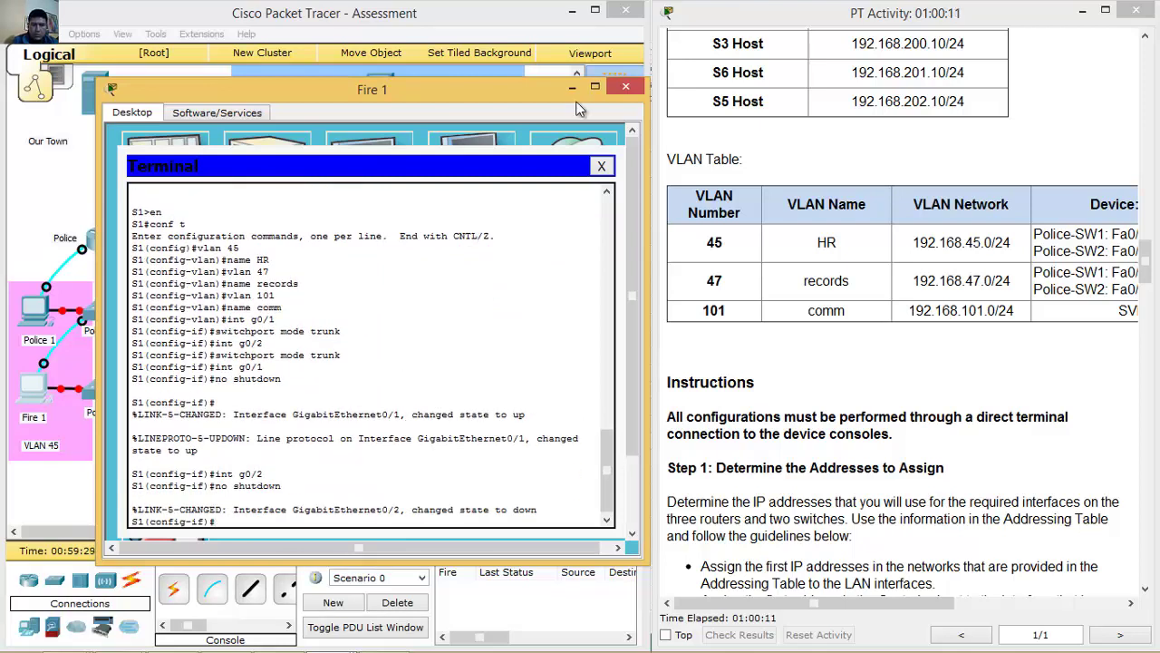
Run a console cable from School 5's RS 232 port to Police-SW2.
{"action": "left_click", "coordinate": [572, 87]}
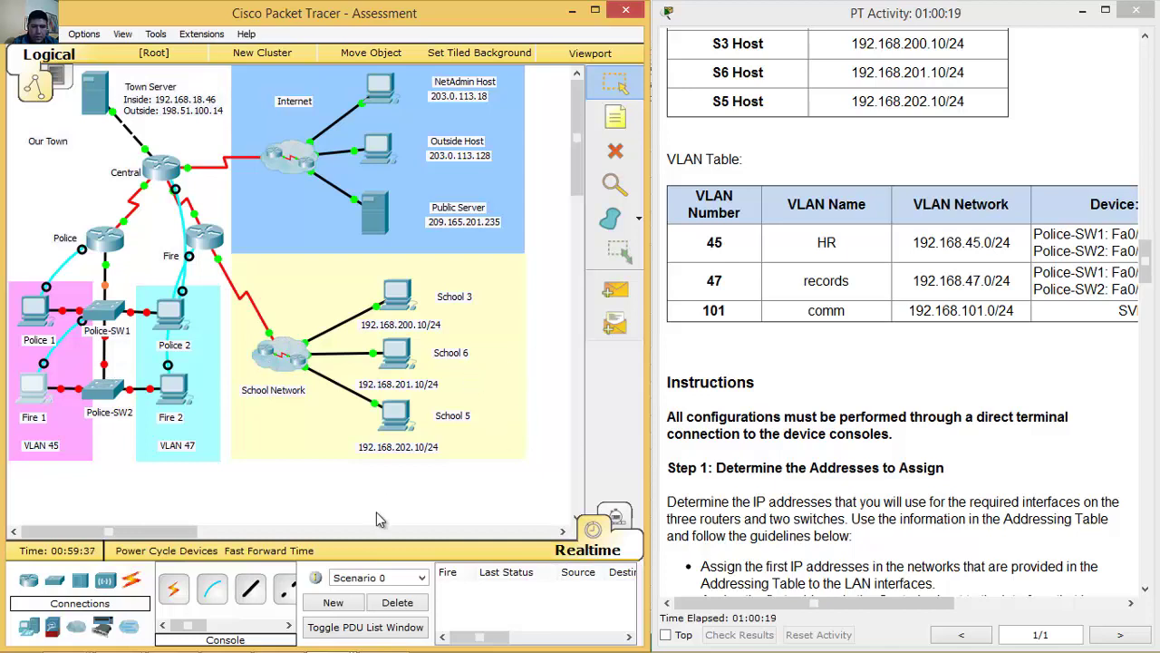
{"action": "left_click", "coordinate": [215, 593]}
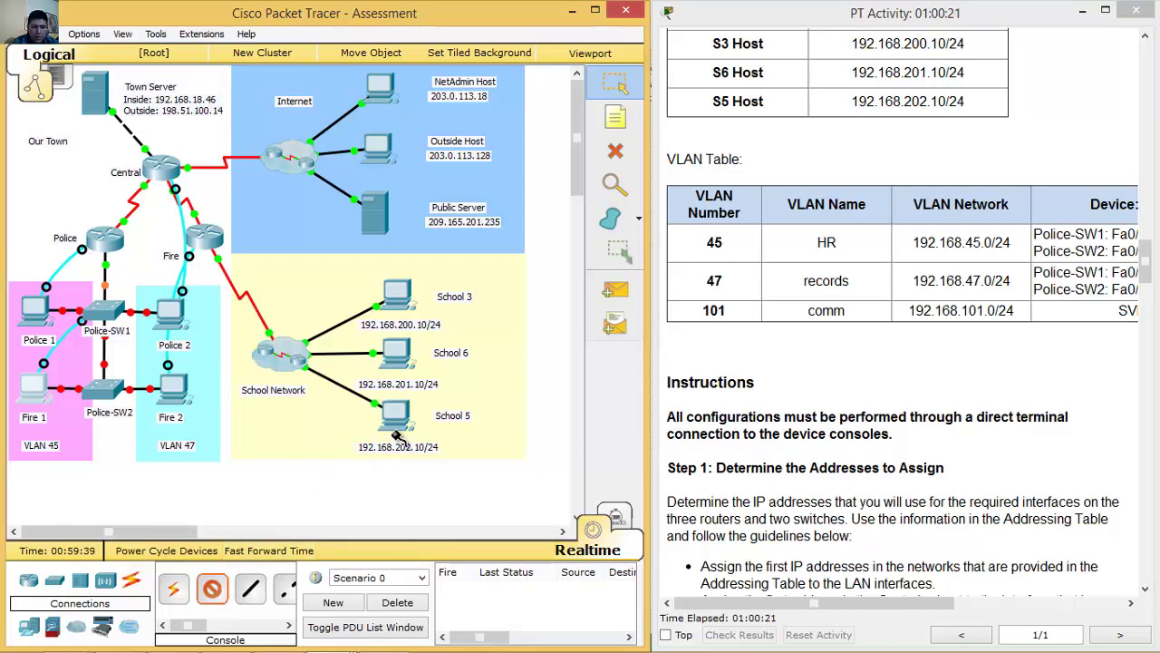
{"action": "left_click", "coordinate": [403, 426]}
{"action": "left_click", "coordinate": [415, 430]}
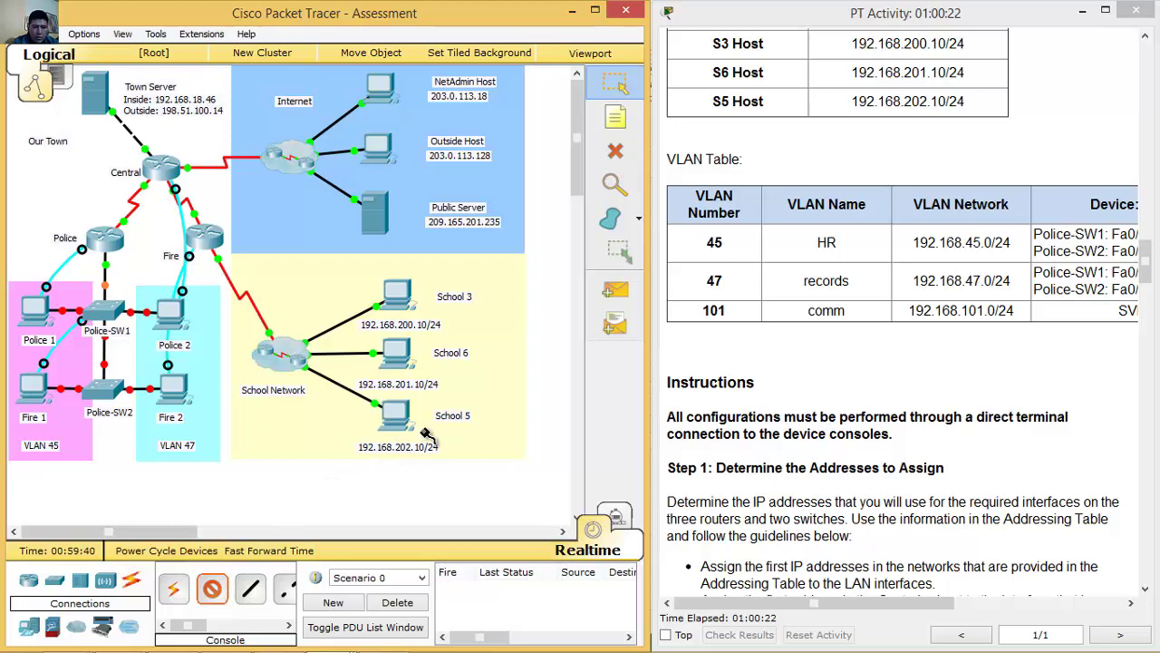
{"action": "left_click", "coordinate": [105, 385]}
Attach the cable to Police-SW2's Console port and open School 5's terminal.
{"action": "left_click", "coordinate": [150, 12]}
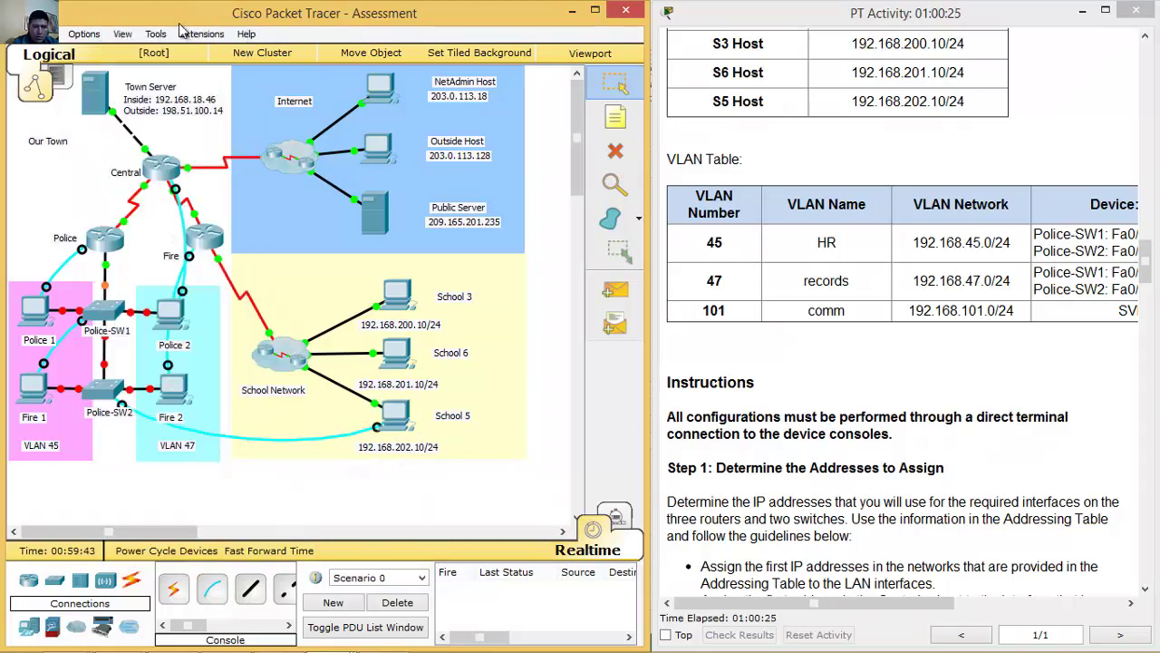
{"action": "left_click", "coordinate": [395, 415]}
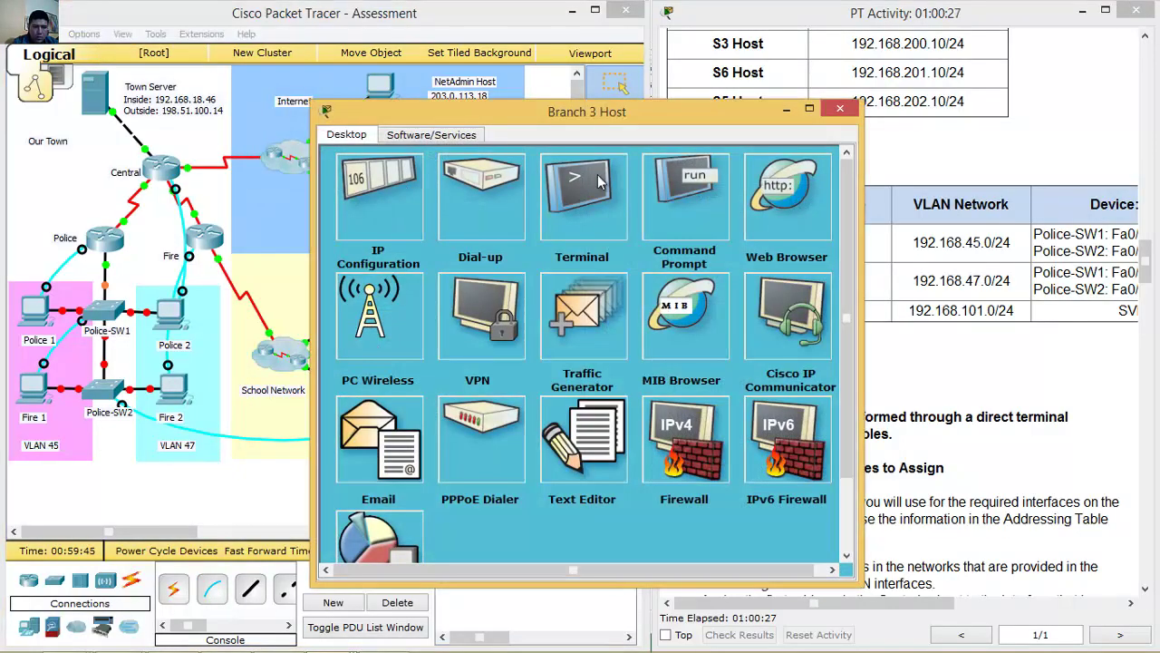
{"action": "left_click", "coordinate": [591, 206]}
{"action": "left_click", "coordinate": [585, 345]}
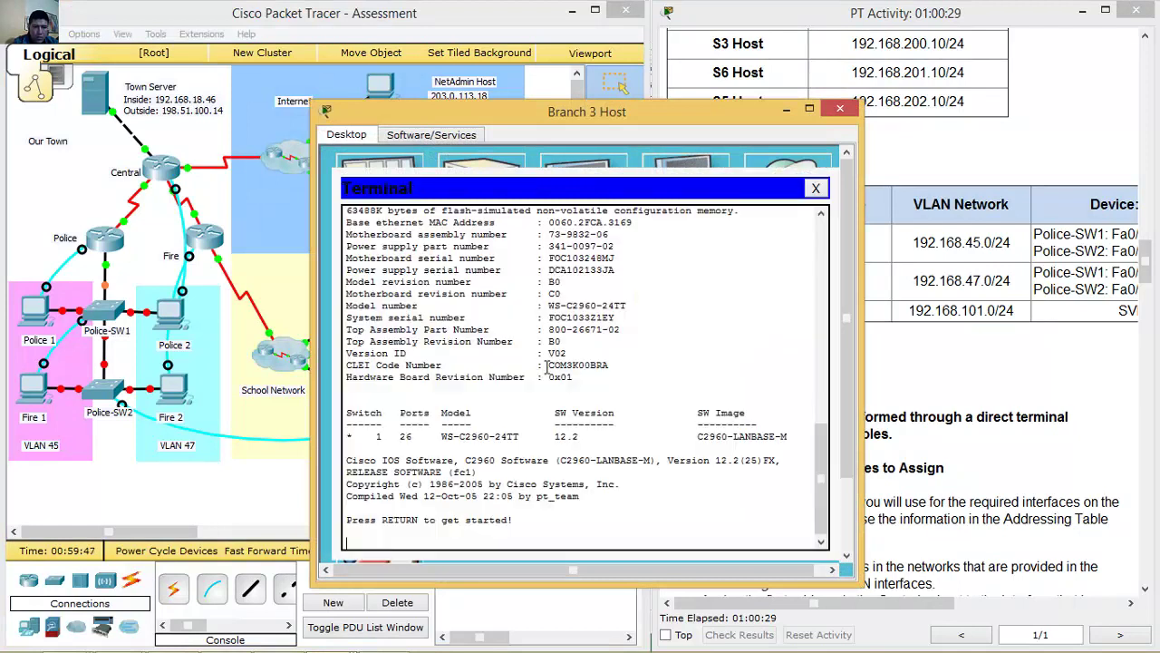
{"action": "key", "text": "Return"}
{"action": "left_click_drag", "start_coordinate": [635, 120], "coordinate": [435, 92]}
Enter global configuration on Police-SW2 and create VLAN 45 named HR.
{"action": "type", "text": "en"}
{"action": "key", "text": "Return"}
{"action": "type", "text": "conf t"}
{"action": "key", "text": "Return"}
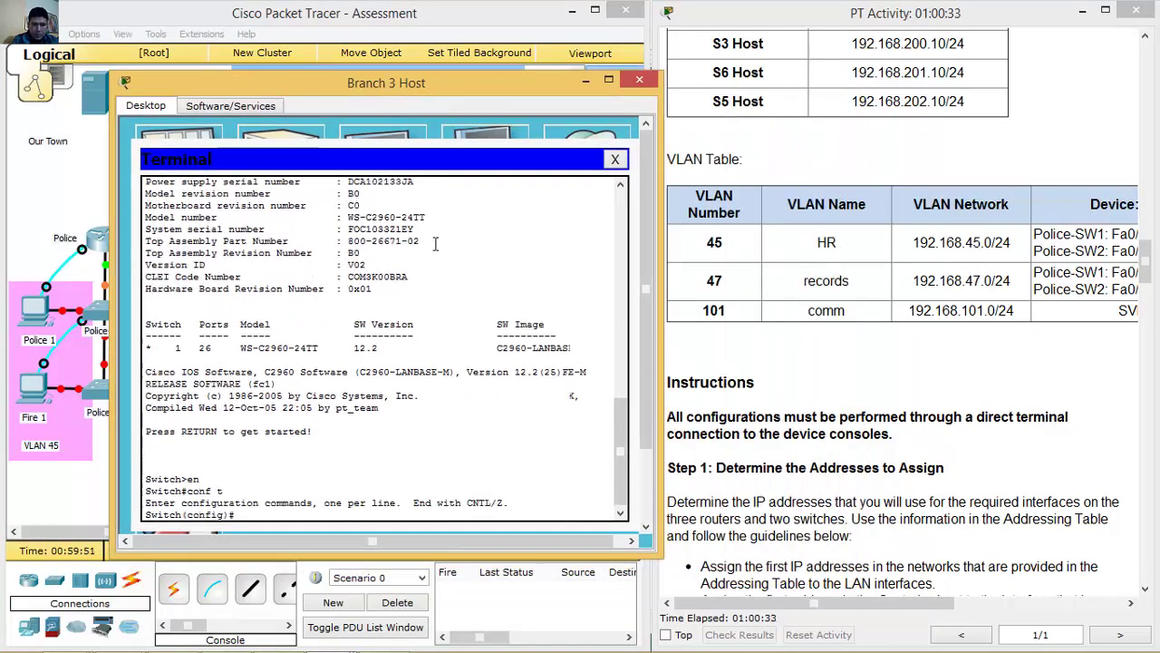
{"action": "type", "text": "vlan 45"}
{"action": "key", "text": "Return"}
{"action": "type", "text": "name HR"}
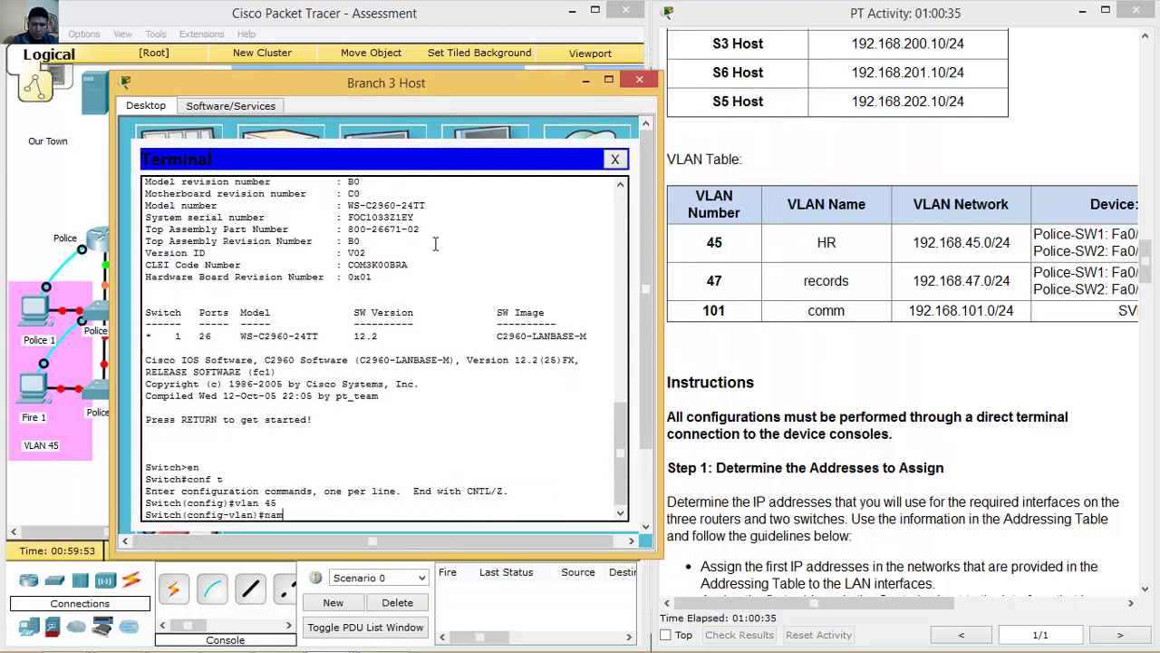
{"action": "key", "text": "Return"}
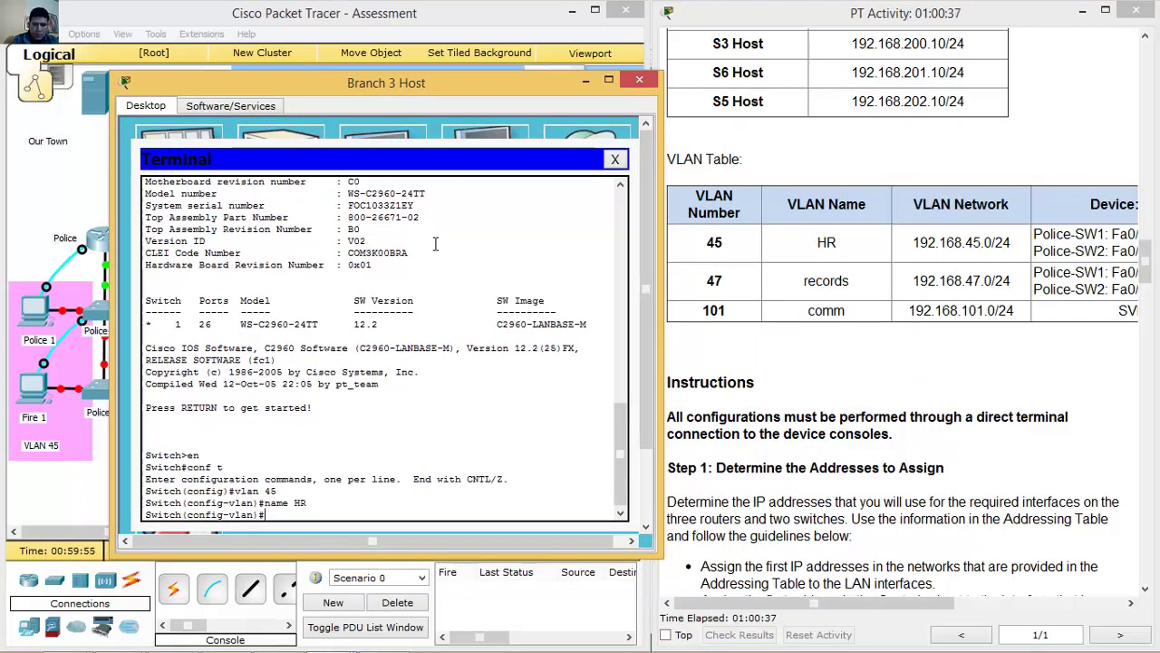
Create VLAN 47 named records and VLAN 101 named comm, then exit VLAN configuration.
{"action": "type", "text": "vlan 47"}
{"action": "key", "text": "Return"}
{"action": "type", "text": "bane"}
{"action": "key", "text": "BackSpace"}
{"action": "key", "text": "BackSpace"}
{"action": "key", "text": "BackSpace"}
{"action": "key", "text": "BackSpace"}
{"action": "type", "text": "nam"}
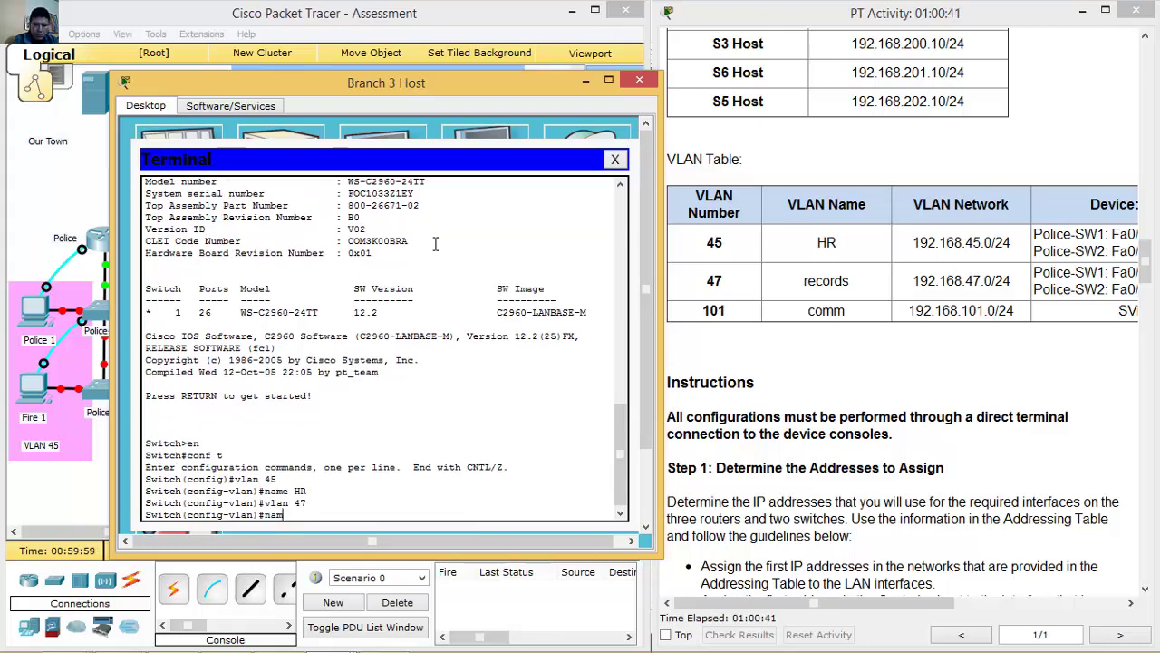
{"action": "type", "text": "e records"}
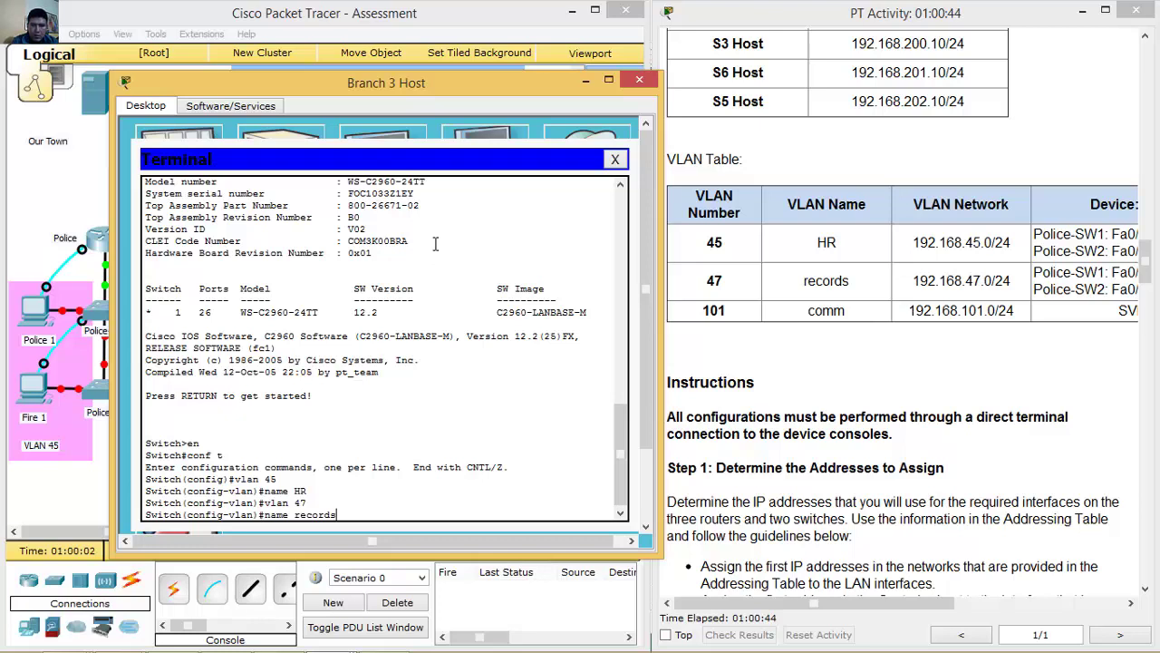
{"action": "key", "text": "Return"}
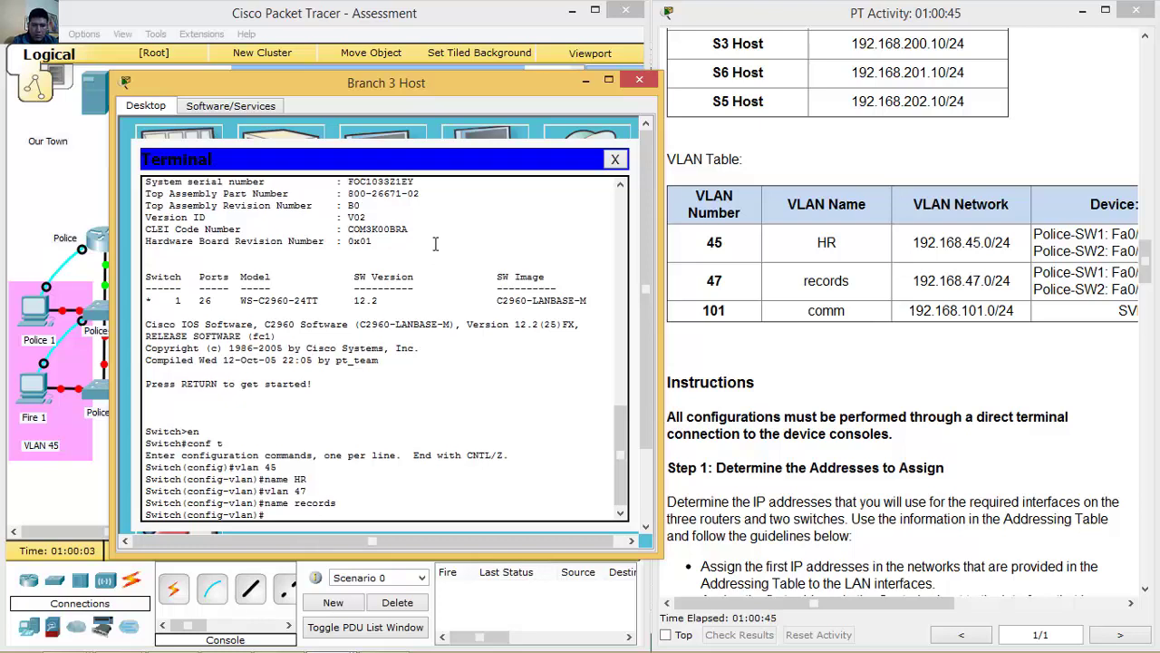
{"action": "type", "text": "vlan 101"}
{"action": "key", "text": "Return"}
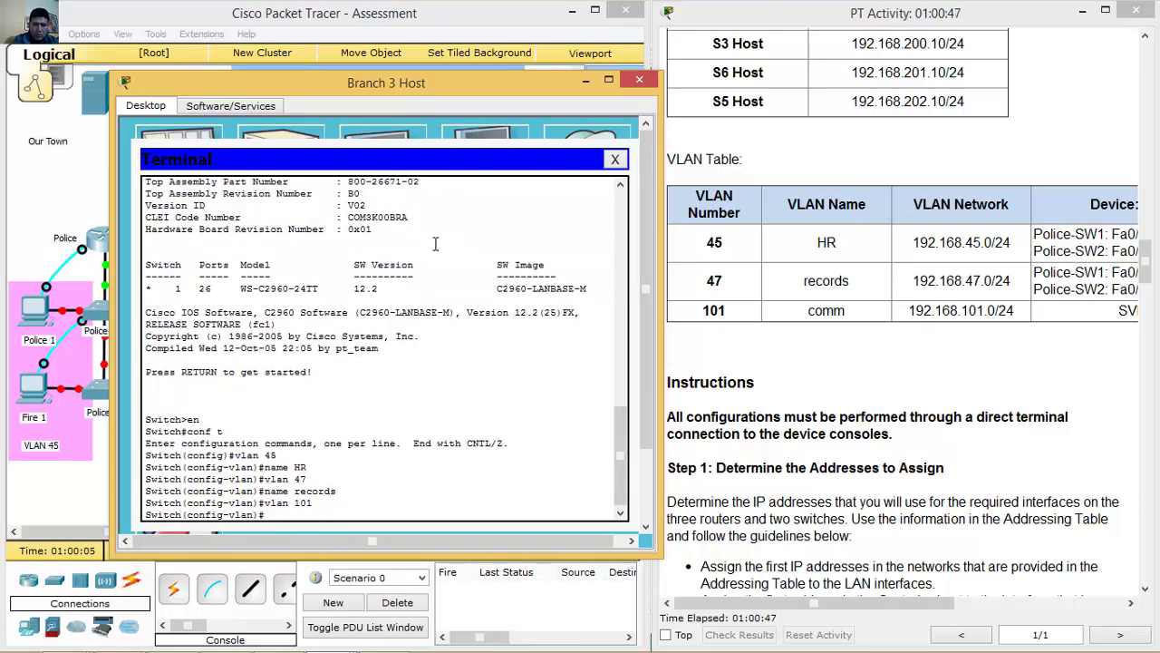
{"action": "type", "text": "name comm"}
{"action": "key", "text": "Return"}
{"action": "type", "text": "exit"}
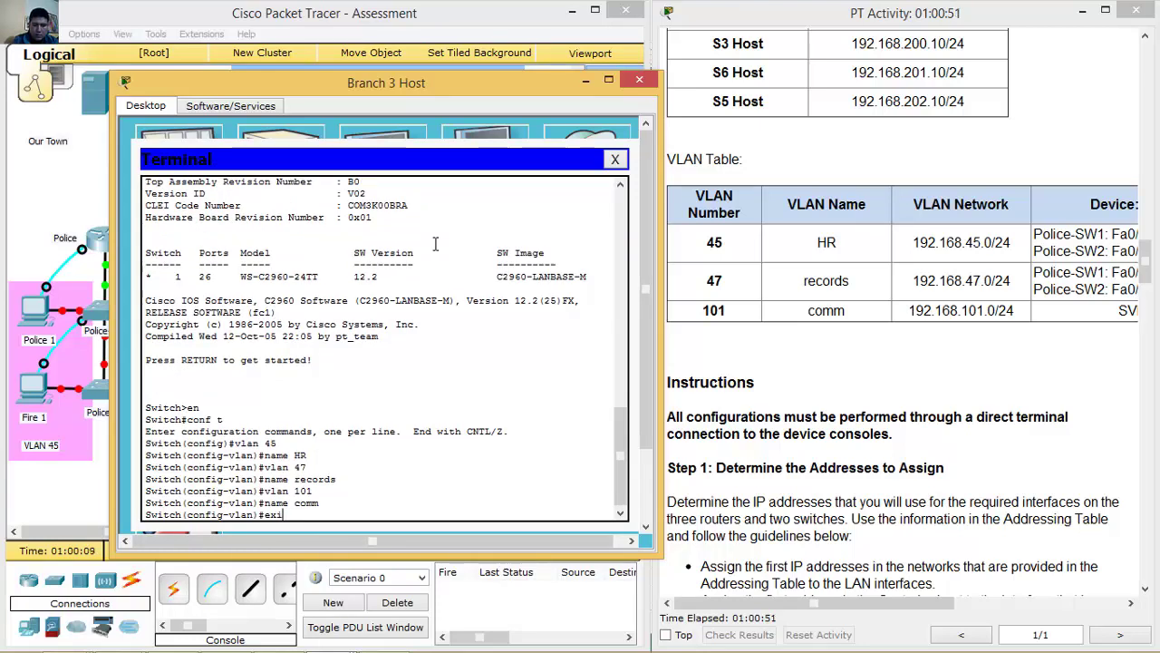
{"action": "key", "text": "Return"}
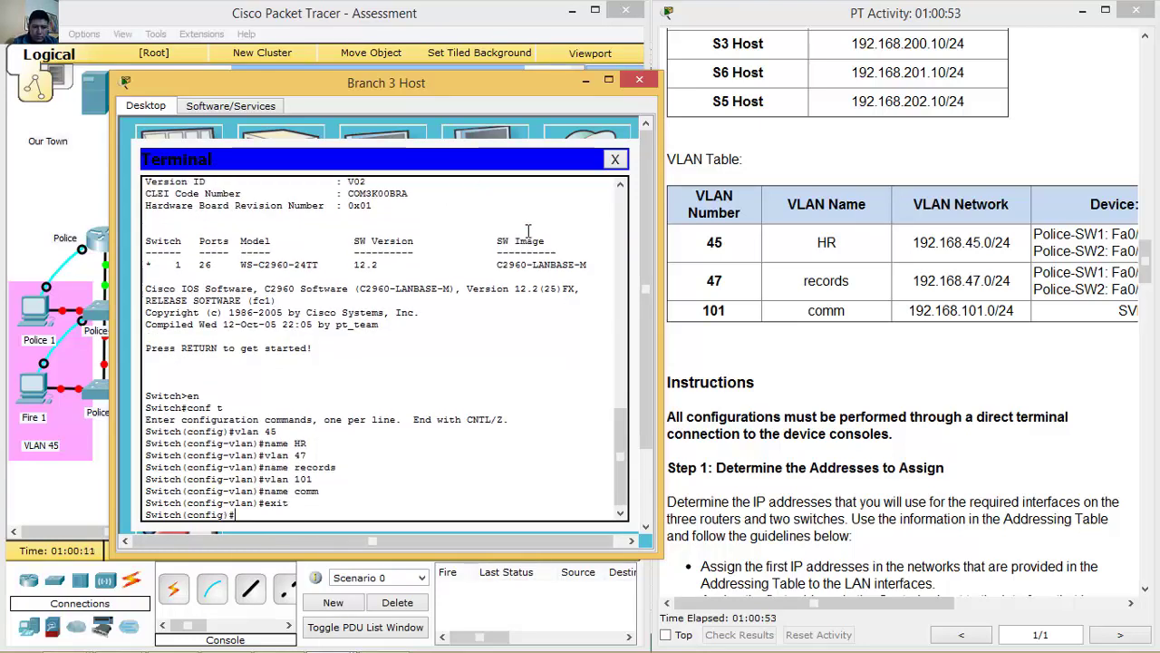
{"action": "left_click", "coordinate": [585, 80]}
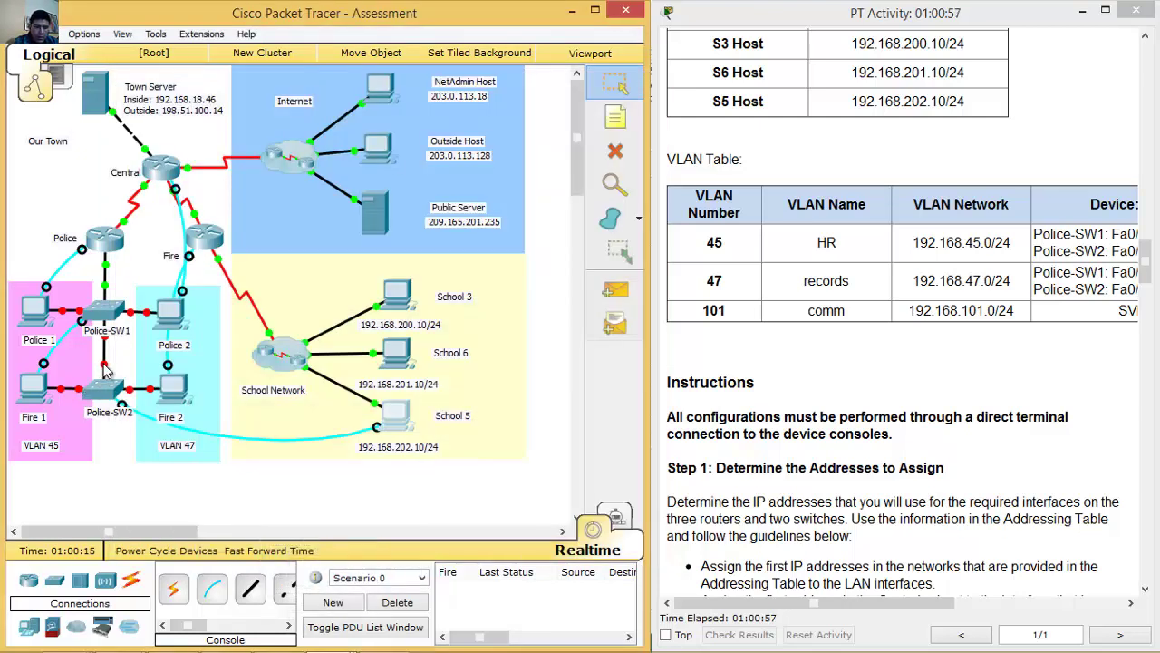
Make Police-SW2's g0/1 an enabled trunk port using the School 5 console.
{"action": "left_click", "coordinate": [104, 388]}
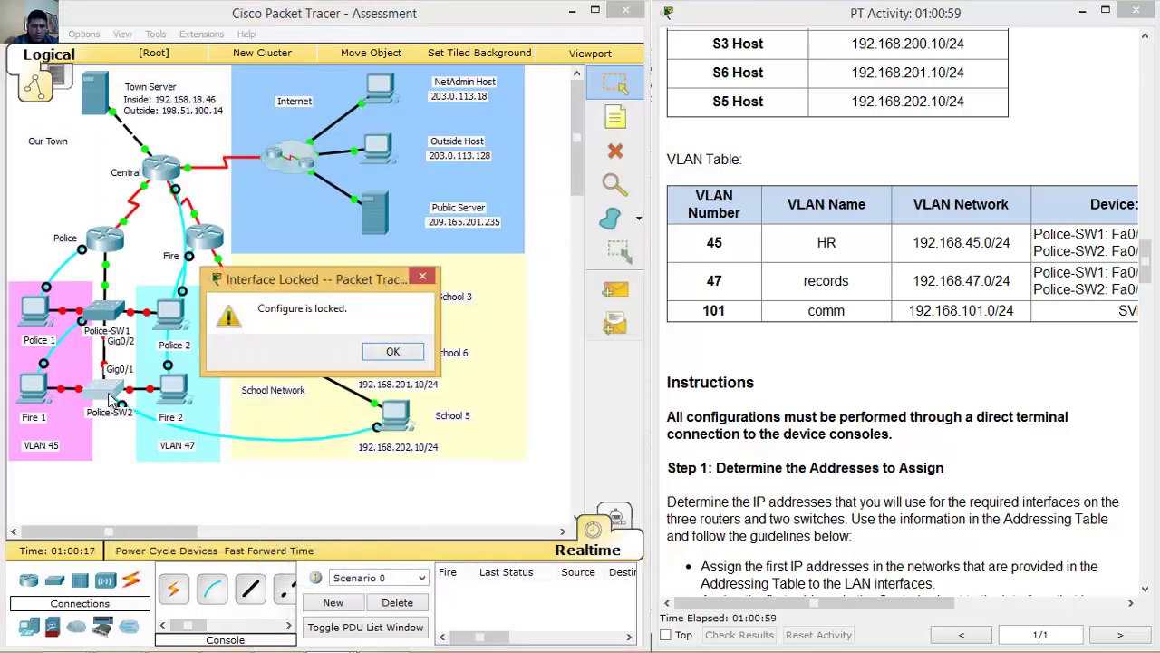
{"action": "left_click", "coordinate": [393, 352]}
{"action": "left_click", "coordinate": [395, 415]}
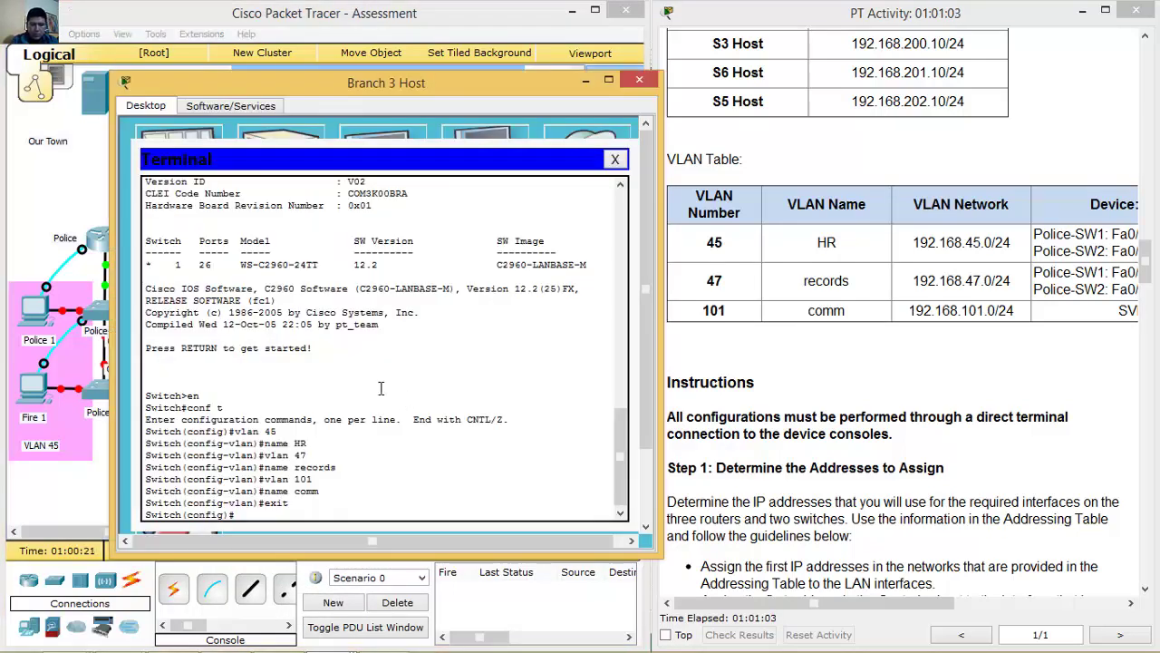
{"action": "type", "text": "int g0/1"}
{"action": "key", "text": "Return"}
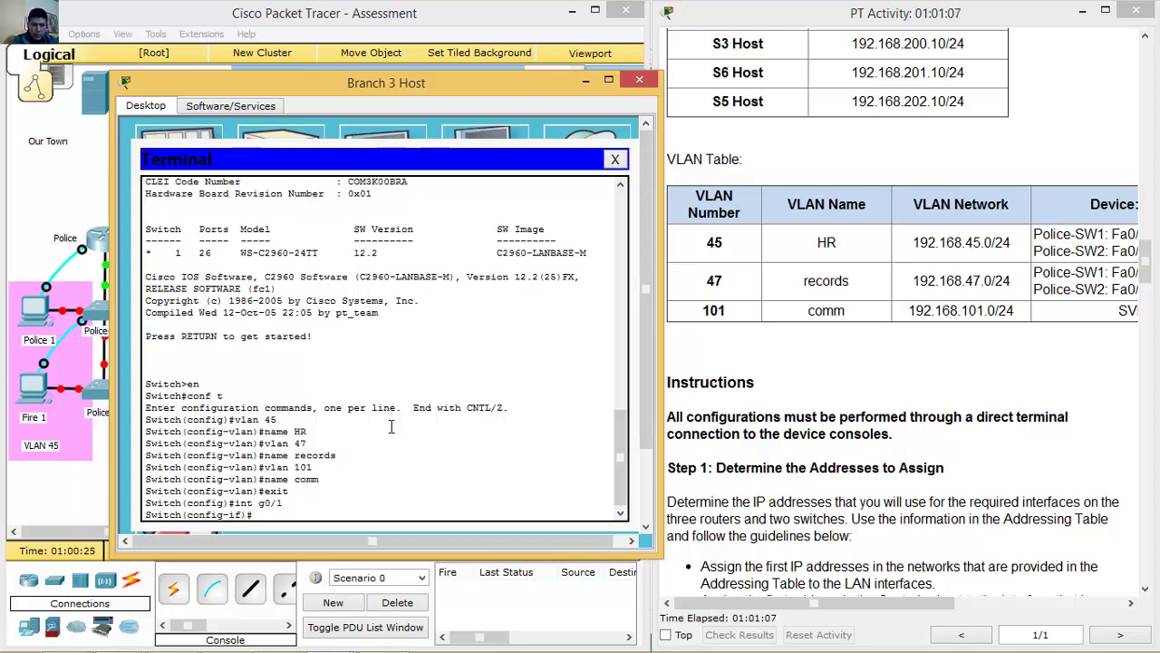
{"action": "type", "text": "switchport n"}
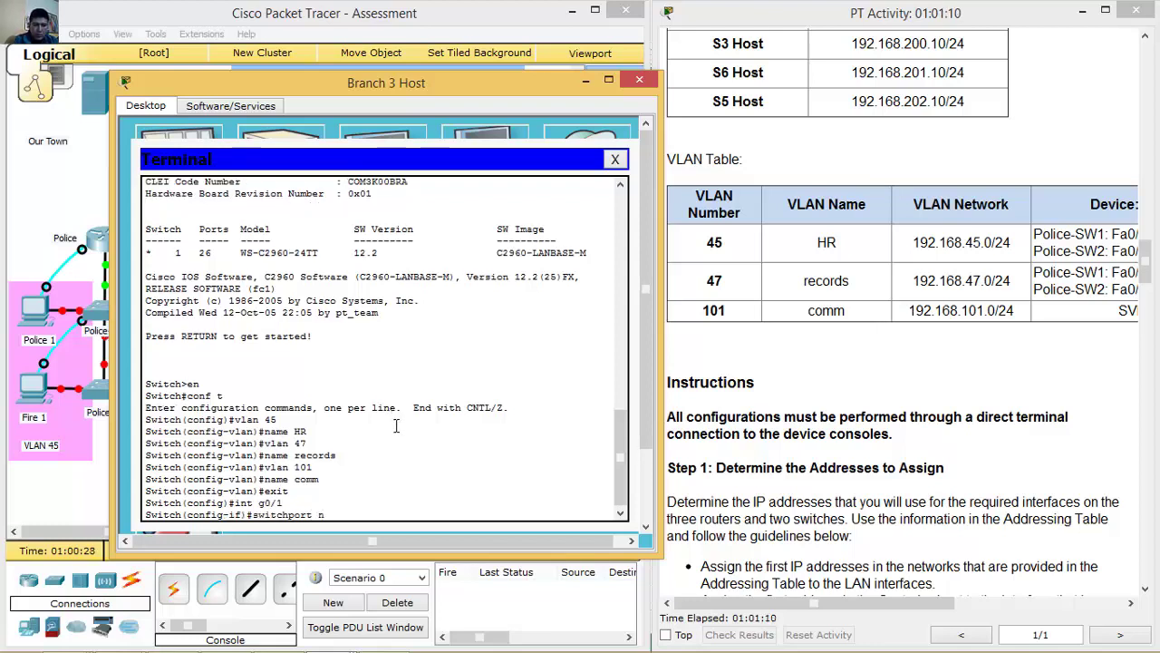
{"action": "key", "text": "BackSpace"}
{"action": "type", "text": "mode tr"}
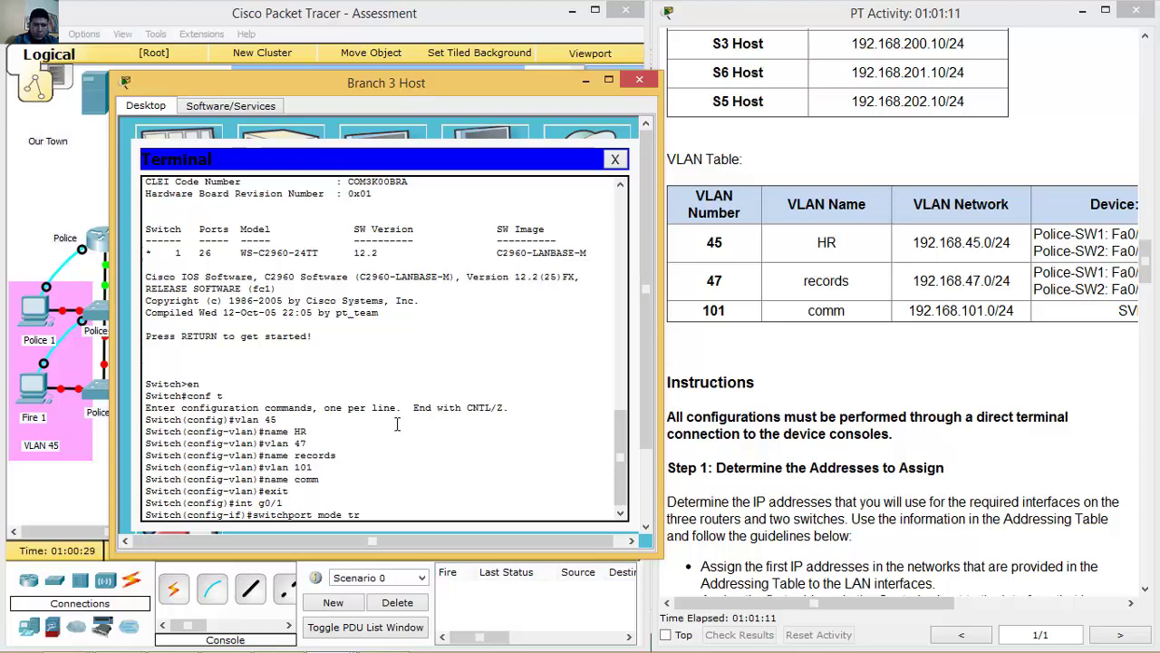
{"action": "type", "text": "unk"}
{"action": "key", "text": "Return"}
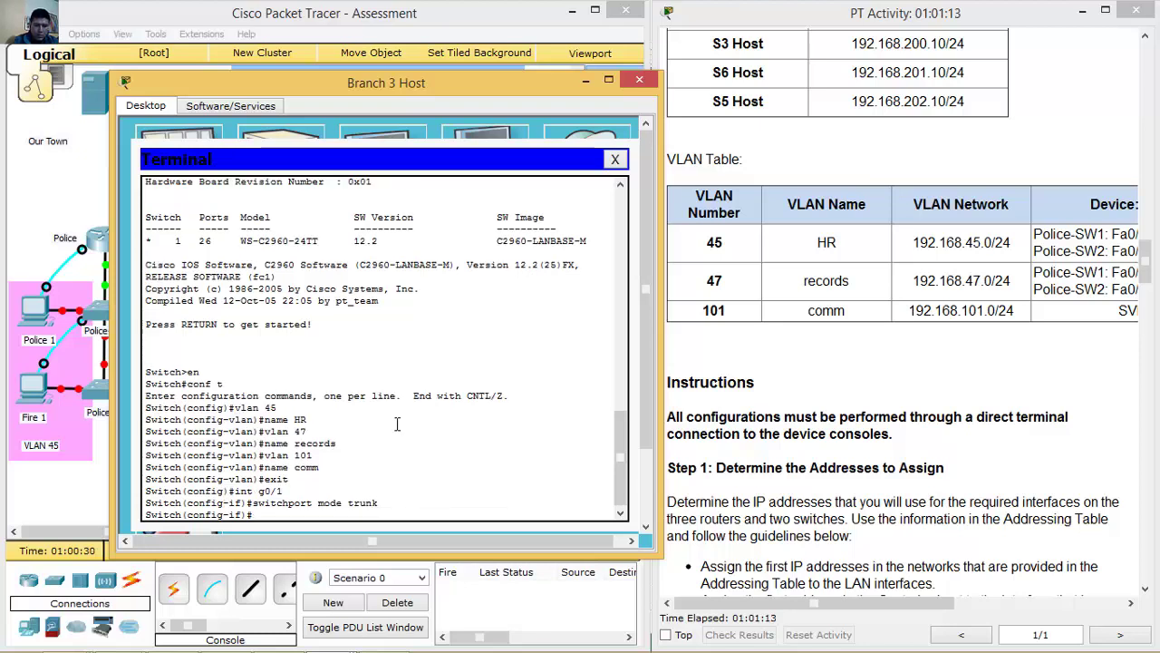
{"action": "type", "text": "no shutdown"}
{"action": "key", "text": "Return"}
{"action": "key", "text": "Return"}
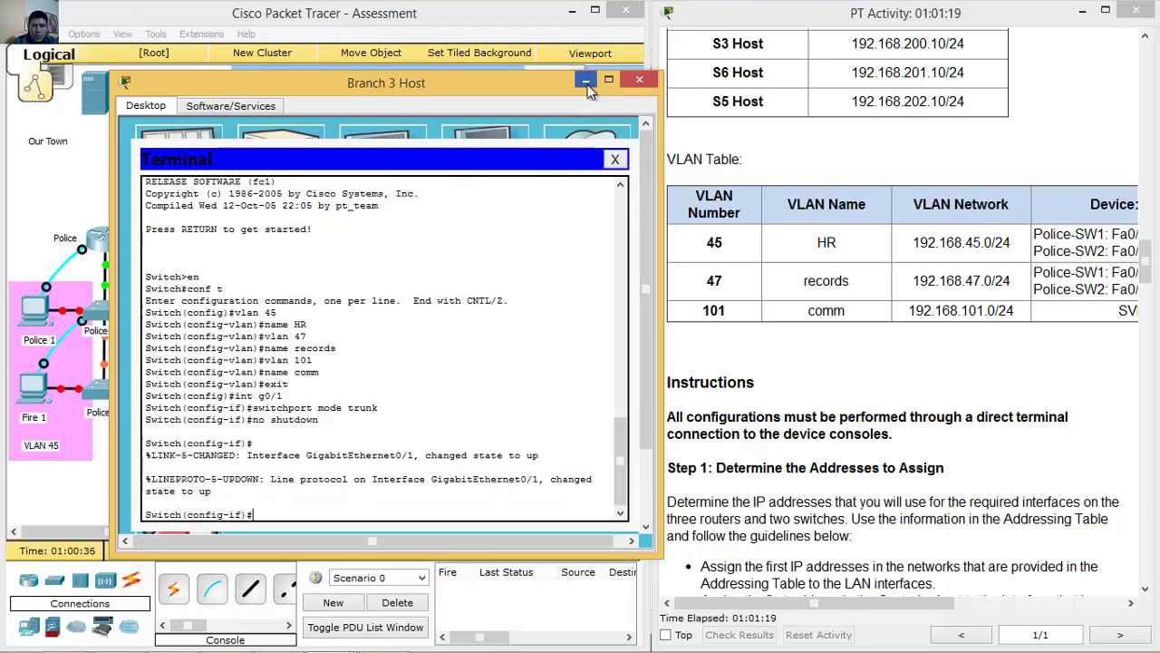
{"action": "left_click", "coordinate": [588, 82]}
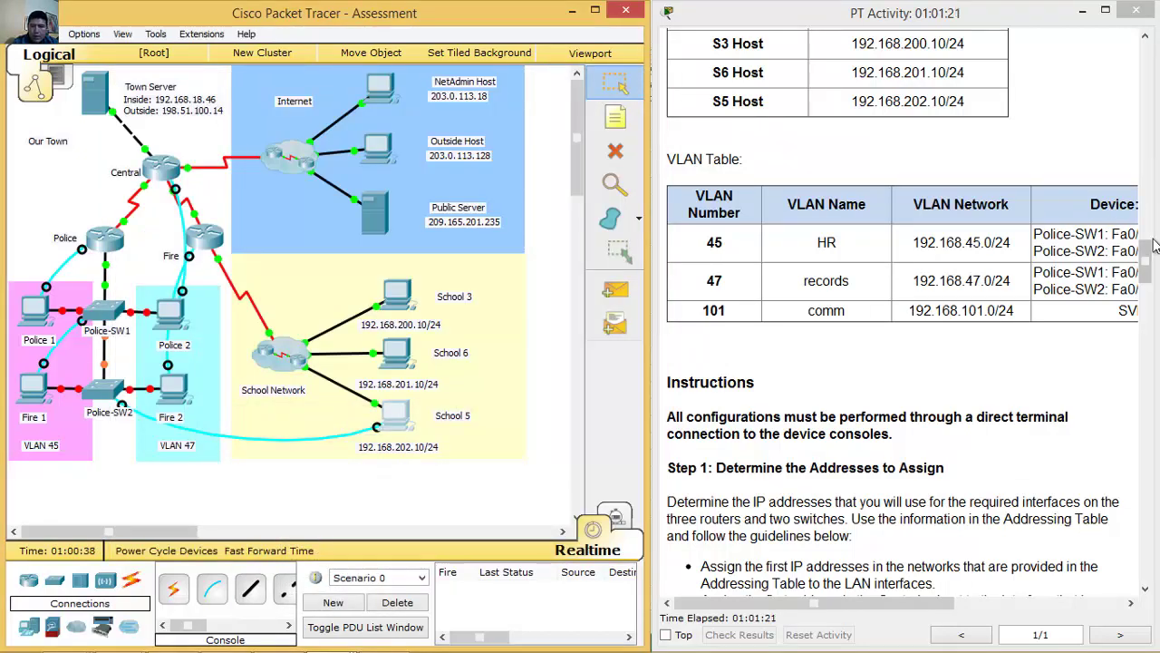
Read the port-assignment task and the VLAN table's Device:Port column (Fa0/10, Fa0/3, Fa0/15, Fa0/21).
{"action": "left_click_drag", "start_coordinate": [1144, 256], "coordinate": [1145, 266]}
{"action": "mouse_move", "coordinate": [886, 600]}
{"action": "left_mouse_down"}
{"action": "mouse_move", "coordinate": [920, 607]}
{"action": "mouse_move", "coordinate": [884, 598]}
{"action": "mouse_move", "coordinate": [890, 587]}
{"action": "left_mouse_up"}
{"action": "left_click_drag", "start_coordinate": [1149, 269], "coordinate": [1127, 417]}
{"action": "left_click_drag", "start_coordinate": [731, 315], "coordinate": [959, 313]}
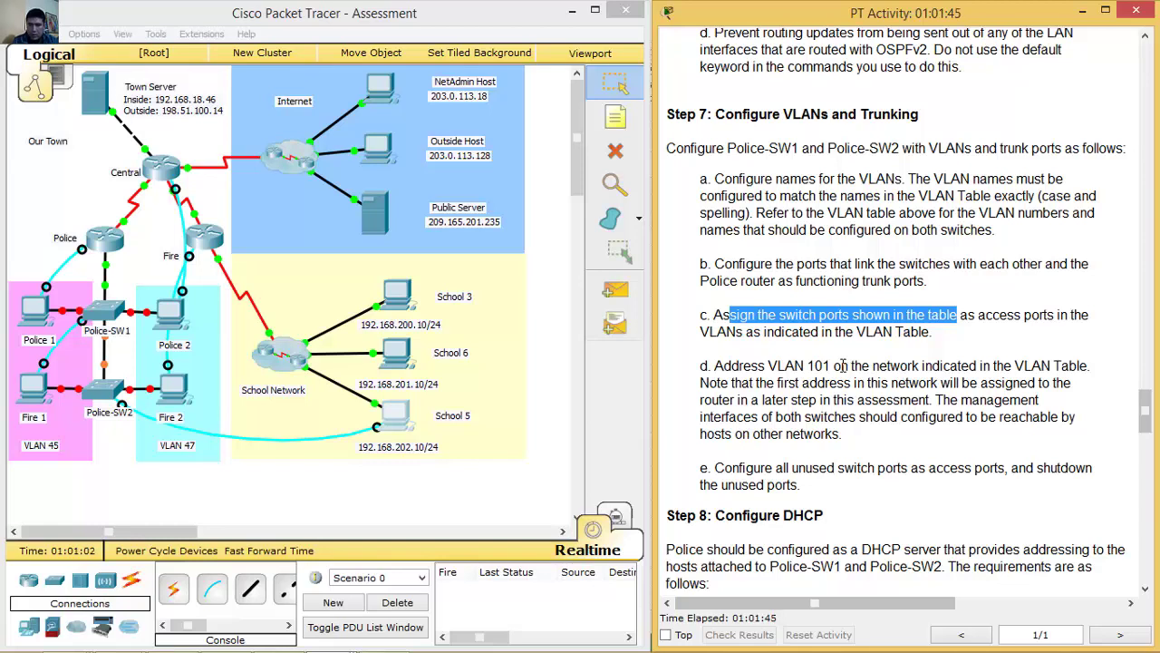
{"action": "left_click_drag", "start_coordinate": [1144, 410], "coordinate": [1147, 243]}
{"action": "left_click_drag", "start_coordinate": [911, 607], "coordinate": [951, 607]}
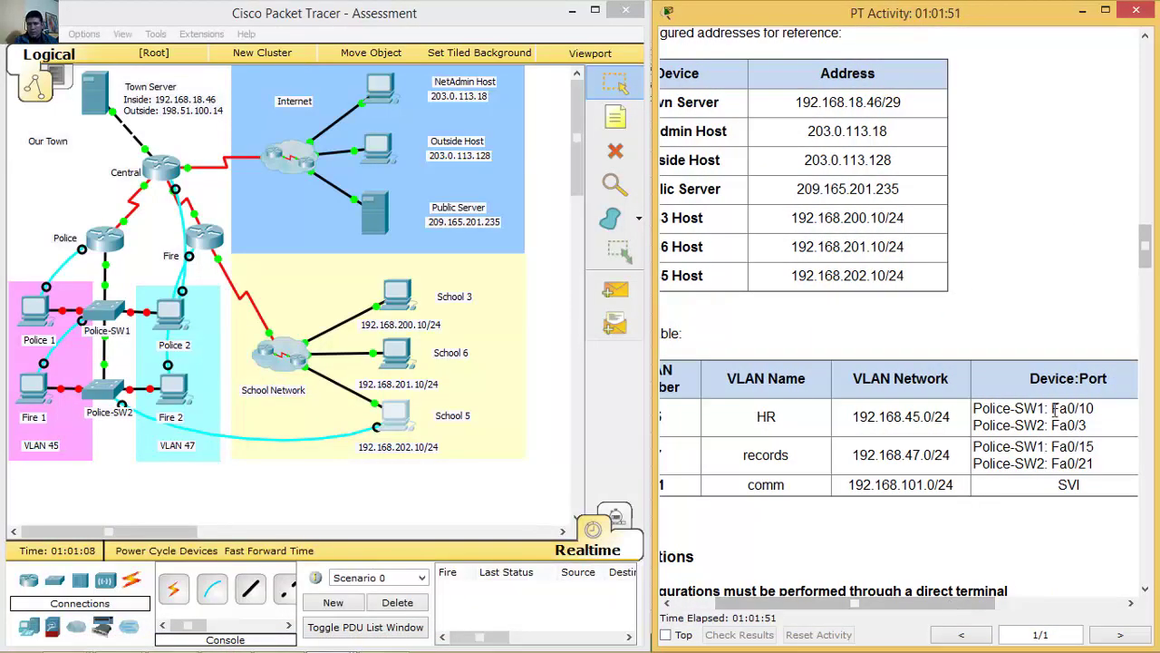
{"action": "left_click_drag", "start_coordinate": [1050, 410], "coordinate": [1095, 409]}
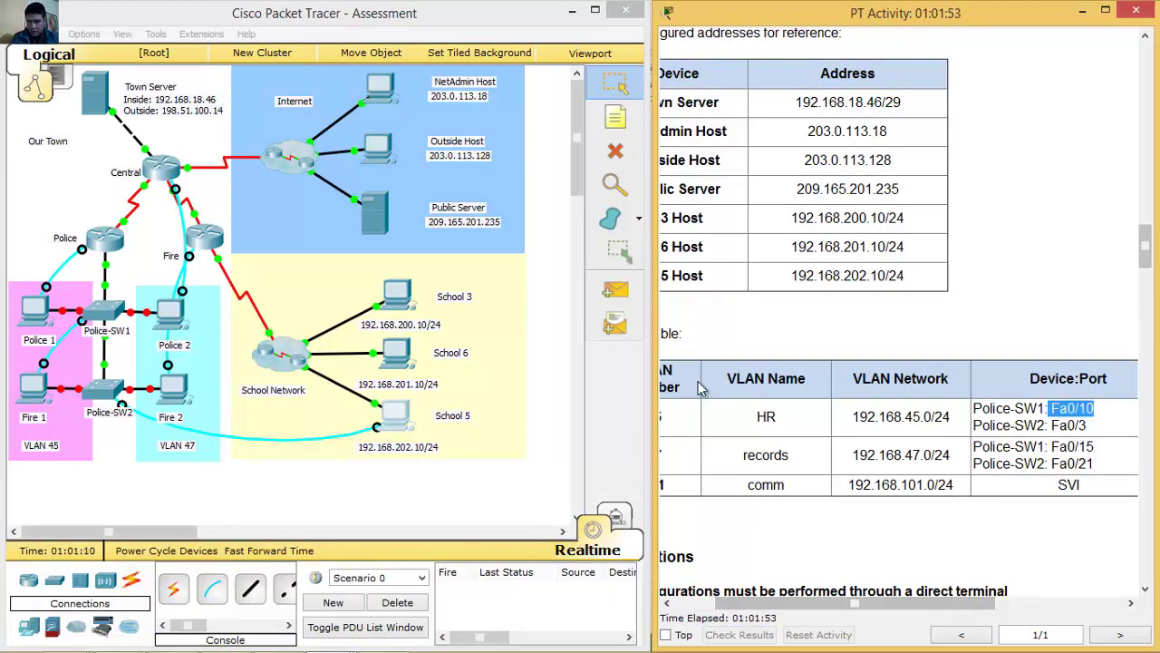
{"action": "left_click", "coordinate": [40, 388]}
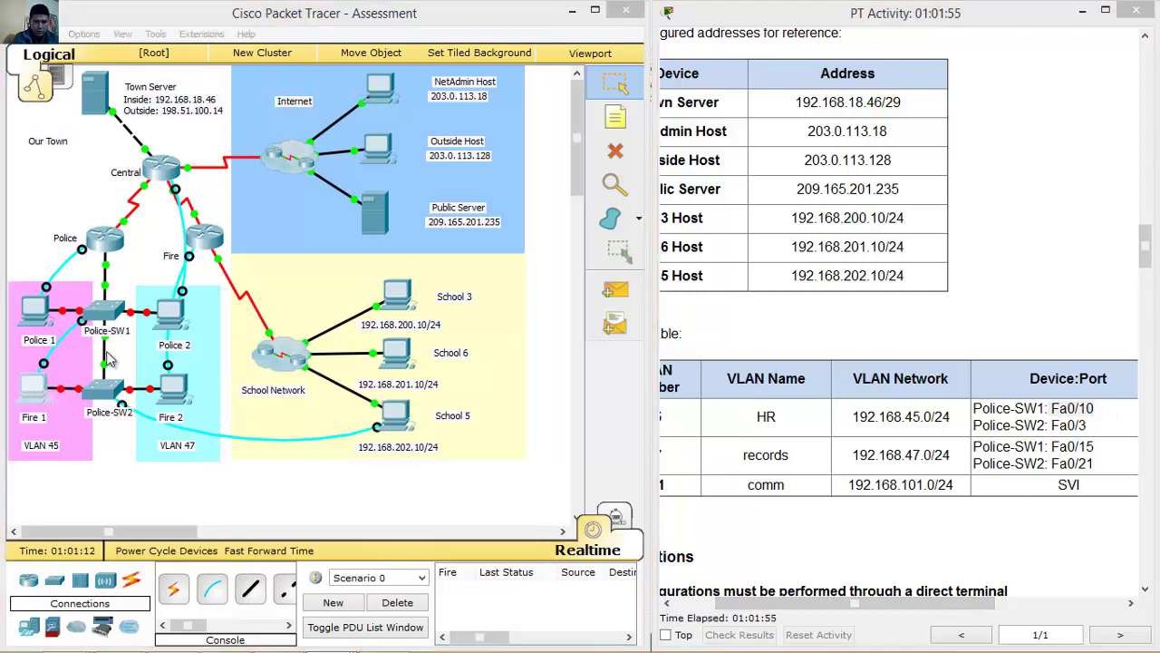
{"action": "left_click", "coordinate": [40, 388]}
Enter interface Fa0/10 on Police-SW1 and set it to switchport mode access.
{"action": "key", "text": "Return"}
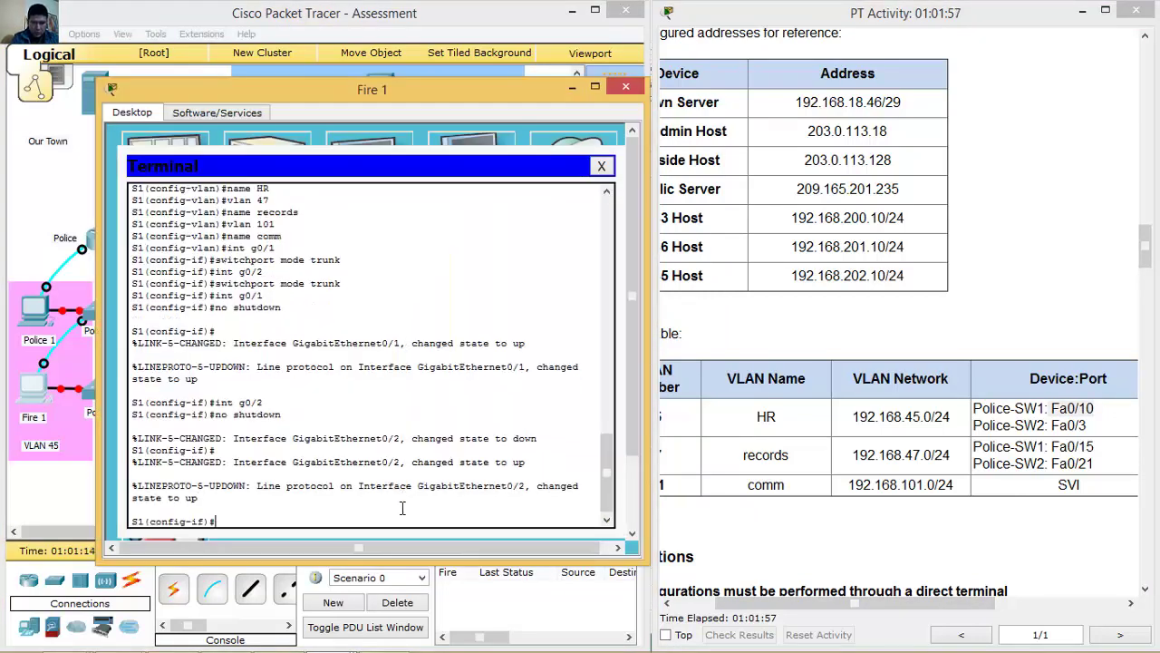
{"action": "type", "text": "int f0/10"}
{"action": "key", "text": "Return"}
{"action": "type", "text": "int g0/1"}
{"action": "key", "text": "Up"}
{"action": "key", "text": "BackSpace"}
{"action": "key", "text": "BackSpace"}
{"action": "type", "text": "access"}
{"action": "key", "text": "Return"}
Assign Fa0/10 to access VLAN 45 with switchport access vlan 45.
{"action": "key", "text": "Up"}
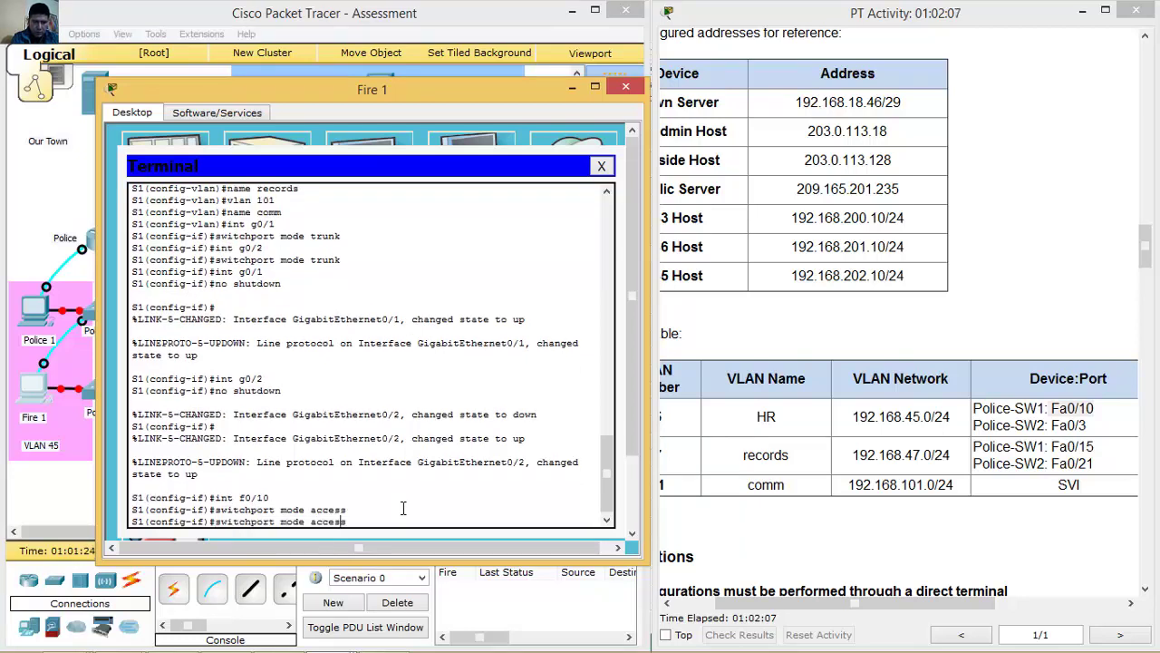
{"action": "key", "text": "Left"}
{"action": "key", "text": "Left"}
{"action": "key", "text": "Left"}
{"action": "key", "text": "Left"}
{"action": "key", "text": "Left"}
{"action": "key", "text": "Left"}
{"action": "key", "text": "BackSpace"}
{"action": "key", "text": "BackSpace"}
{"action": "key", "text": "BackSpace"}
{"action": "key", "text": "BackSpace"}
{"action": "key", "text": "BackSpace"}
{"action": "key", "text": "End"}
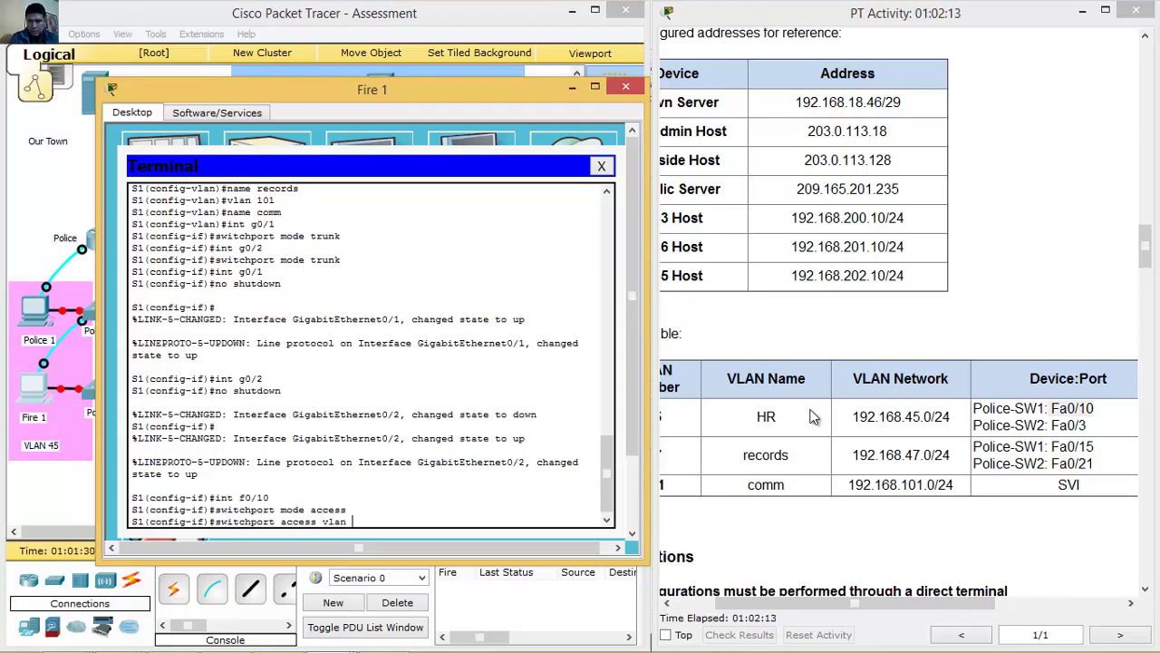
{"action": "left_click_drag", "start_coordinate": [508, 96], "coordinate": [439, 91]}
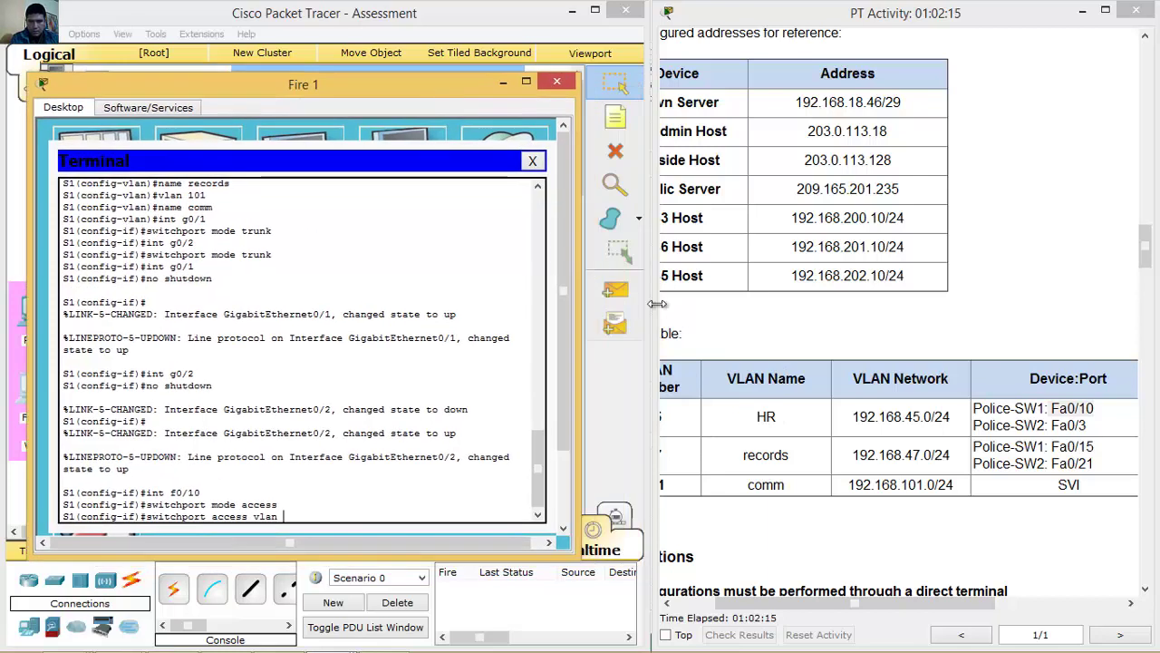
{"action": "left_click", "coordinate": [757, 120]}
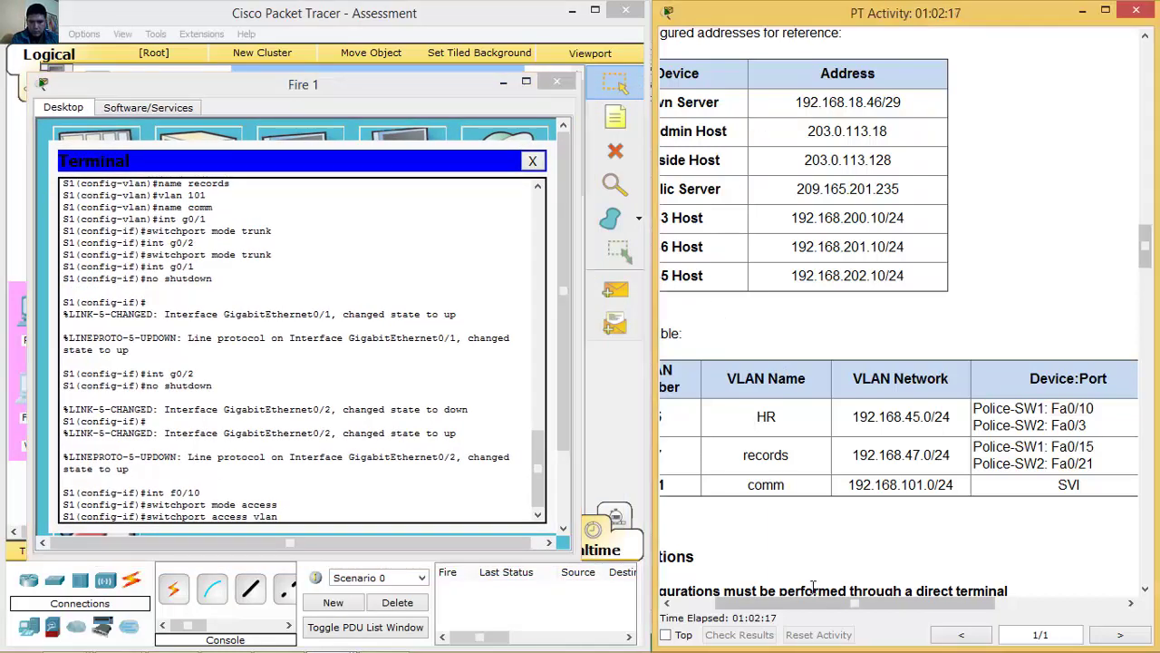
{"action": "left_click_drag", "start_coordinate": [814, 602], "coordinate": [796, 608]}
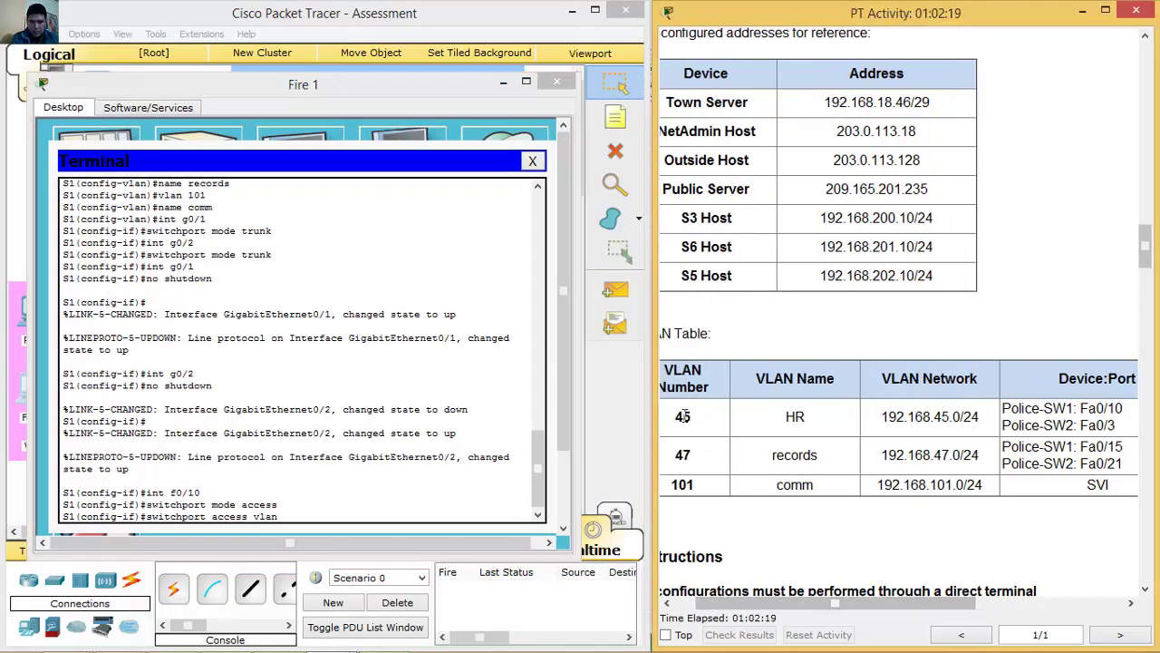
{"action": "left_click", "coordinate": [481, 515]}
{"action": "type", "text": "45"}
{"action": "key", "text": "Return"}
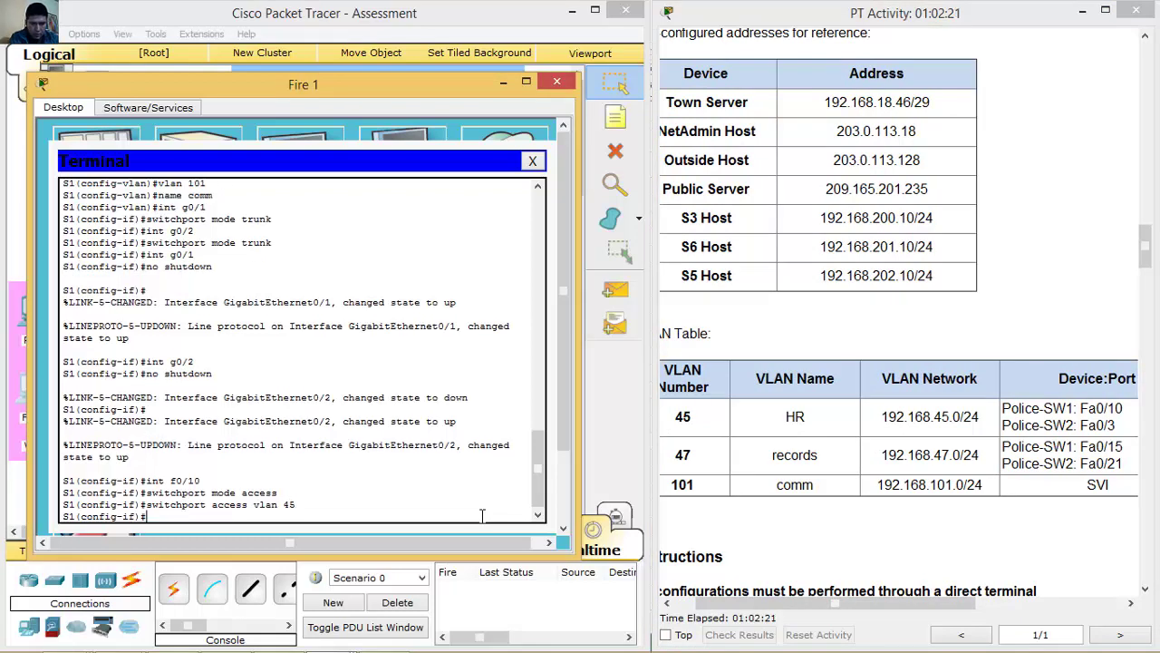
Make Fa0/15 an access port in VLAN 47 and hide the Fire 1 console.
{"action": "left_click", "coordinate": [1064, 451]}
{"action": "left_click_drag", "start_coordinate": [1044, 448], "coordinate": [1124, 447]}
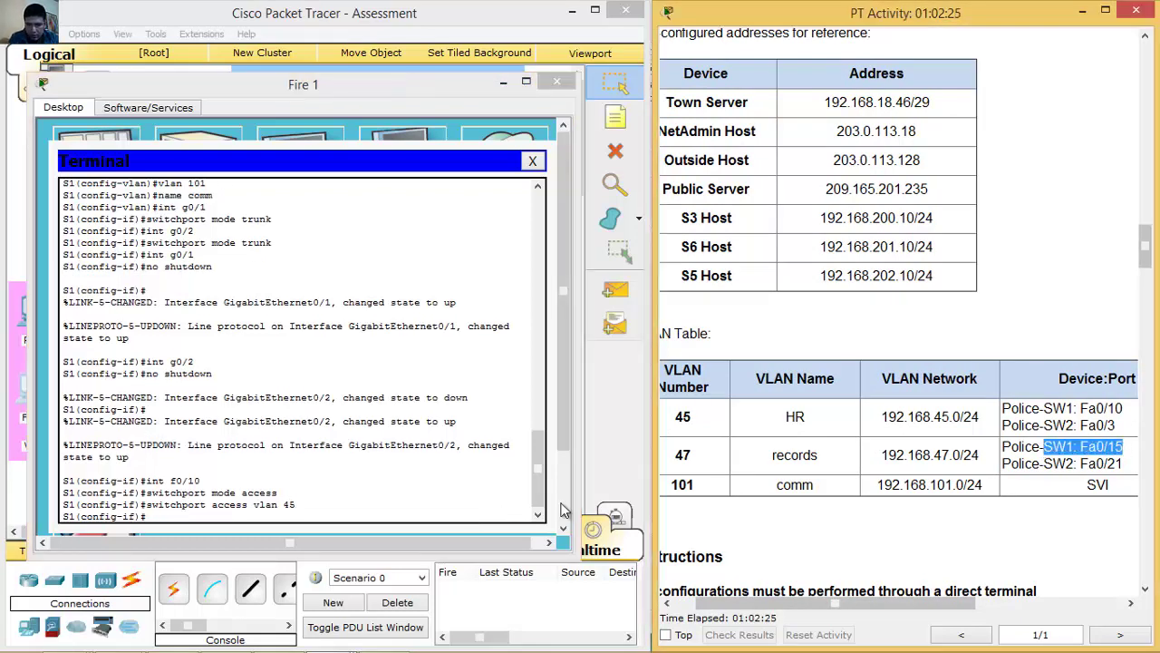
{"action": "left_click", "coordinate": [508, 519]}
{"action": "key", "text": "Up"}
{"action": "key", "text": "Up"}
{"action": "key", "text": "Up"}
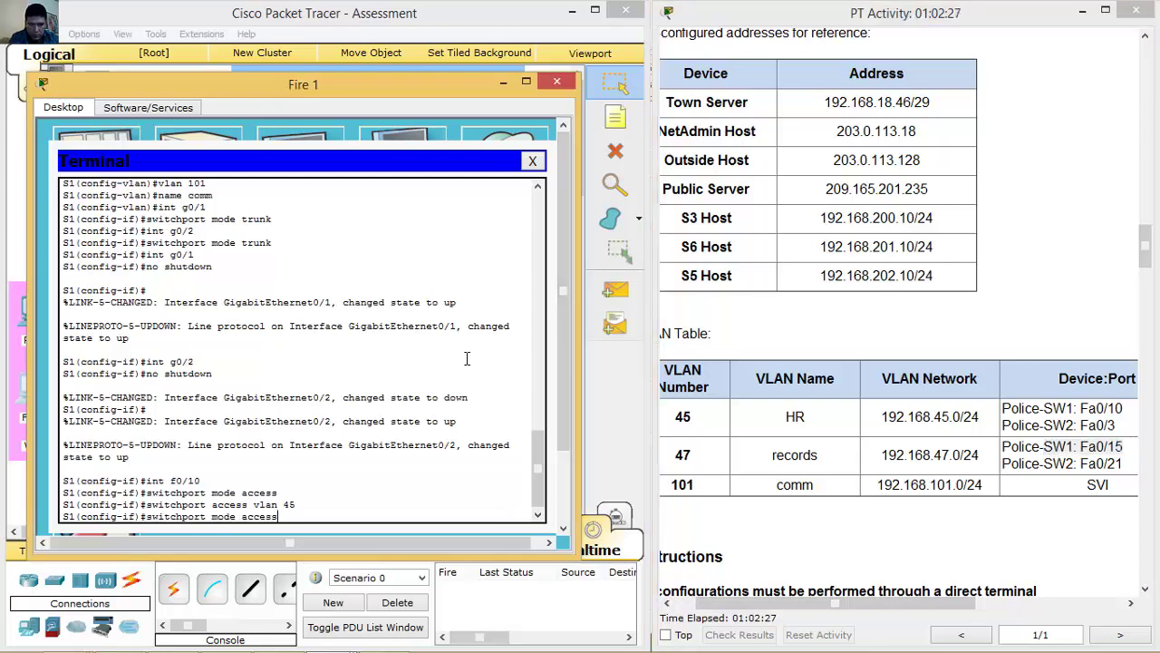
{"action": "key", "text": "Return"}
{"action": "key", "text": "Up"}
{"action": "key", "text": "Up"}
{"action": "key", "text": "Up"}
{"action": "key", "text": "Return"}
{"action": "key", "text": "Up"}
{"action": "key", "text": "Up"}
{"action": "key", "text": "Up"}
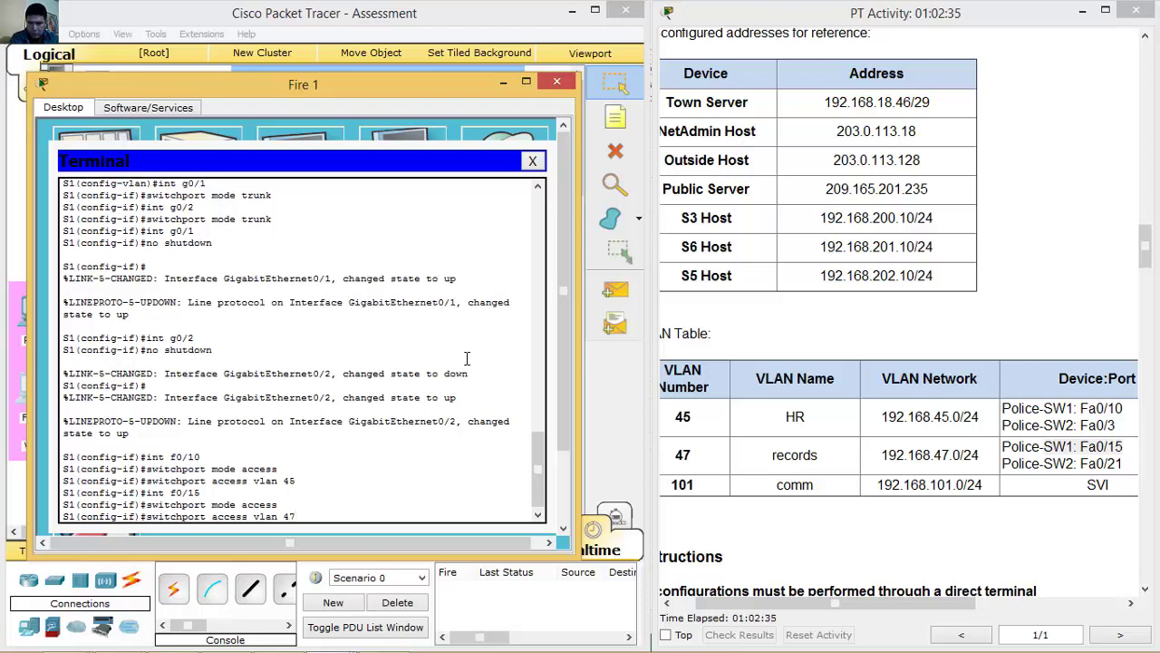
{"action": "key", "text": "Return"}
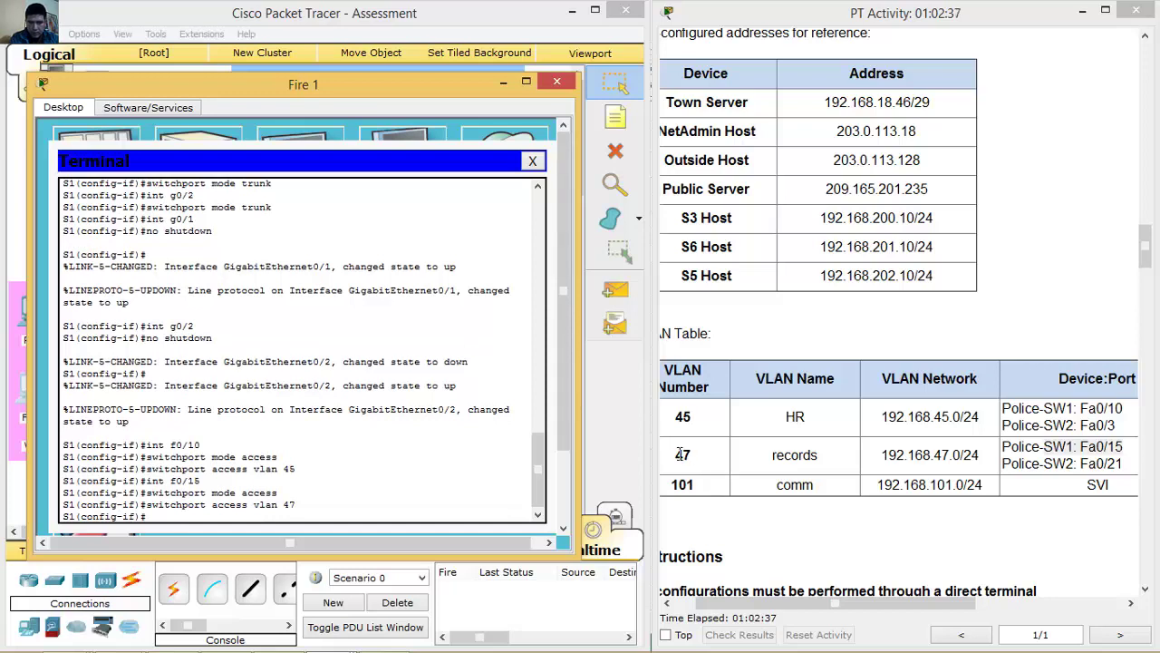
{"action": "left_click", "coordinate": [504, 83]}
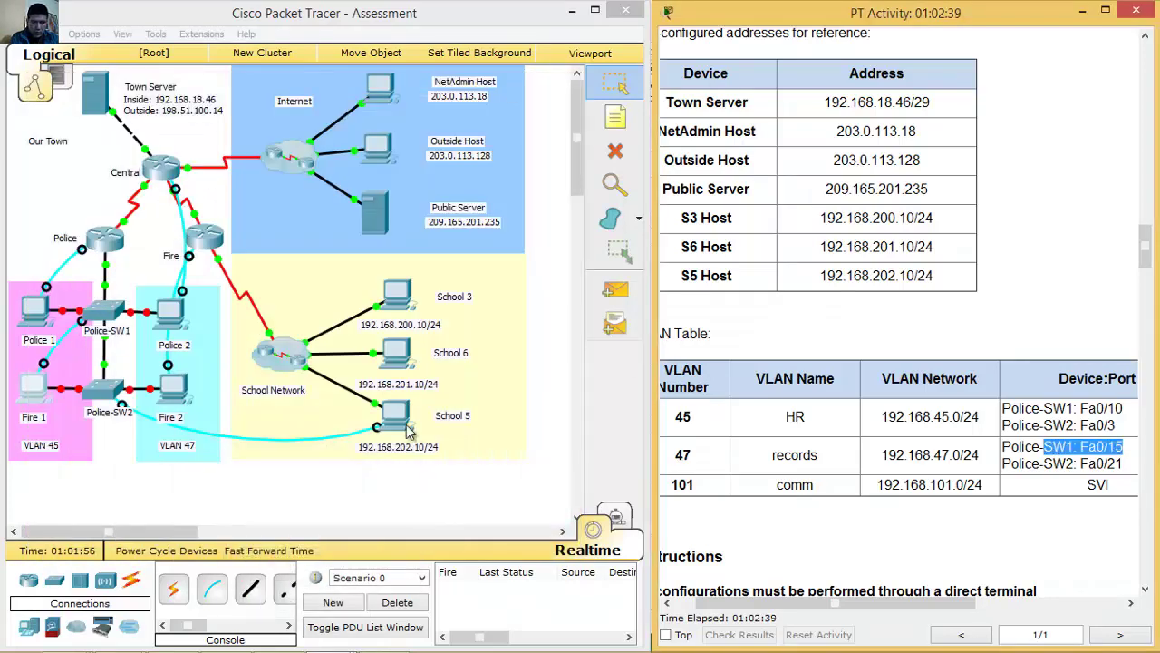
In the School 5 console, make Police-SW2 Fa0/3 an access port in VLAN 45.
{"action": "left_click", "coordinate": [396, 415]}
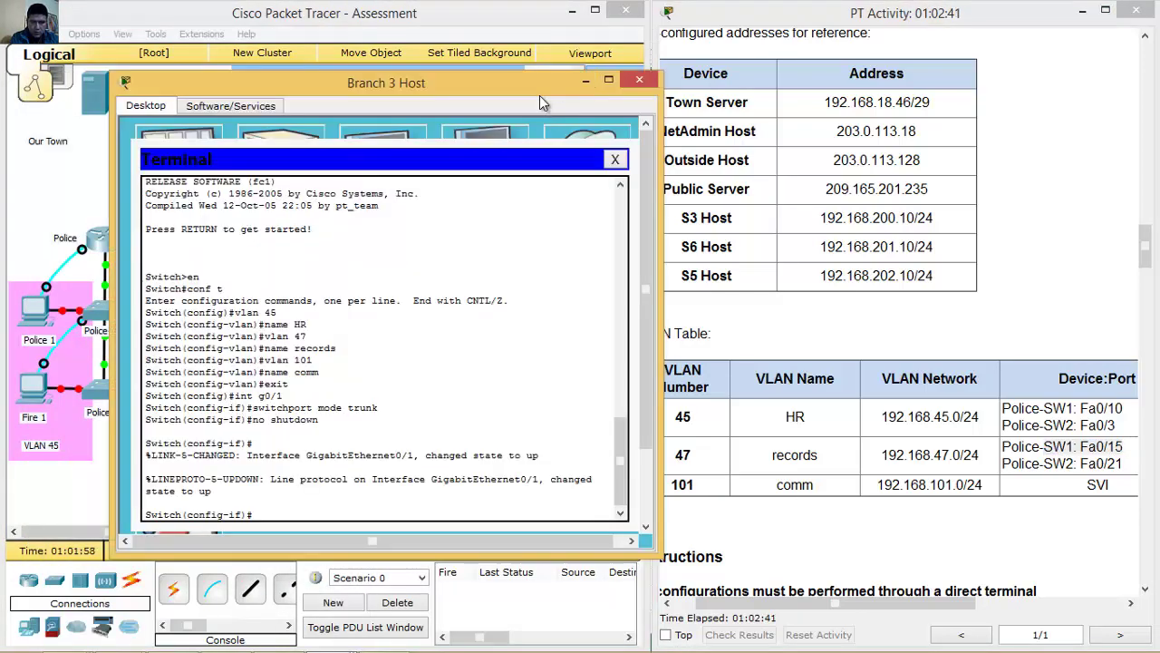
{"action": "left_click_drag", "start_coordinate": [542, 95], "coordinate": [524, 88]}
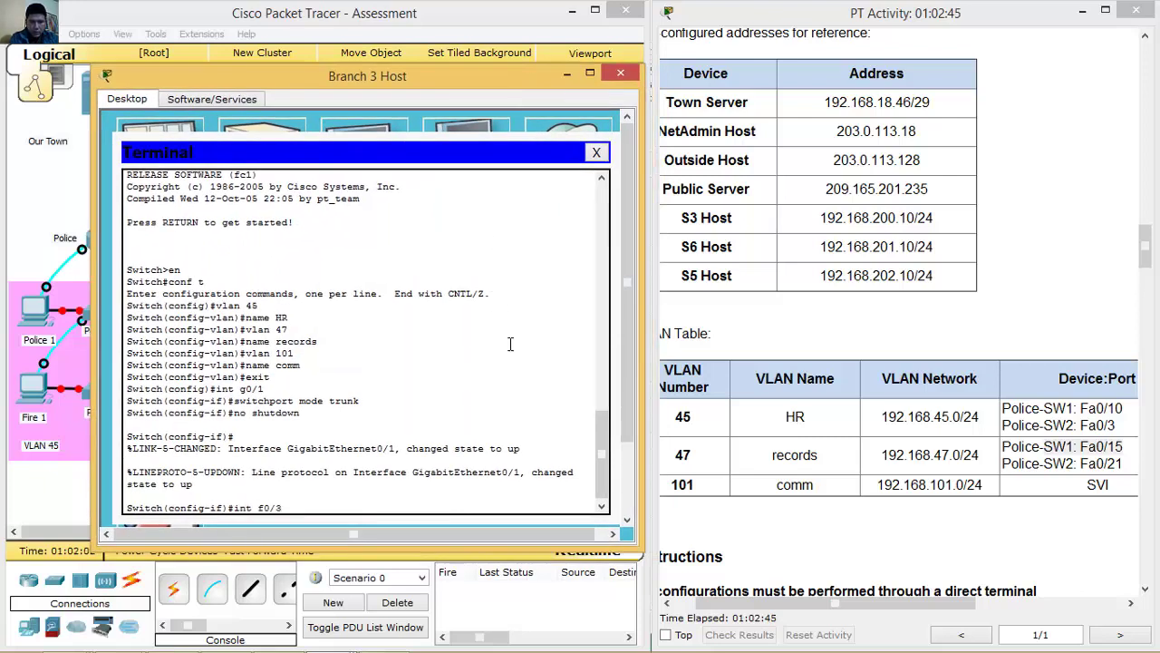
{"action": "type", "text": "3"}
{"action": "key", "text": "Return"}
{"action": "type", "text": "switchport"}
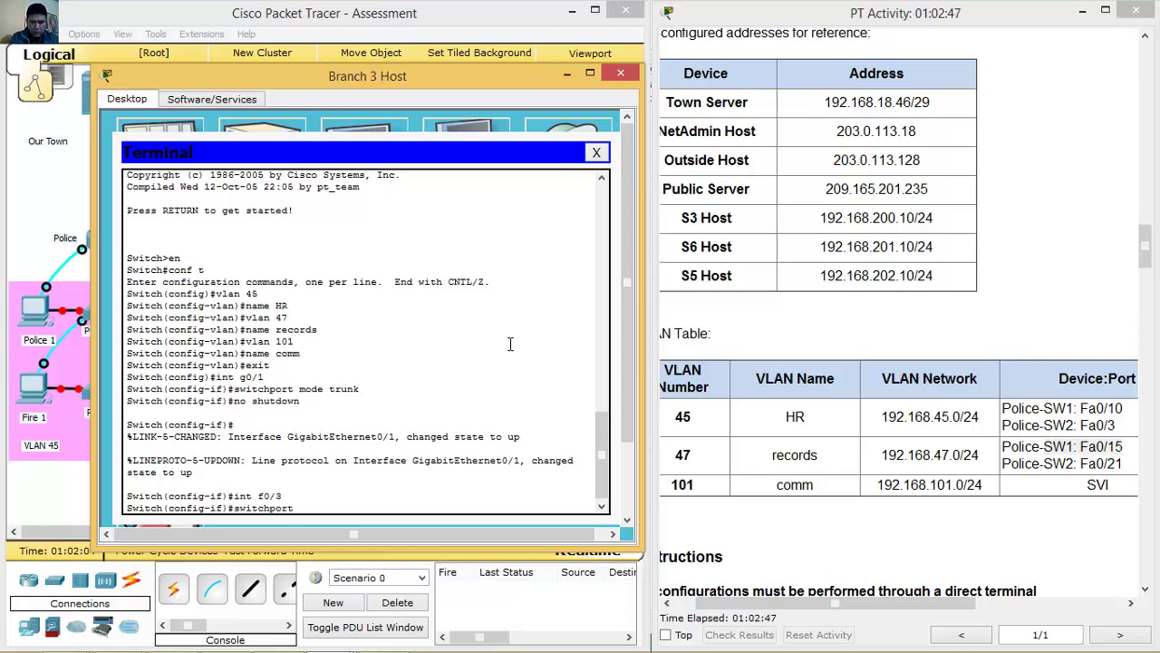
{"action": "type", "text": " mode access"}
{"action": "key", "text": "Return"}
{"action": "key", "text": "Up"}
{"action": "key", "text": "Left"}
{"action": "key", "text": "Left"}
{"action": "key", "text": "Left"}
{"action": "key", "text": "Left"}
{"action": "key", "text": "Left"}
{"action": "key", "text": "Left"}
{"action": "key", "text": "BackSpace"}
{"action": "key", "text": "BackSpace"}
{"action": "key", "text": "BackSpace"}
{"action": "key", "text": "BackSpace"}
{"action": "key", "text": "BackSpace"}
{"action": "key", "text": "End"}
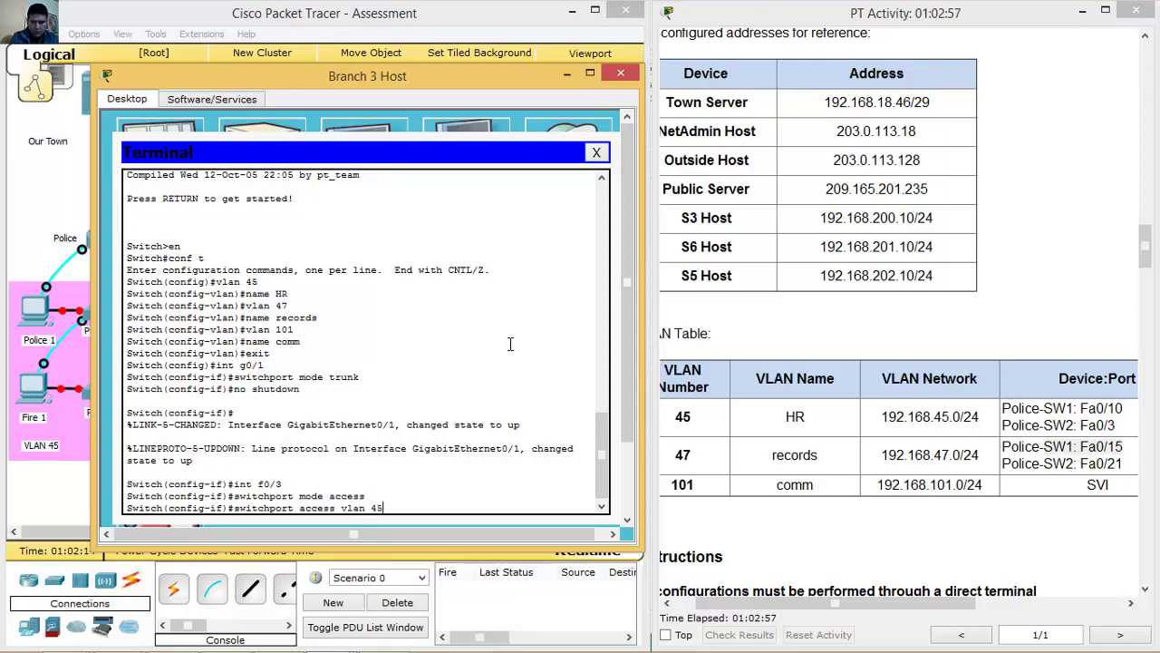
{"action": "type", "text": "vlan 45"}
{"action": "key", "text": "Return"}
Make Fa0/21 an access port in VLAN 47 and hide the console window.
{"action": "key", "text": "Up"}
{"action": "key", "text": "Up"}
{"action": "key", "text": "Up"}
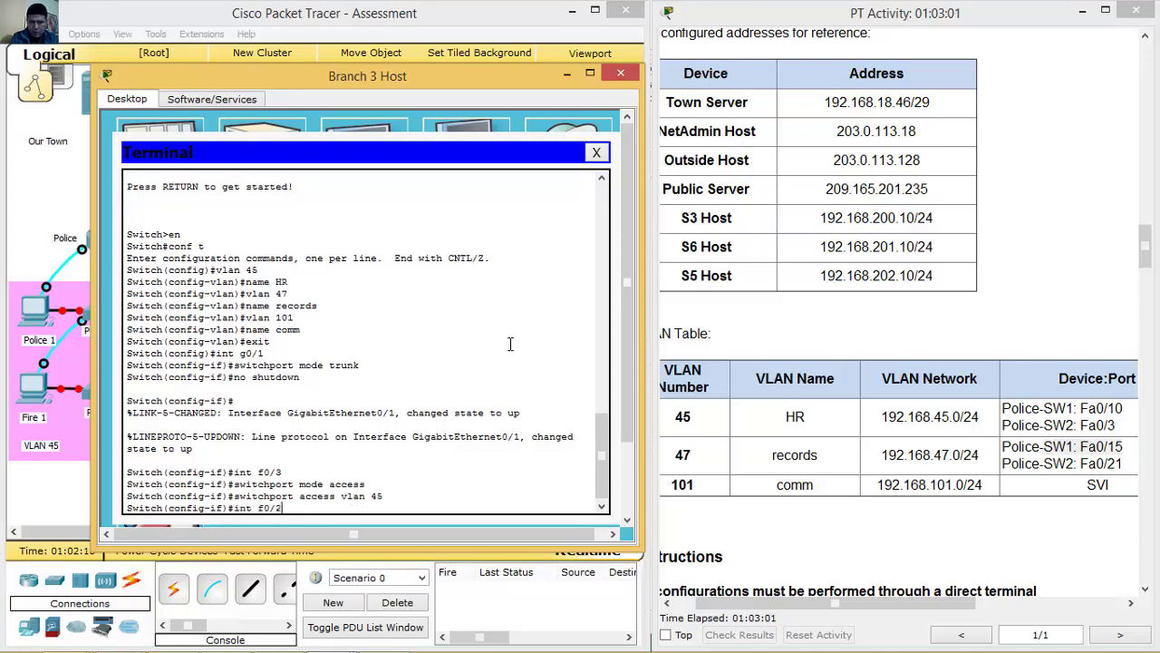
{"action": "type", "text": "21"}
{"action": "key", "text": "Return"}
{"action": "key", "text": "Up"}
{"action": "key", "text": "Up"}
{"action": "key", "text": "Up"}
{"action": "key", "text": "Return"}
{"action": "key", "text": "Up"}
{"action": "key", "text": "Up"}
{"action": "key", "text": "Up"}
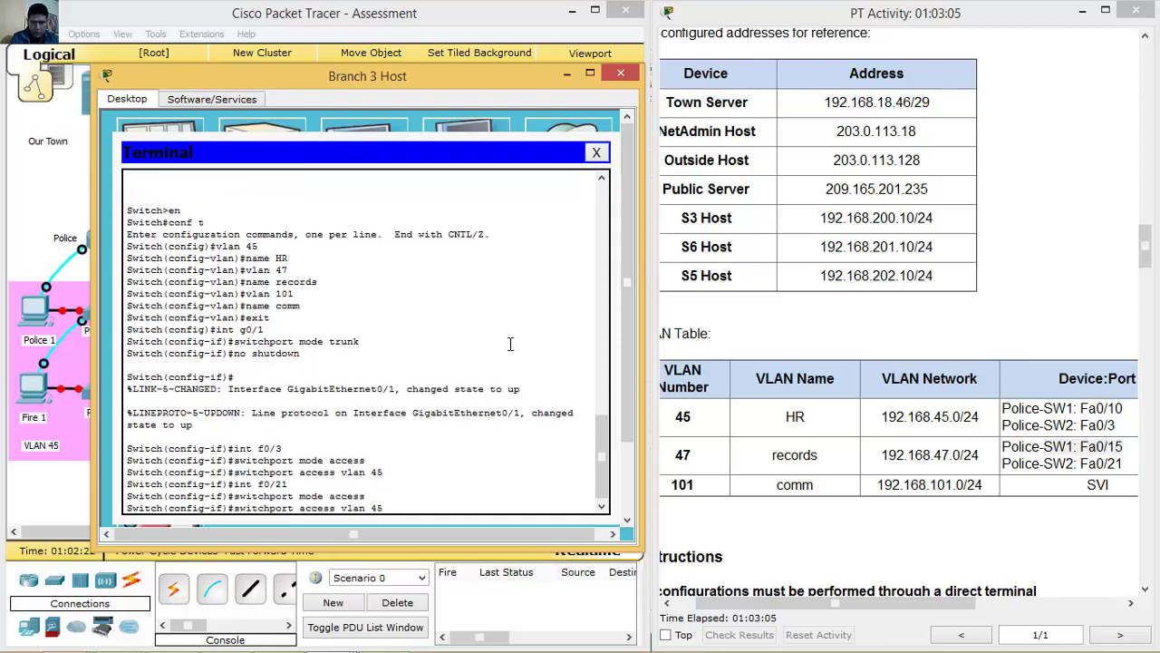
{"action": "key", "text": "Return"}
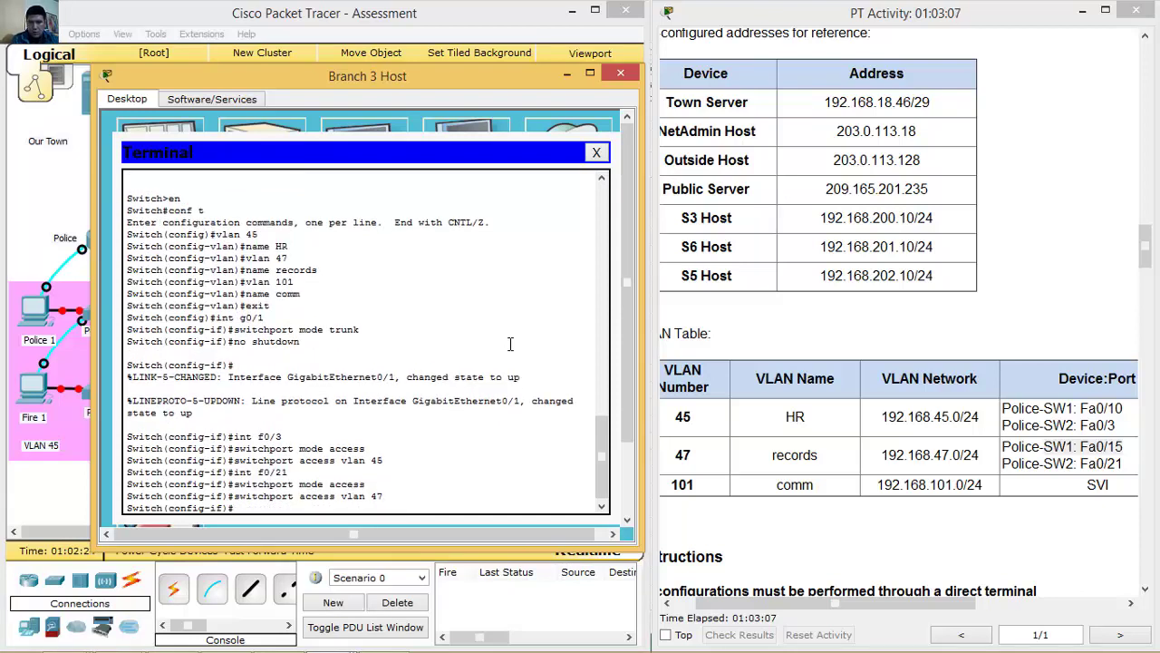
{"action": "left_click", "coordinate": [569, 73]}
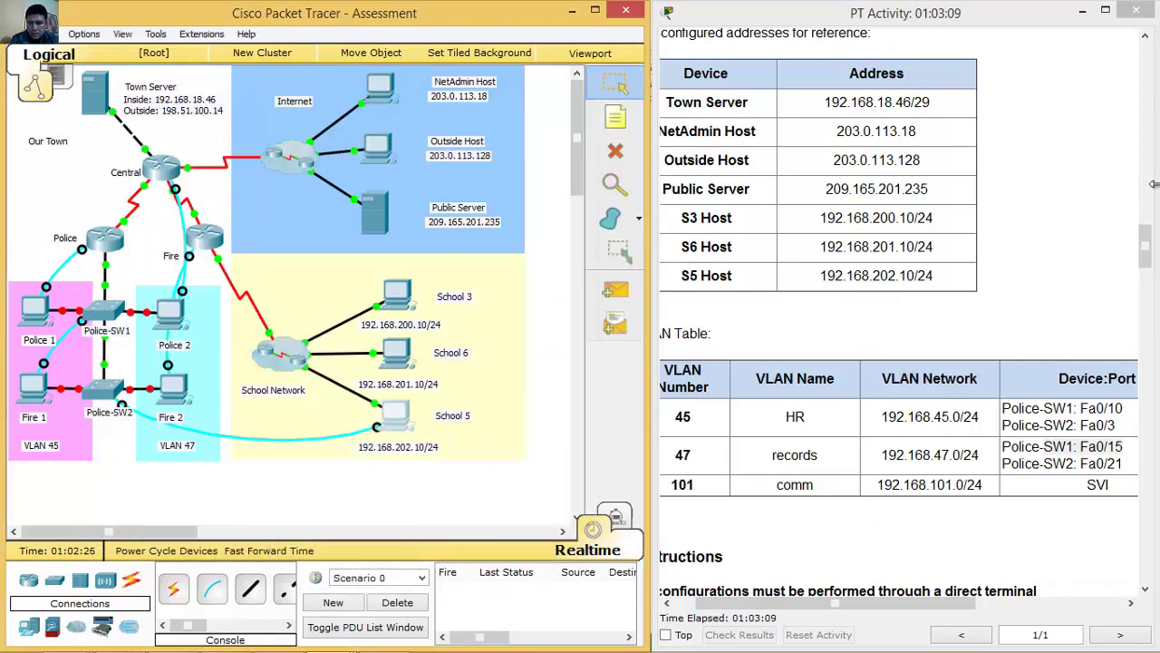
Highlight the VLAN 101 192.168.101.0/24 addressing notes, then reopen the Fire 1 switch terminal.
{"action": "left_click", "coordinate": [1146, 247]}
{"action": "left_click_drag", "start_coordinate": [1146, 247], "coordinate": [1120, 424]}
{"action": "left_click_drag", "start_coordinate": [685, 86], "coordinate": [1053, 84]}
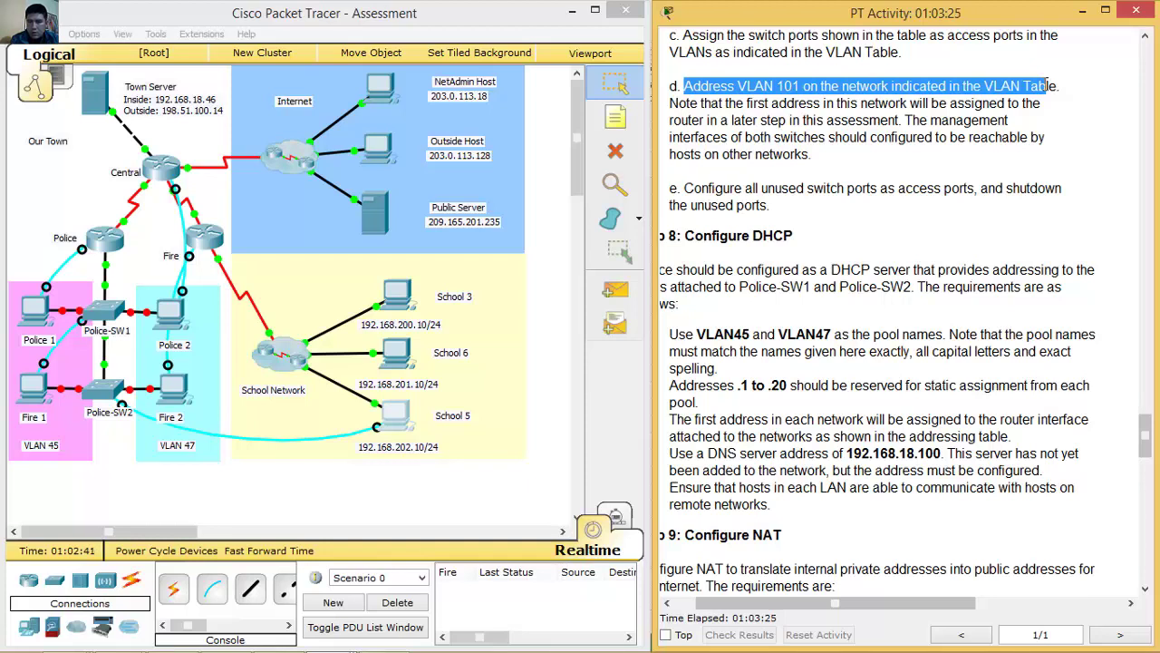
{"action": "left_click", "coordinate": [915, 119]}
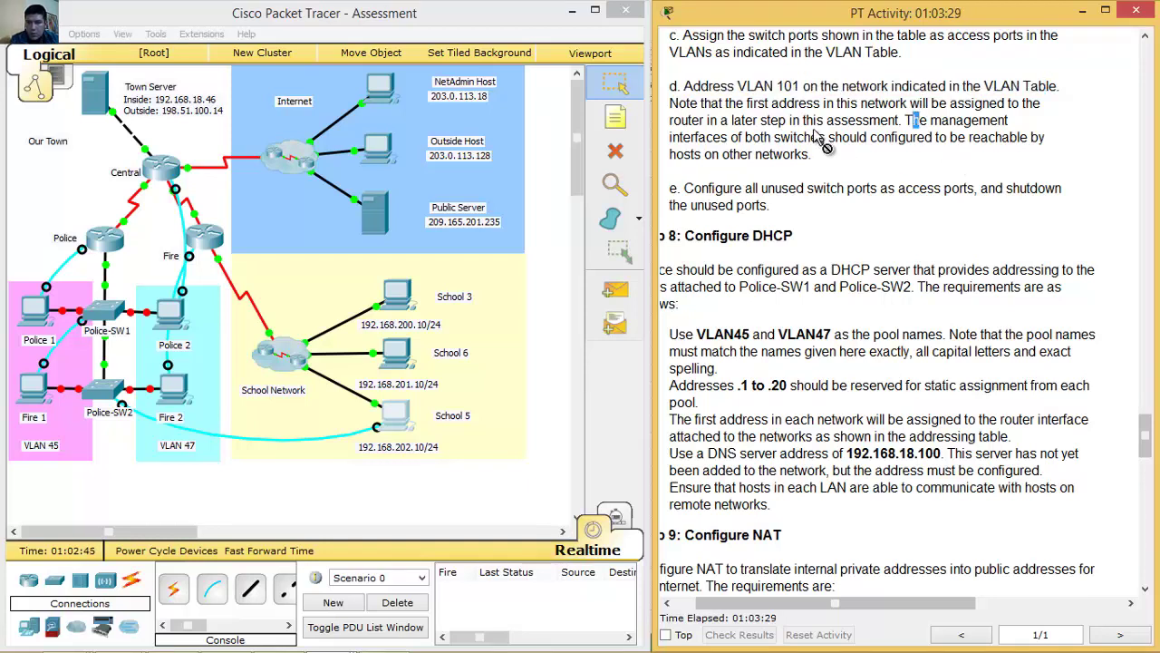
{"action": "left_click_drag", "start_coordinate": [904, 119], "coordinate": [834, 152]}
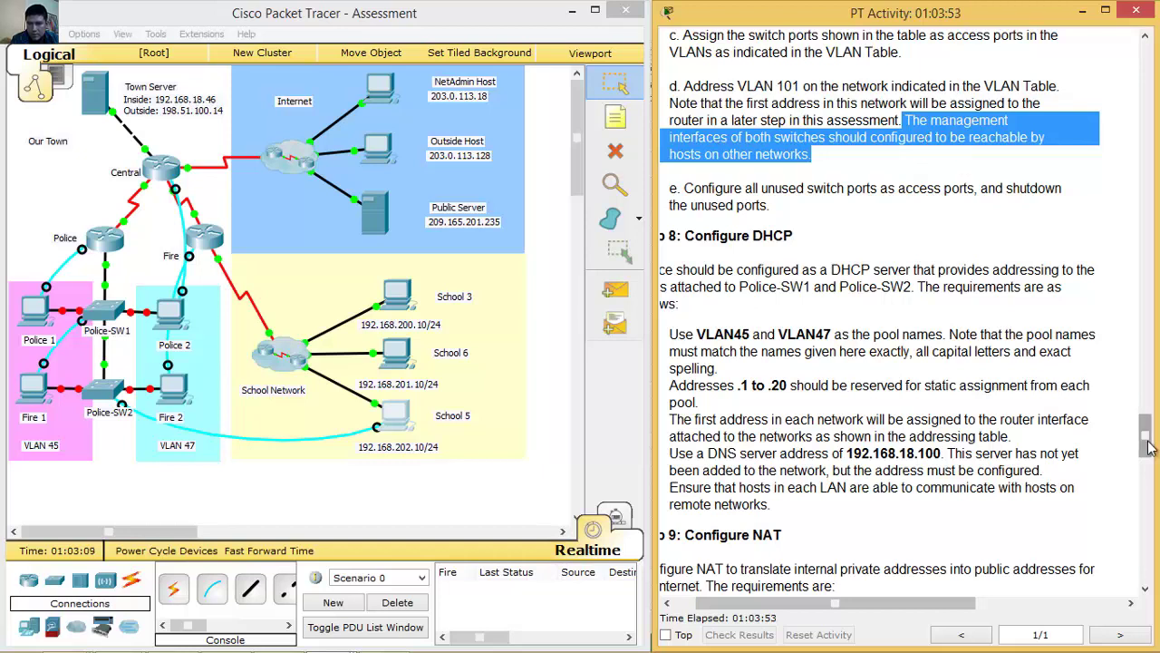
{"action": "left_click_drag", "start_coordinate": [1145, 428], "coordinate": [1143, 229]}
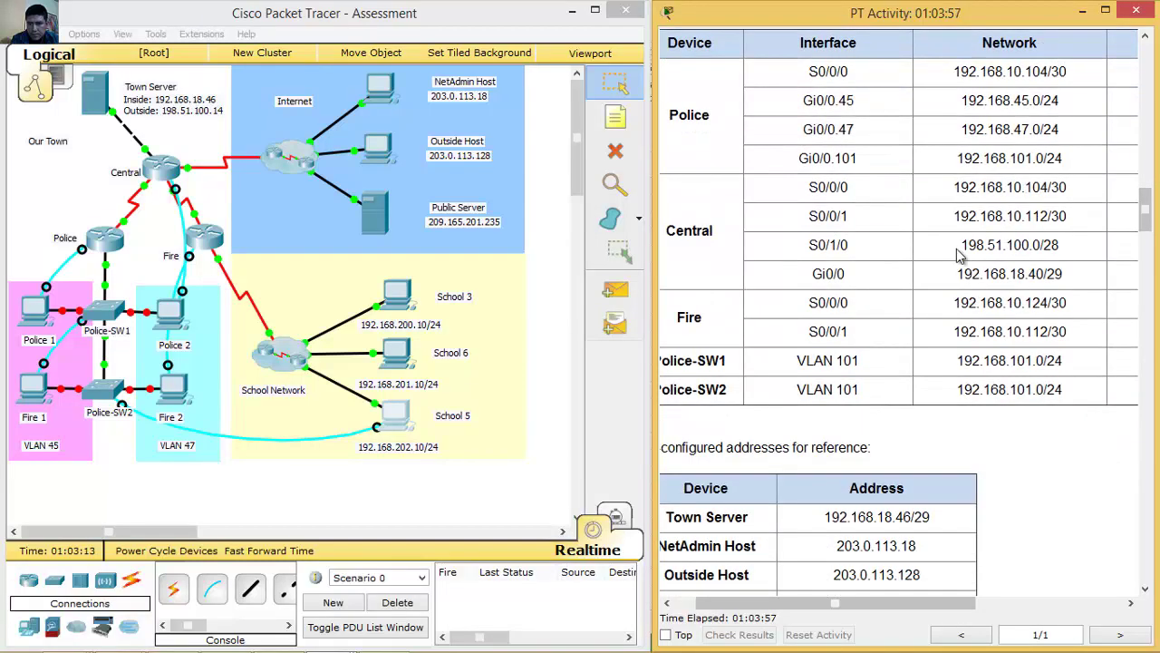
{"action": "left_click_drag", "start_coordinate": [797, 366], "coordinate": [1079, 393]}
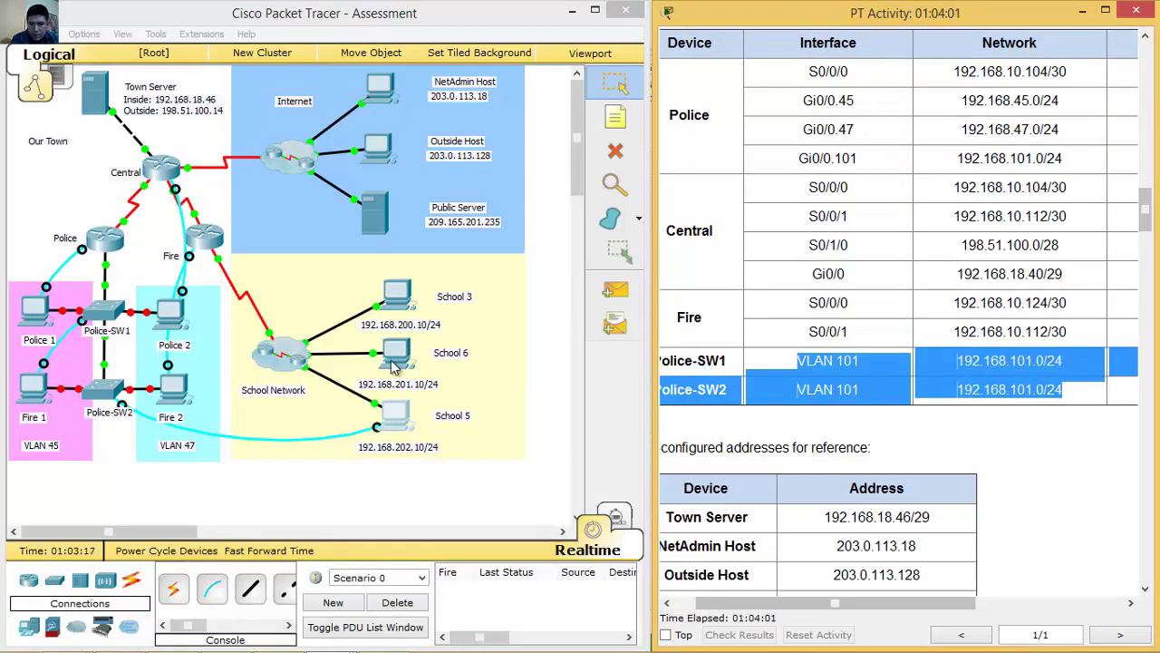
{"action": "left_click", "coordinate": [39, 392]}
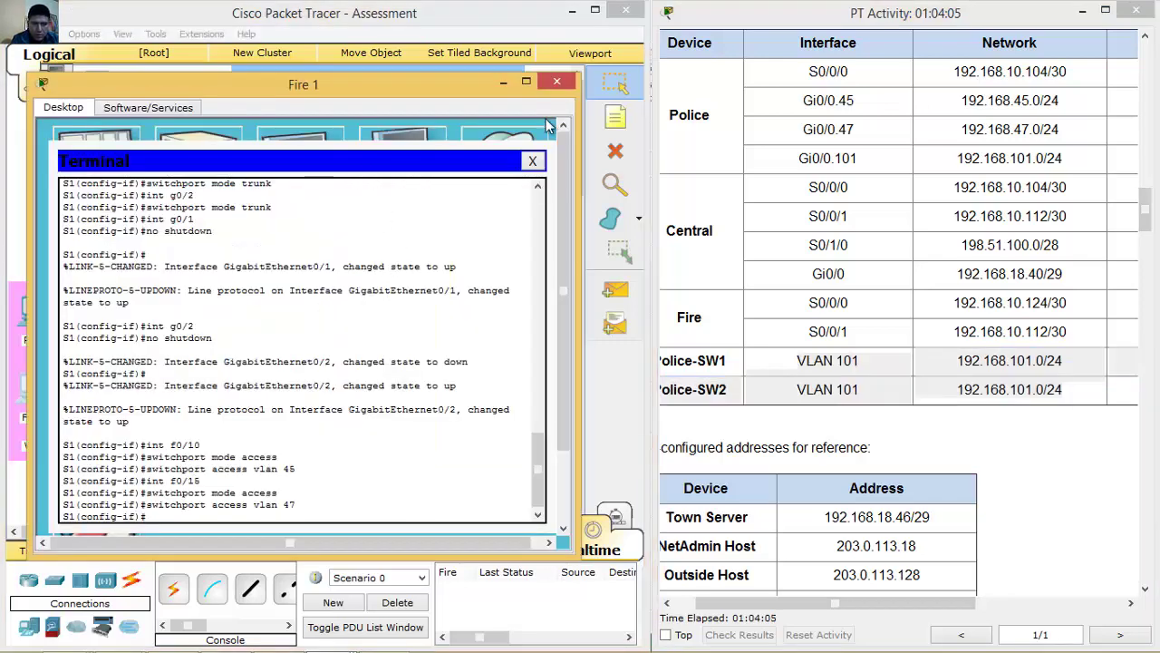
Run no shutdown on Police-SW1 interfaces f0/10 and f0/15 from the Fire 1 terminal.
{"action": "left_click", "coordinate": [458, 27]}
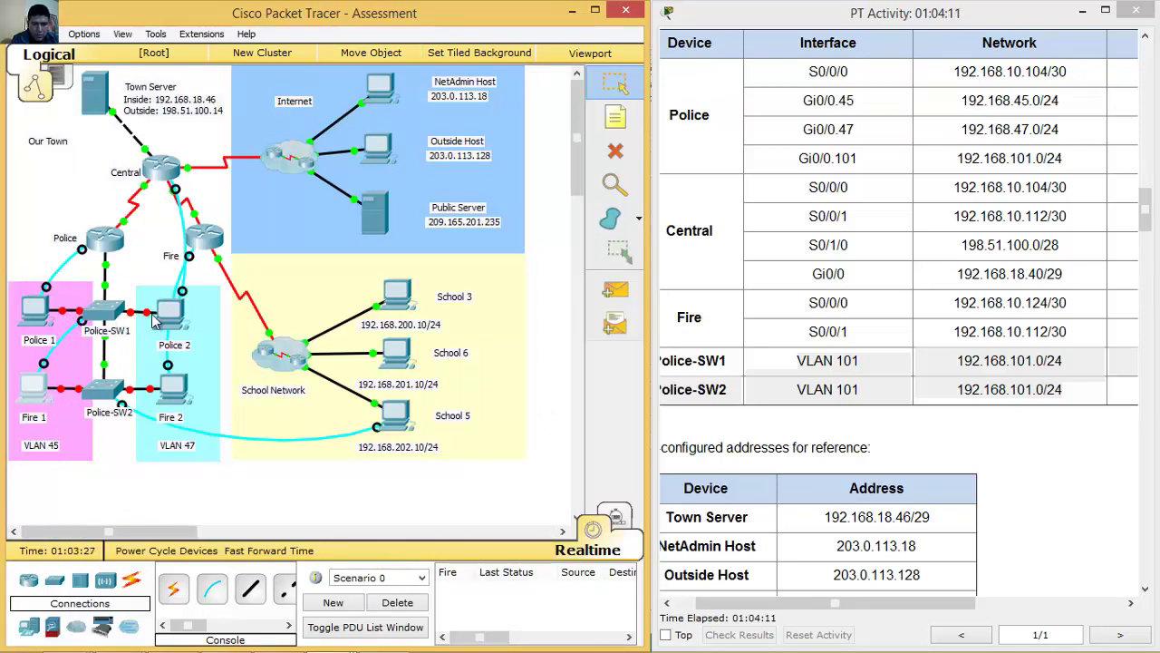
{"action": "left_click", "coordinate": [40, 384]}
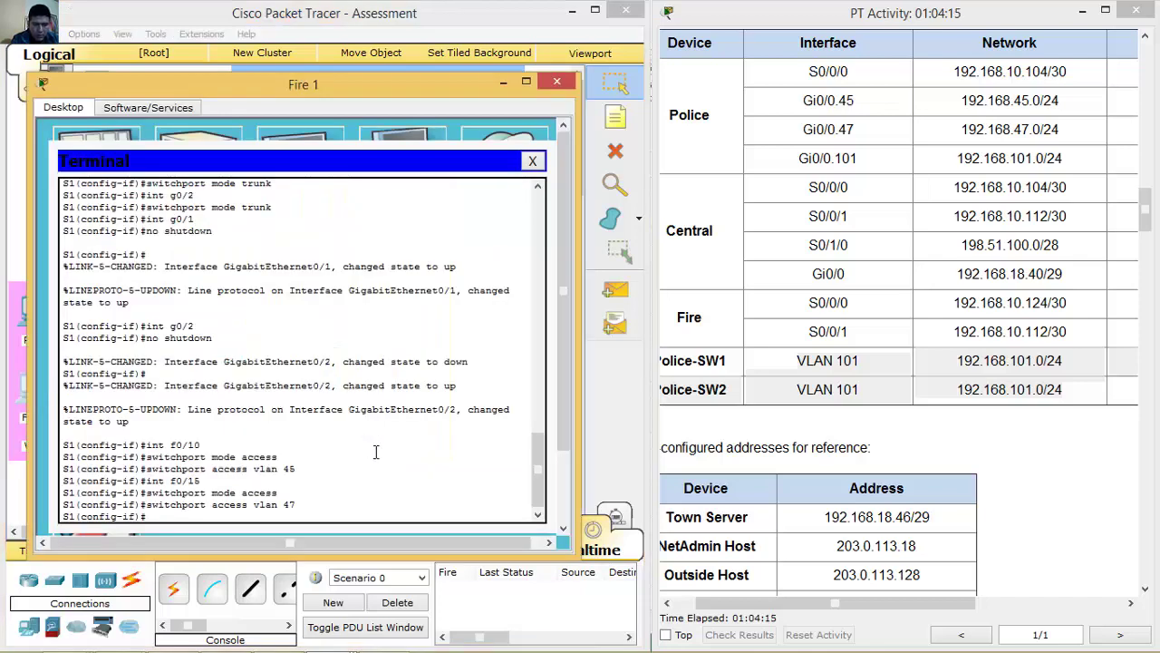
{"action": "key", "text": "Up"}
{"action": "key", "text": "Up"}
{"action": "key", "text": "Up"}
{"action": "key", "text": "Up"}
{"action": "key", "text": "Up"}
{"action": "key", "text": "Up"}
{"action": "key", "text": "Return"}
{"action": "type", "text": "no"}
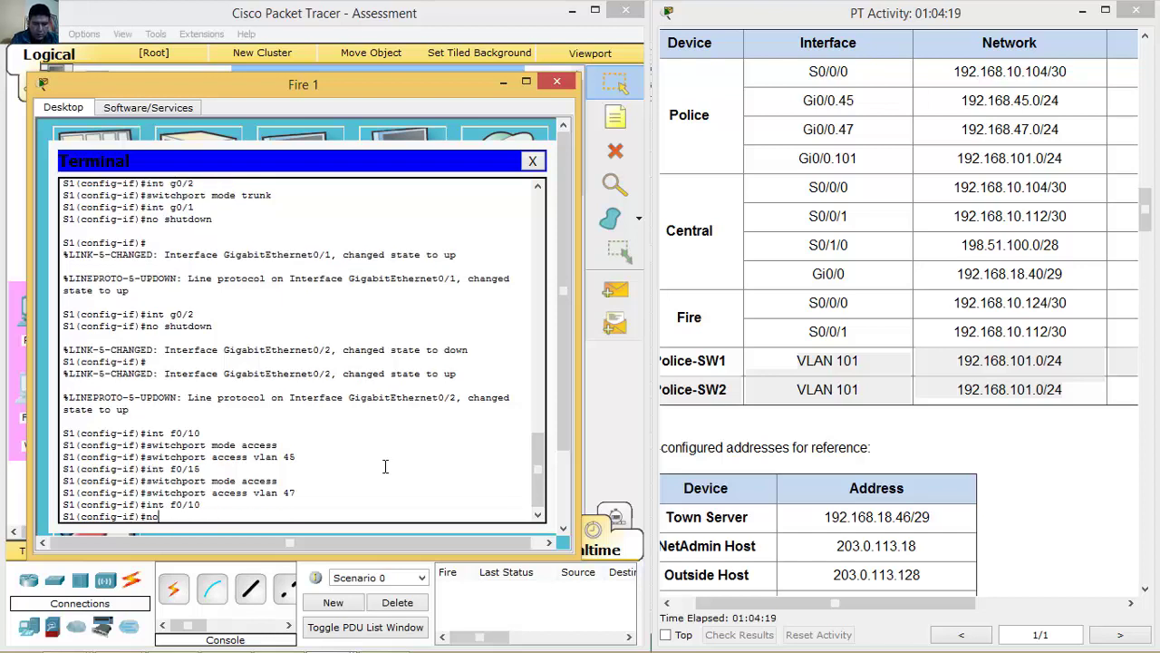
{"action": "type", "text": " shutdown"}
{"action": "key", "text": "Return"}
{"action": "key", "text": "Up"}
{"action": "key", "text": "Up"}
{"action": "key", "text": "Up"}
{"action": "key", "text": "Up"}
{"action": "key", "text": "Up"}
{"action": "key", "text": "Return"}
{"action": "key", "text": "Up"}
{"action": "key", "text": "Up"}
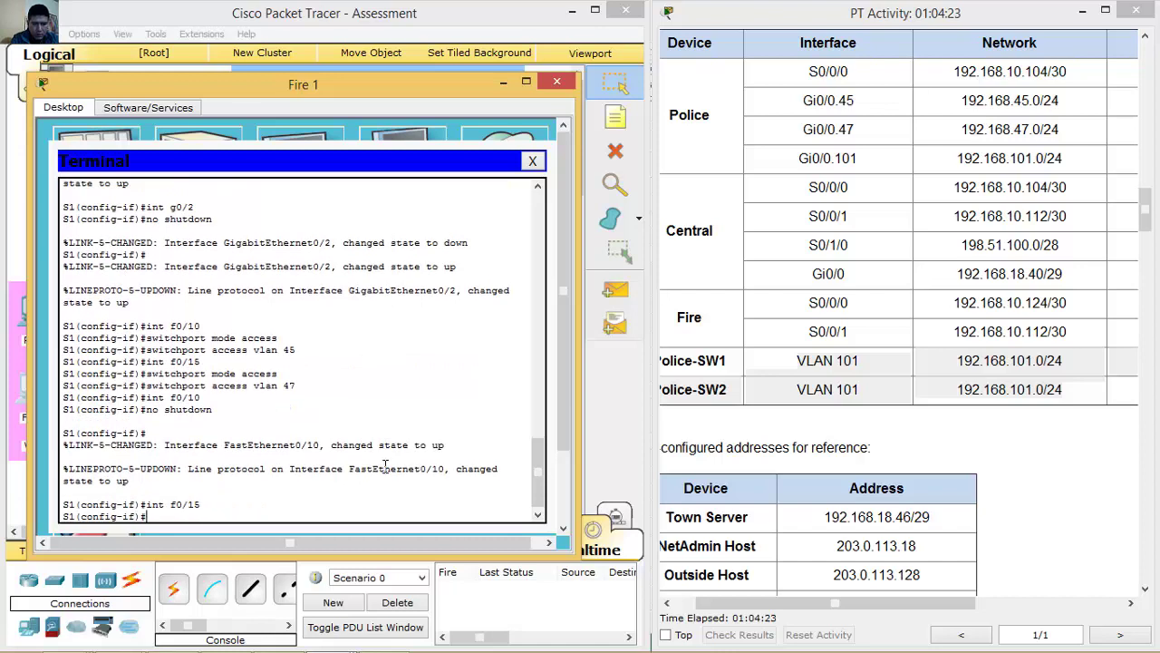
{"action": "key", "text": "Return"}
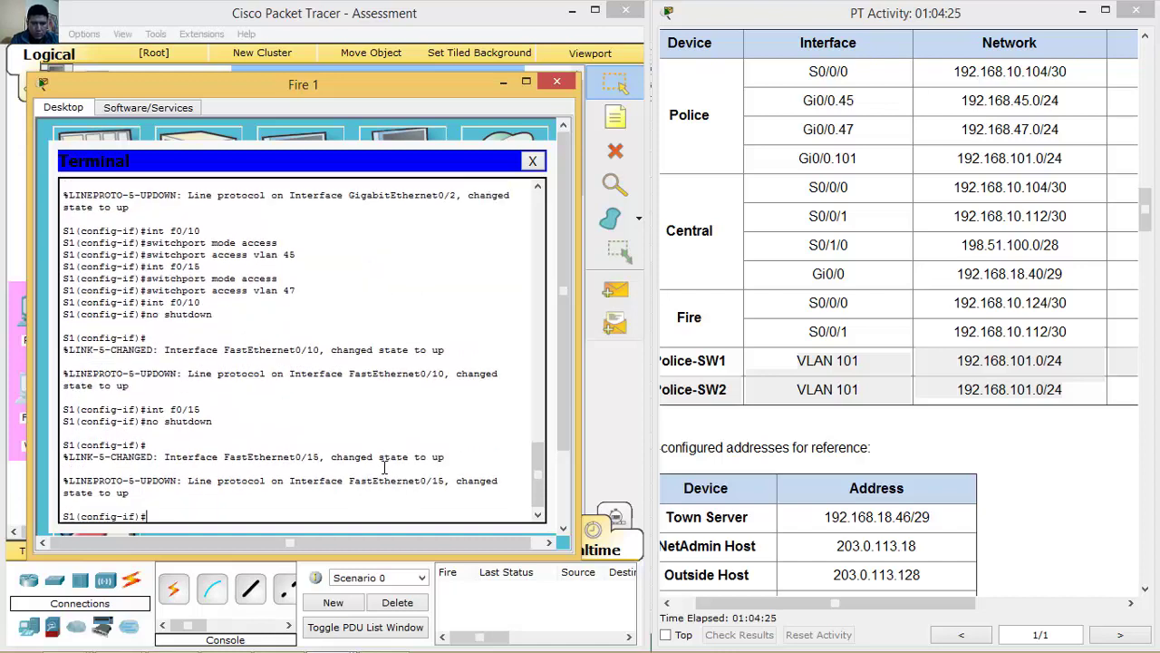
{"action": "left_click", "coordinate": [497, 83]}
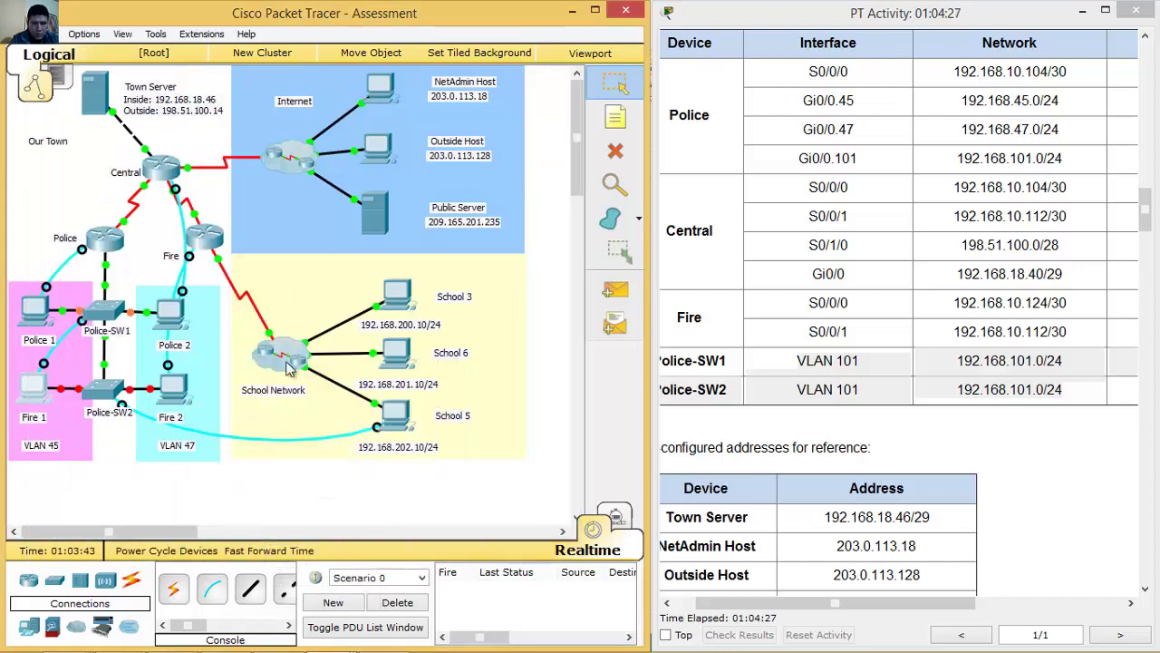
Run no shutdown on Police-SW2 interfaces f0/3 and f0/21 from the Branch 3 Host terminal.
{"action": "left_click", "coordinate": [399, 424]}
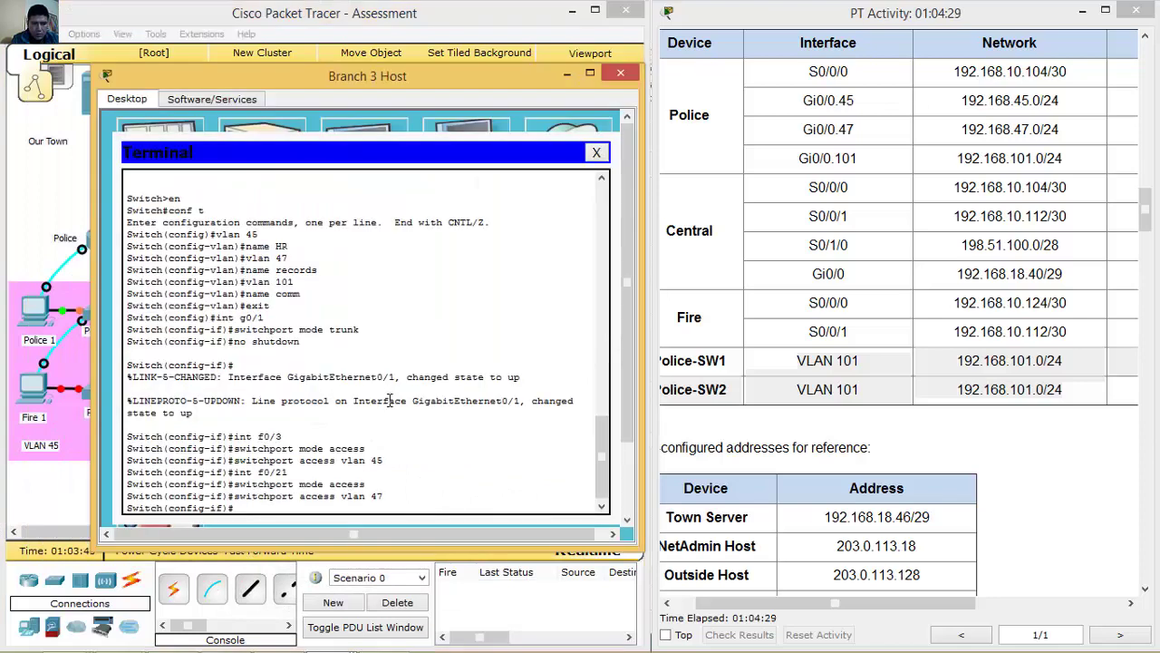
{"action": "key", "text": "Up"}
{"action": "key", "text": "Up"}
{"action": "key", "text": "Up"}
{"action": "key", "text": "Up"}
{"action": "key", "text": "Up"}
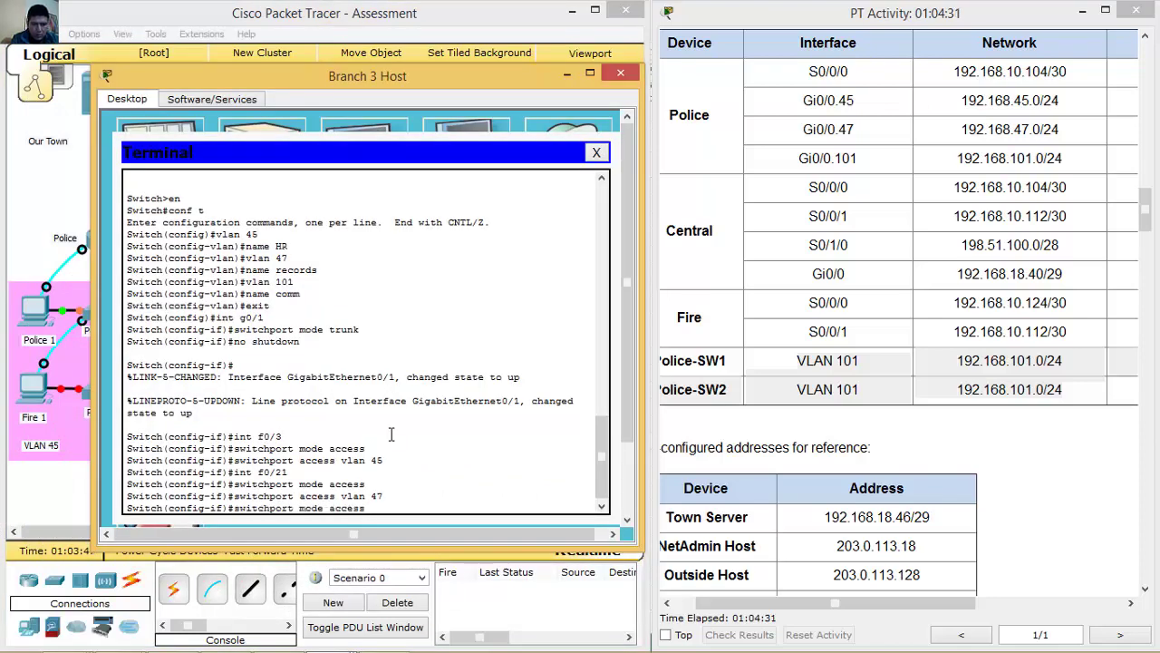
{"action": "key", "text": "Return"}
{"action": "type", "text": "no shutd"}
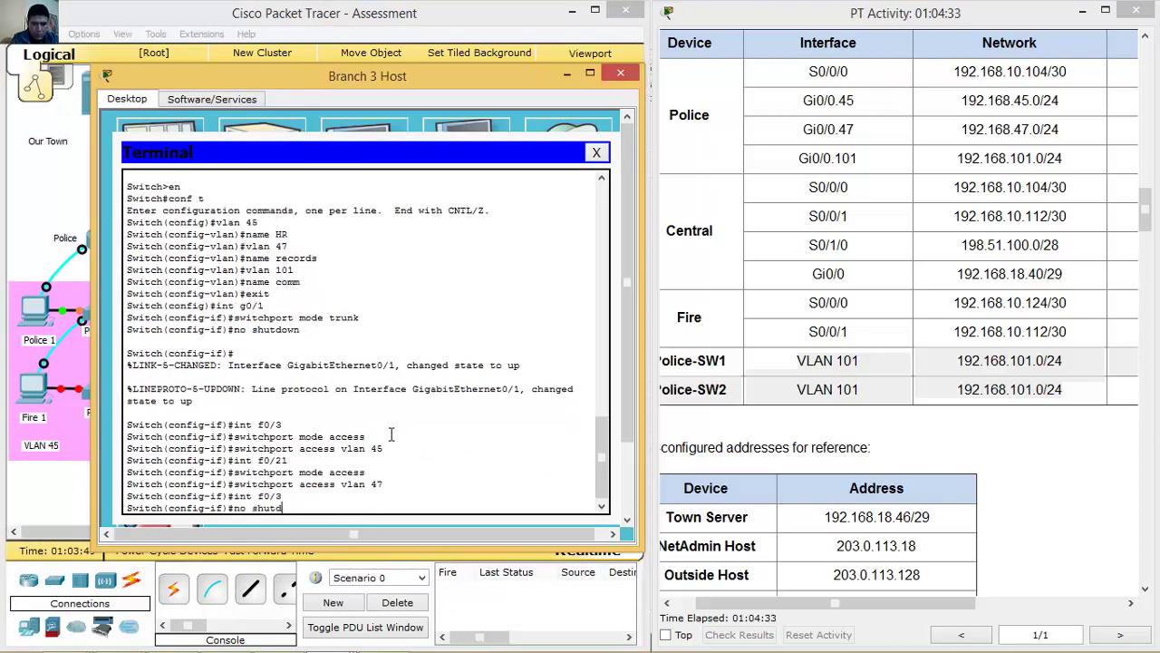
{"action": "type", "text": "own"}
{"action": "key", "text": "Return"}
{"action": "key", "text": "Up"}
{"action": "key", "text": "Up"}
{"action": "key", "text": "Up"}
{"action": "key", "text": "Up"}
{"action": "key", "text": "Up"}
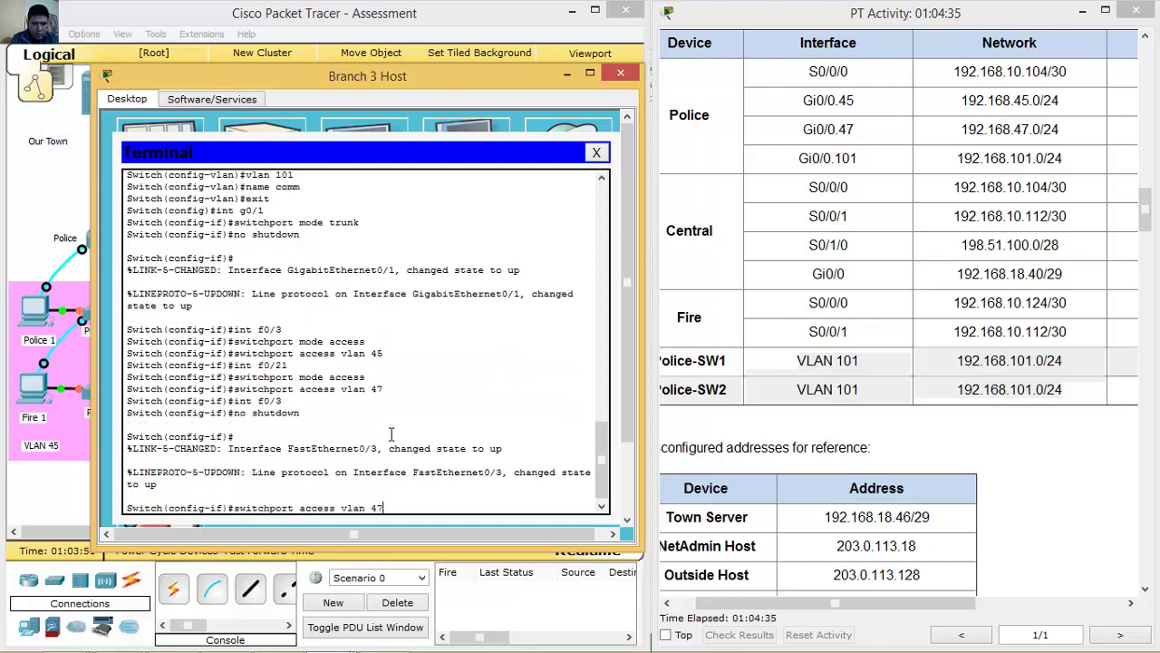
{"action": "key", "text": "Return"}
{"action": "key", "text": "Up"}
{"action": "key", "text": "Up"}
{"action": "key", "text": "Up"}
{"action": "key", "text": "Down"}
{"action": "key", "text": "Return"}
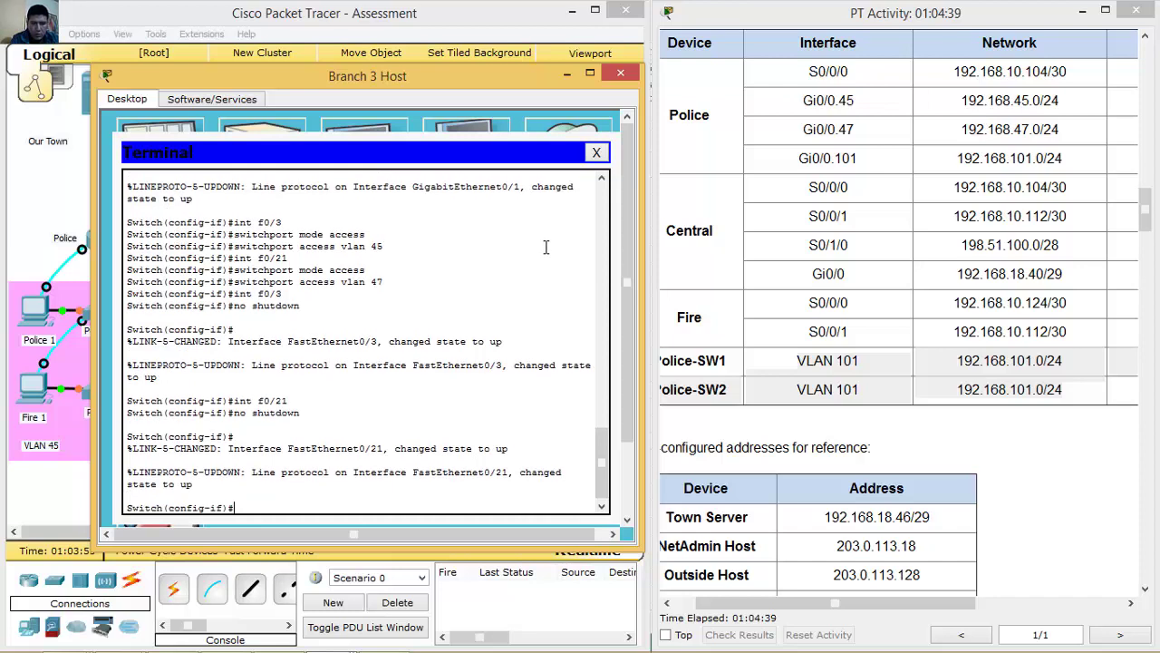
{"action": "left_click", "coordinate": [569, 73]}
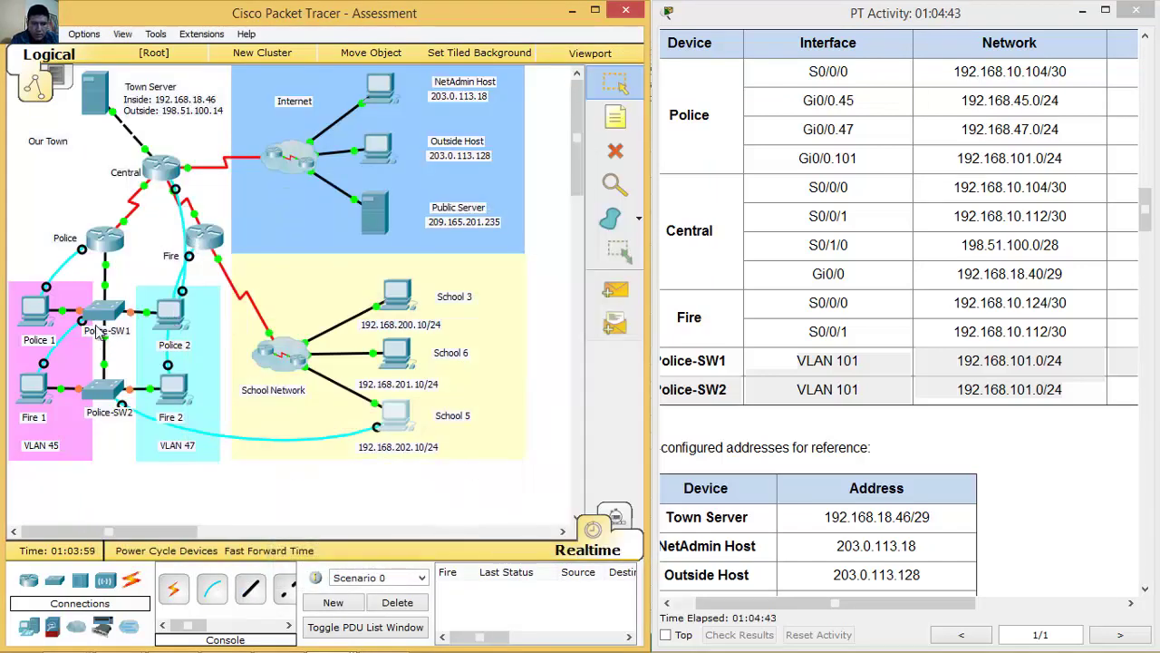
Give Police-SW1 interface VLAN 101 the address 192.168.101.11 255.255.255.0.
{"action": "left_click", "coordinate": [35, 388]}
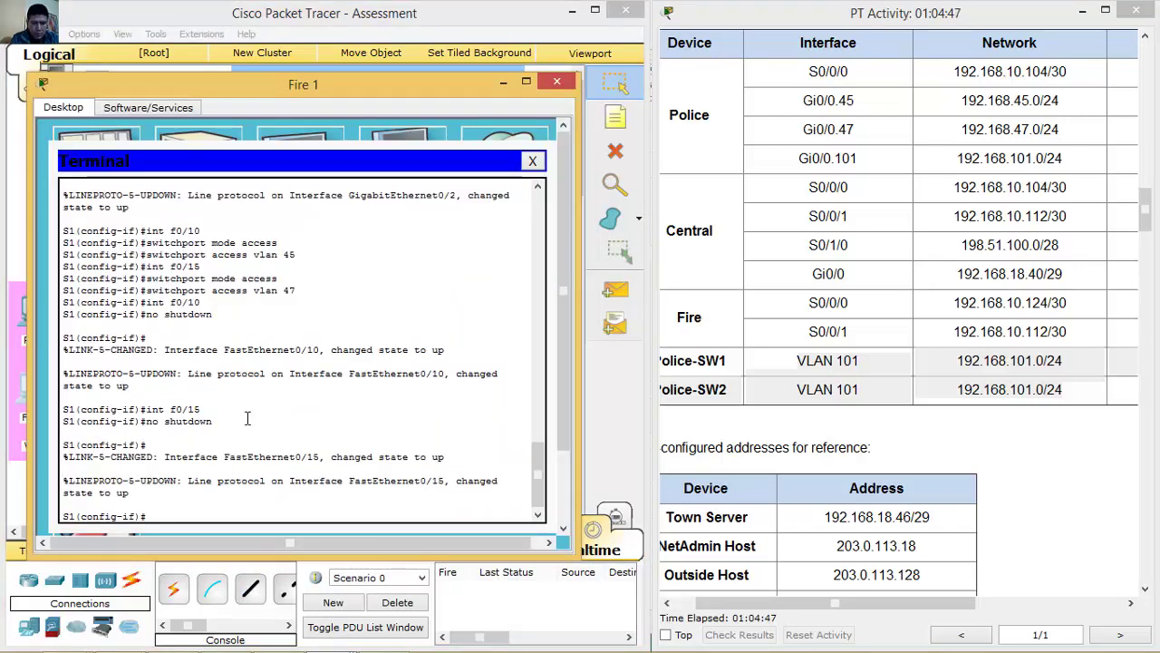
{"action": "key", "text": "BackSpace"}
{"action": "key", "text": "BackSpace"}
{"action": "type", "text": "vlan 101"}
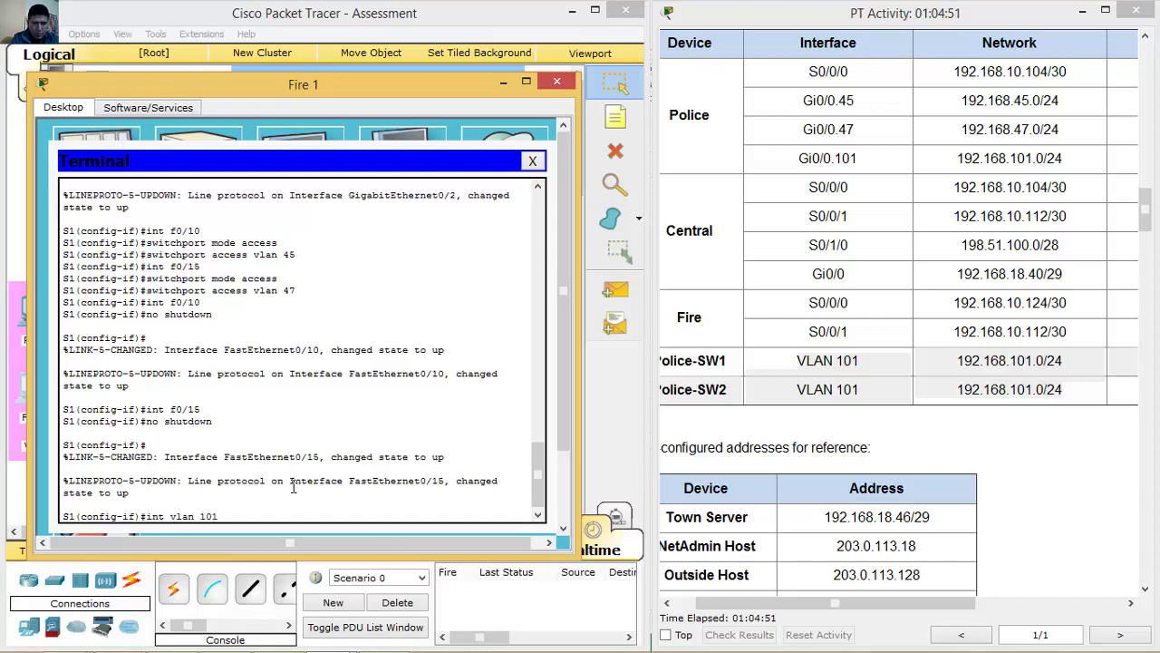
{"action": "key", "text": "Return"}
{"action": "type", "text": "ip address 192.168."}
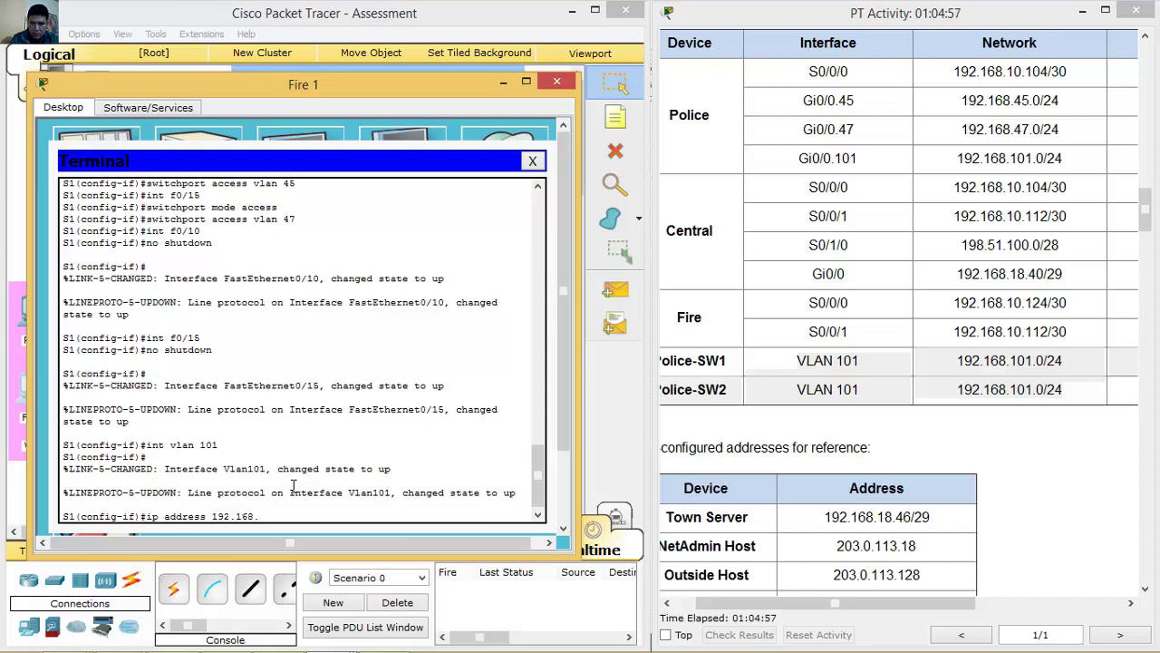
{"action": "type", "text": "101."}
{"action": "left_click_drag", "start_coordinate": [950, 603], "coordinate": [886, 600]}
{"action": "left_click", "coordinate": [390, 519]}
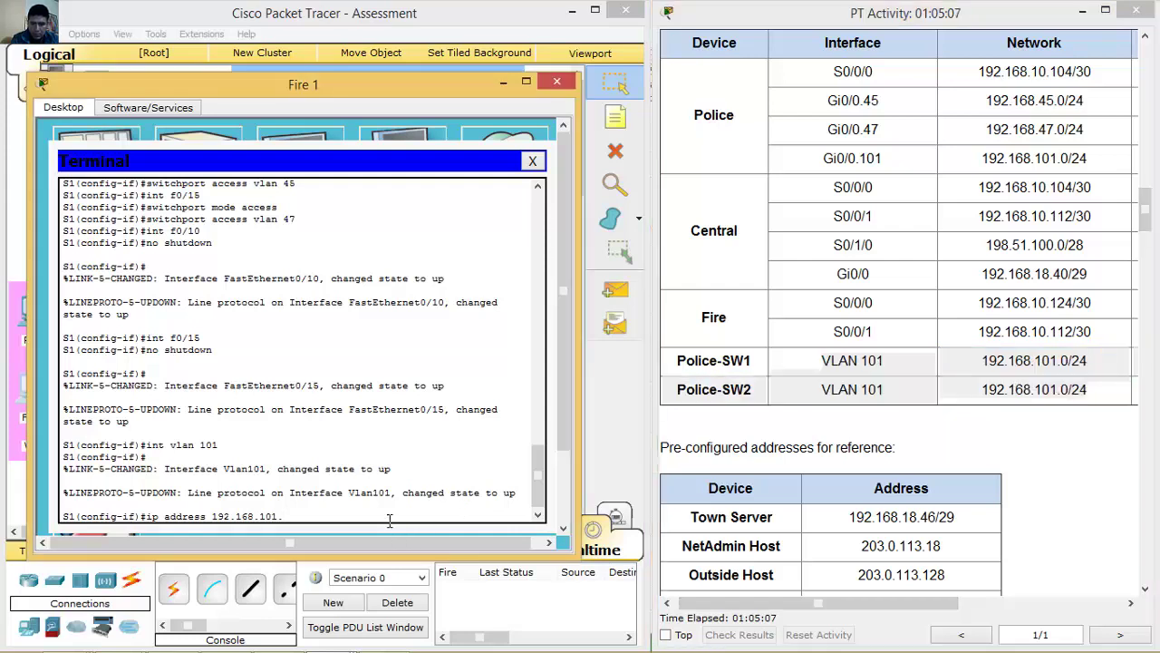
{"action": "type", "text": "11 255.255.255.0"}
{"action": "key", "text": "Return"}
Bring VLAN 101 up and set ip default-gateway 192.168.101.1 on Police-SW1.
{"action": "type", "text": "no shutdo"}
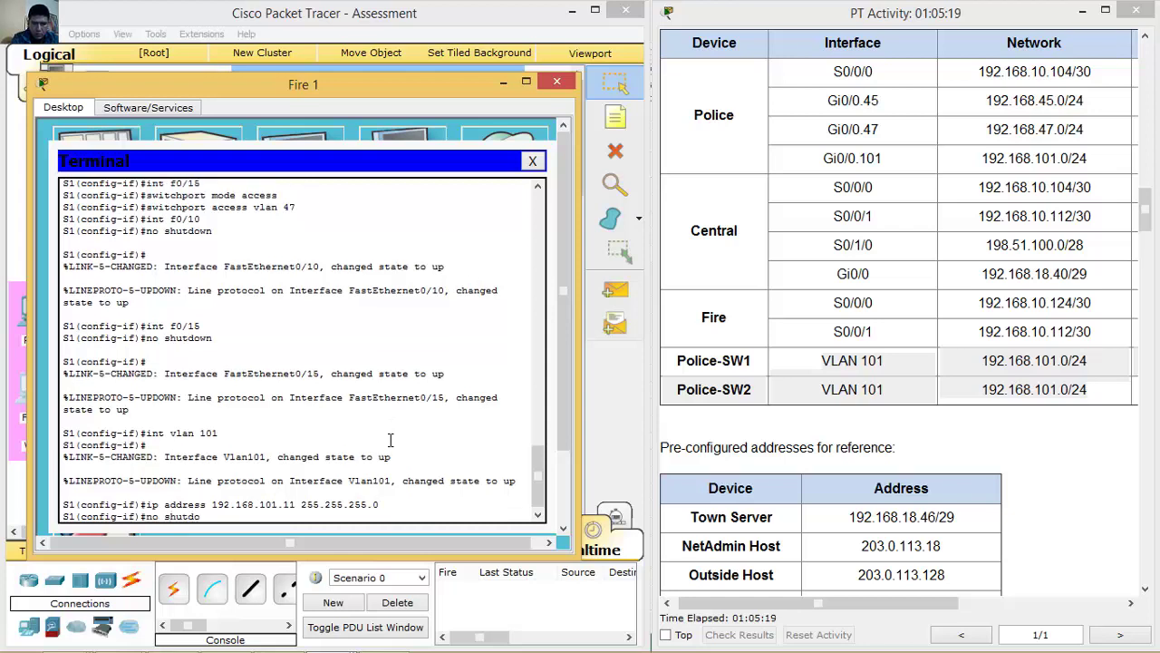
{"action": "key", "text": "Tab"}
{"action": "key", "text": "Return"}
{"action": "key", "text": "Return"}
{"action": "type", "text": "exit"}
{"action": "key", "text": "Return"}
{"action": "type", "text": "ip default-g"}
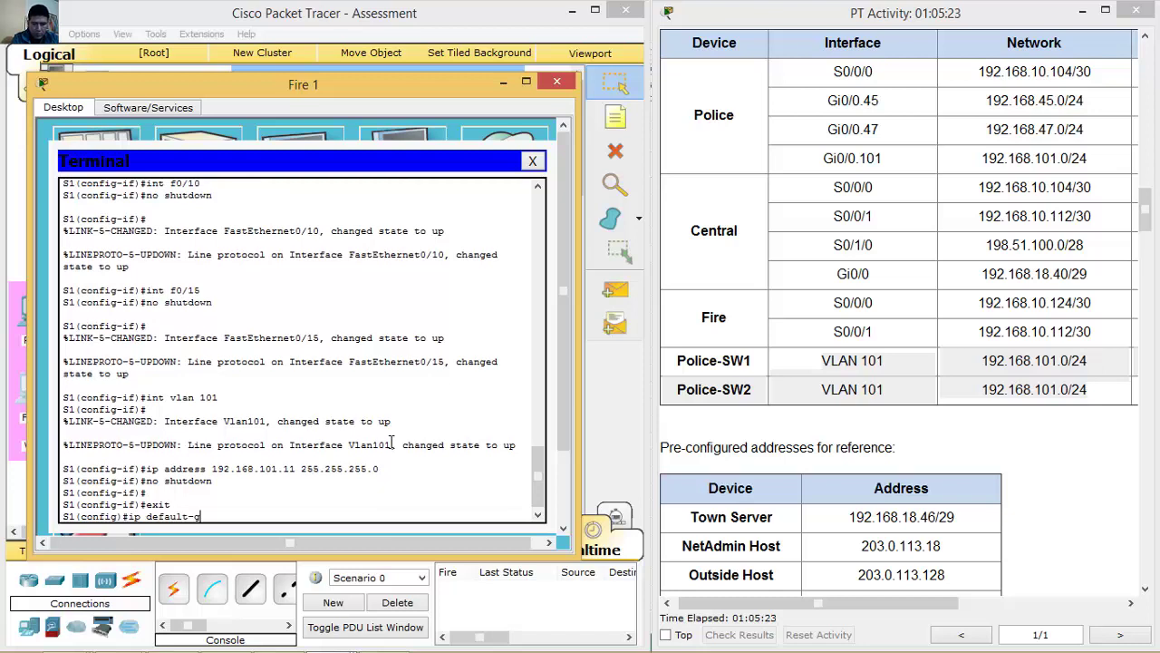
{"action": "type", "text": "ateway 192.168.101."}
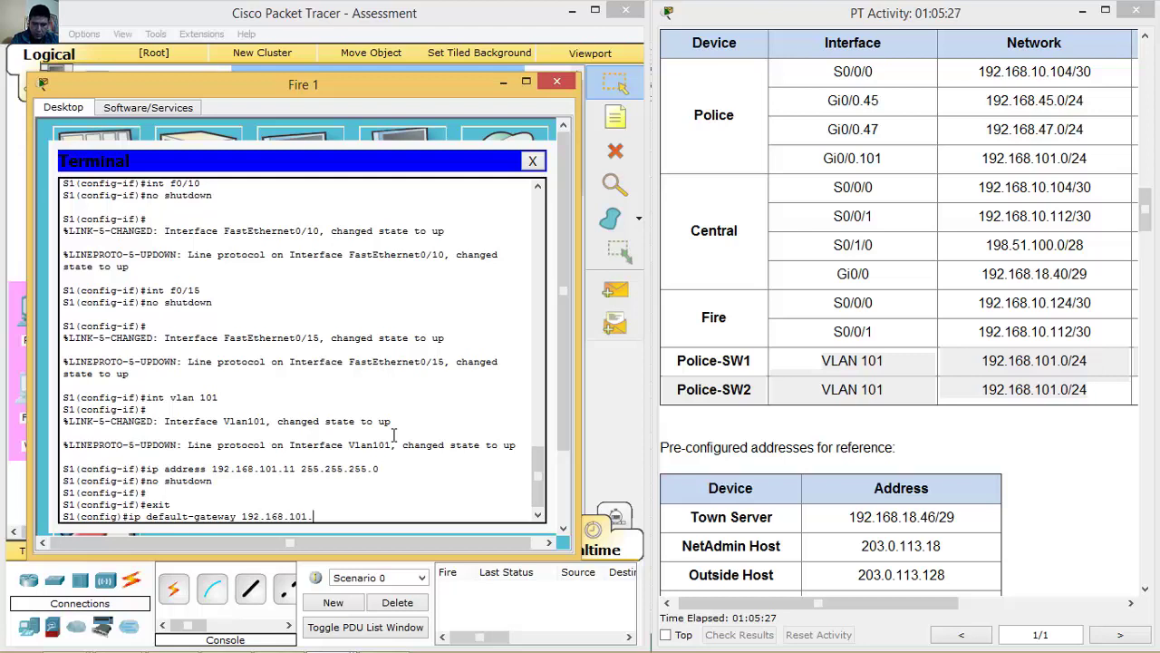
{"action": "type", "text": "1"}
{"action": "key", "text": "Return"}
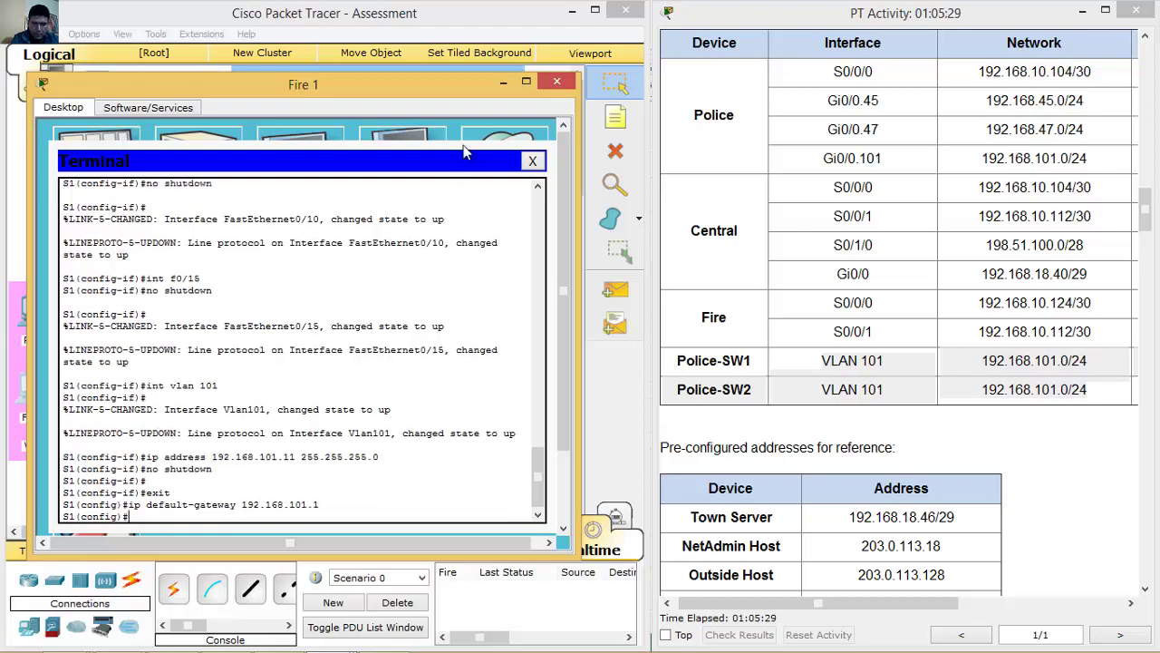
{"action": "left_click", "coordinate": [501, 83]}
{"action": "left_click", "coordinate": [315, 442]}
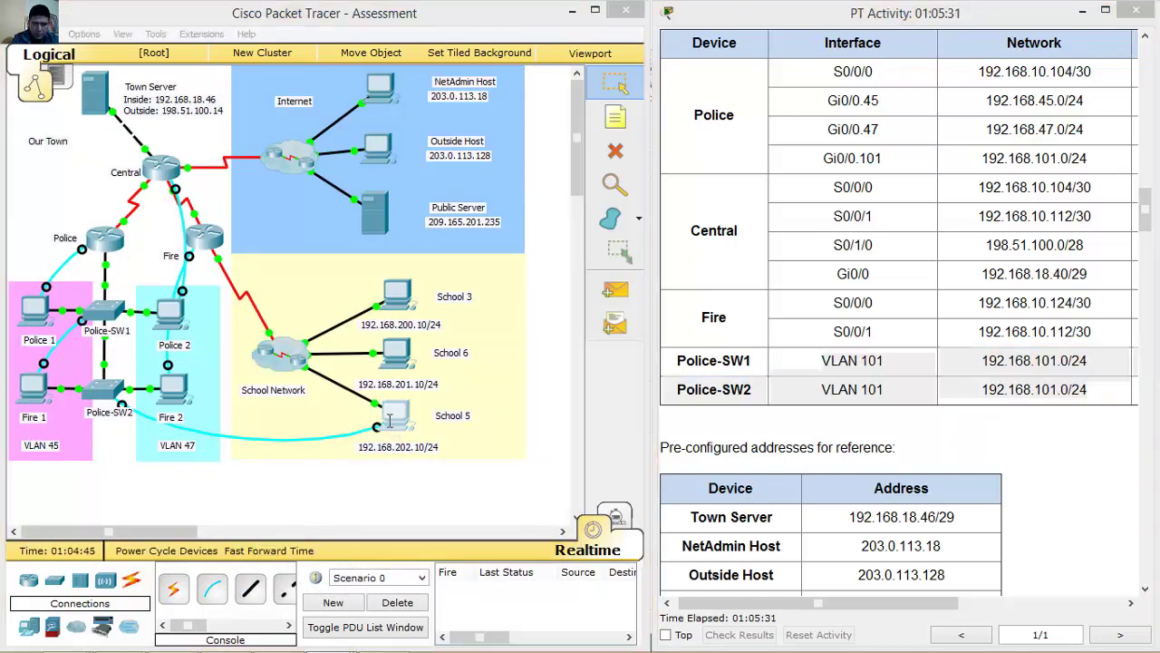
Give Police-SW2 interface VLAN 101 address 192.168.101.22 255.255.255.0 and bring it up.
{"action": "type", "text": "int vlan 101"}
{"action": "key", "text": "Return"}
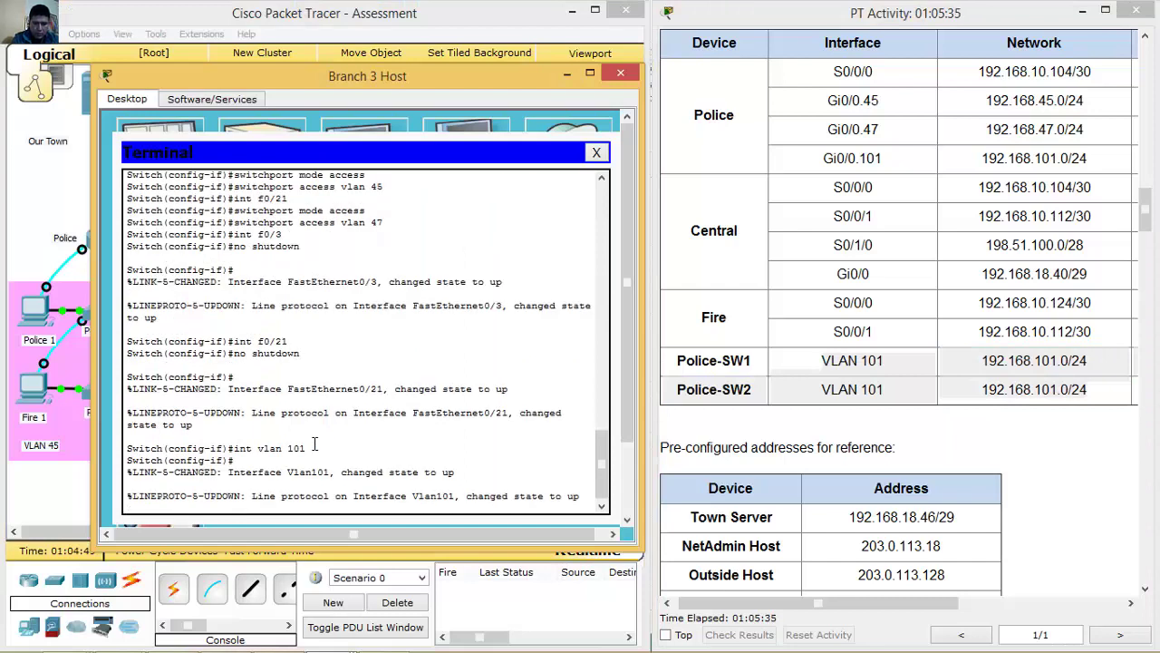
{"action": "type", "text": "ip address"}
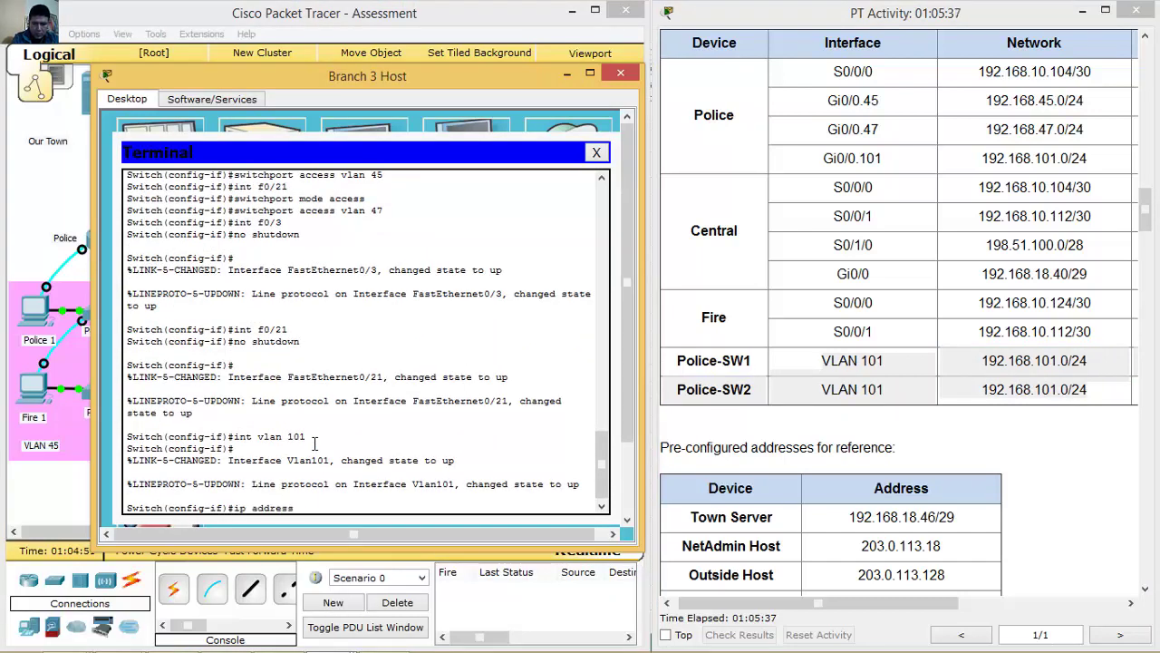
{"action": "type", "text": " 192.168.101.22 255.255.255.0"}
{"action": "key", "text": "Return"}
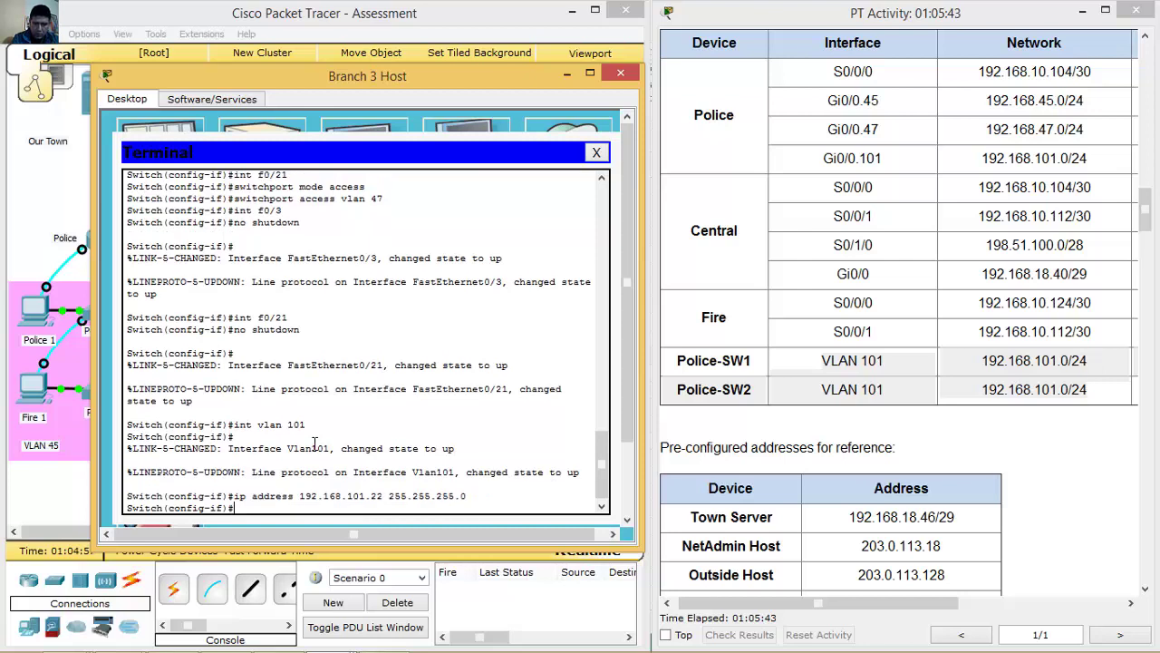
{"action": "type", "text": "no shutod"}
{"action": "key", "text": "BackSpace"}
{"action": "key", "text": "BackSpace"}
{"action": "type", "text": "down"}
{"action": "key", "text": "Return"}
{"action": "key", "text": "Return"}
Set ip default-gateway 192.168.101.1 on Police-SW2, fixing the mistyped command, and hide the window.
{"action": "type", "text": "exit"}
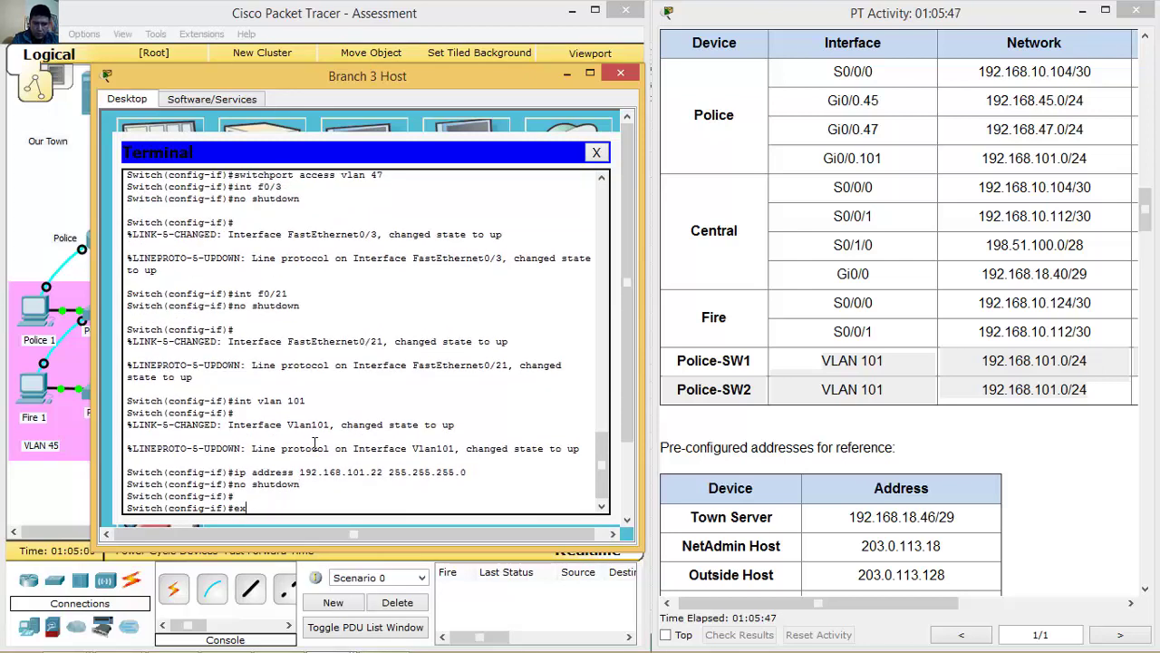
{"action": "key", "text": "Return"}
{"action": "type", "text": "ip "}
{"action": "type", "text": "defaul-rto"}
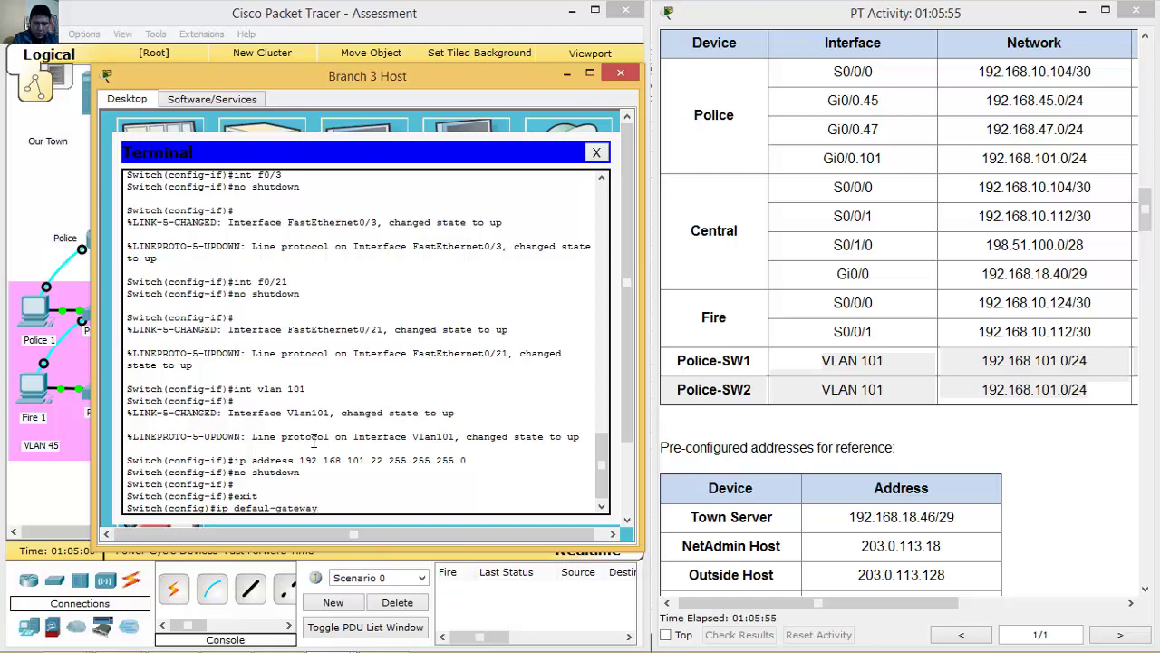
{"action": "type", "text": "192.168.101.1"}
{"action": "key", "text": "Return"}
{"action": "key", "text": "Up"}
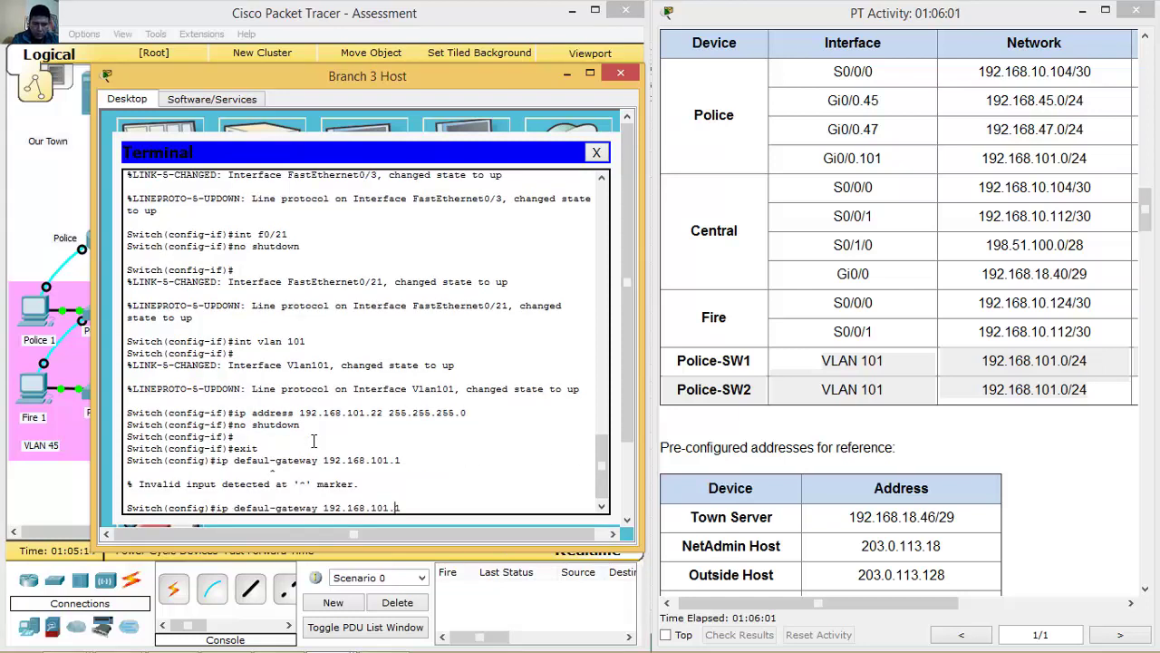
{"action": "type", "text": "t"}
{"action": "key", "text": "Return"}
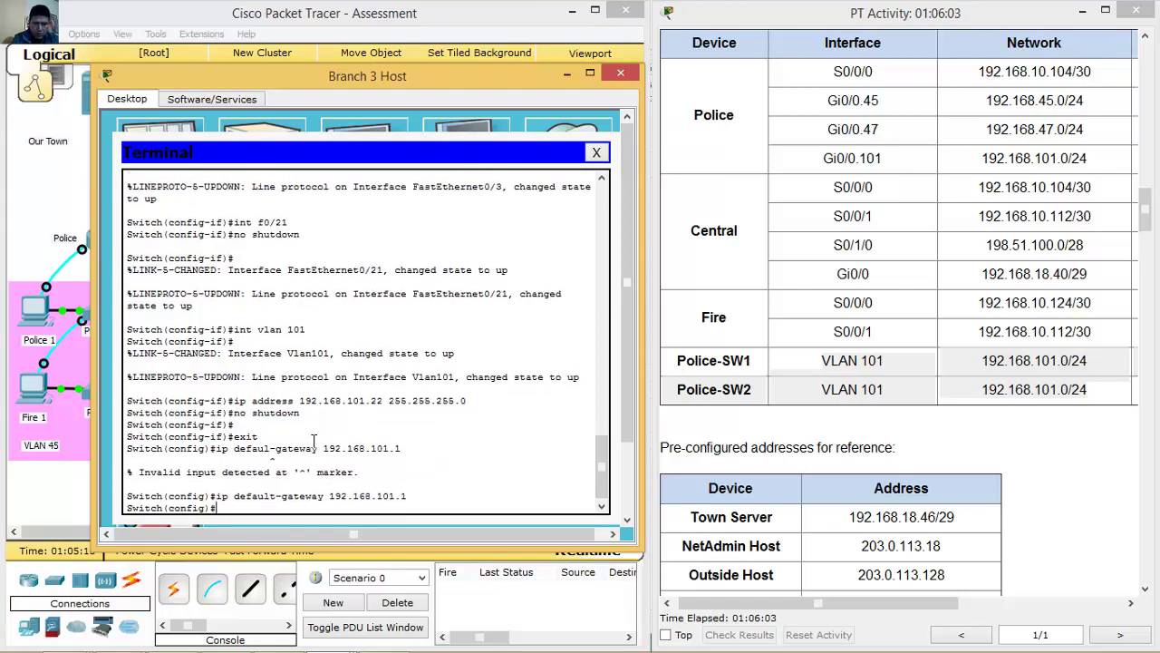
{"action": "left_click", "coordinate": [568, 75]}
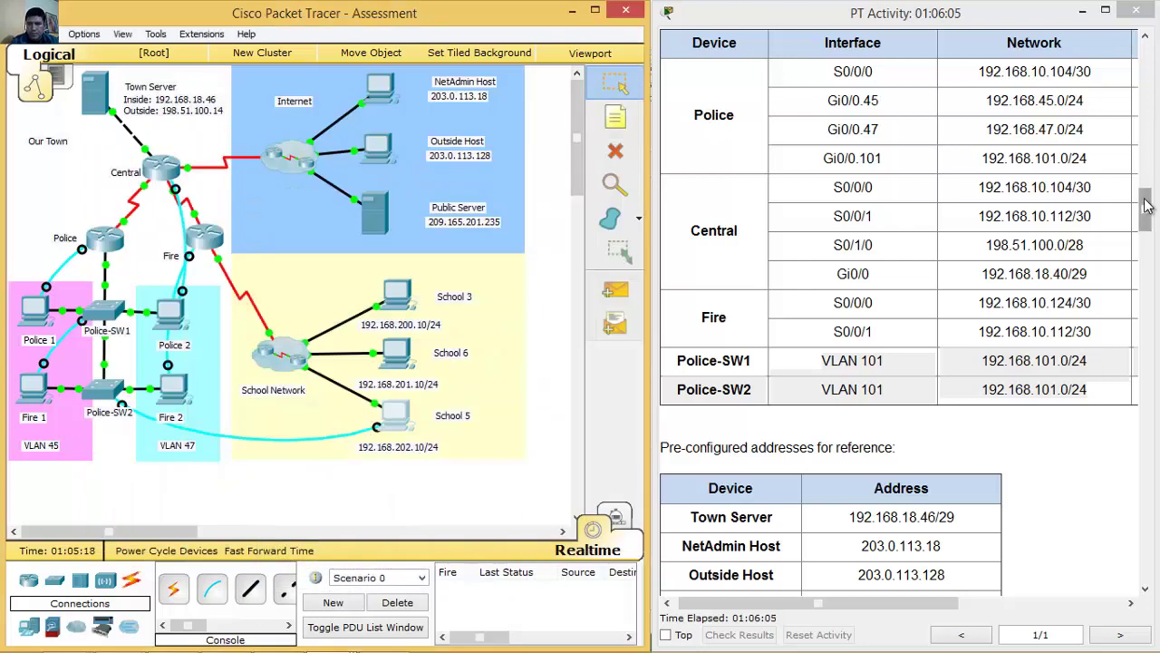
Highlight the unused-ports requirement, dismiss the locked-annotations warning, and reopen the Fire 1 terminal.
{"action": "left_click_drag", "start_coordinate": [1145, 209], "coordinate": [1124, 429]}
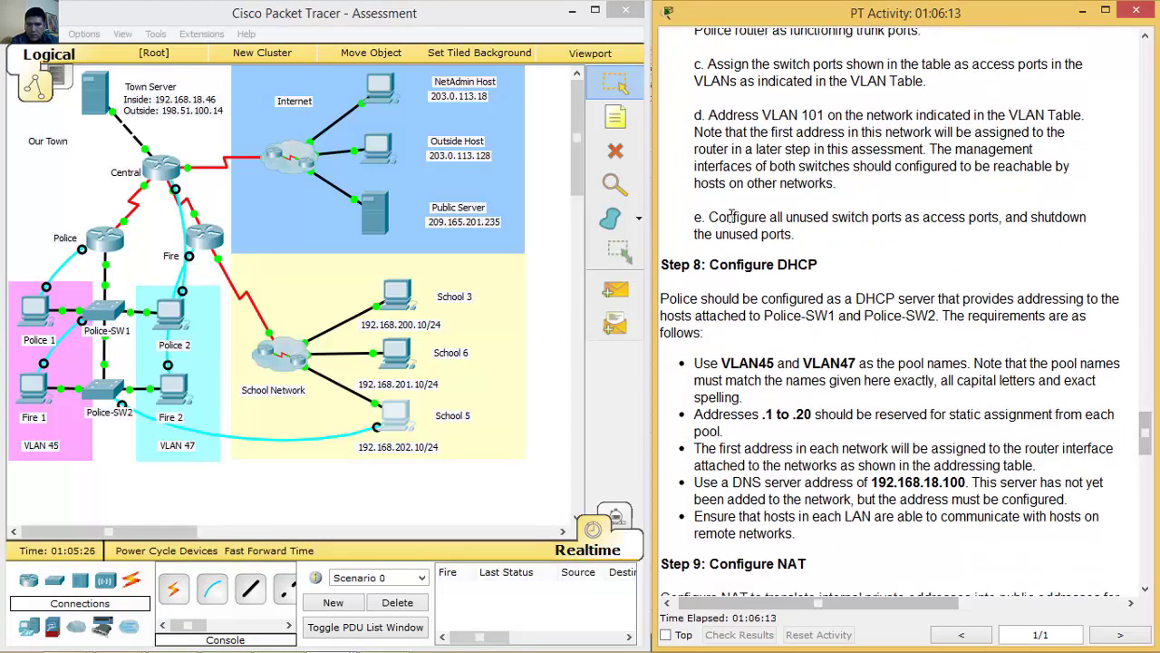
{"action": "left_click_drag", "start_coordinate": [726, 218], "coordinate": [834, 230]}
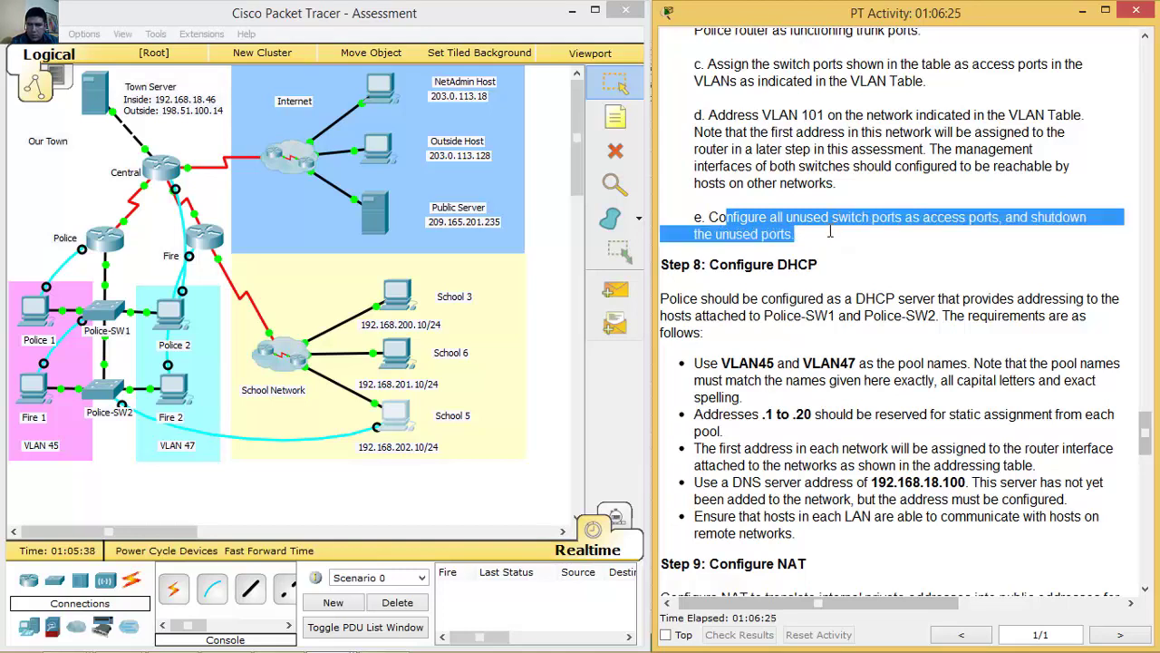
{"action": "left_click", "coordinate": [317, 283]}
{"action": "left_click", "coordinate": [327, 393]}
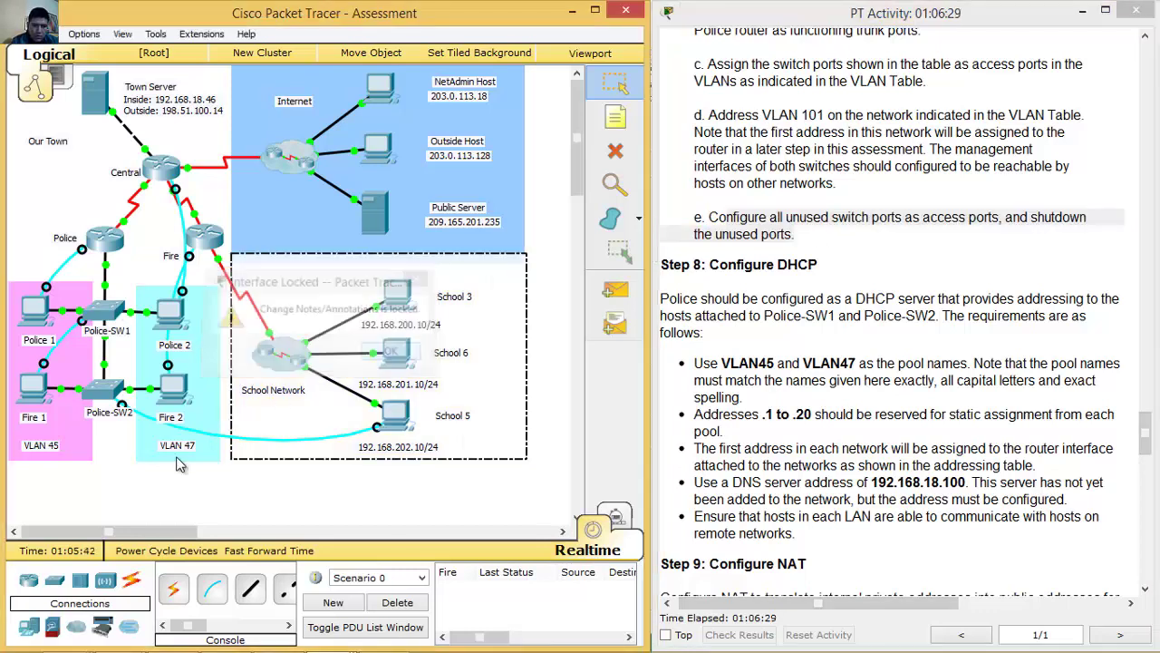
{"action": "left_click", "coordinate": [130, 490]}
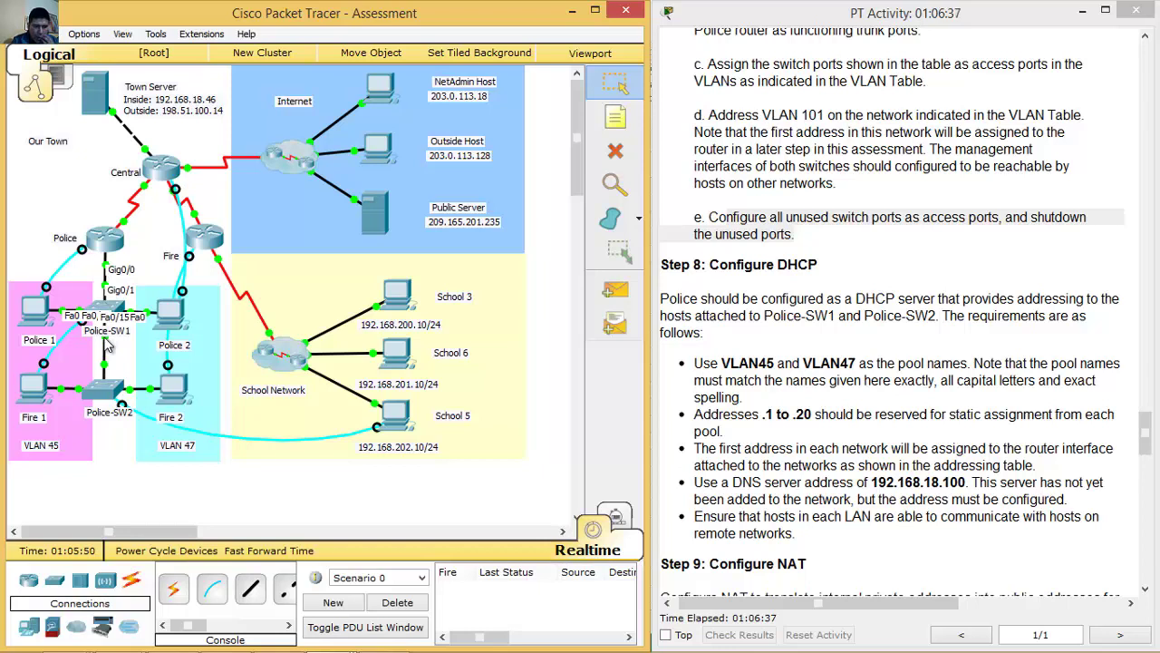
{"action": "left_click", "coordinate": [33, 387]}
Set Police-SW1 ports fa0/1-9, fa0/11-14 and fa0/16-24 to access mode and shut them down.
{"action": "left_click_drag", "start_coordinate": [360, 85], "coordinate": [833, 67]}
{"action": "type", "text": "int range fa0/"}
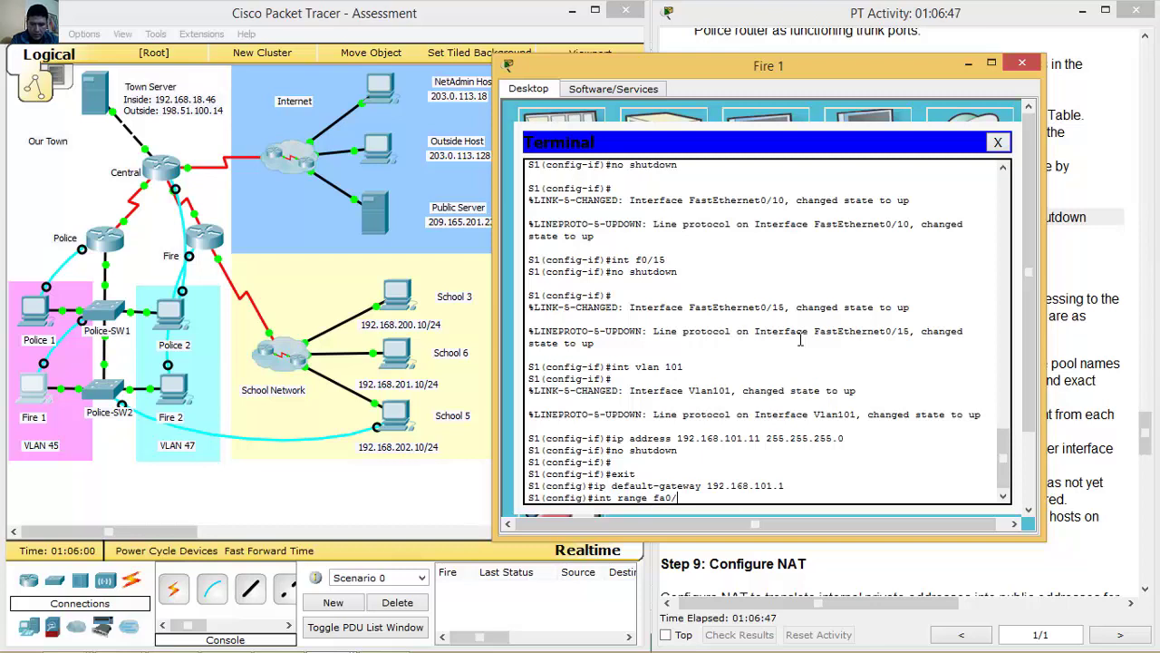
{"action": "type", "text": "1-9, fa0"}
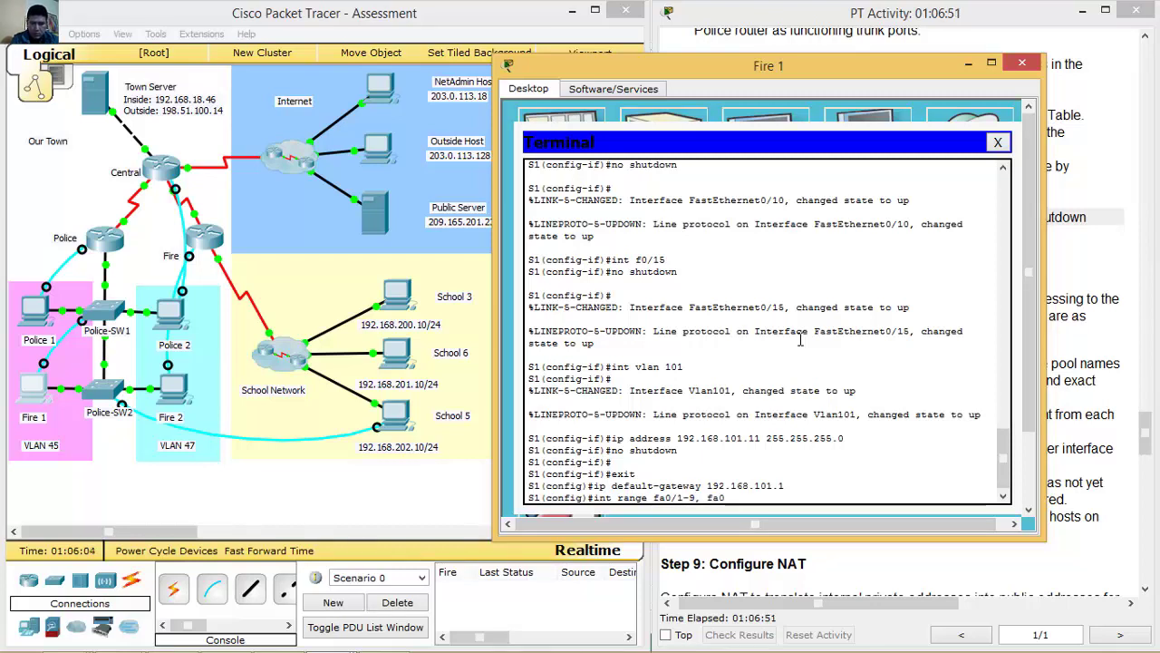
{"action": "type", "text": "/11"}
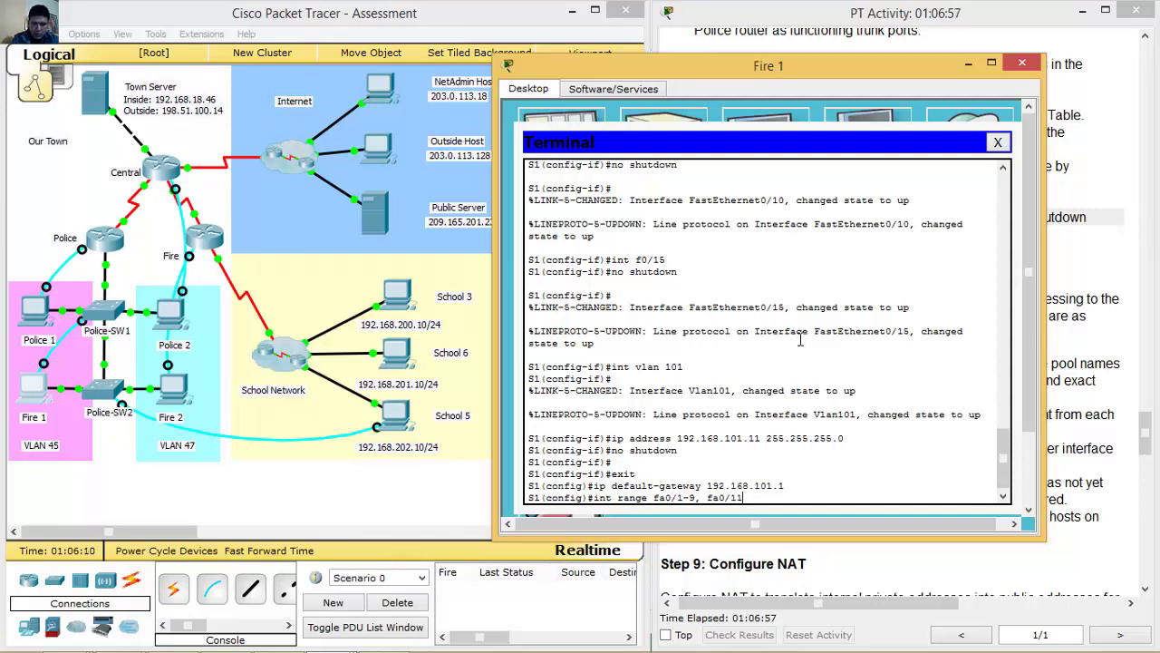
{"action": "type", "text": "-14, fa0/16-"}
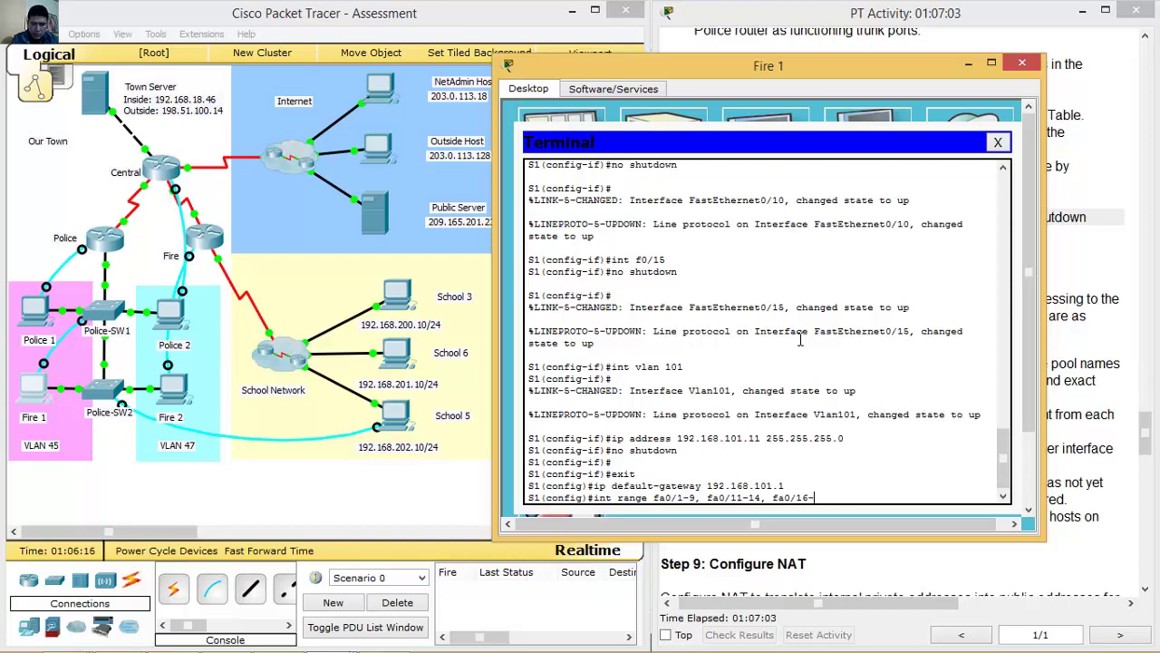
{"action": "type", "text": "24,"}
{"action": "key", "text": "BackSpace"}
{"action": "left_click", "coordinate": [235, 486]}
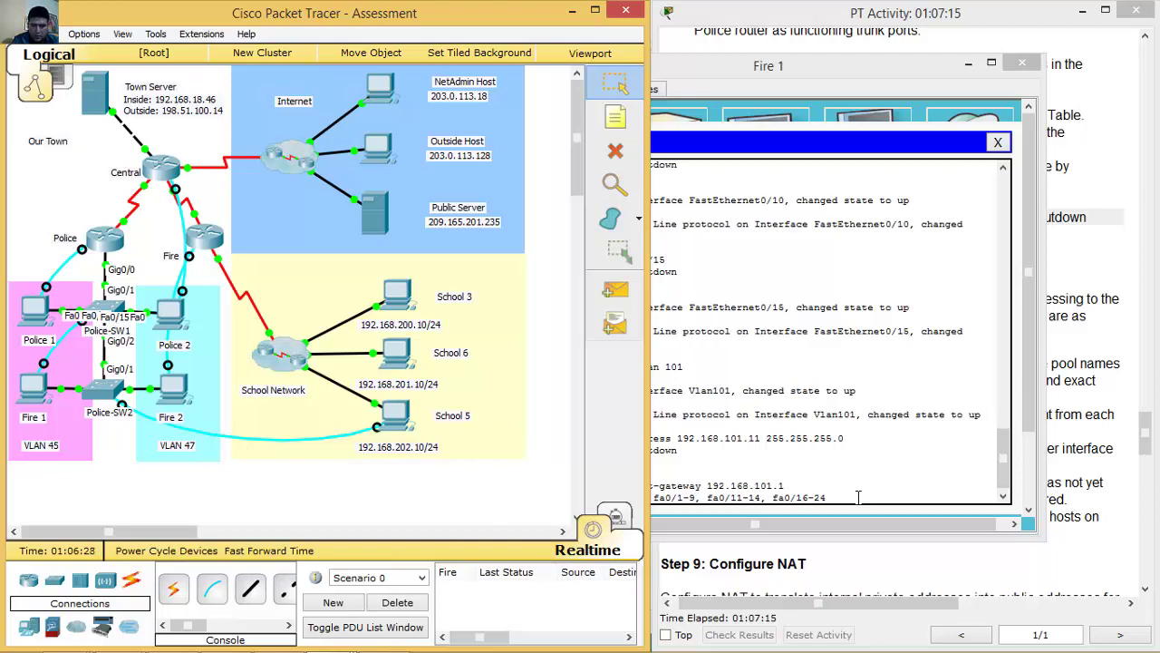
{"action": "left_click", "coordinate": [831, 466]}
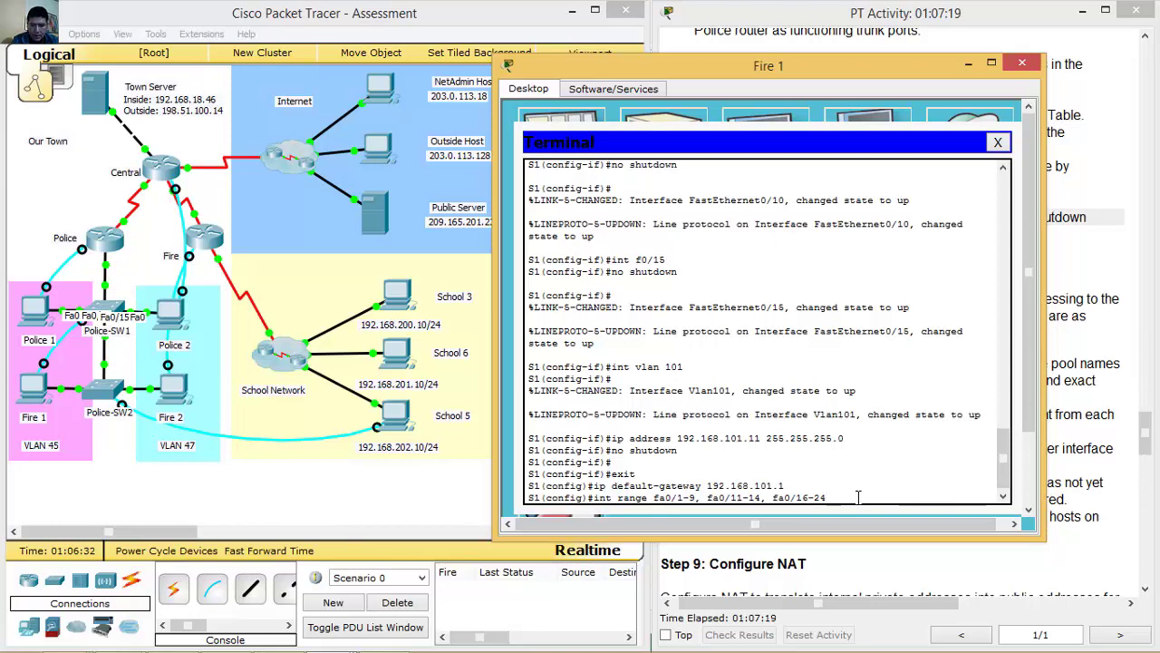
{"action": "key", "text": "Return"}
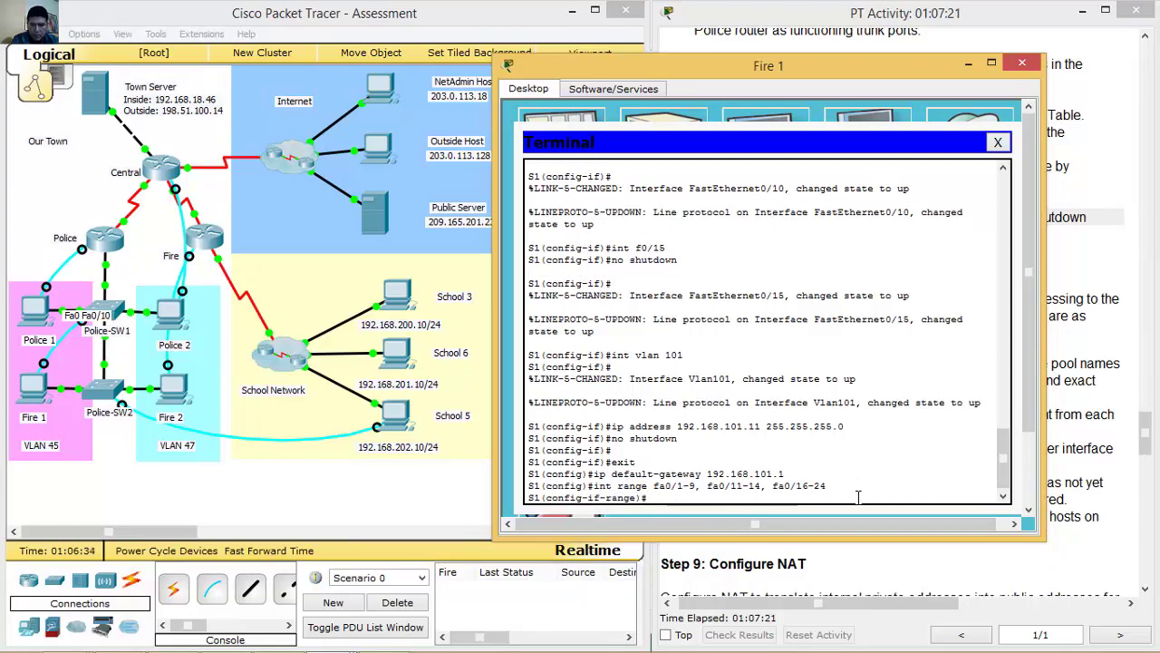
{"action": "type", "text": "s"}
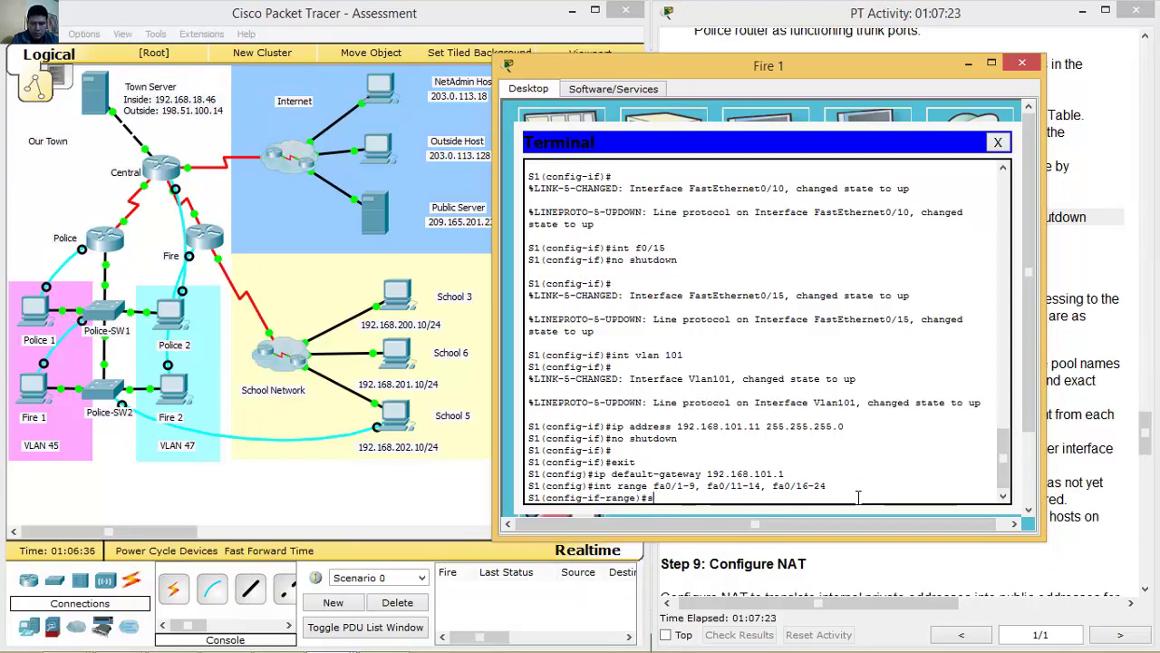
{"action": "type", "text": "witchpor"}
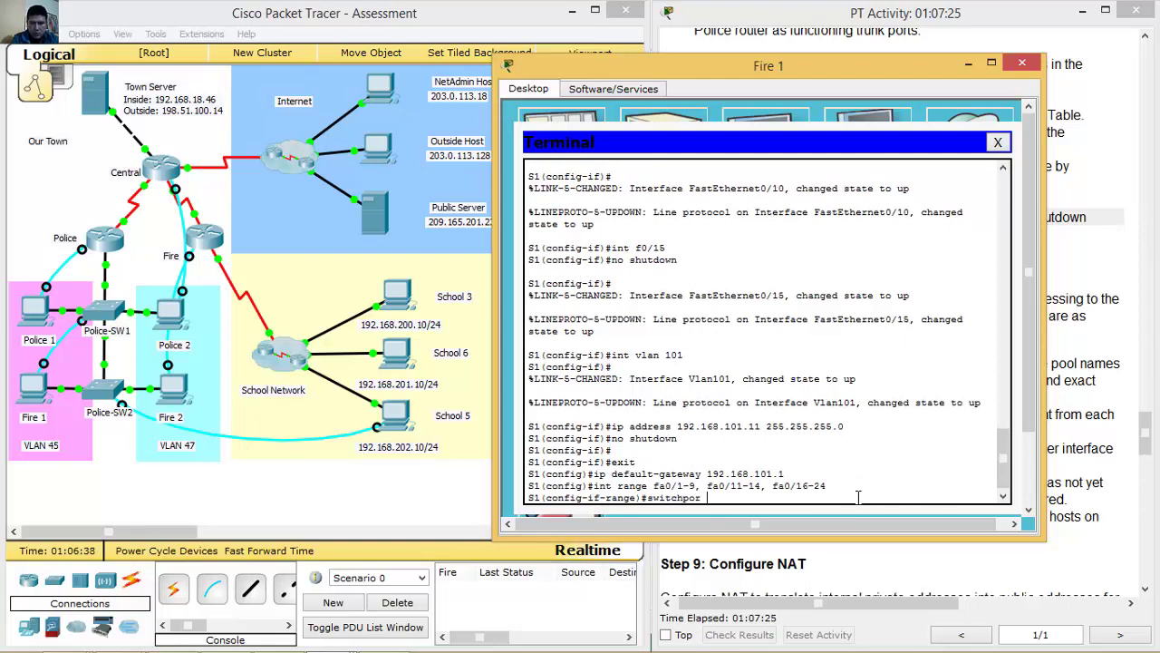
{"action": "type", "text": "t mode acces"}
{"action": "type", "text": "s"}
{"action": "key", "text": "Return"}
{"action": "type", "text": "shutdown"}
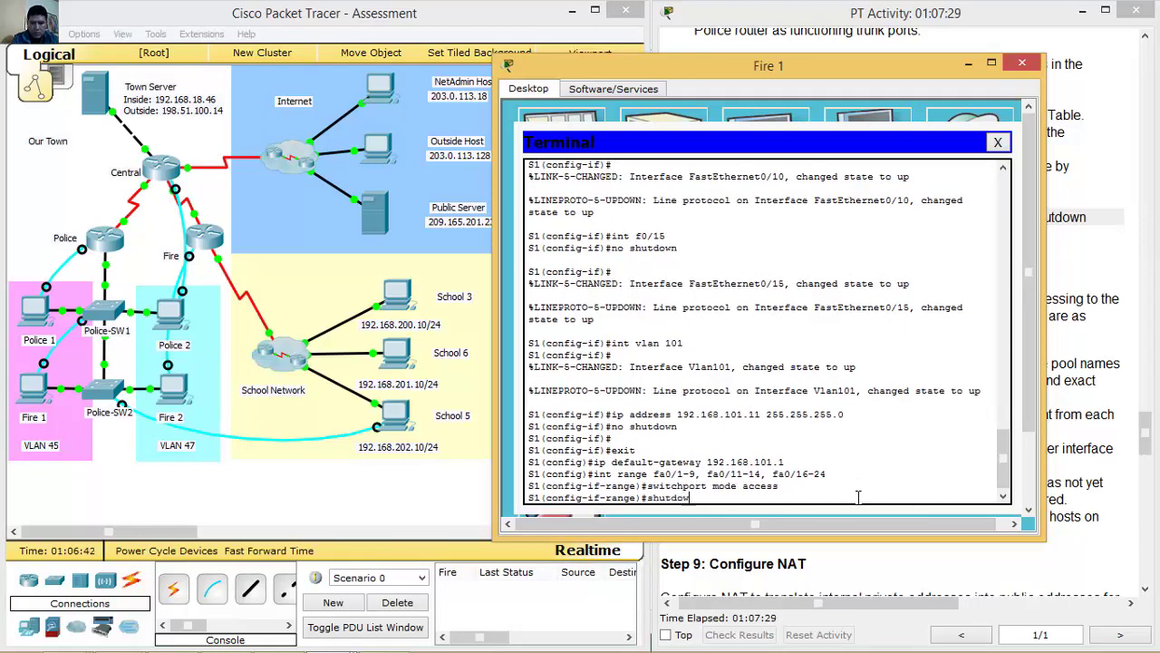
{"action": "key", "text": "Return"}
{"action": "key", "text": "Return"}
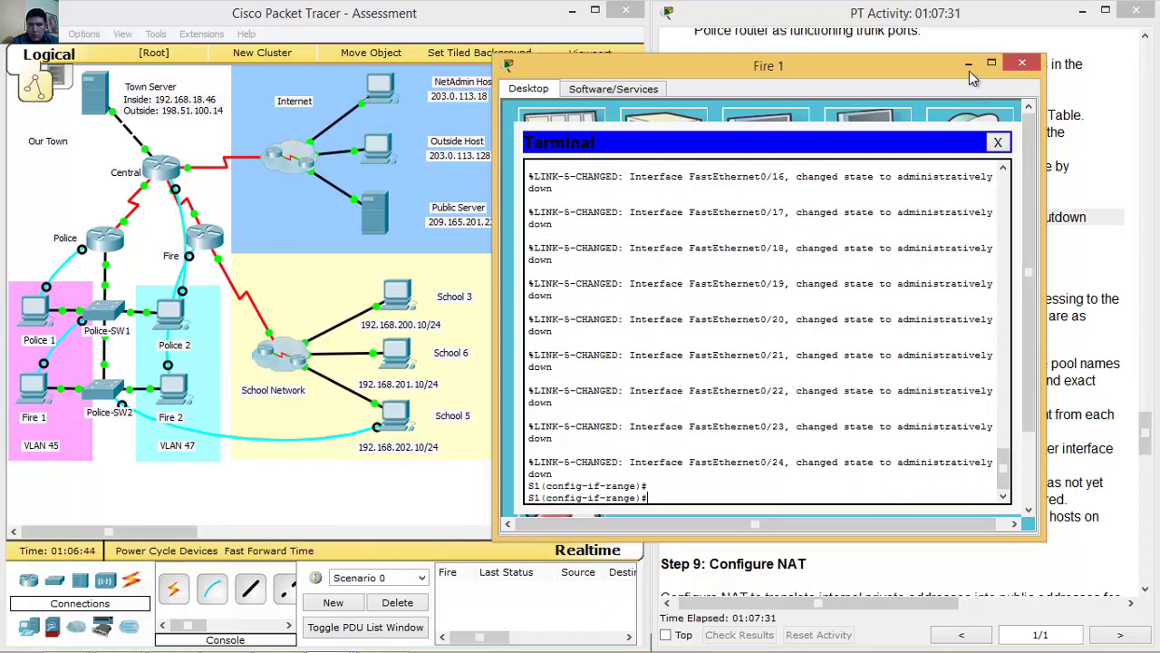
{"action": "left_click", "coordinate": [969, 66]}
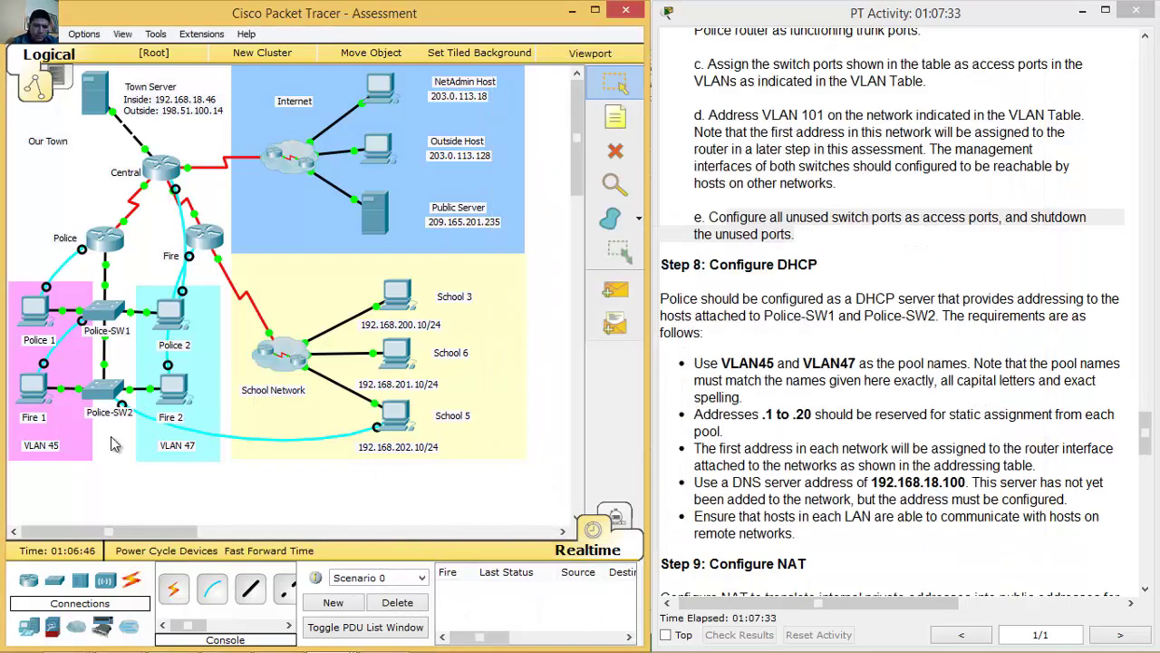
From Branch 3 Host's terminal, make Police-SW2 ports fa0/1-2, fa0/4-20, fa0/22-24, g0/2 access mode and shut them down.
{"action": "mouse_move", "coordinate": [104, 368]}
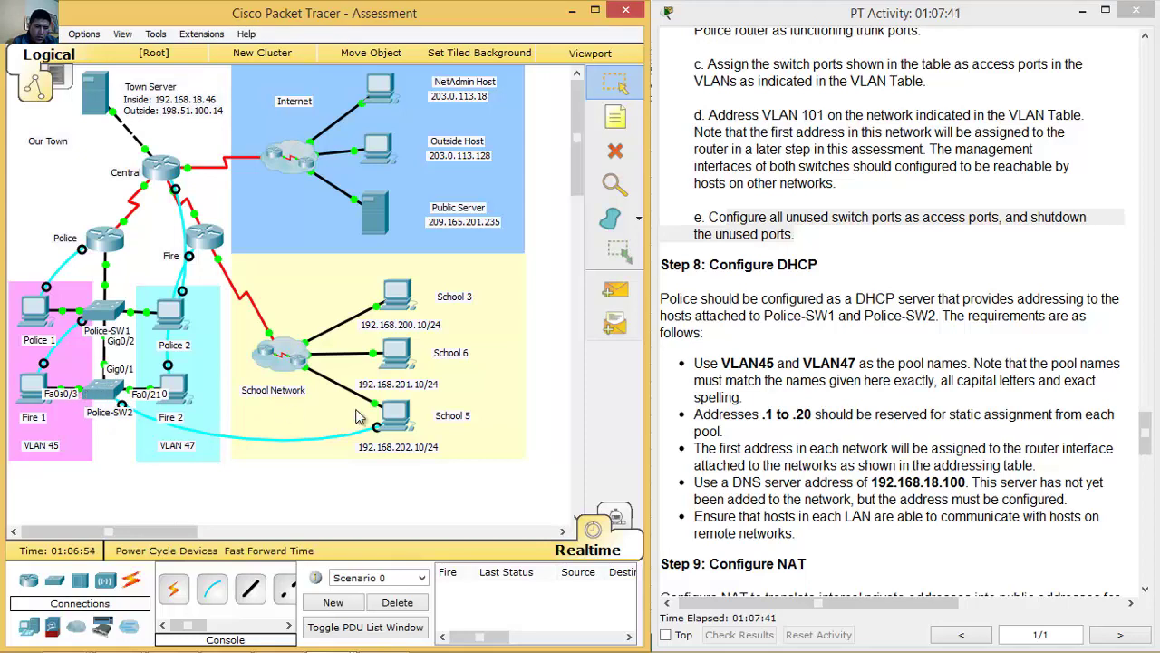
{"action": "left_click", "coordinate": [397, 419]}
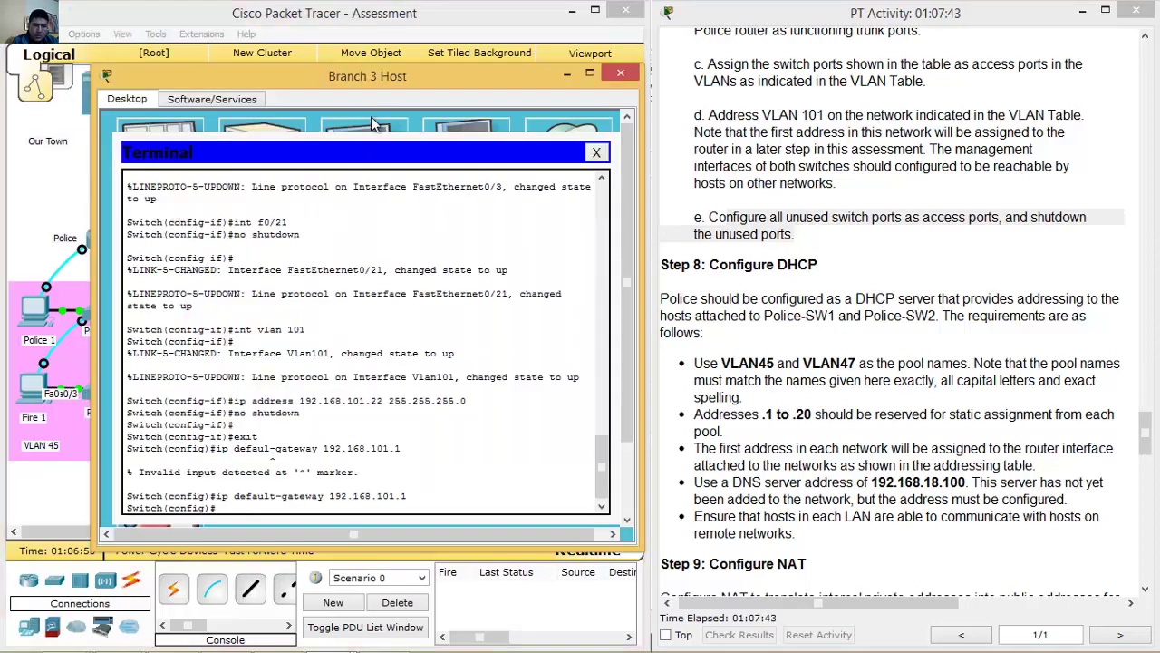
{"action": "left_click_drag", "start_coordinate": [405, 81], "coordinate": [580, 63]}
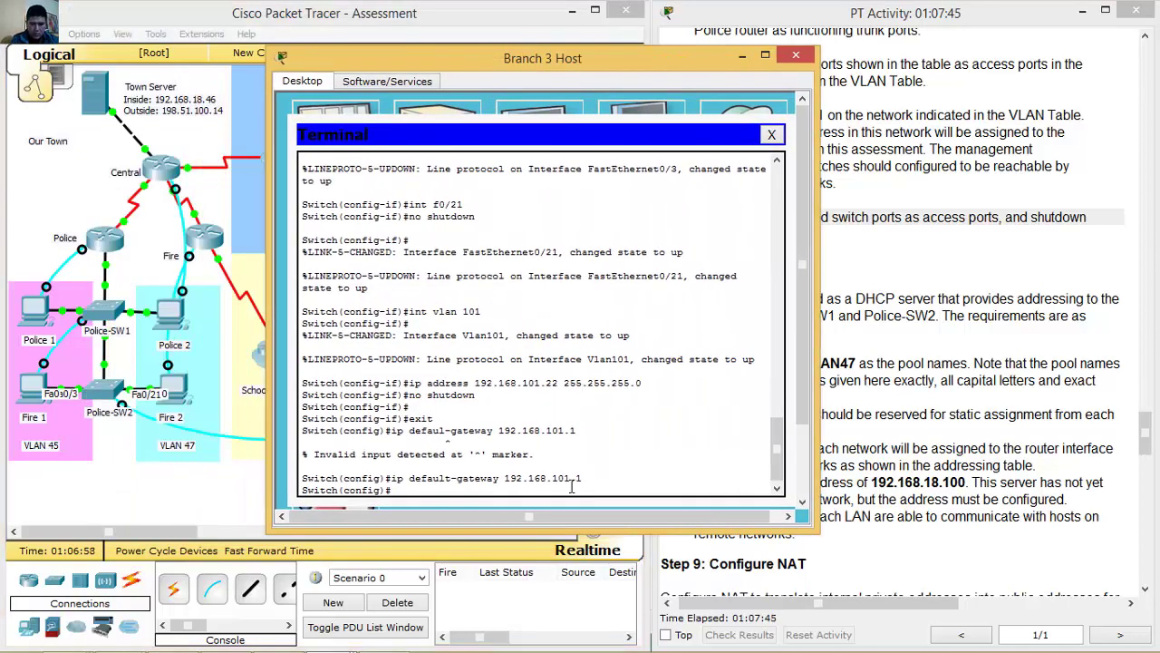
{"action": "type", "text": "int range fa"}
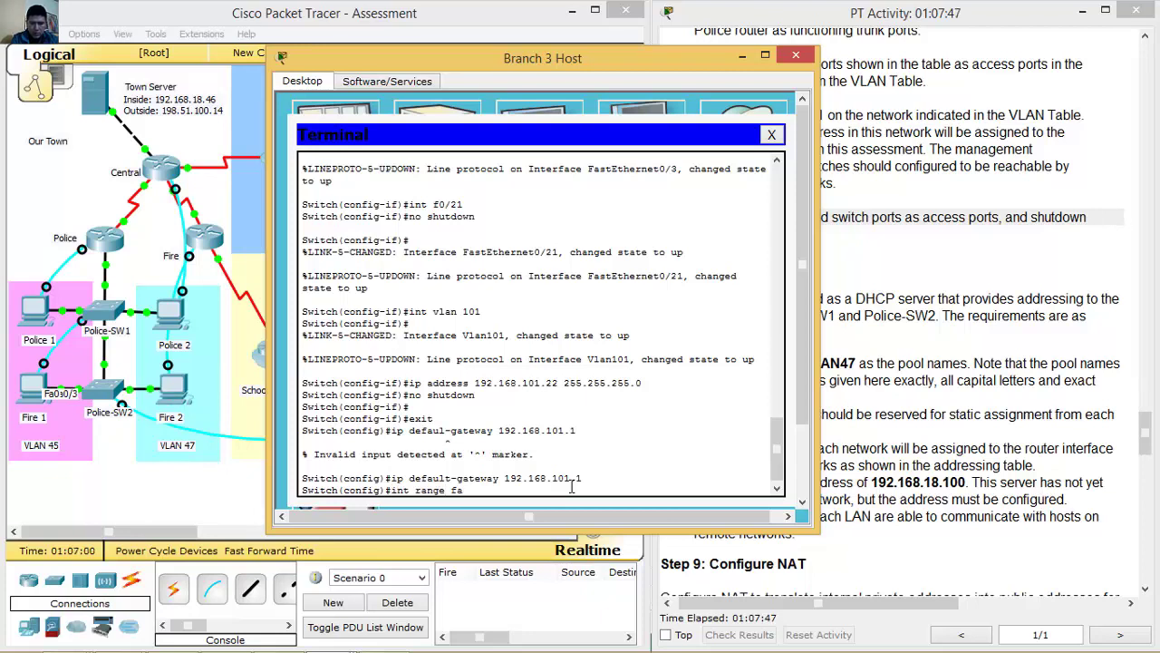
{"action": "type", "text": "0/1-2"}
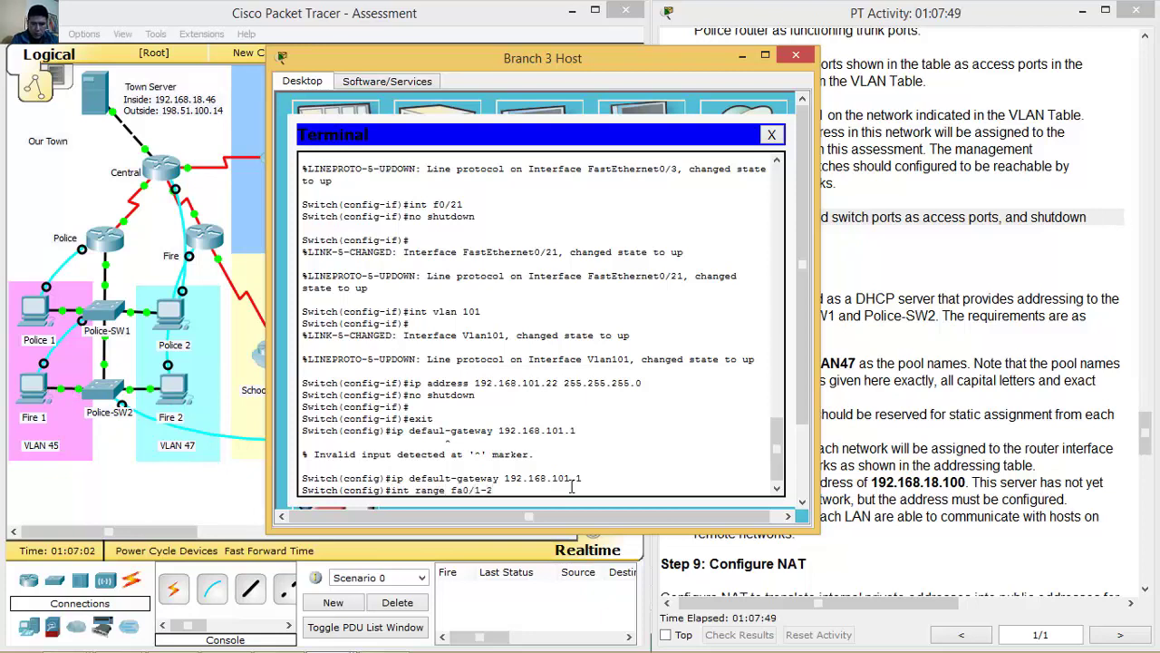
{"action": "type", "text": ", fa0/4-20, fa0"}
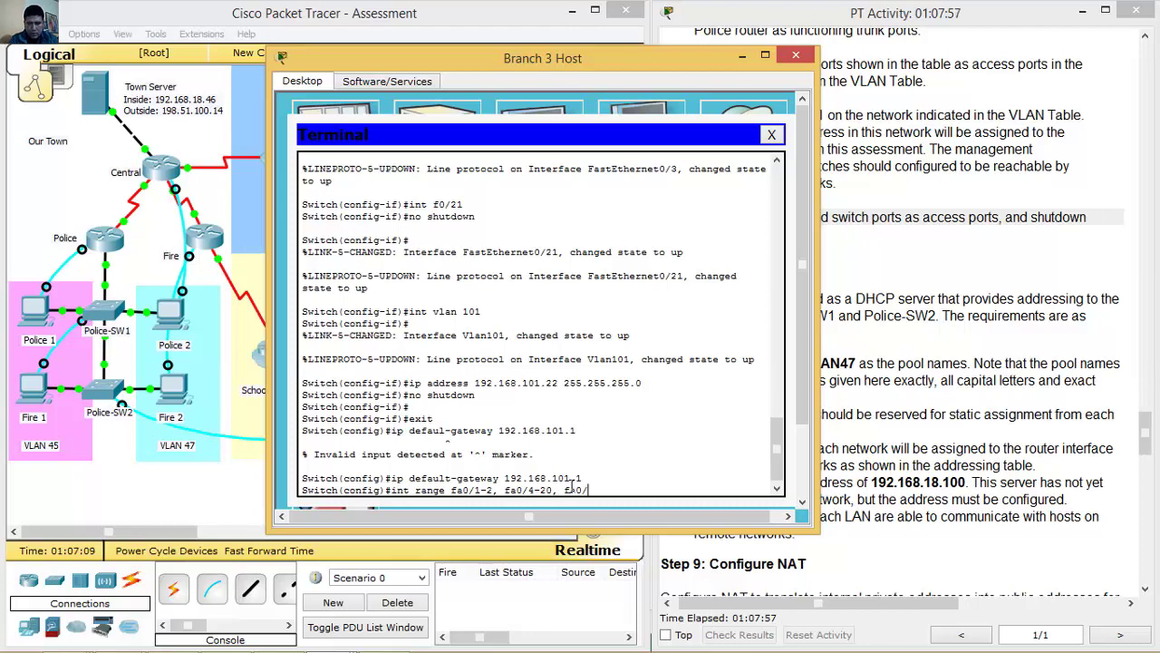
{"action": "type", "text": "/22"}
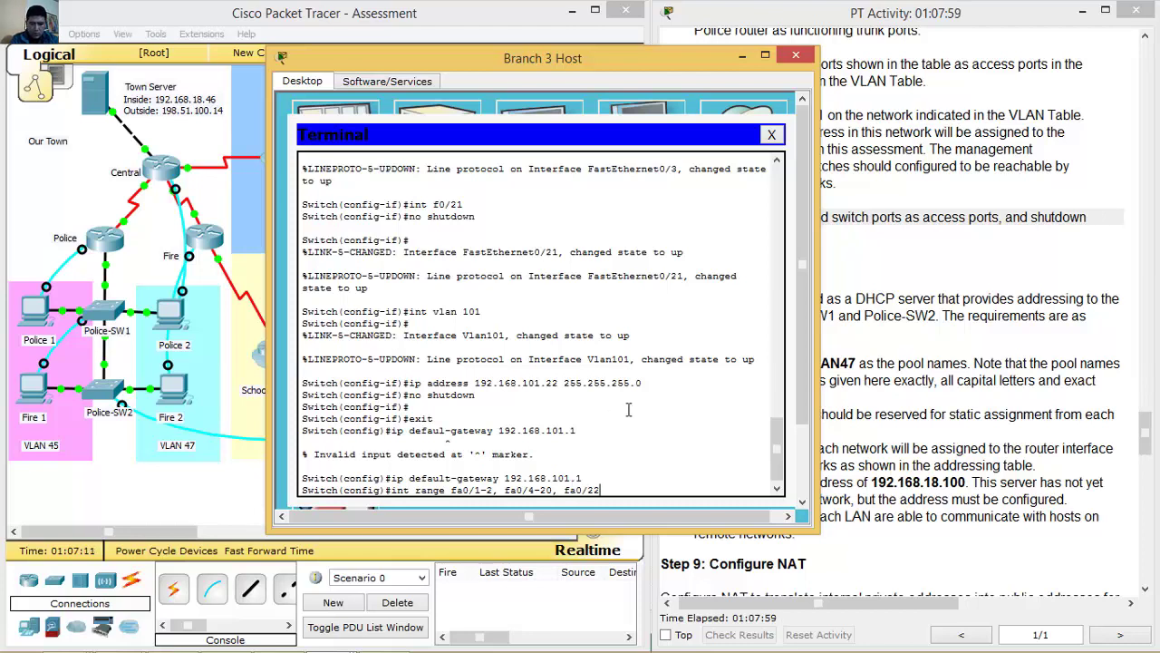
{"action": "type", "text": "-24,"}
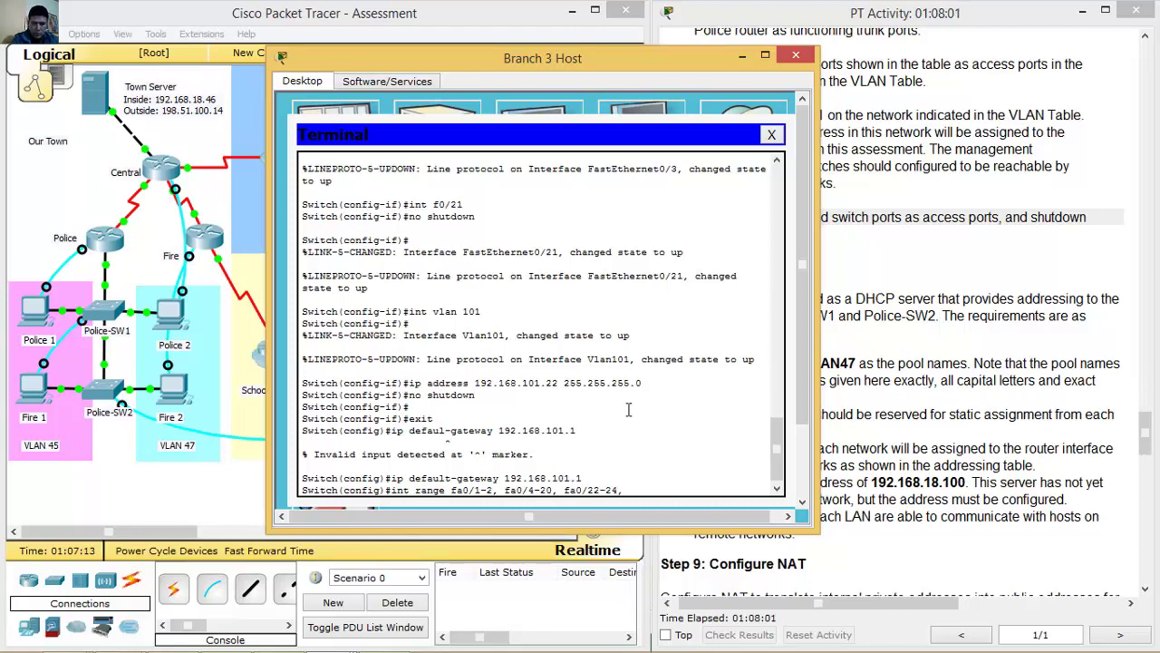
{"action": "type", "text": " g0/"}
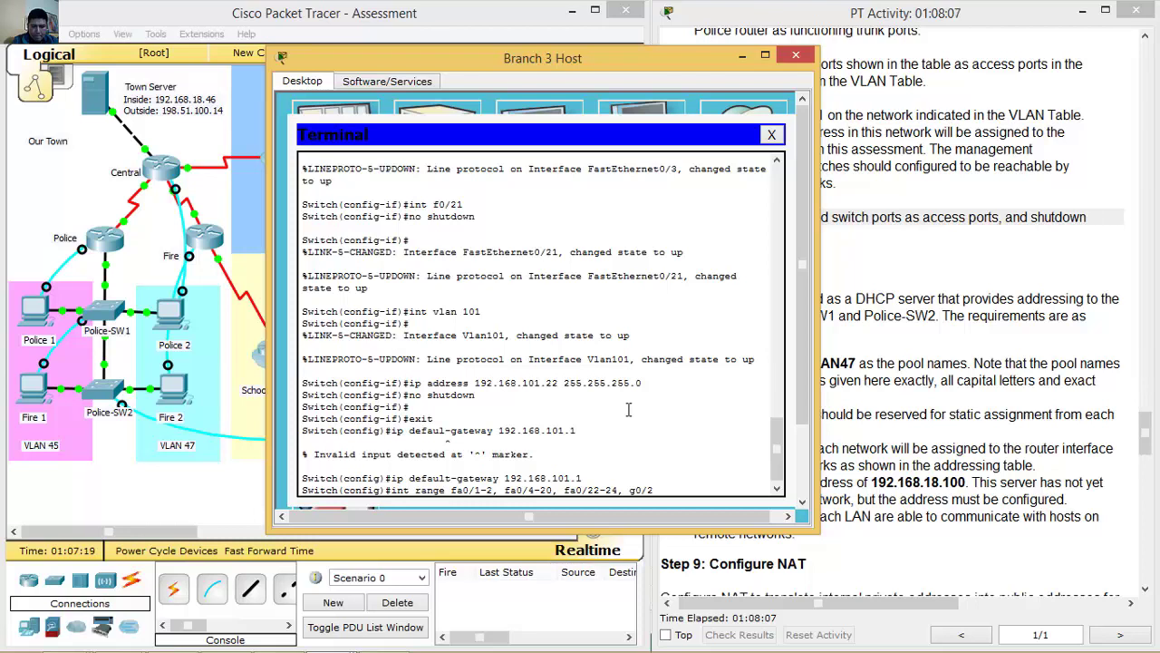
{"action": "type", "text": "2"}
{"action": "key", "text": "Return"}
{"action": "type", "text": "siw"}
{"action": "type", "text": "t"}
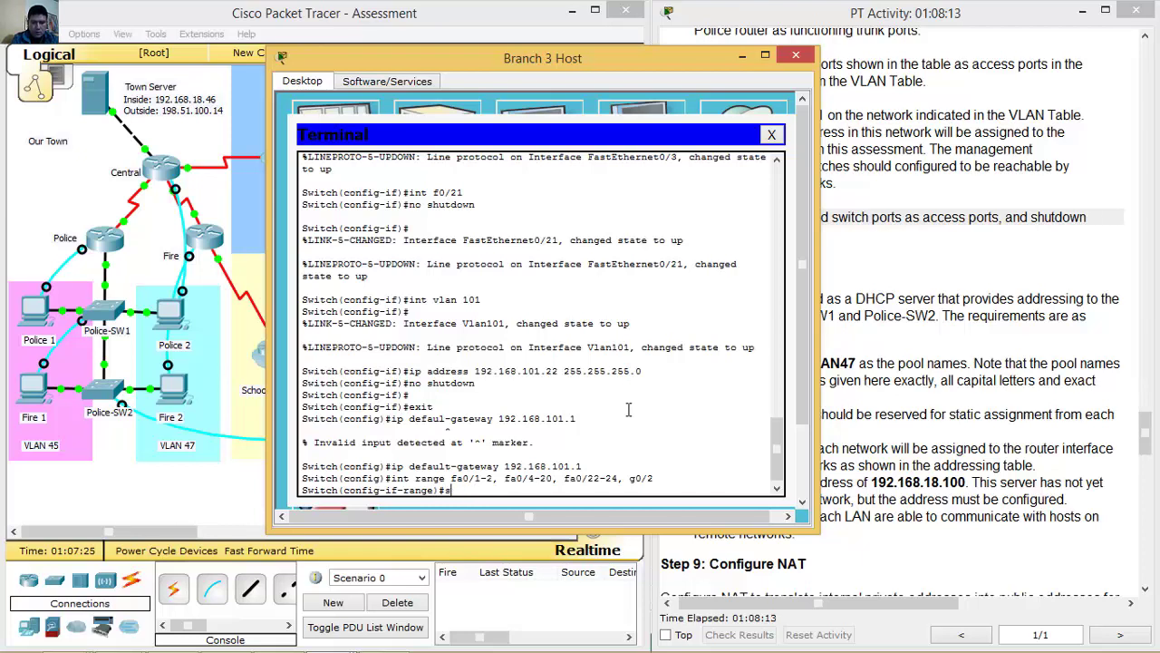
{"action": "type", "text": "itchport mode access"}
{"action": "key", "text": "Return"}
{"action": "type", "text": "shutdown"}
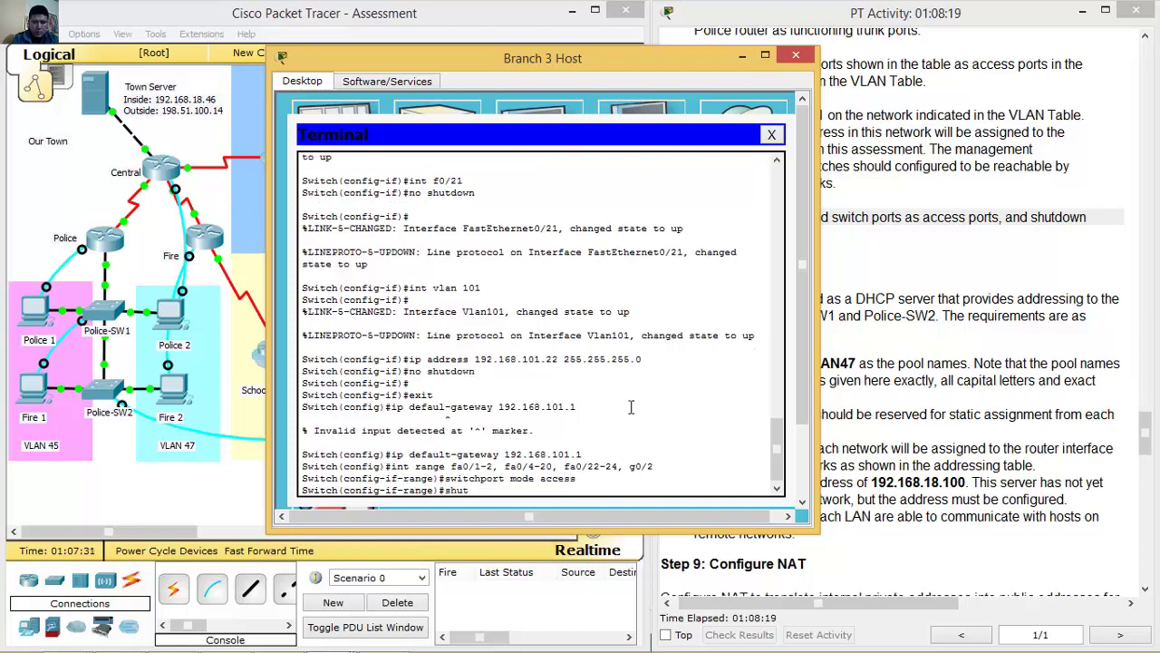
{"action": "key", "text": "Return"}
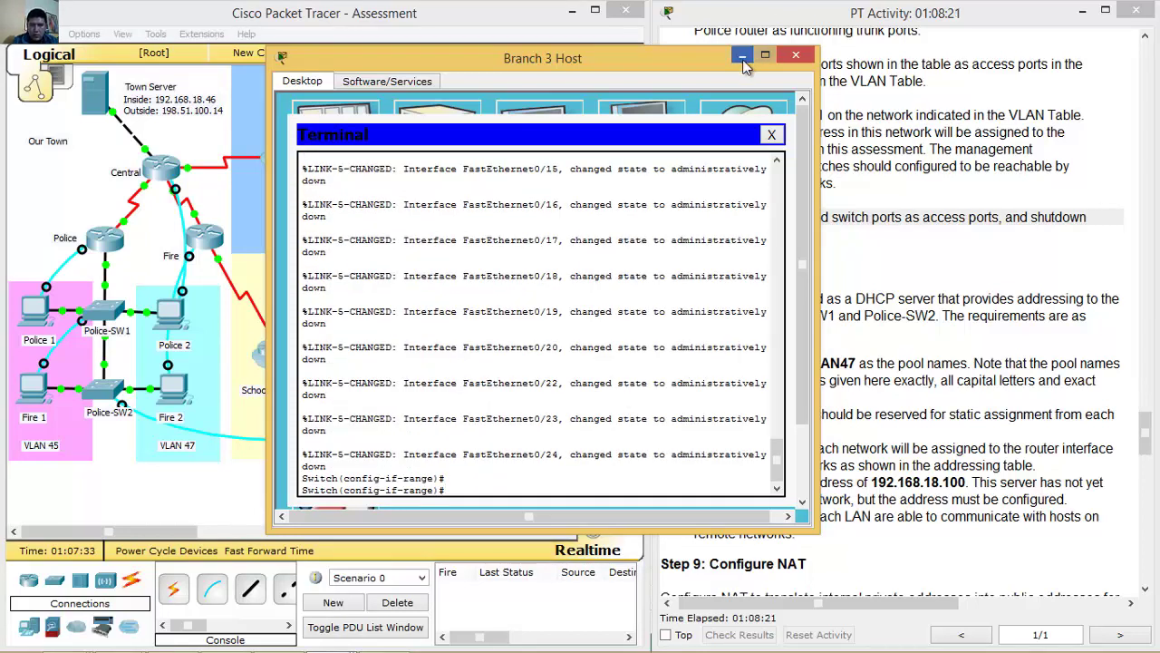
{"action": "left_click", "coordinate": [742, 55]}
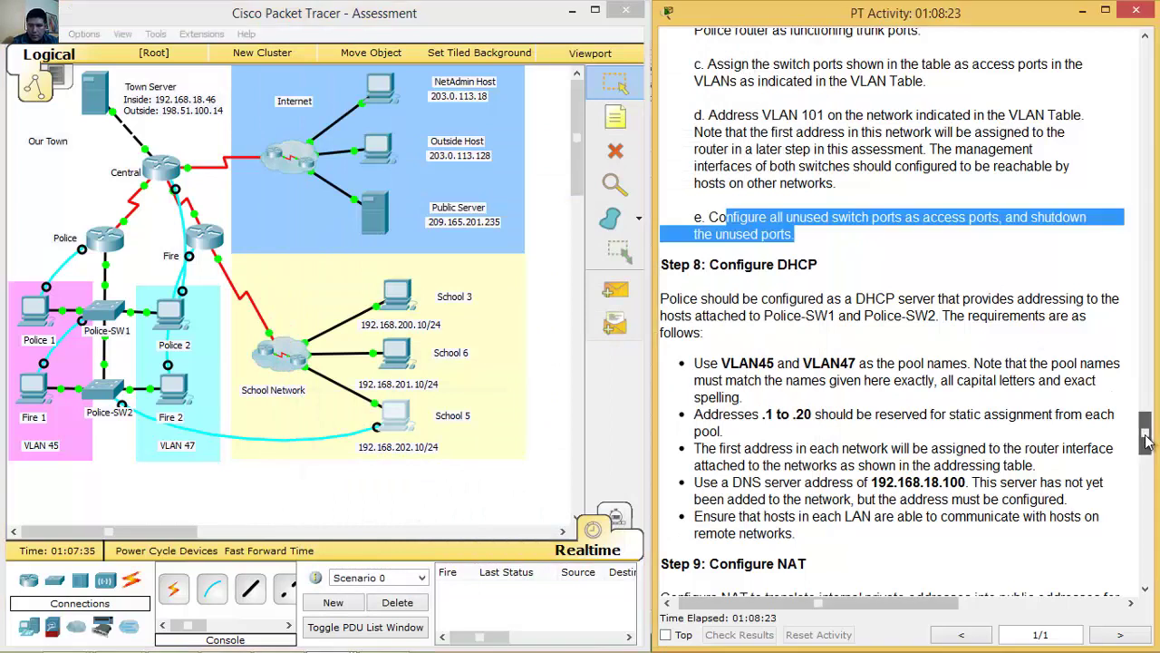
{"action": "scroll", "coordinate": [1133, 428], "scroll_direction": "down", "scroll_amount": 4}
{"action": "left_click_drag", "start_coordinate": [710, 51], "coordinate": [974, 318]}
{"action": "left_click", "coordinate": [975, 321]}
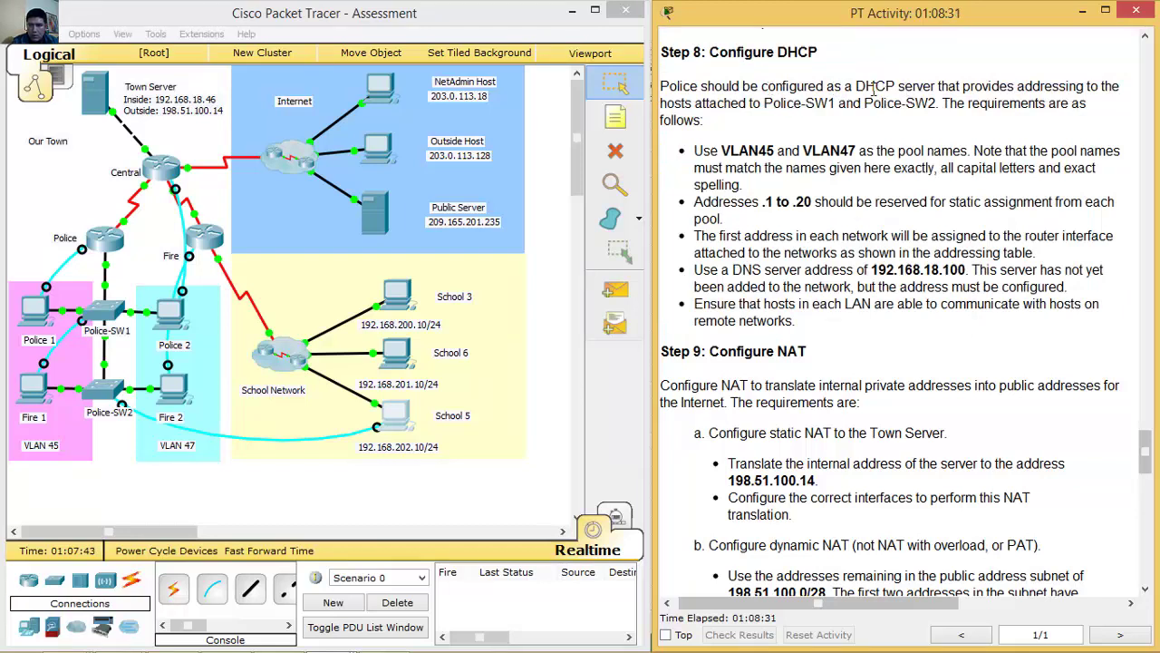
{"action": "left_click_drag", "start_coordinate": [856, 87], "coordinate": [934, 85]}
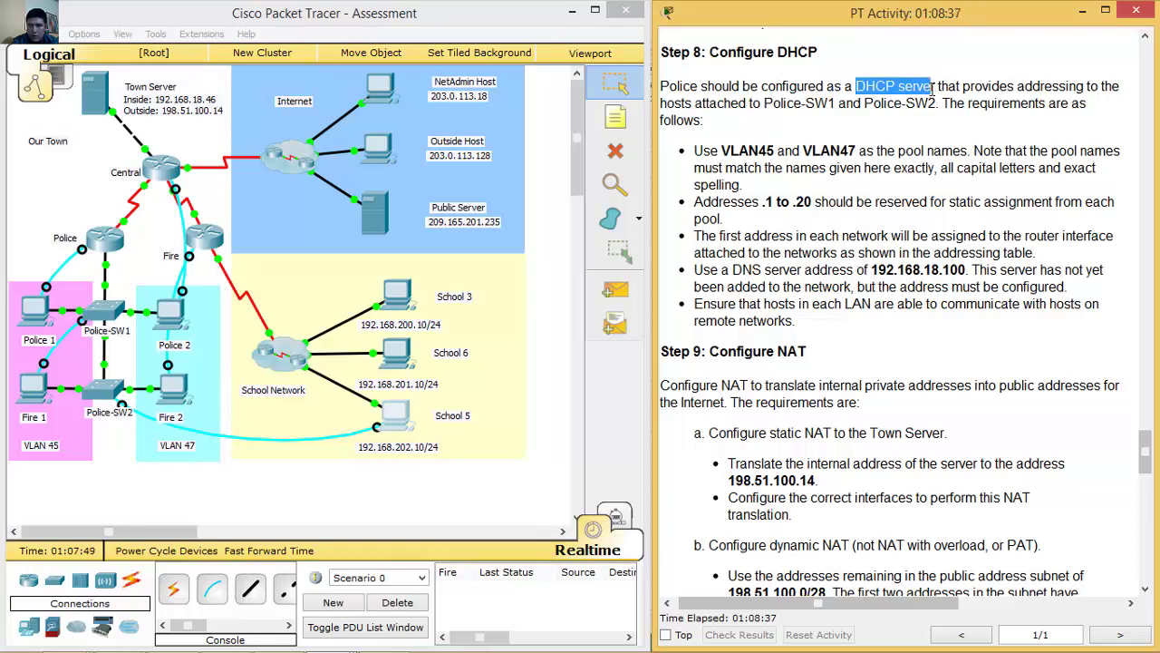
{"action": "left_click_drag", "start_coordinate": [704, 150], "coordinate": [862, 146]}
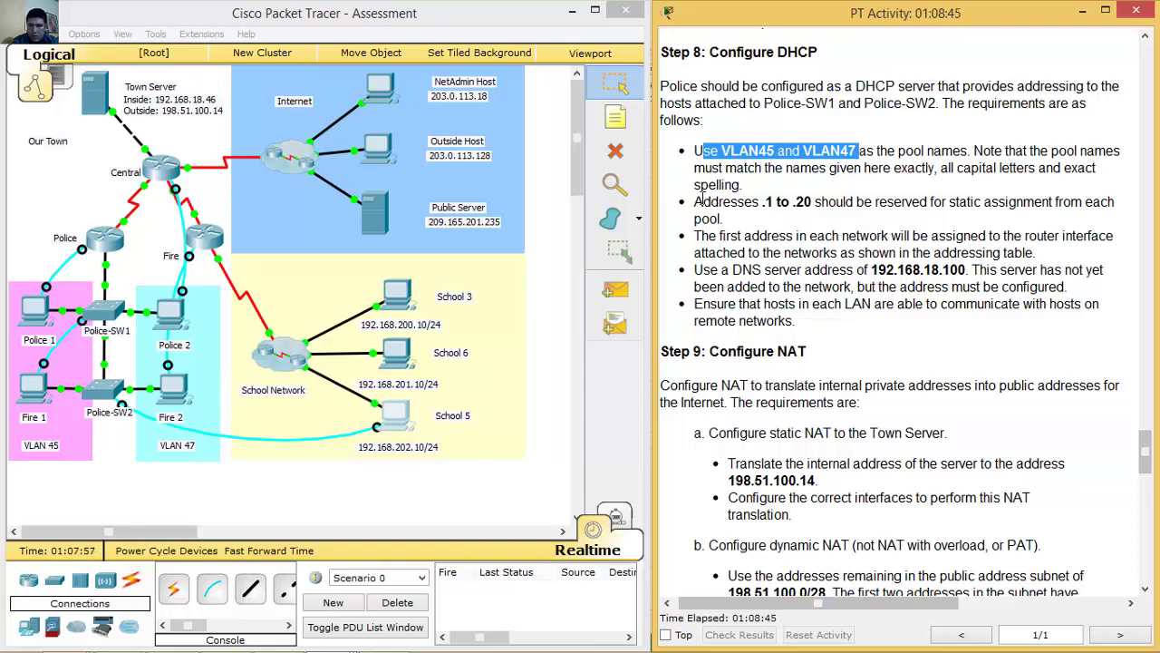
{"action": "left_click_drag", "start_coordinate": [695, 202], "coordinate": [821, 201]}
{"action": "left_click", "coordinate": [821, 201]}
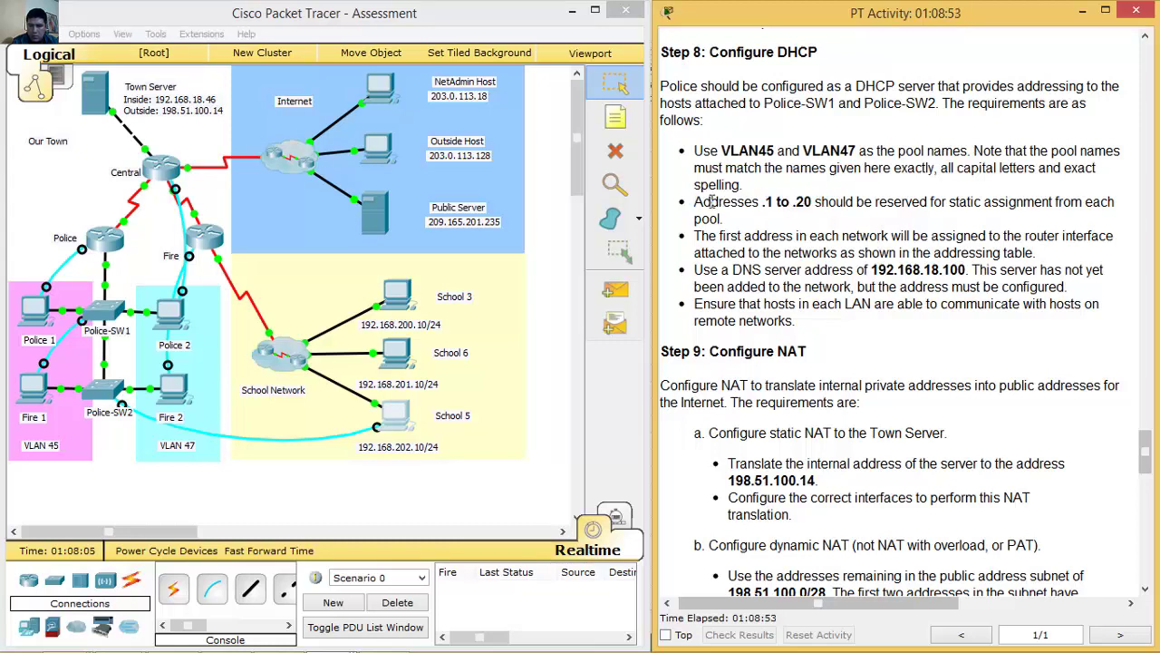
{"action": "left_click_drag", "start_coordinate": [705, 201], "coordinate": [816, 200]}
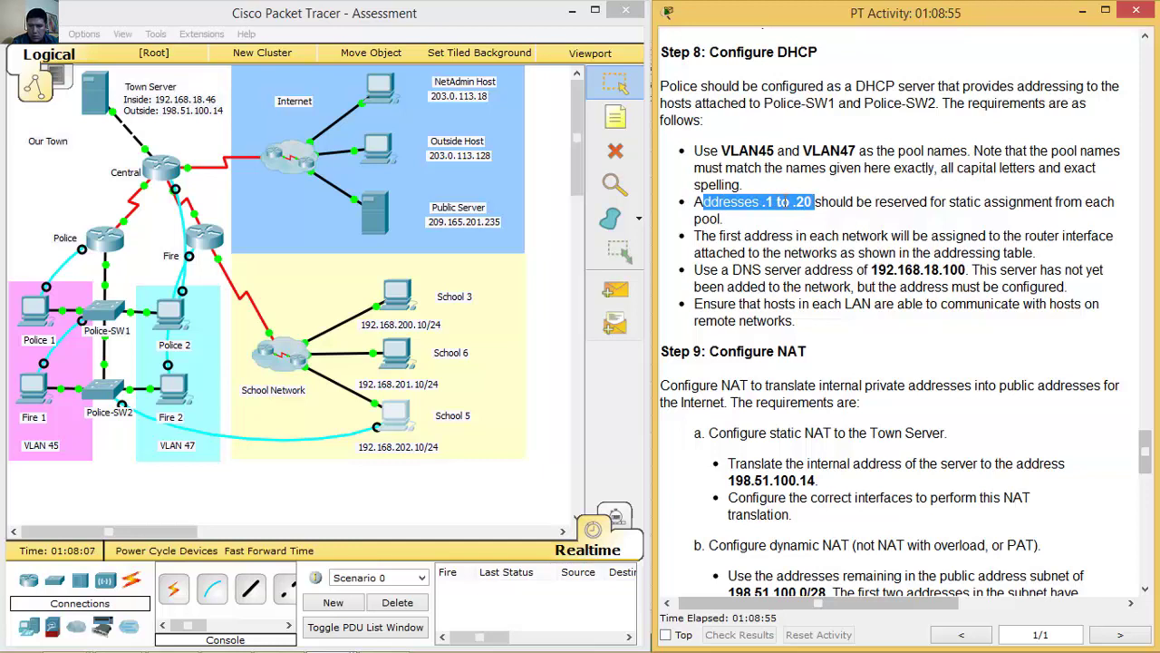
{"action": "left_click", "coordinate": [824, 203]}
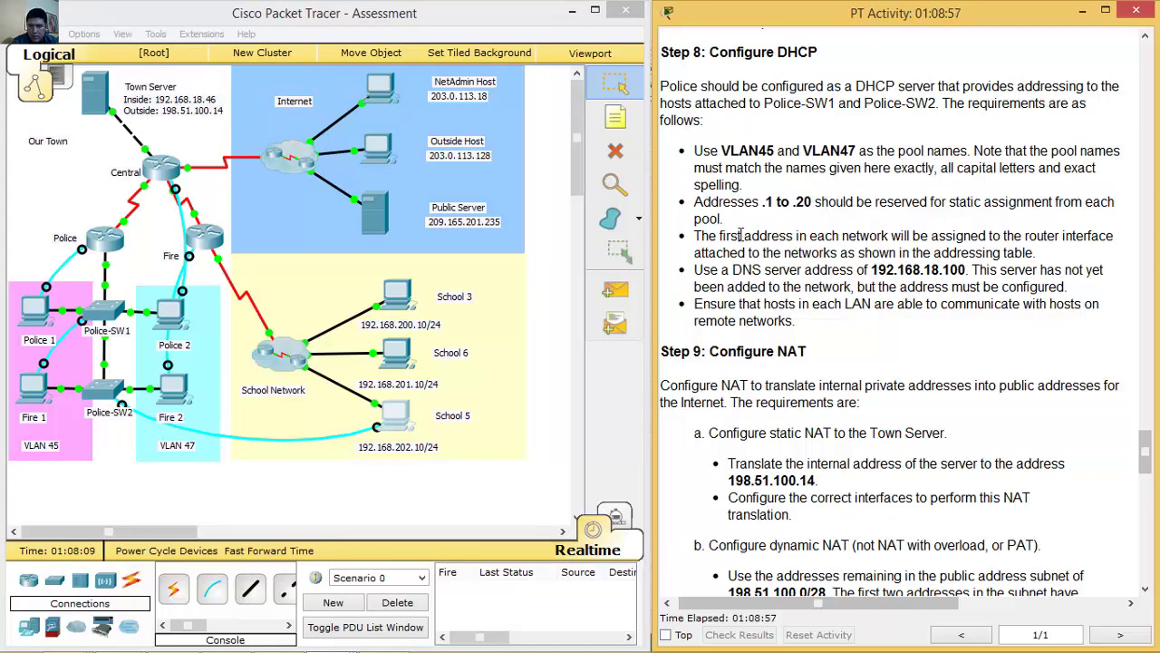
{"action": "left_click_drag", "start_coordinate": [696, 235], "coordinate": [1066, 236]}
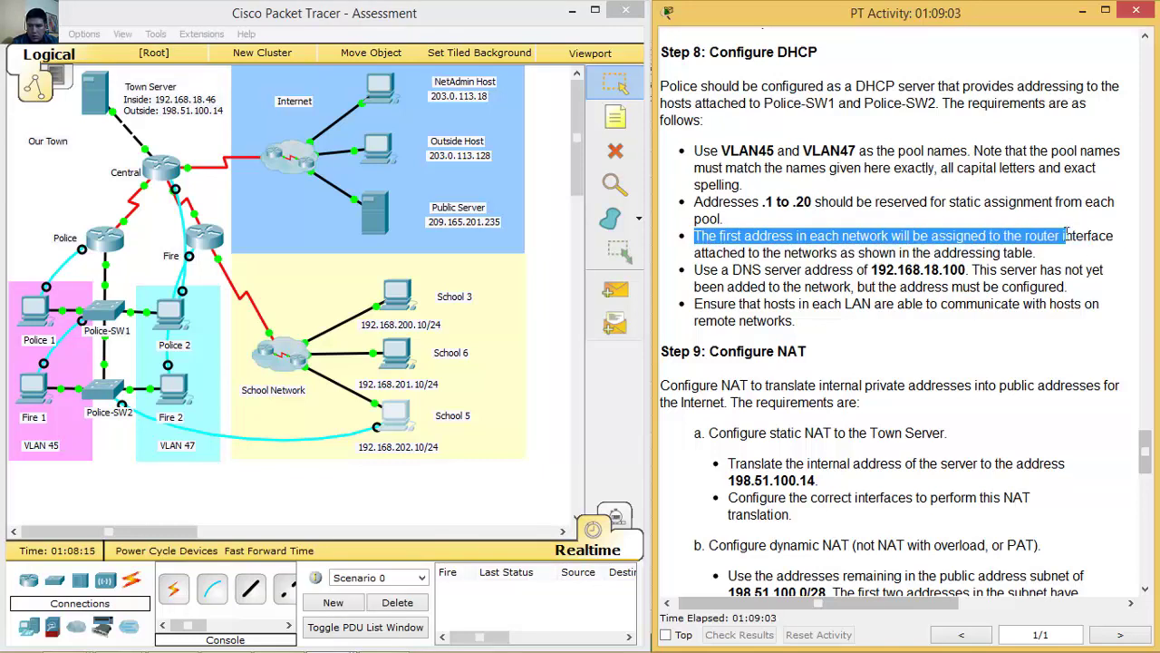
{"action": "left_click_drag", "start_coordinate": [1066, 236], "coordinate": [1066, 236]}
{"action": "left_click_drag", "start_coordinate": [703, 269], "coordinate": [872, 269]}
{"action": "left_click", "coordinate": [968, 269]}
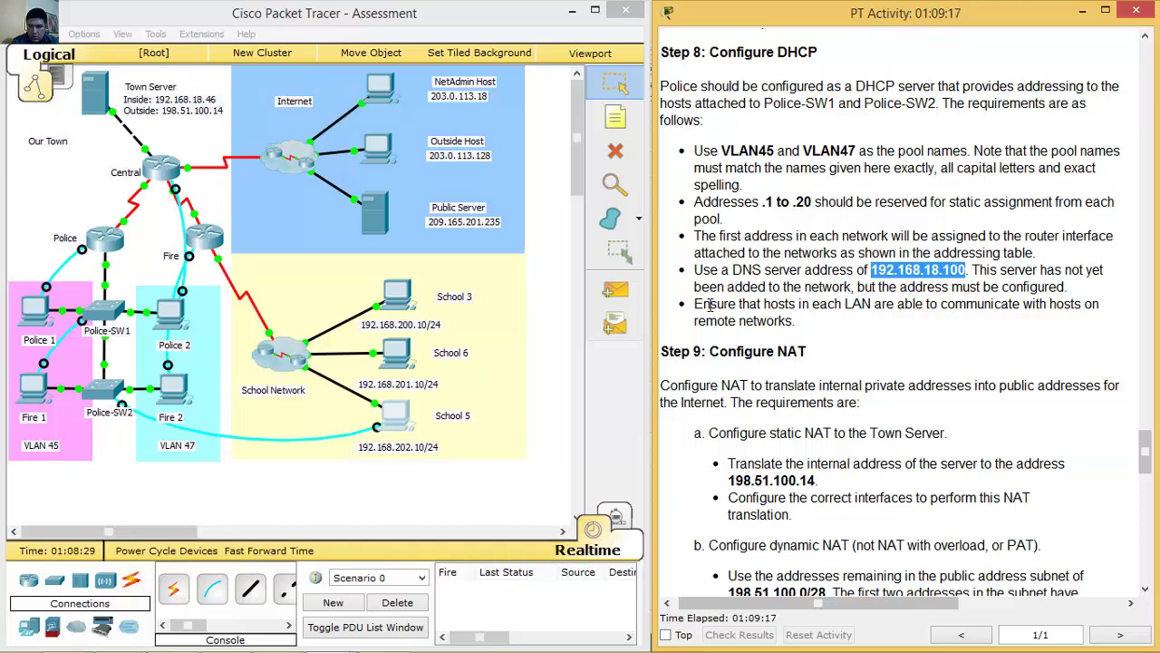
{"action": "left_click_drag", "start_coordinate": [710, 305], "coordinate": [807, 320]}
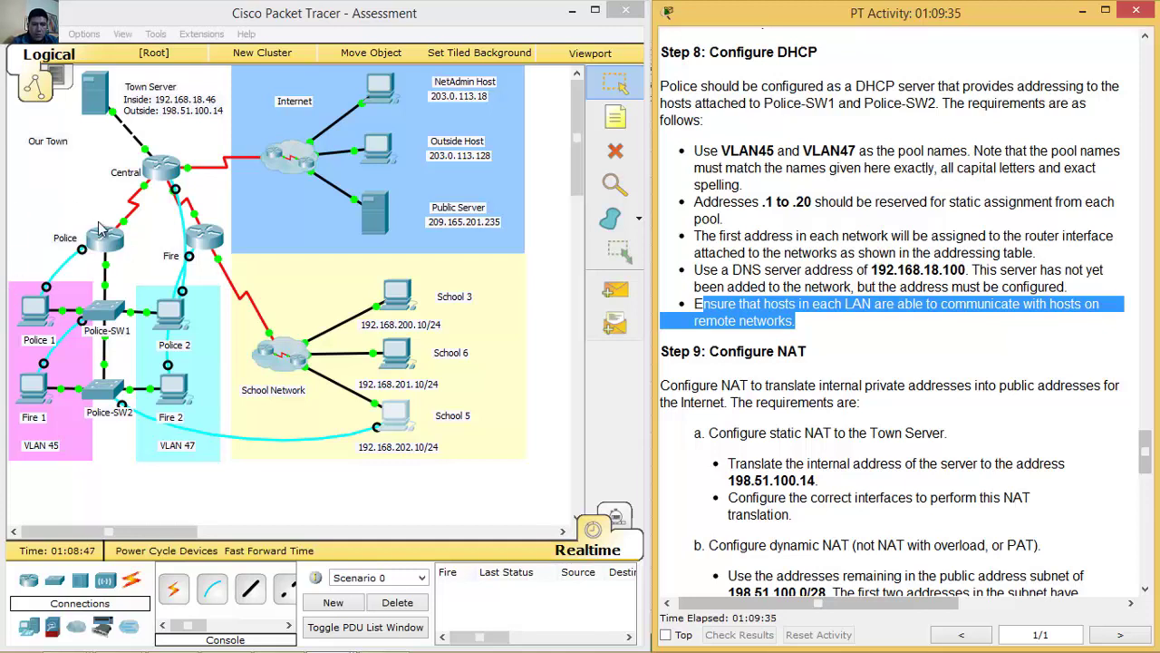
Open the Police router console from Police 1 and enter global configuration mode with en and conf t.
{"action": "left_click", "coordinate": [41, 304]}
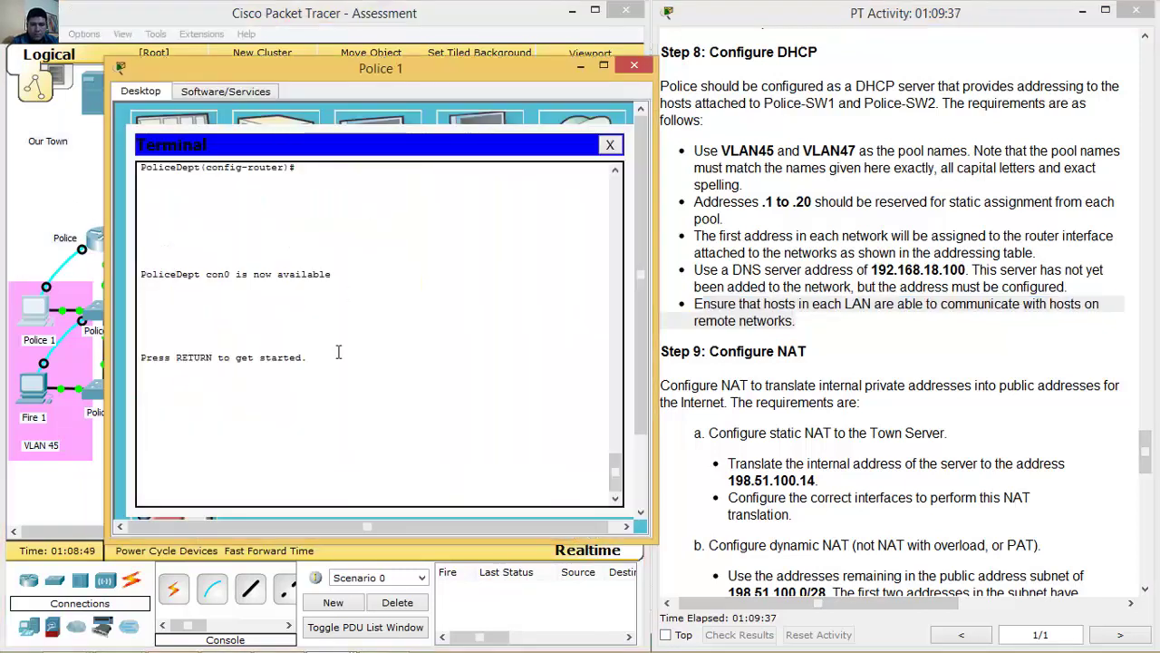
{"action": "key", "text": "Return"}
{"action": "key", "text": "Return"}
{"action": "type", "text": "en"}
{"action": "key", "text": "Return"}
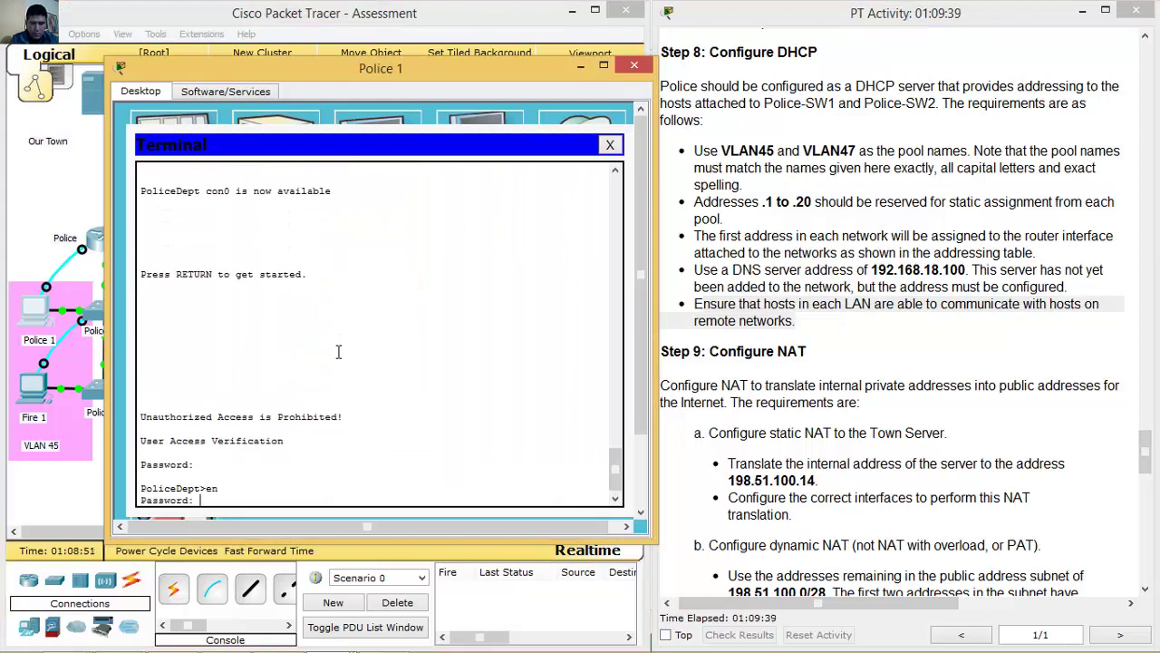
{"action": "key", "text": "Return"}
{"action": "type", "text": "conf t"}
{"action": "key", "text": "Return"}
Exclude 192.168.45.1 through 192.168.45.20 from DHCP on the Police router.
{"action": "type", "text": "ip dhcp excluded-address"}
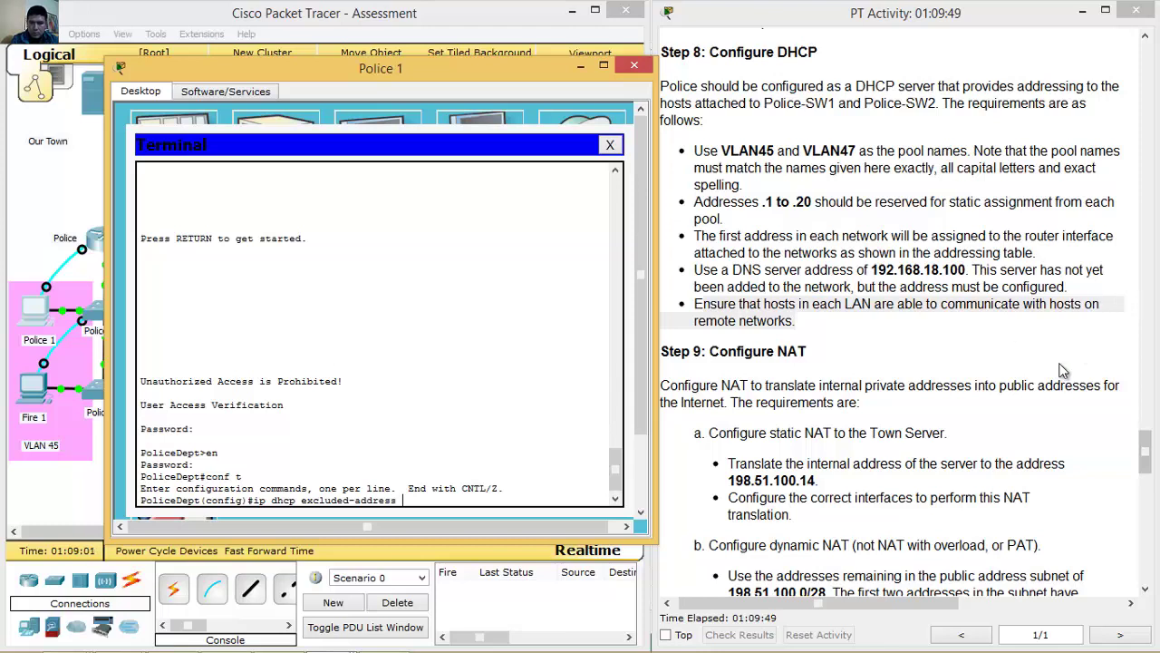
{"action": "left_click_drag", "start_coordinate": [1144, 445], "coordinate": [1122, 207]}
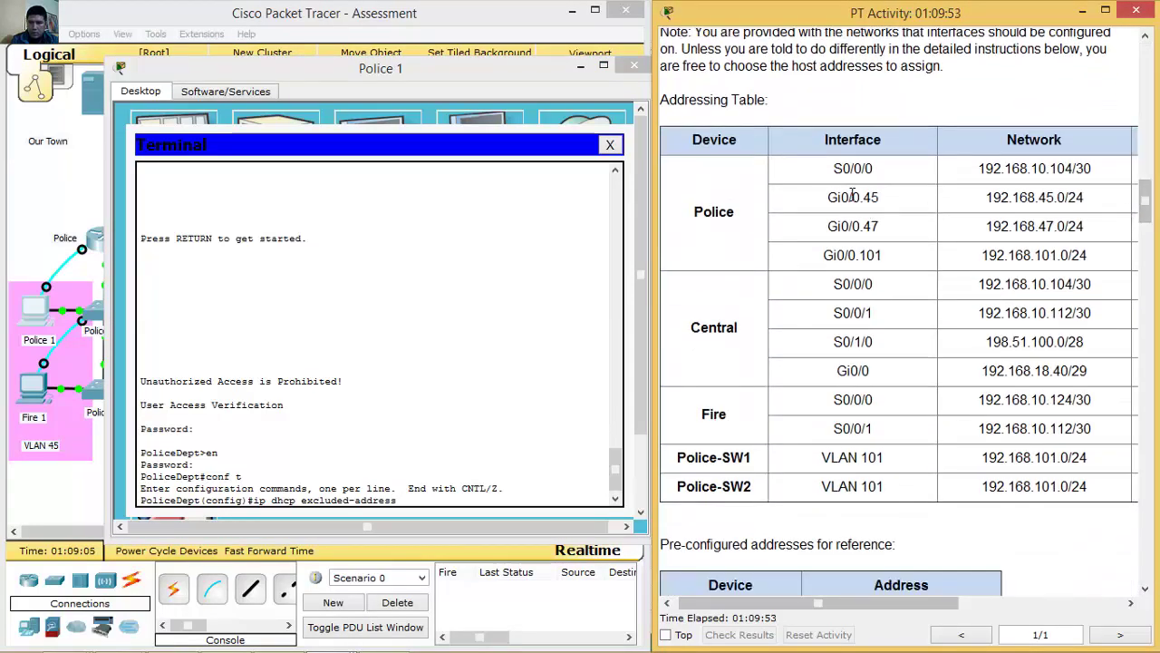
{"action": "left_click_drag", "start_coordinate": [872, 196], "coordinate": [892, 226]}
{"action": "left_click_drag", "start_coordinate": [1145, 199], "coordinate": [1145, 449]}
{"action": "left_click", "coordinate": [472, 20]}
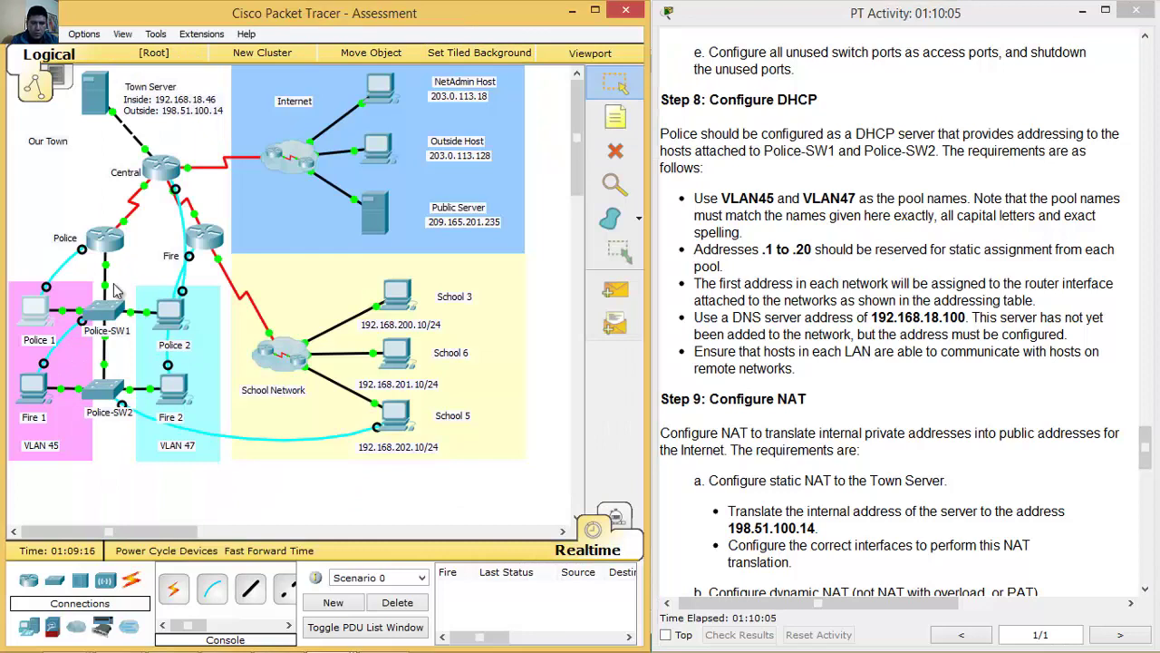
{"action": "left_click", "coordinate": [40, 313]}
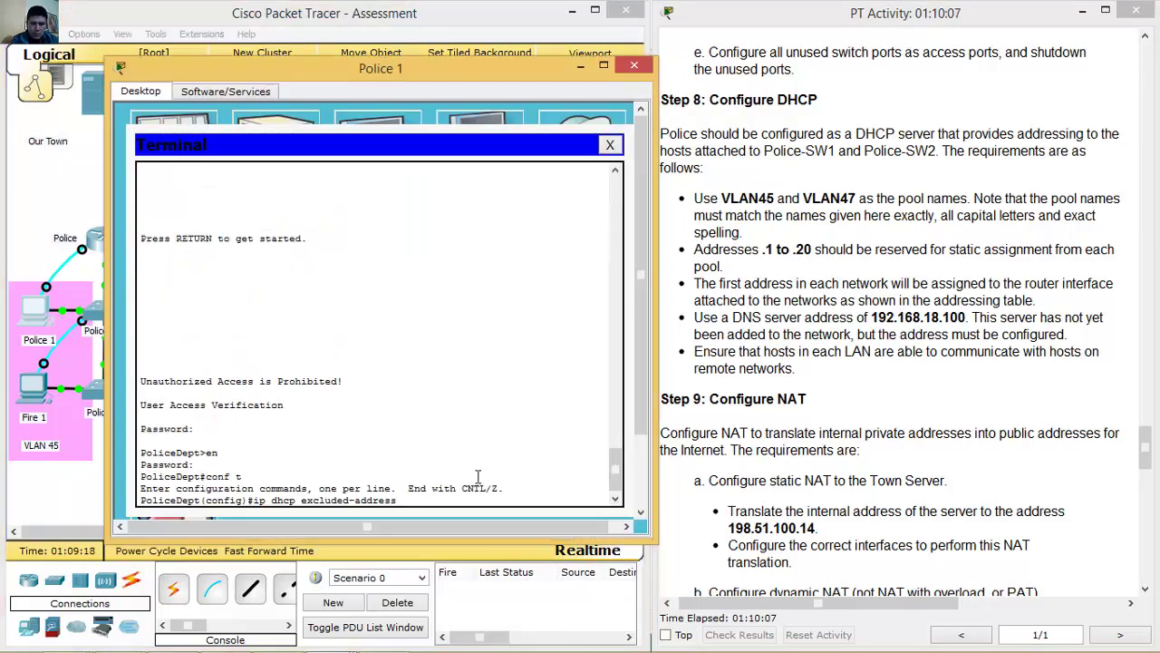
{"action": "type", "text": "192.168.45.1 192.168.45.20"}
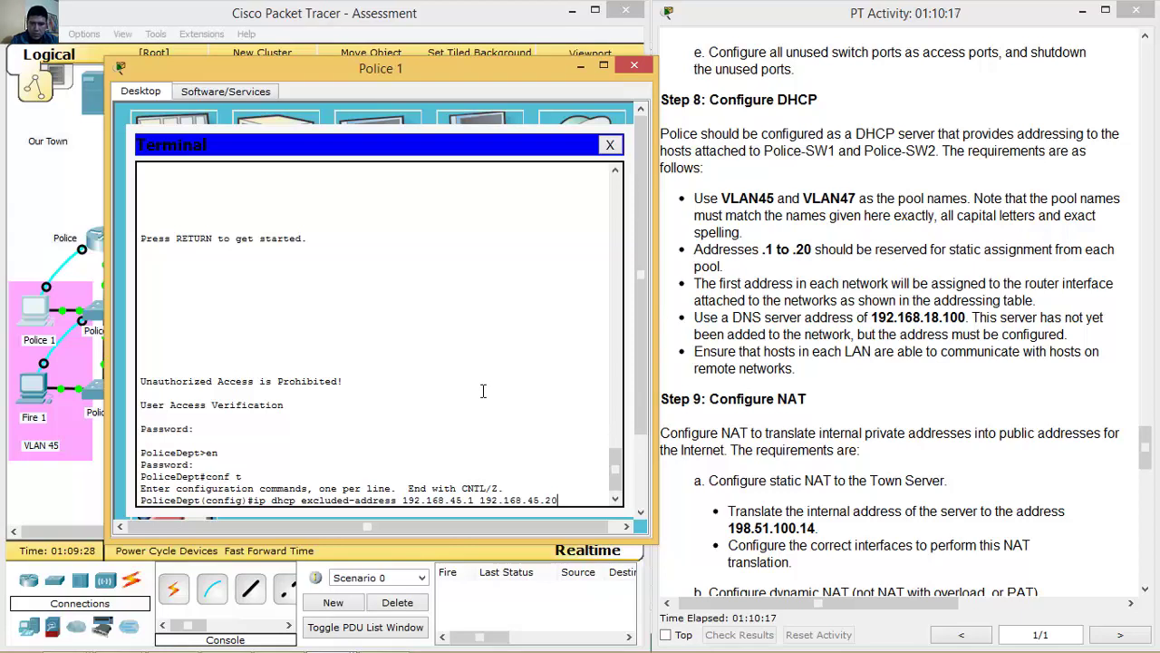
{"action": "key", "text": "Return"}
Exclude 192.168.47.1 through 192.168.47.20 from DHCP as well.
{"action": "key", "text": "Up"}
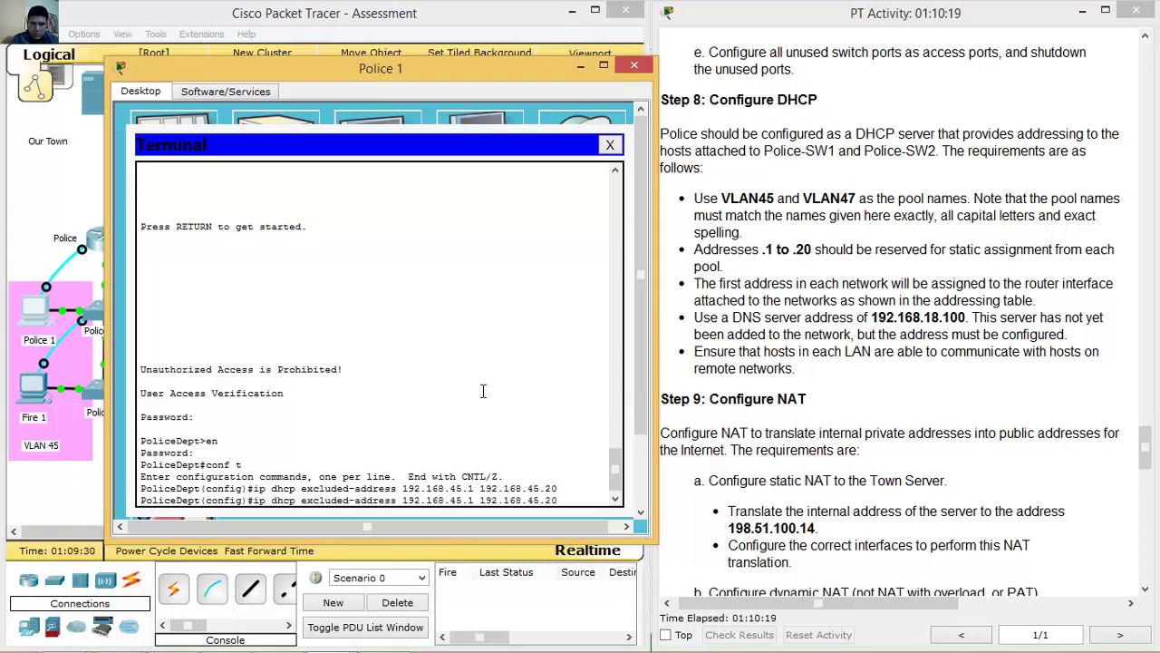
{"action": "key", "text": "Left"}
{"action": "key", "text": "Left"}
{"action": "key", "text": "Left"}
{"action": "key", "text": "Left"}
{"action": "key", "text": "Left"}
{"action": "key", "text": "Left"}
{"action": "key", "text": "Left"}
{"action": "key", "text": "Left"}
{"action": "key", "text": "Left"}
{"action": "key", "text": "BackSpace"}
{"action": "type", "text": "7"}
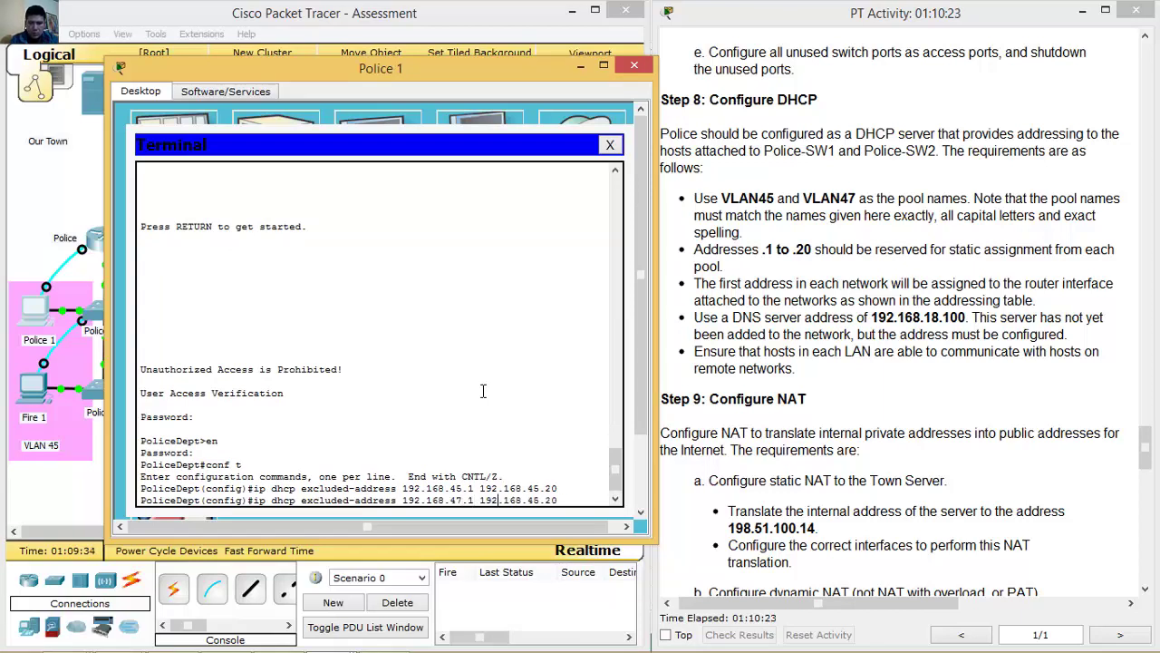
{"action": "key", "text": "Right"}
{"action": "key", "text": "Right"}
{"action": "key", "text": "Right"}
{"action": "key", "text": "BackSpace"}
{"action": "type", "text": "7"}
{"action": "key", "text": "Return"}
{"action": "type", "text": "ip dhcp poo"}
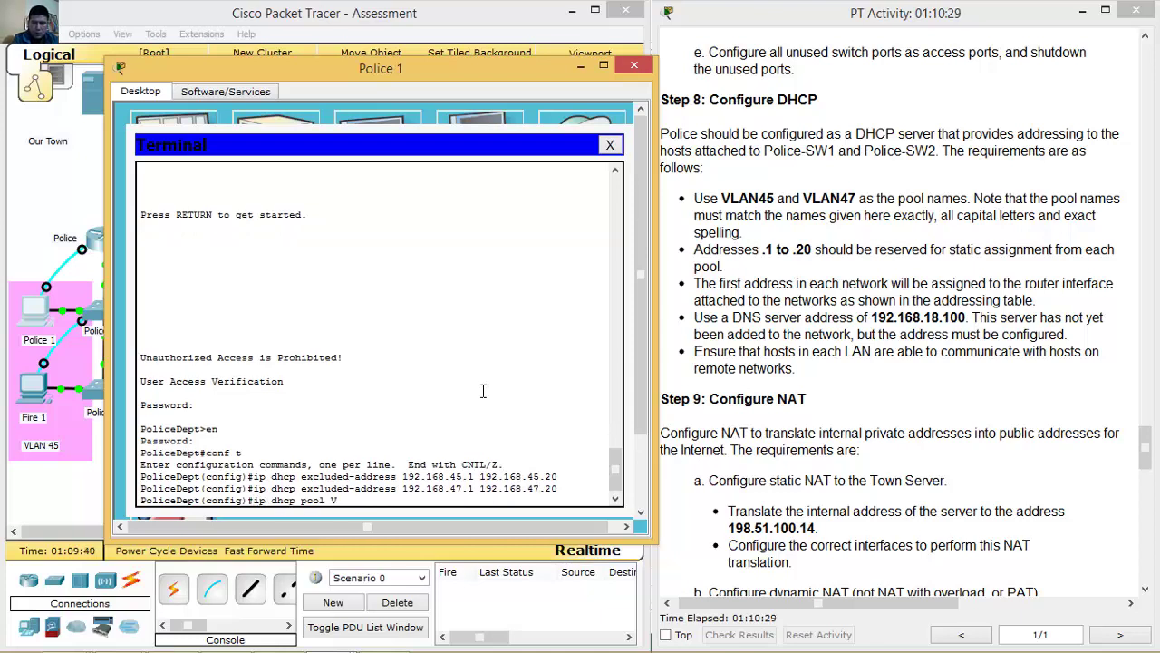
Create DHCP pool VLAN45: network 192.168.45.0 255.255.255.0, default router 192.168.45.1, DNS 192.168.18.100.
{"action": "type", "text": "45"}
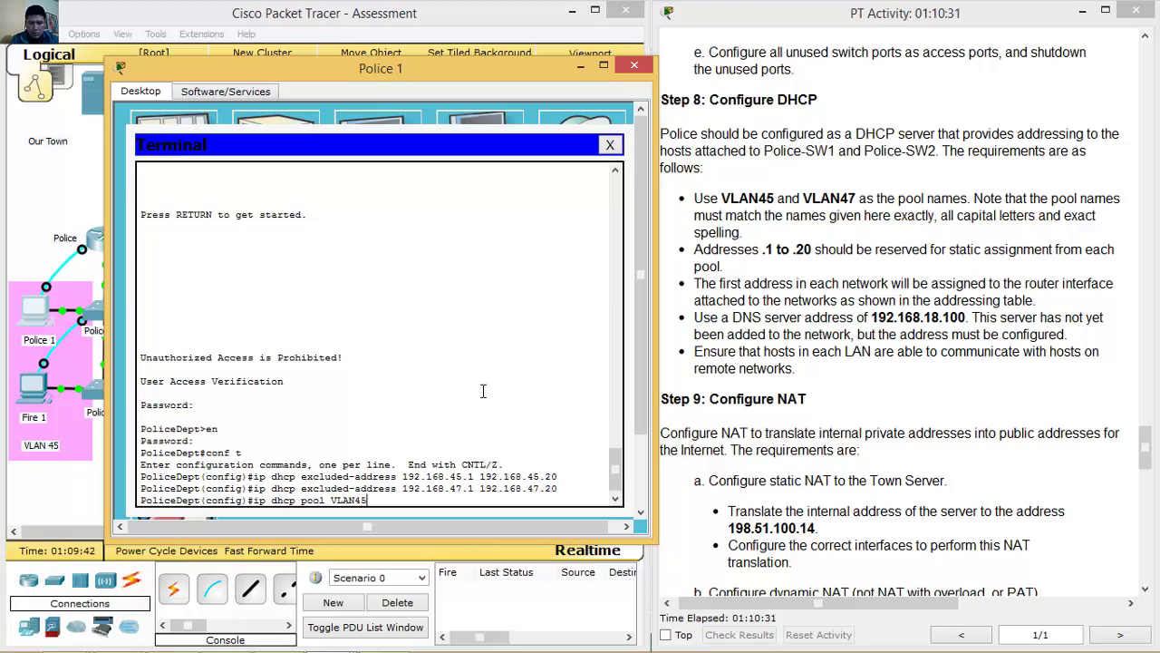
{"action": "key", "text": "Return"}
{"action": "type", "text": "net"}
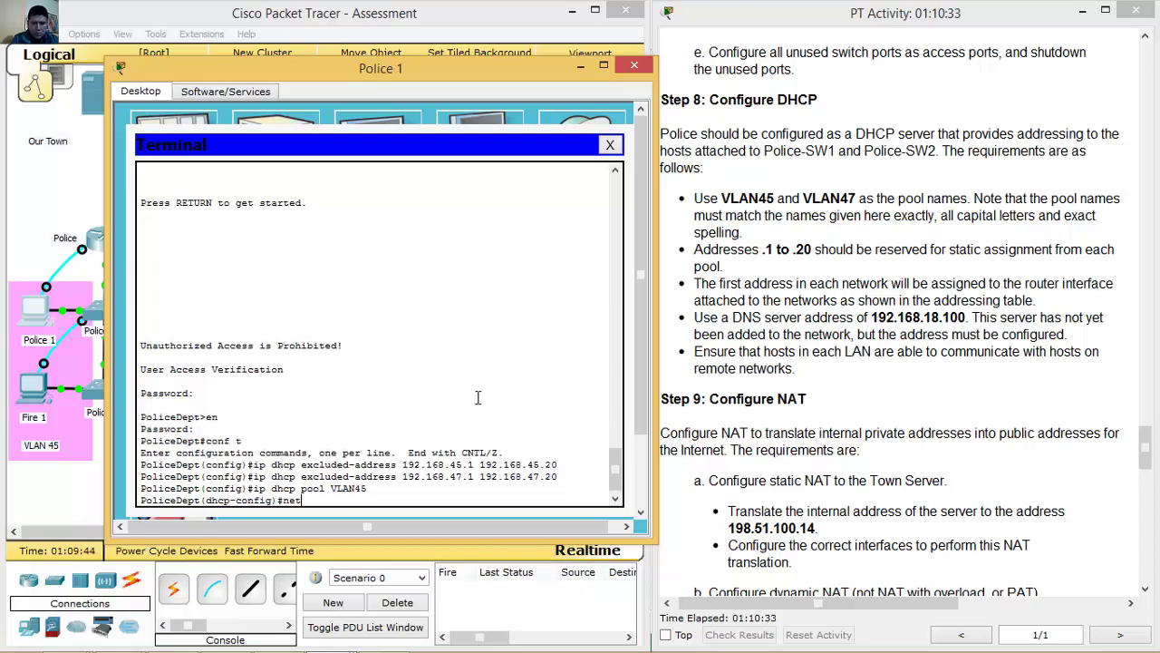
{"action": "type", "text": "work 192.168.45.0 255"}
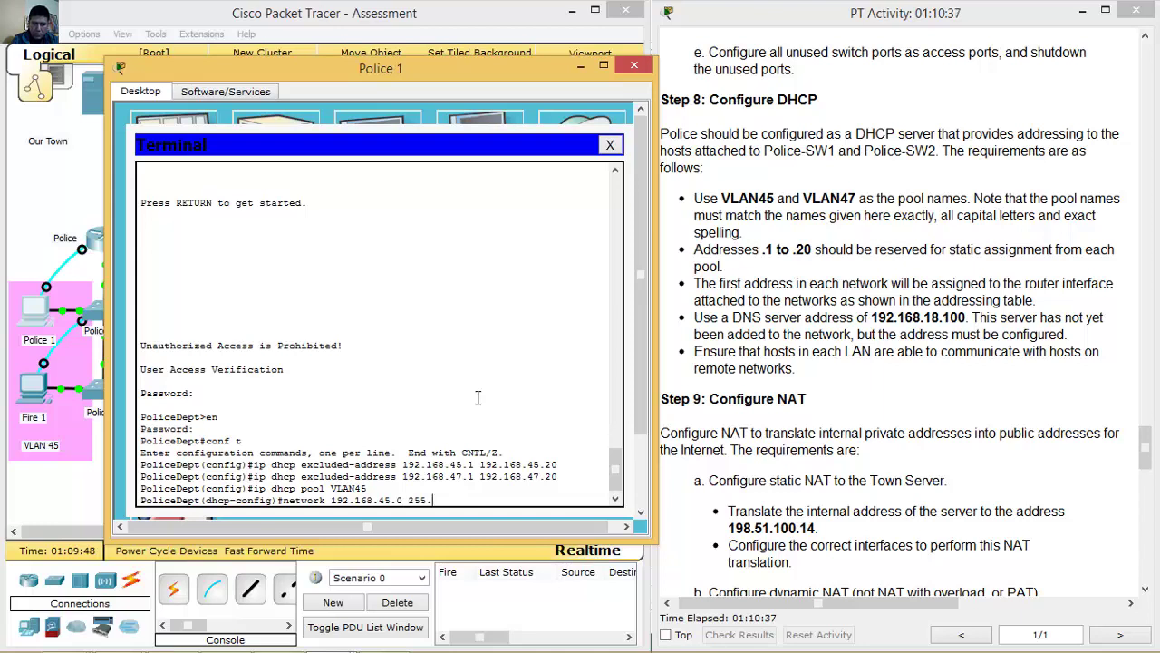
{"action": "type", "text": ".255.255.0"}
{"action": "key", "text": "Return"}
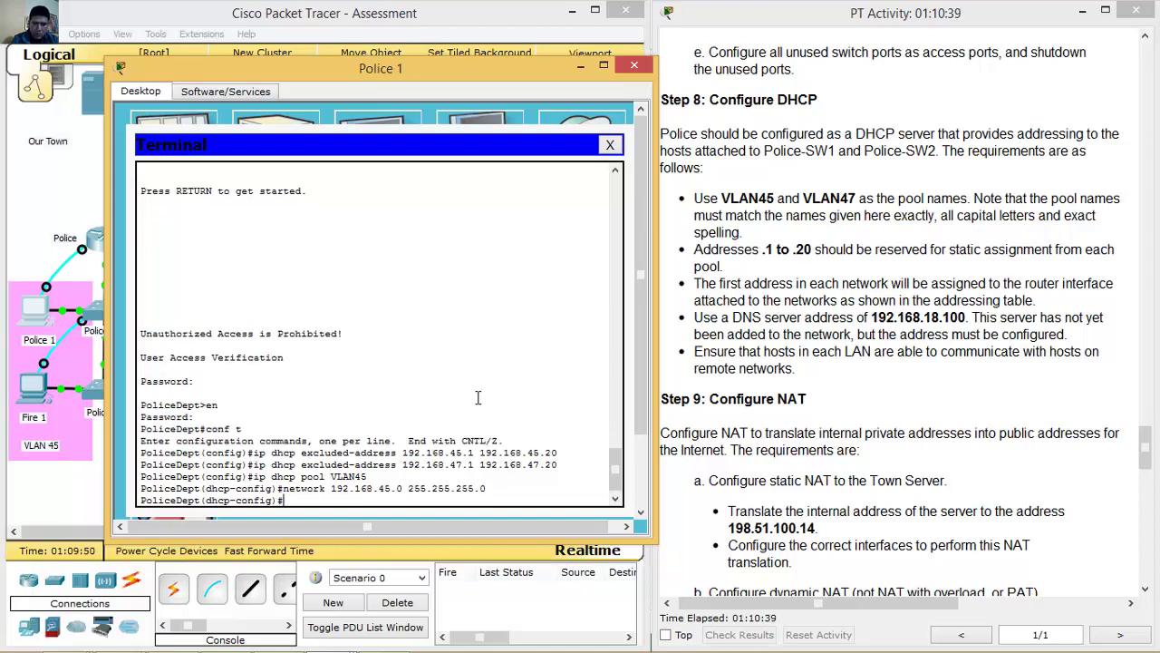
{"action": "type", "text": "default-router 192.168."}
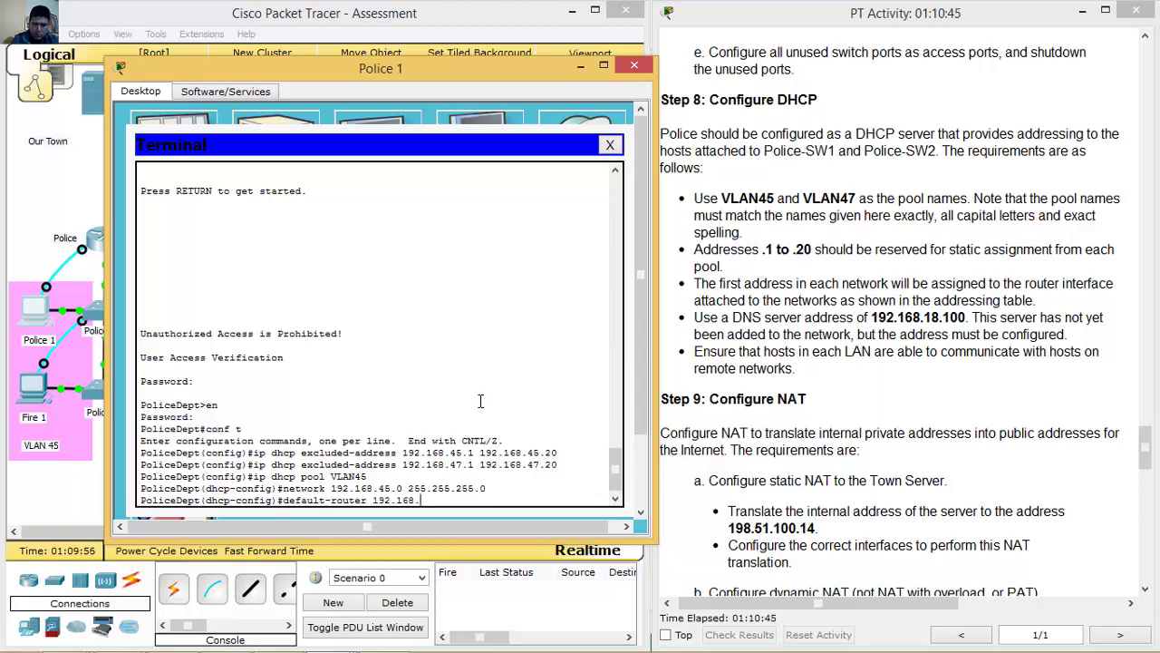
{"action": "type", "text": "45.1"}
{"action": "key", "text": "Return"}
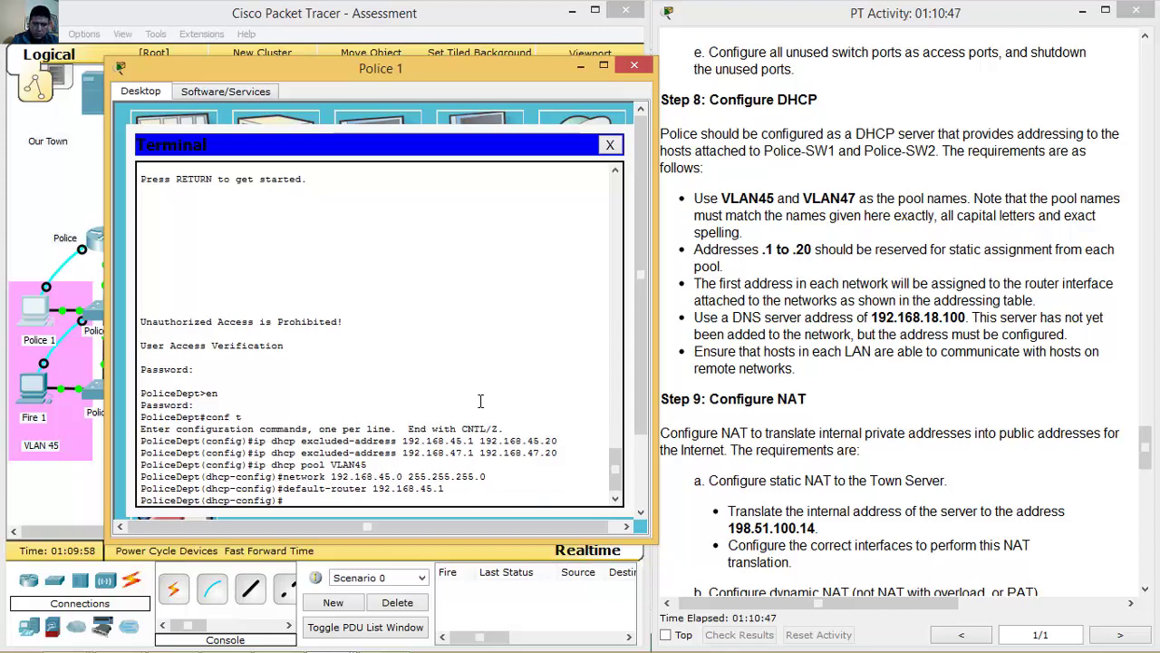
{"action": "type", "text": "dns-serv"}
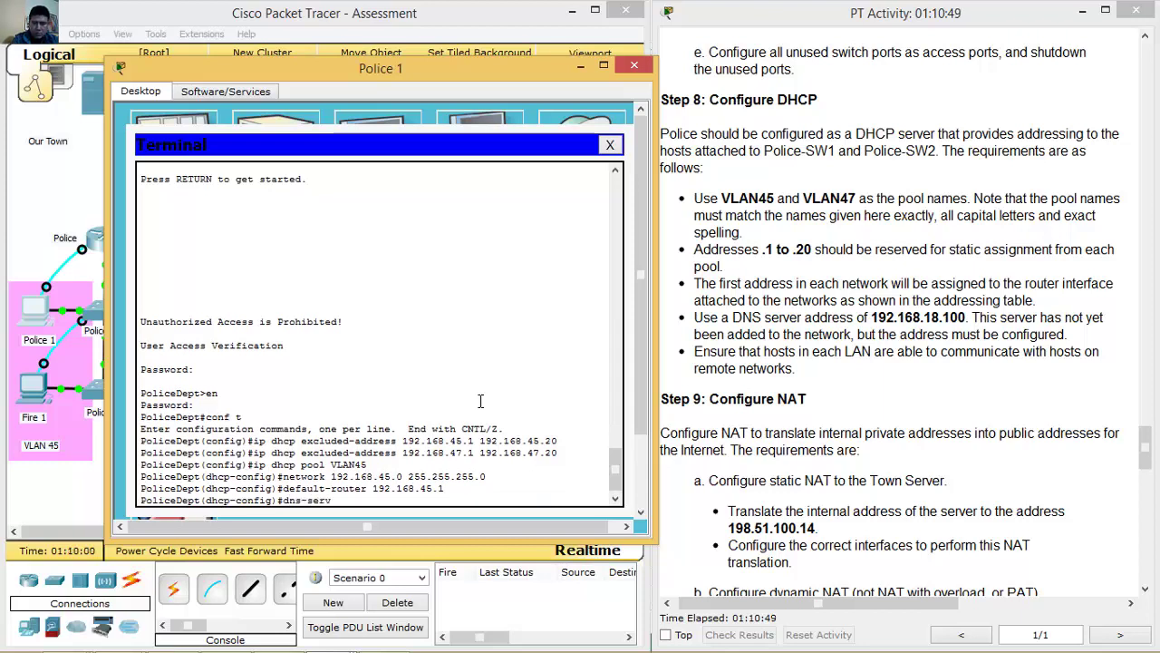
{"action": "type", "text": "er 192.168.18.100"}
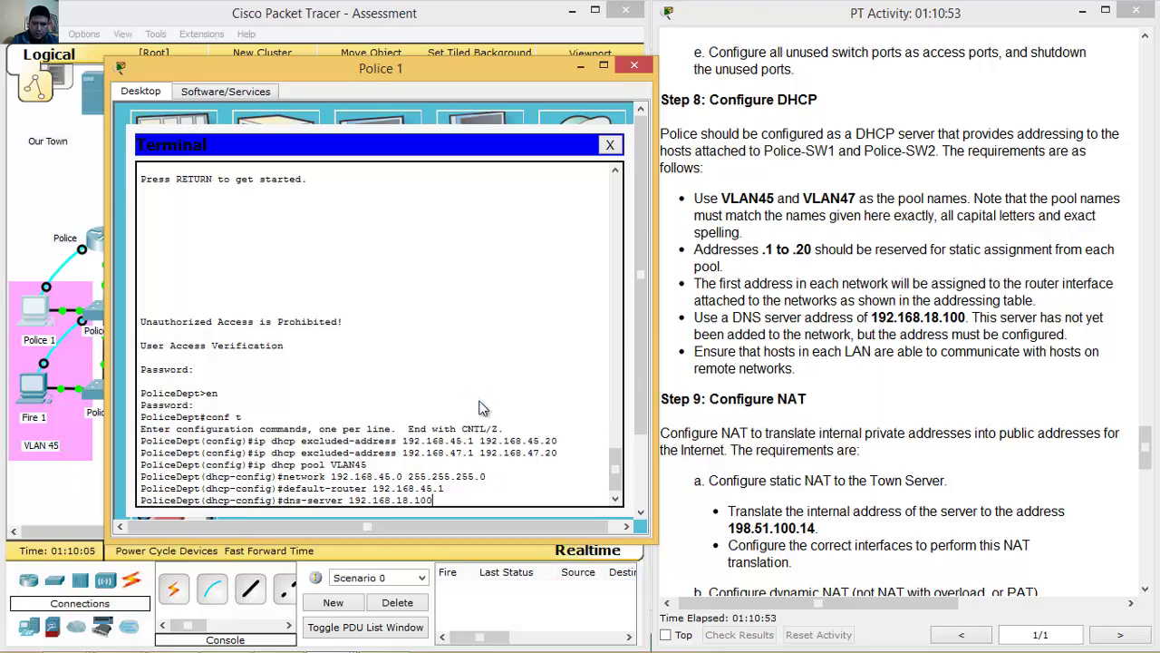
{"action": "key", "text": "Return"}
Create DHCP pool VLAN47: network 192.168.47.0/24, default router 192.168.47.1, DNS 192.168.18.100.
{"action": "type", "text": "ip dhcp pool VLAN45"}
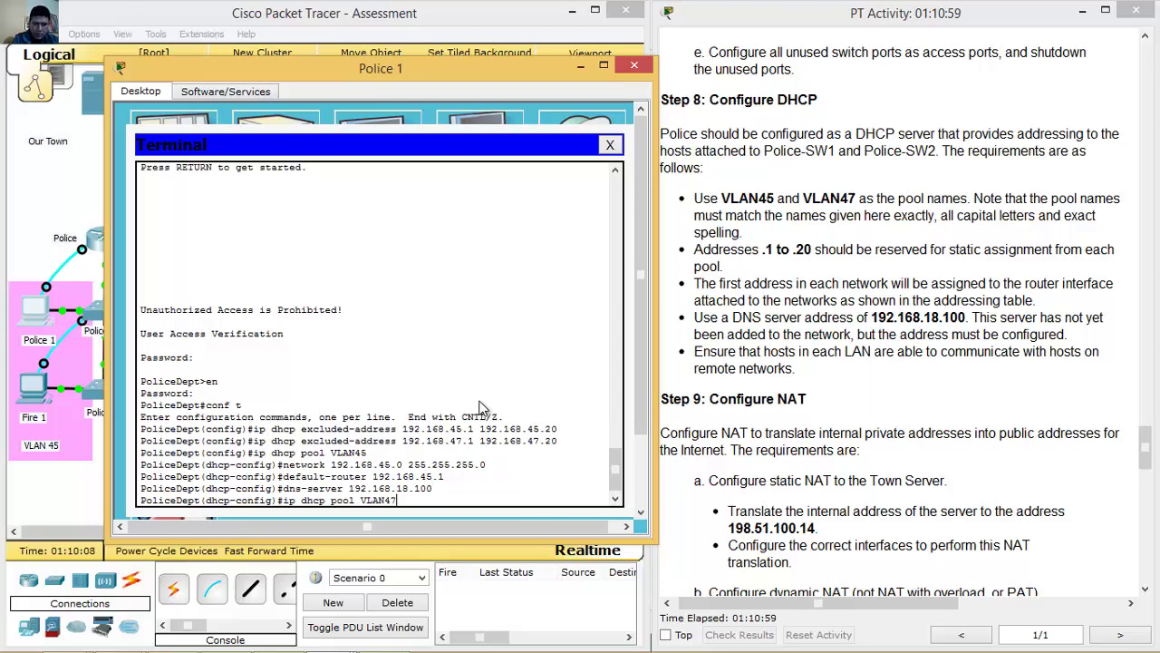
{"action": "type", "text": "7"}
{"action": "key", "text": "Return"}
{"action": "key", "text": "Up"}
{"action": "key", "text": "Up"}
{"action": "key", "text": "Up"}
{"action": "key", "text": "Up"}
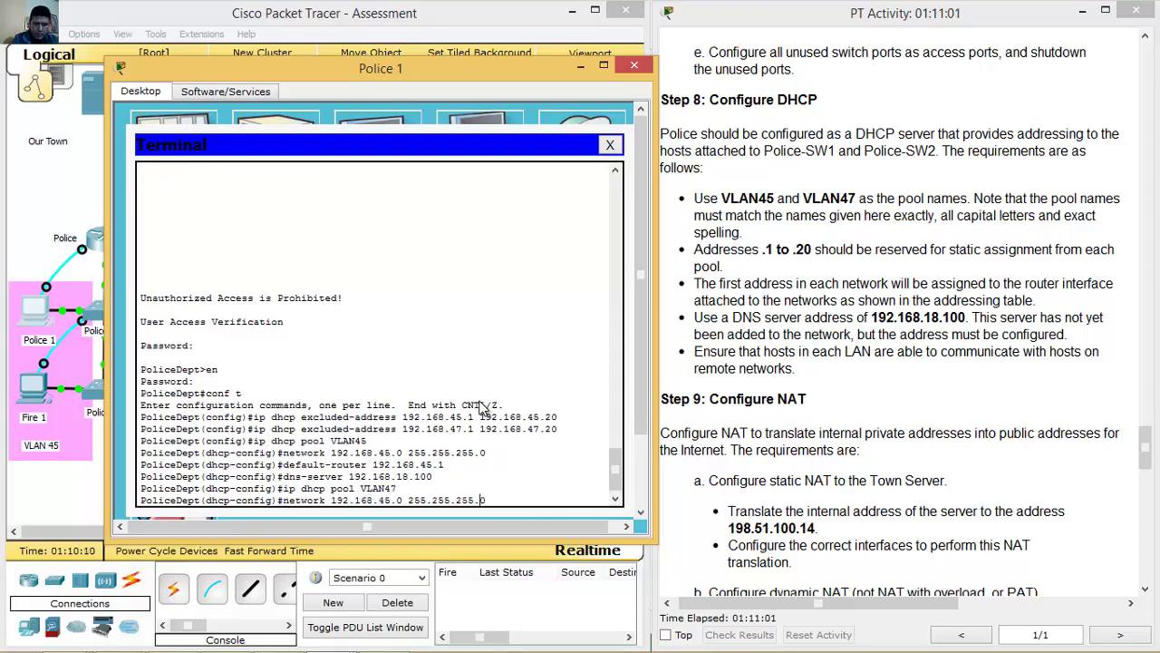
{"action": "key", "text": "Left"}
{"action": "key", "text": "Left"}
{"action": "key", "text": "Left"}
{"action": "key", "text": "Left"}
{"action": "key", "text": "Left"}
{"action": "key", "text": "Left"}
{"action": "key", "text": "Left"}
{"action": "key", "text": "Left"}
{"action": "key", "text": "Left"}
{"action": "key", "text": "Left"}
{"action": "key", "text": "Left"}
{"action": "key", "text": "Left"}
{"action": "key", "text": "Left"}
{"action": "key", "text": "Left"}
{"action": "key", "text": "Left"}
{"action": "key", "text": "Left"}
{"action": "key", "text": "BackSpace"}
{"action": "type", "text": "7"}
{"action": "key", "text": "Return"}
{"action": "key", "text": "Up"}
{"action": "key", "text": "Up"}
{"action": "key", "text": "Up"}
{"action": "key", "text": "Up"}
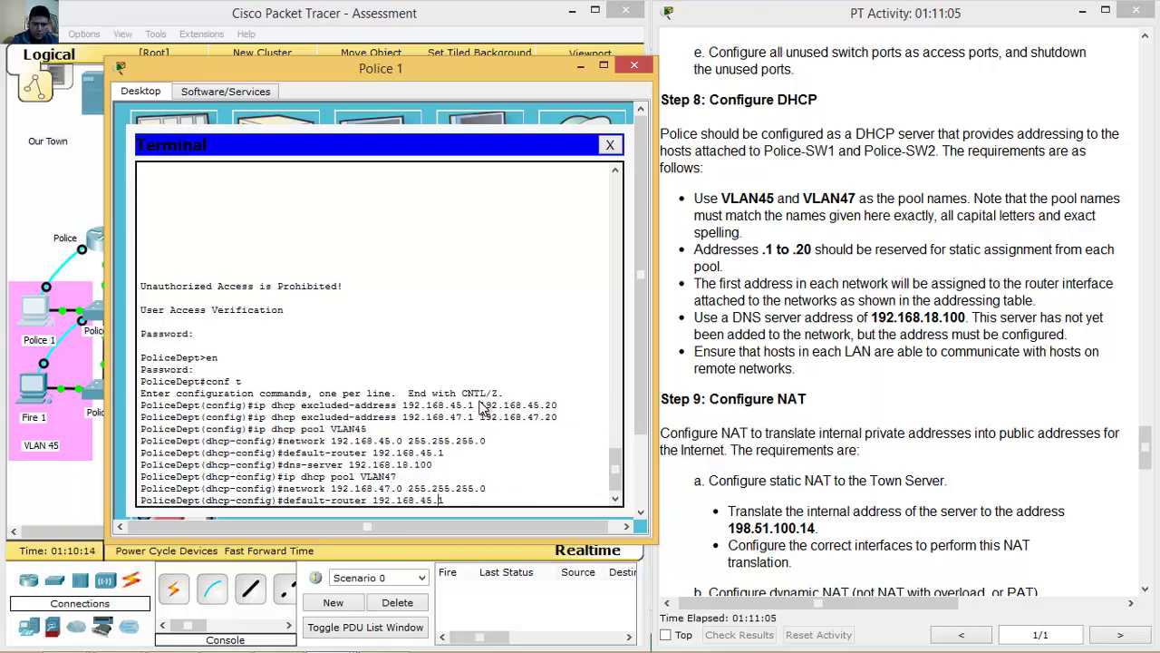
{"action": "type", "text": "7"}
{"action": "key", "text": "Return"}
{"action": "key", "text": "Up"}
{"action": "key", "text": "Up"}
{"action": "key", "text": "Up"}
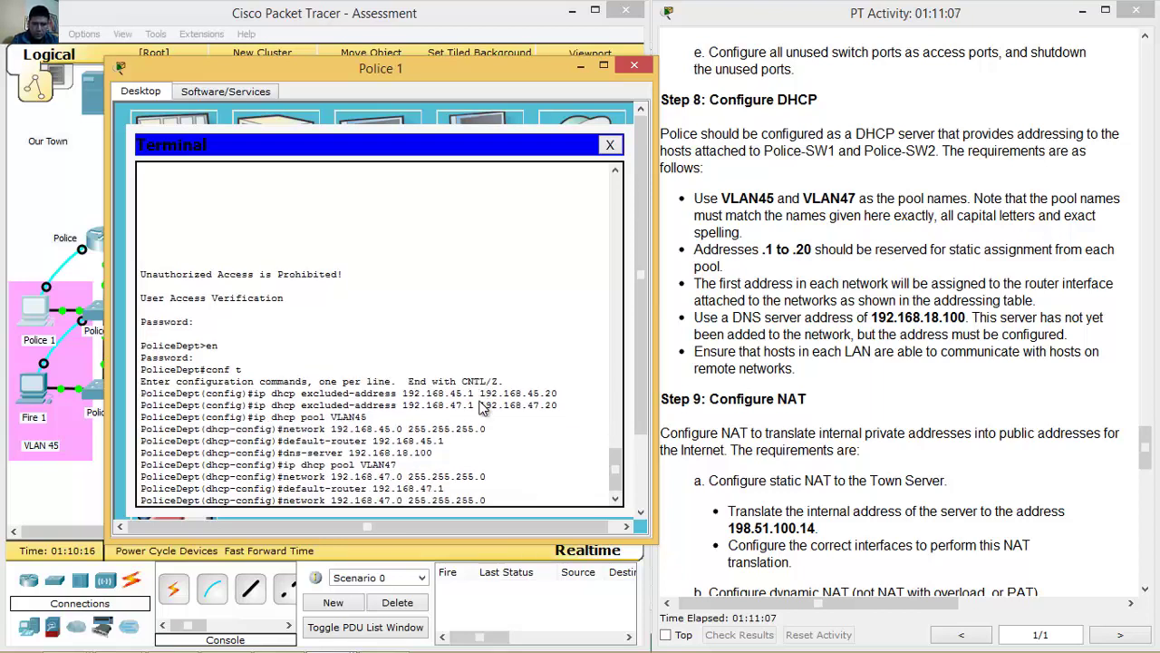
{"action": "key", "text": "Up"}
{"action": "key", "text": "Return"}
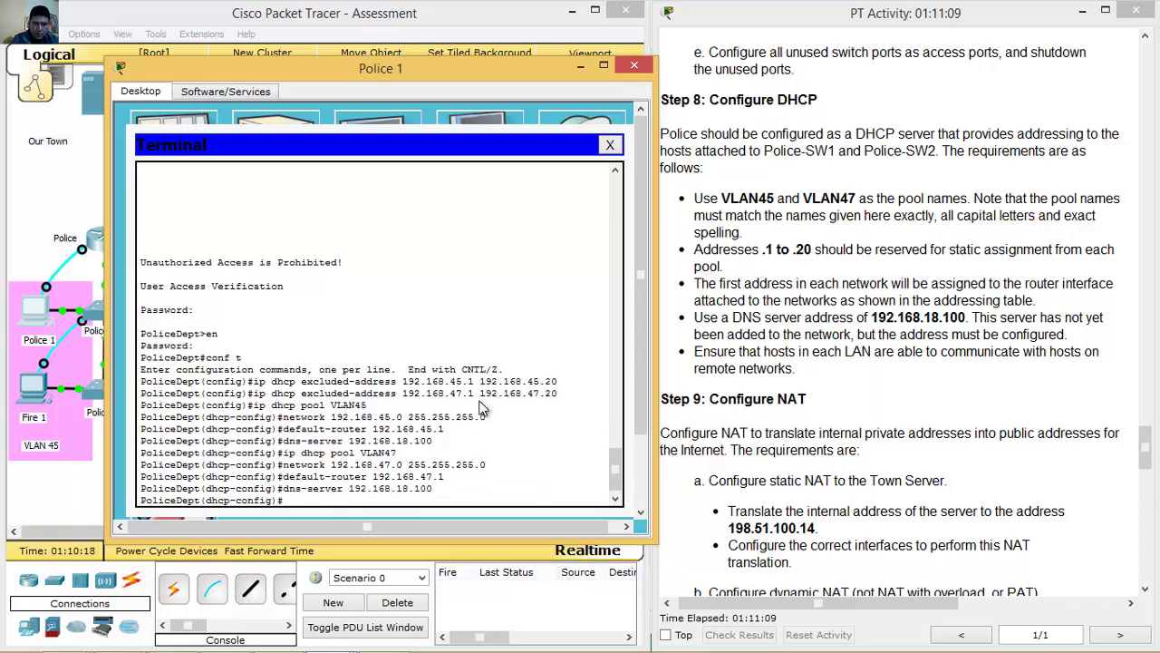
Switch Police 1 and Police 2 to DHCP addressing; Police 2 receives 192.168.47.21.
{"action": "left_click", "coordinate": [579, 66]}
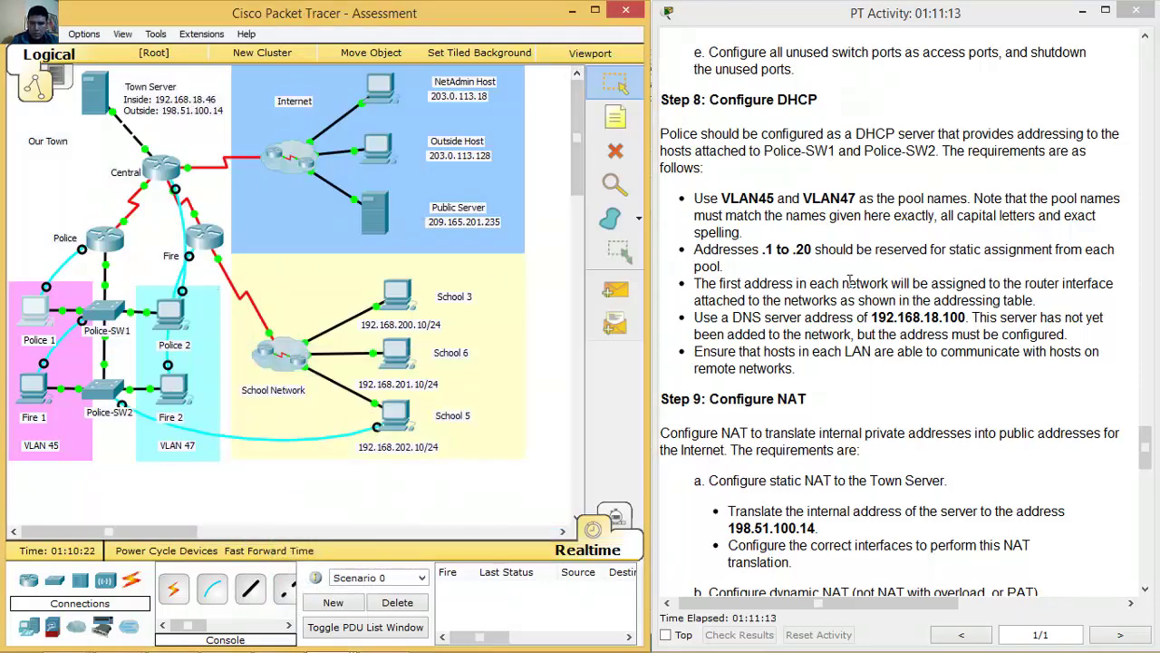
{"action": "left_click_drag", "start_coordinate": [1153, 446], "coordinate": [1148, 473]}
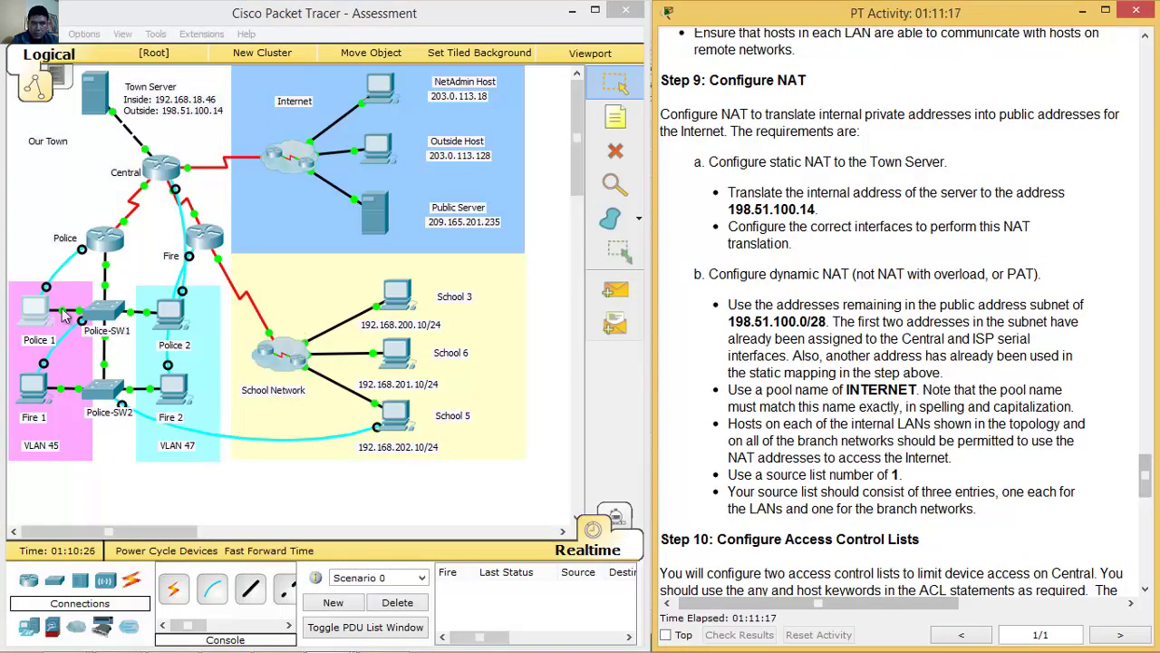
{"action": "left_click", "coordinate": [27, 319]}
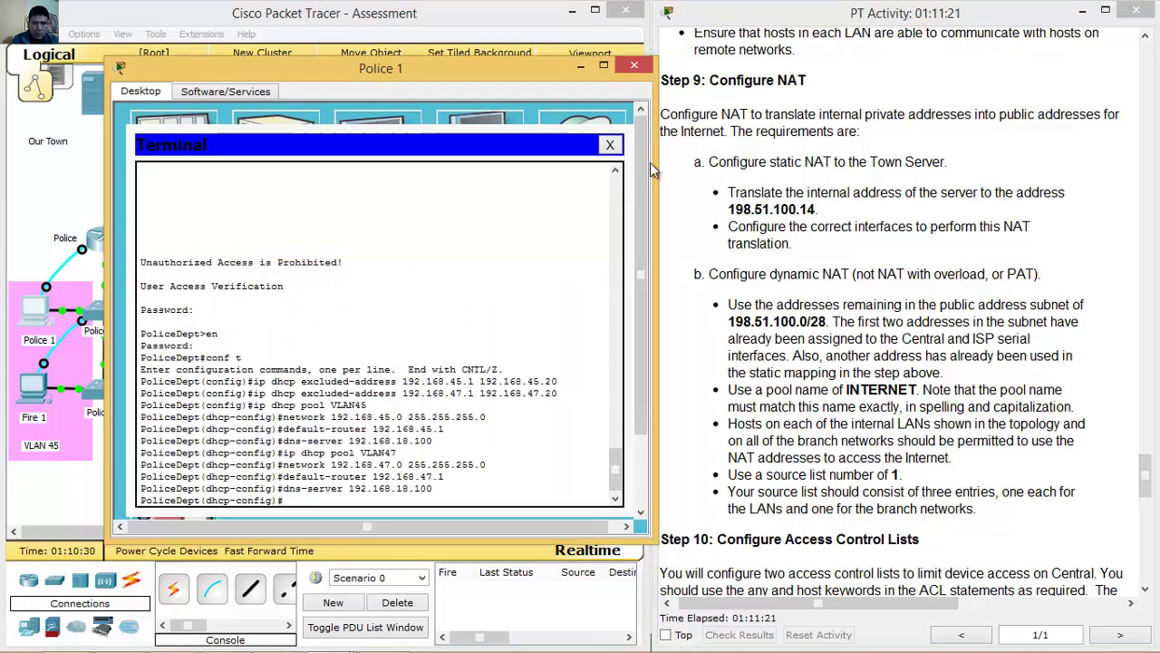
{"action": "left_click", "coordinate": [610, 145]}
{"action": "left_click", "coordinate": [170, 145]}
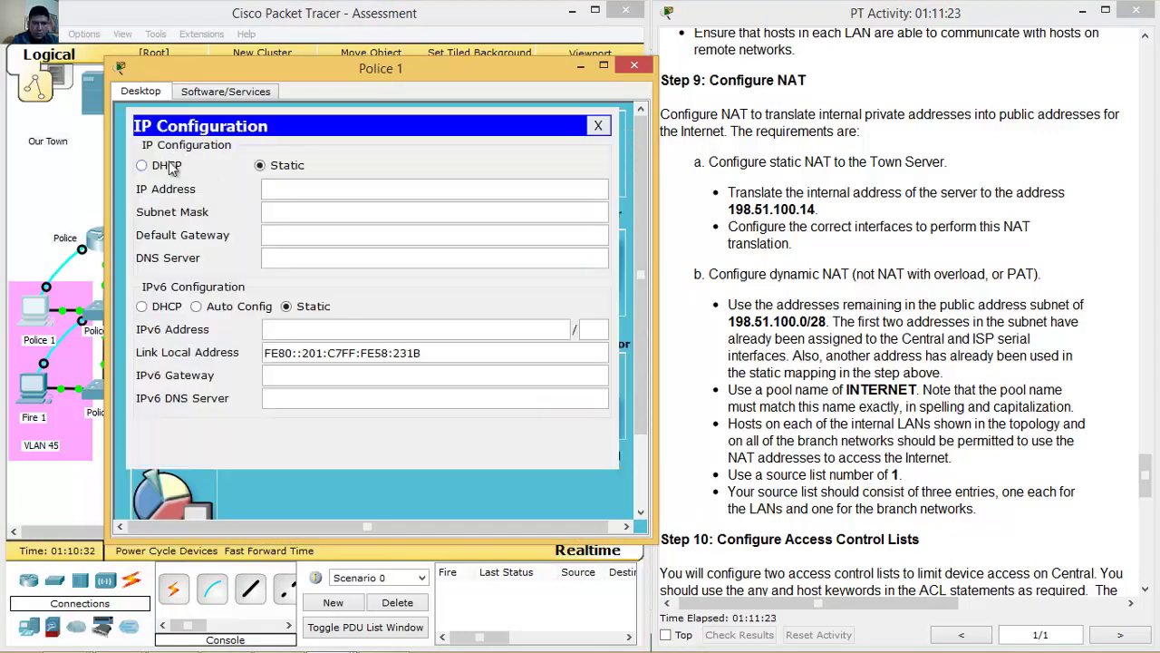
{"action": "left_click", "coordinate": [165, 165]}
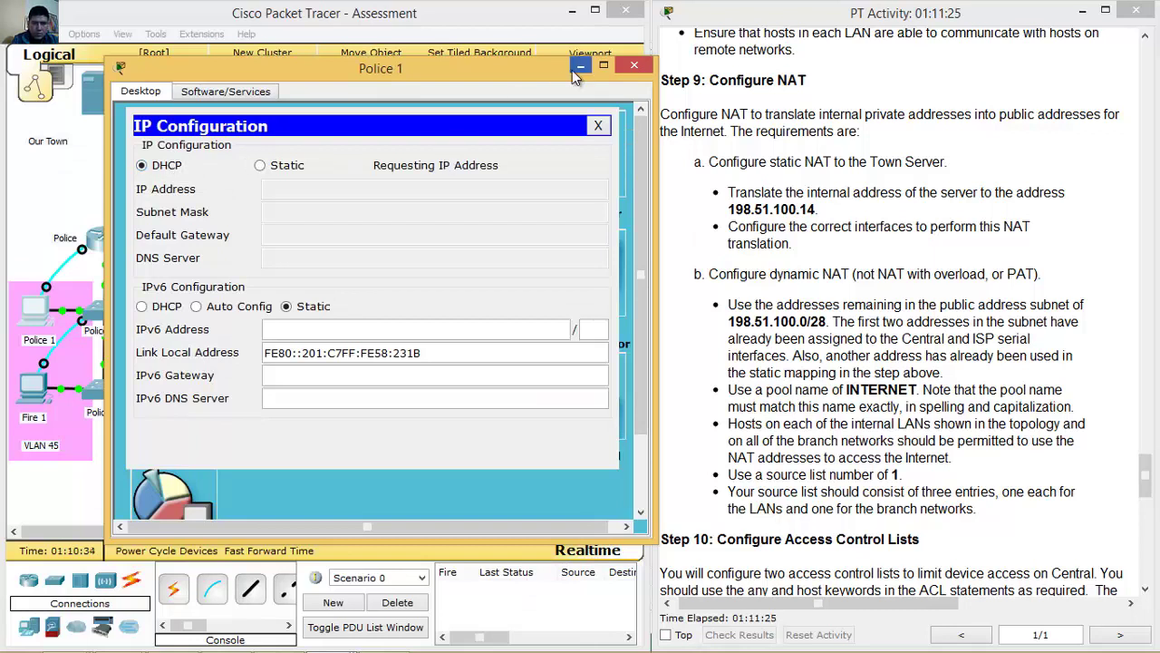
{"action": "left_click", "coordinate": [580, 67]}
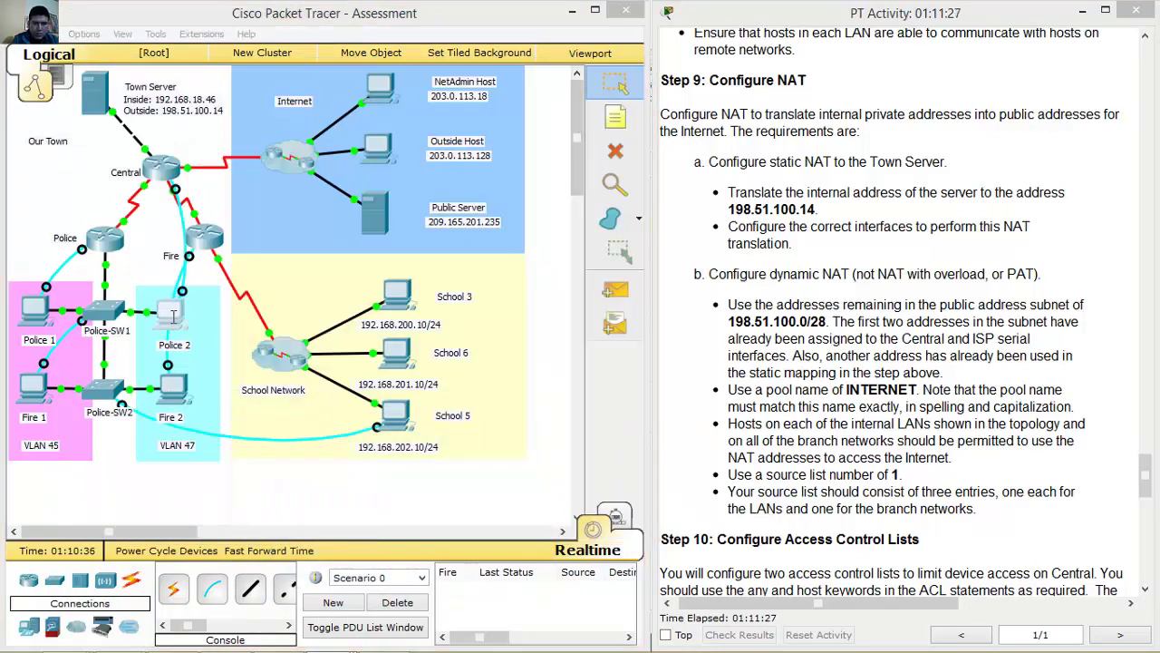
{"action": "left_click", "coordinate": [172, 315]}
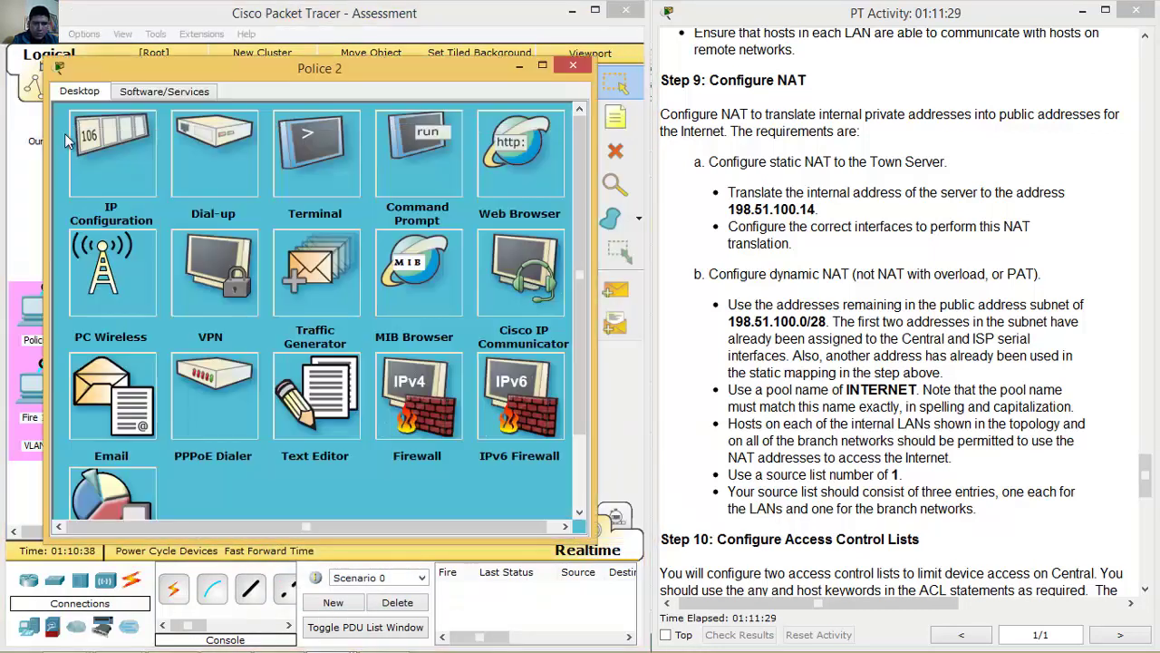
{"action": "left_click", "coordinate": [108, 145]}
{"action": "left_click", "coordinate": [81, 165]}
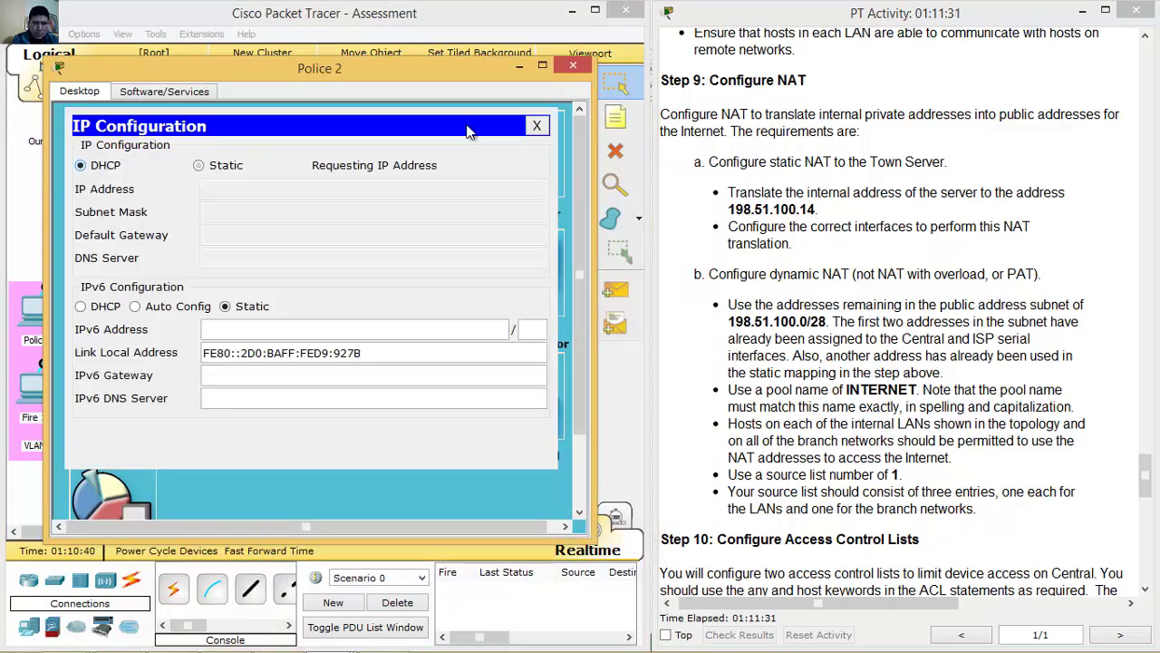
{"action": "left_click", "coordinate": [519, 69]}
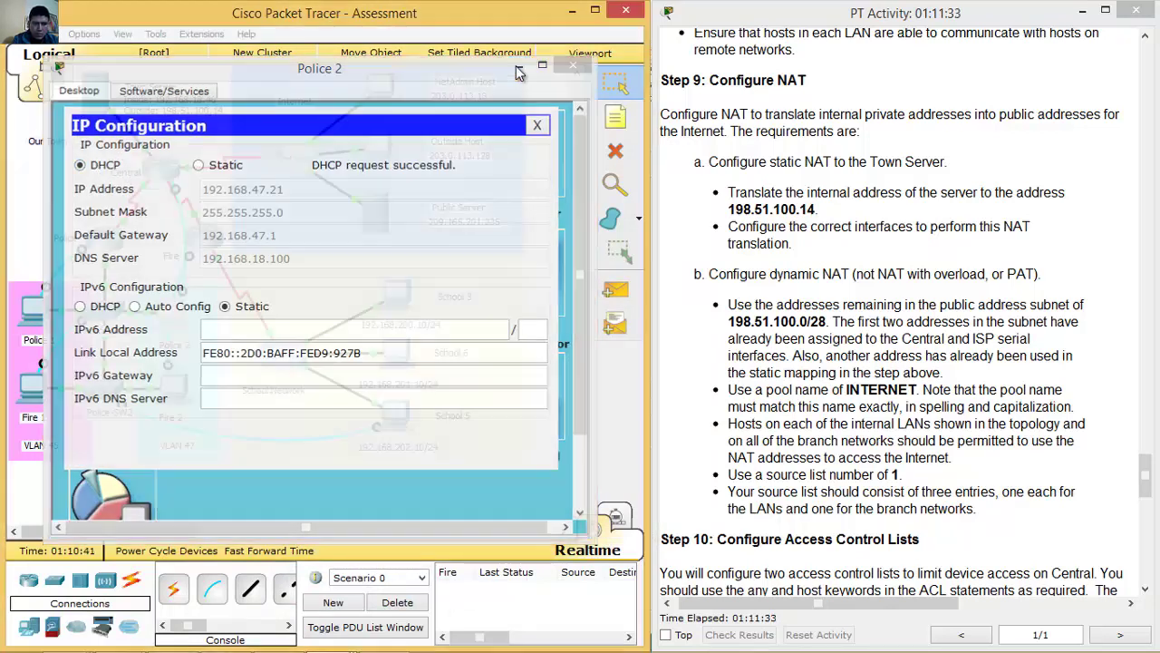
Switch Fire 1 and Fire 2 to DHCP; Fire 1 gets 192.168.45.22, gateway 192.168.45.1.
{"action": "left_click", "coordinate": [34, 390]}
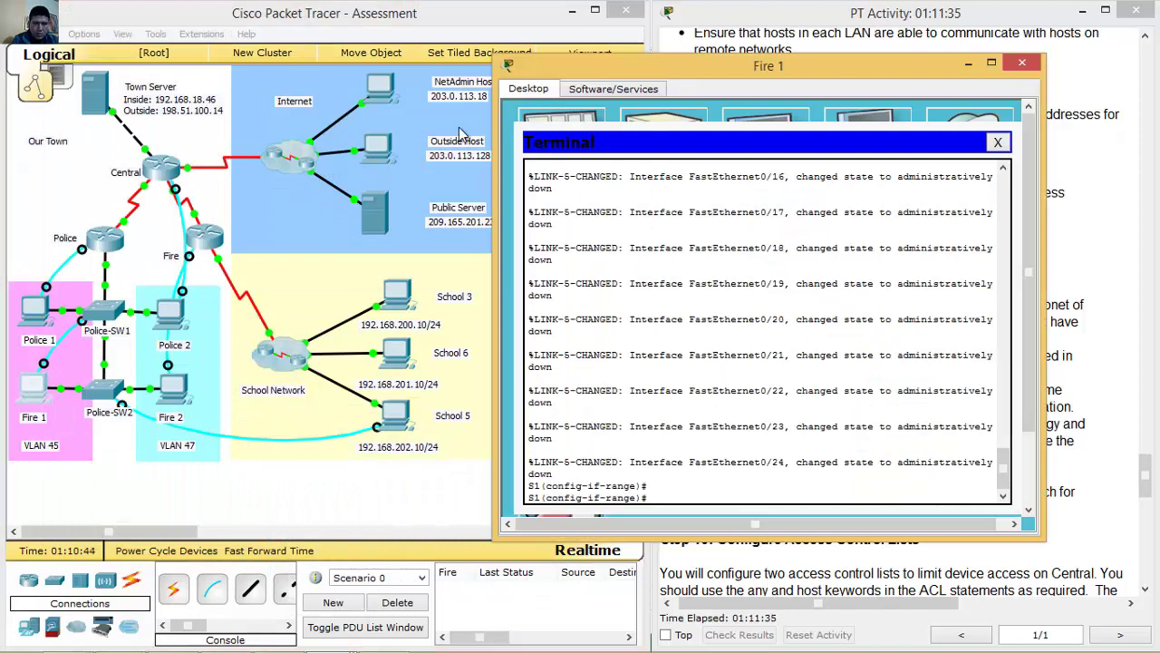
{"action": "left_click", "coordinate": [999, 143]}
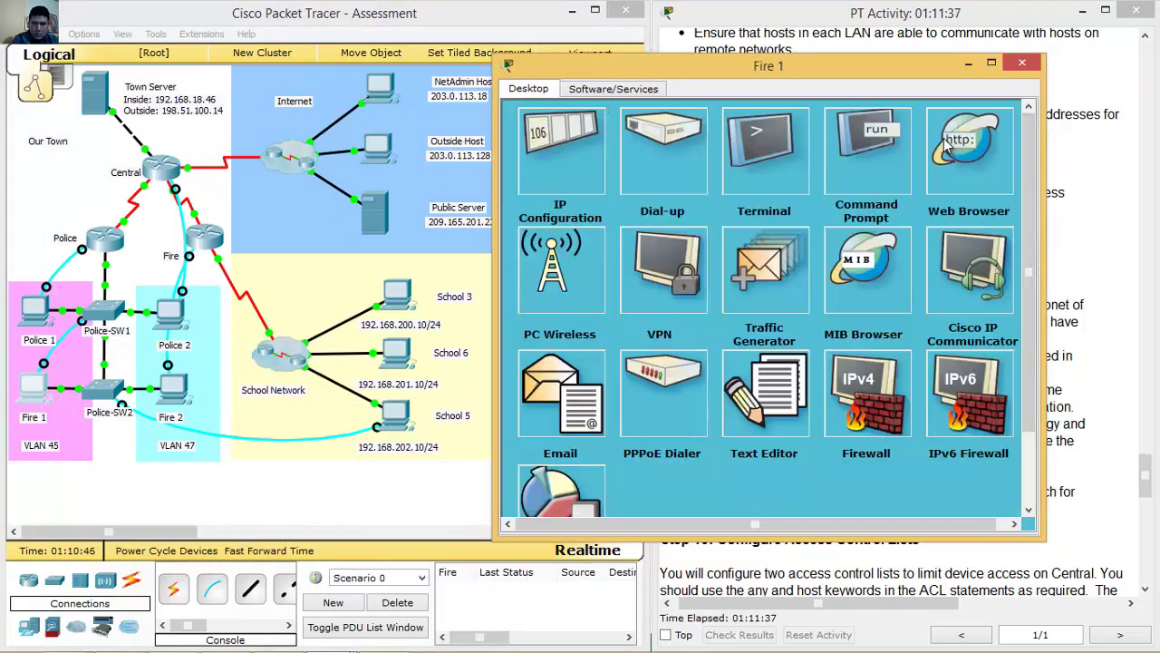
{"action": "left_click", "coordinate": [580, 147]}
{"action": "left_click", "coordinate": [560, 162]}
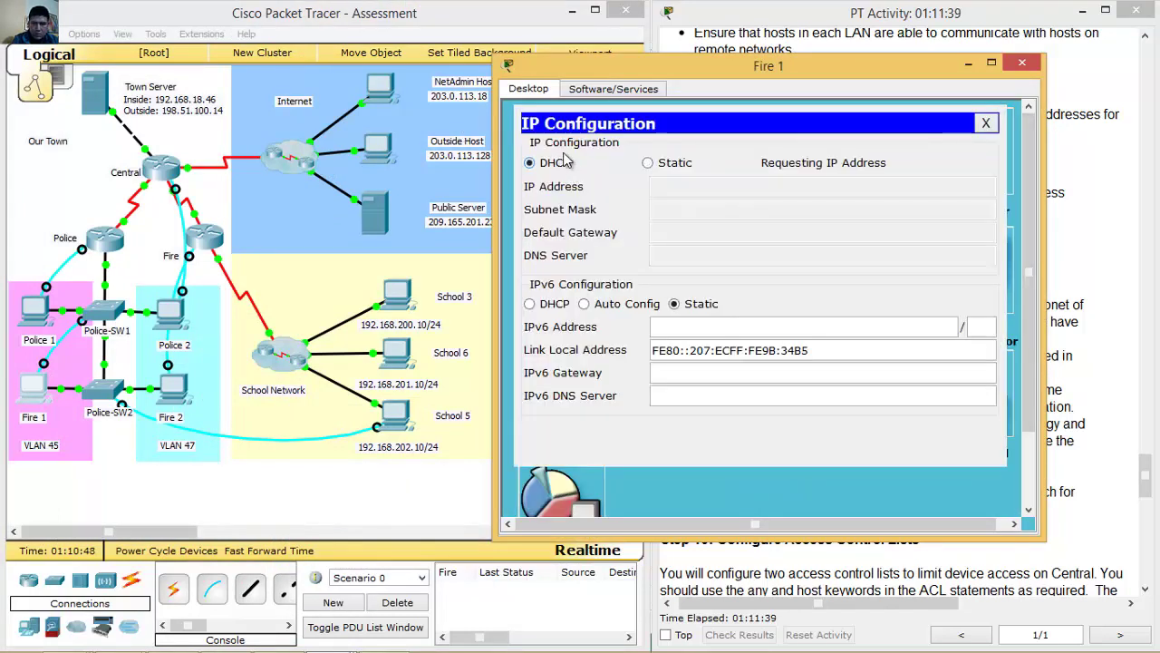
{"action": "left_click", "coordinate": [1025, 66]}
{"action": "left_click", "coordinate": [172, 388]}
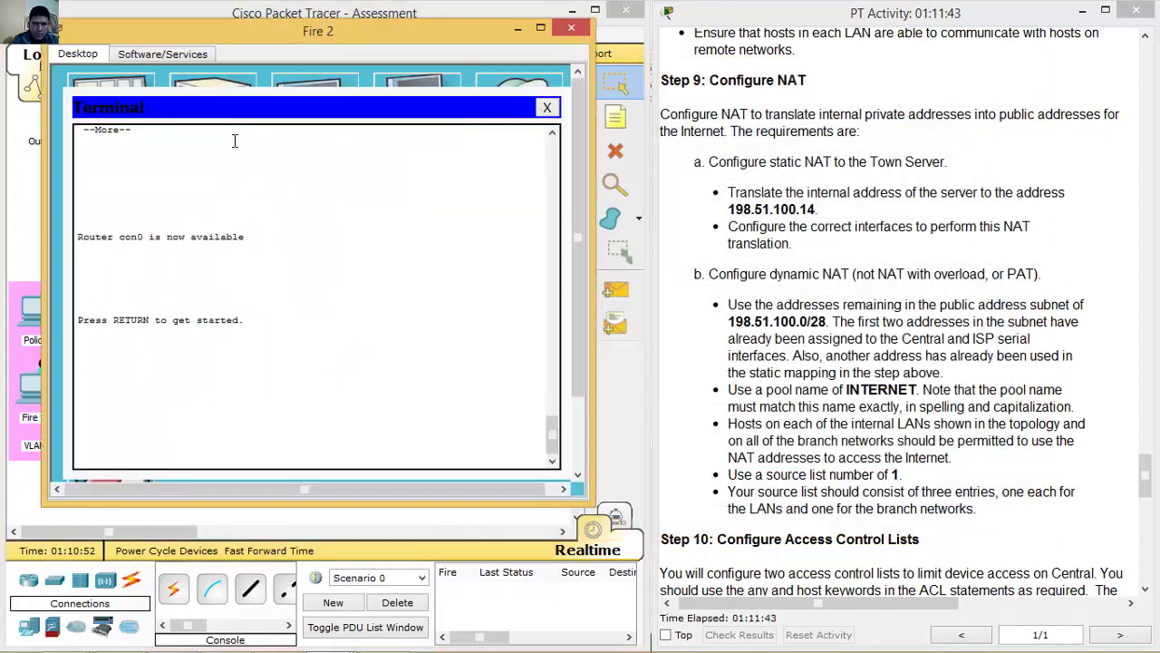
{"action": "left_click", "coordinate": [546, 107]}
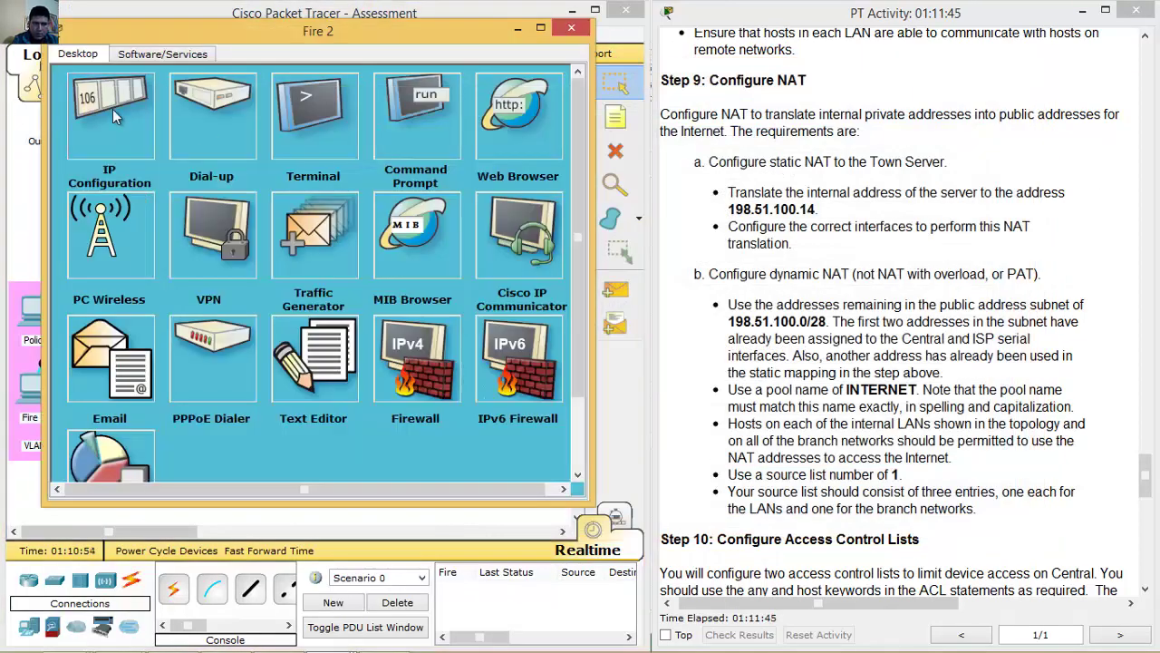
{"action": "left_click", "coordinate": [112, 109]}
{"action": "left_click", "coordinate": [102, 127]}
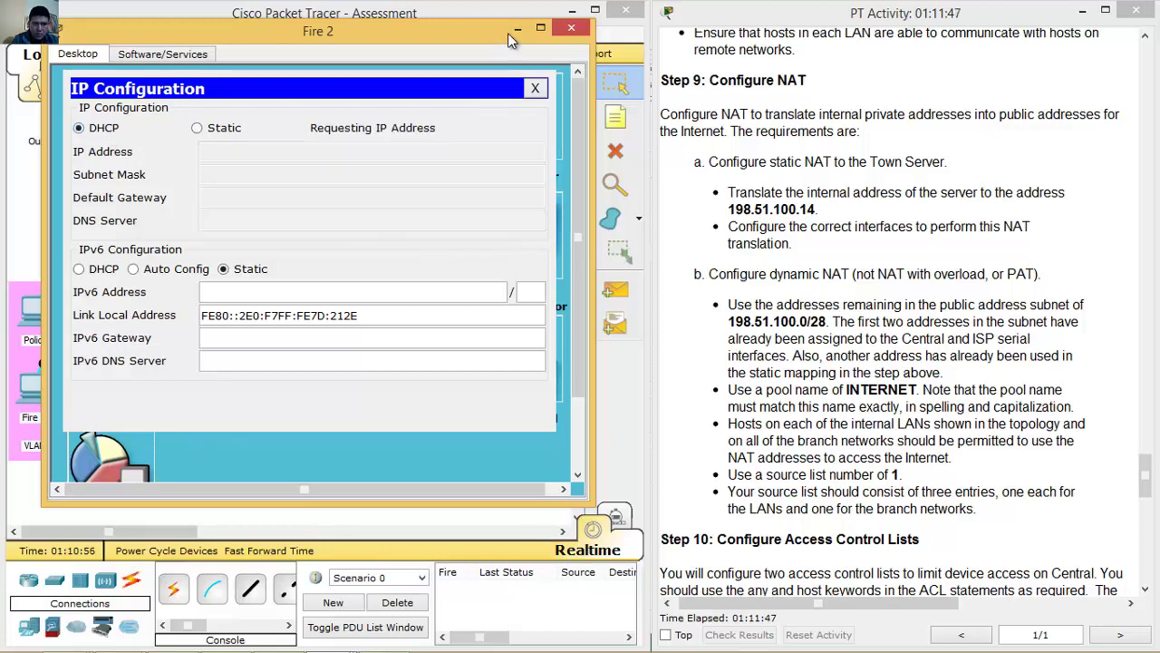
{"action": "left_click", "coordinate": [571, 29]}
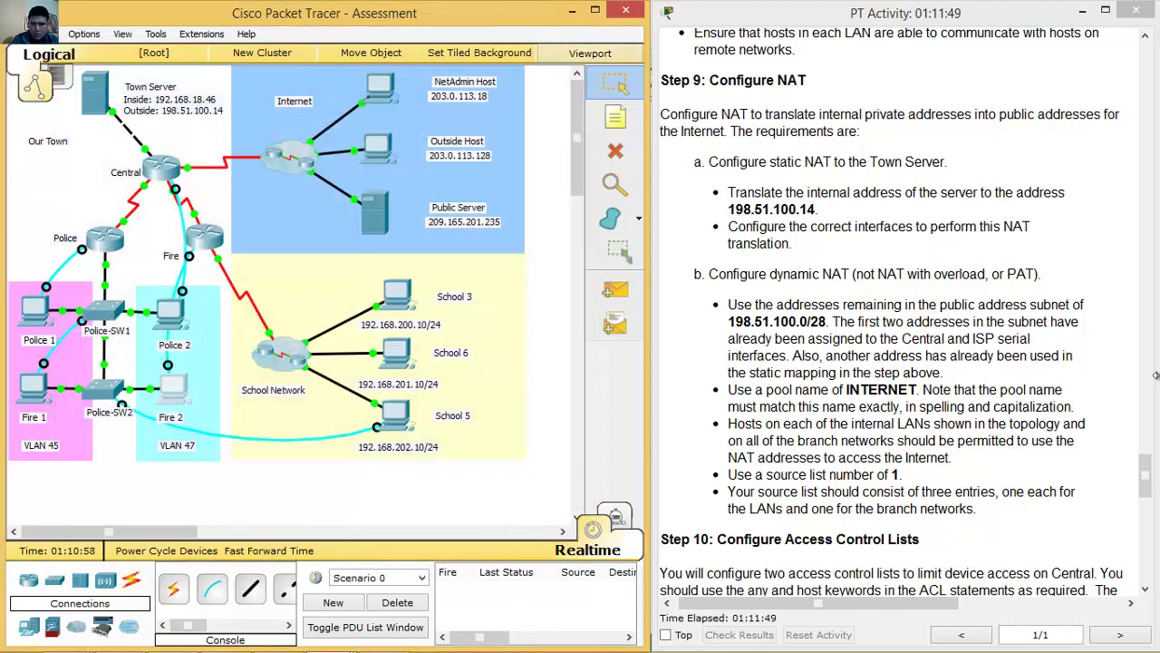
{"action": "left_click", "coordinate": [1145, 472]}
{"action": "scroll", "coordinate": [1143, 472], "scroll_direction": "down", "scroll_amount": 1}
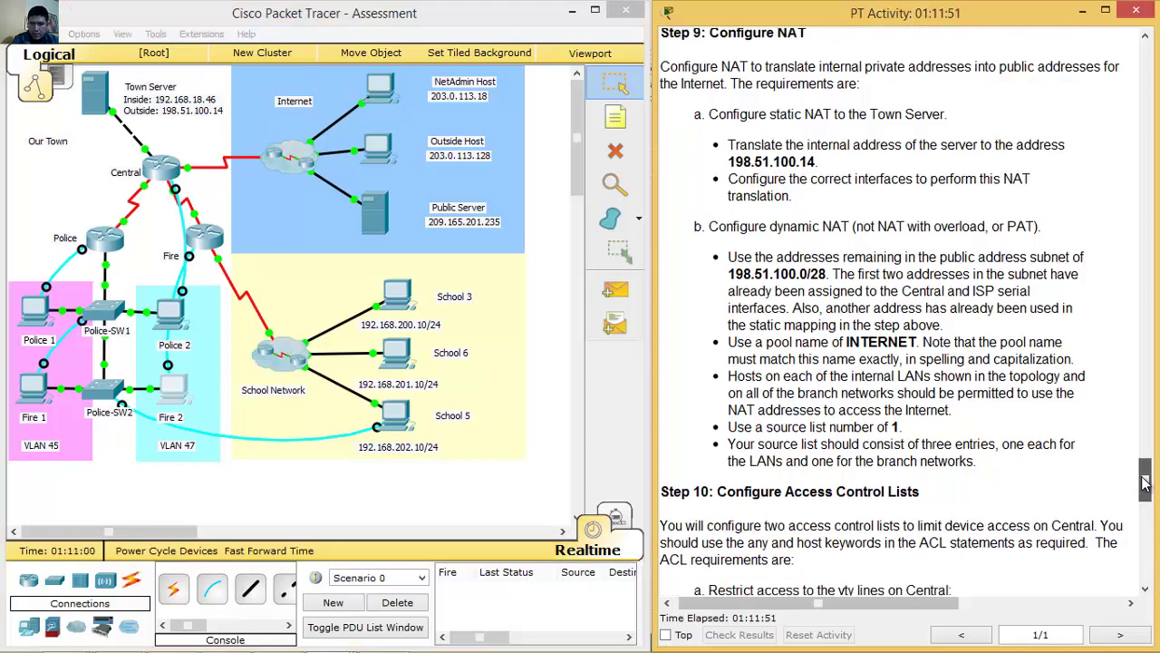
{"action": "scroll", "coordinate": [1145, 475], "scroll_direction": "up", "scroll_amount": 1}
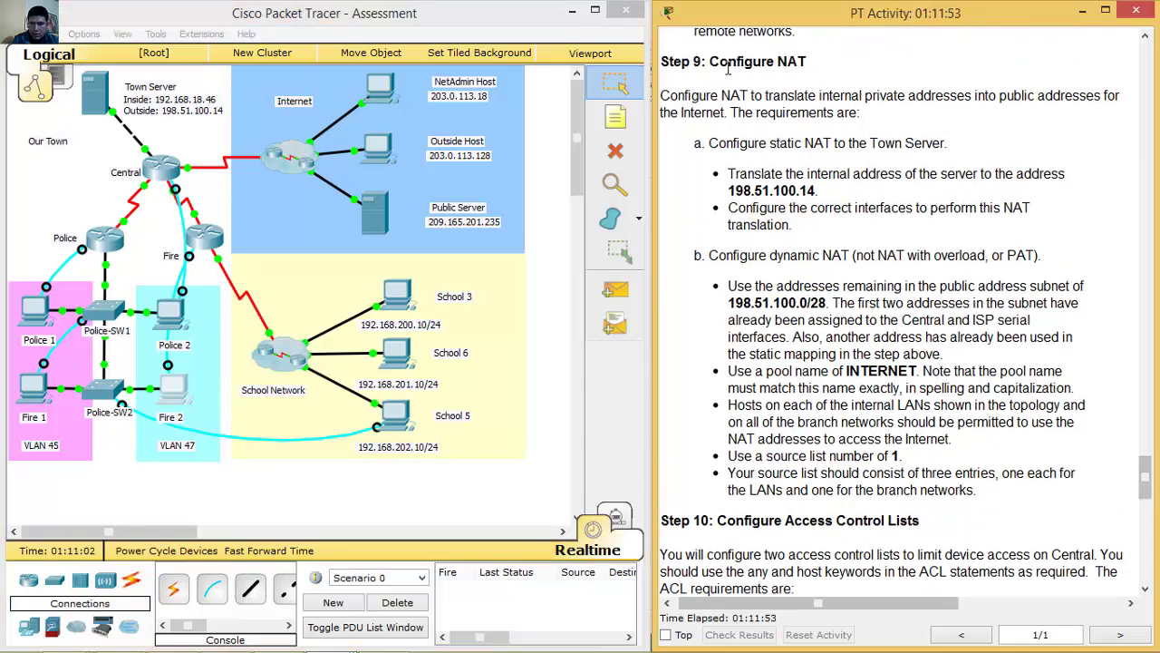
{"action": "left_click_drag", "start_coordinate": [722, 62], "coordinate": [825, 61]}
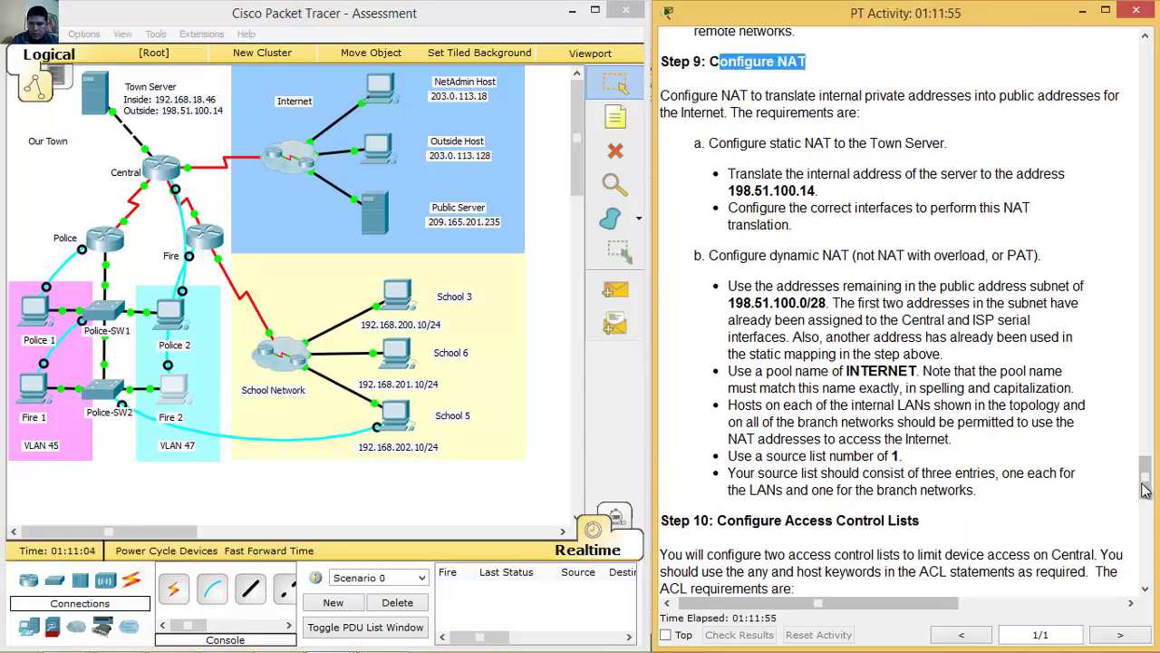
{"action": "mouse_move", "coordinate": [1142, 479]}
{"action": "left_mouse_down"}
{"action": "mouse_move", "coordinate": [1144, 572]}
{"action": "mouse_move", "coordinate": [1145, 486]}
{"action": "left_mouse_up"}
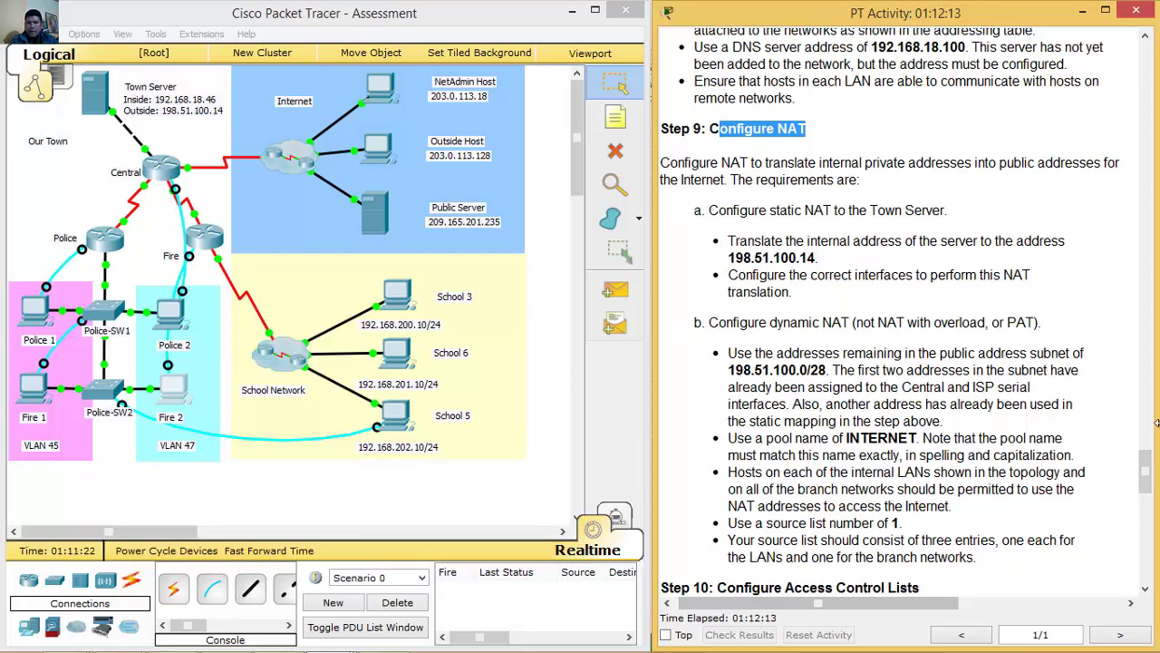
{"action": "left_click", "coordinate": [956, 236]}
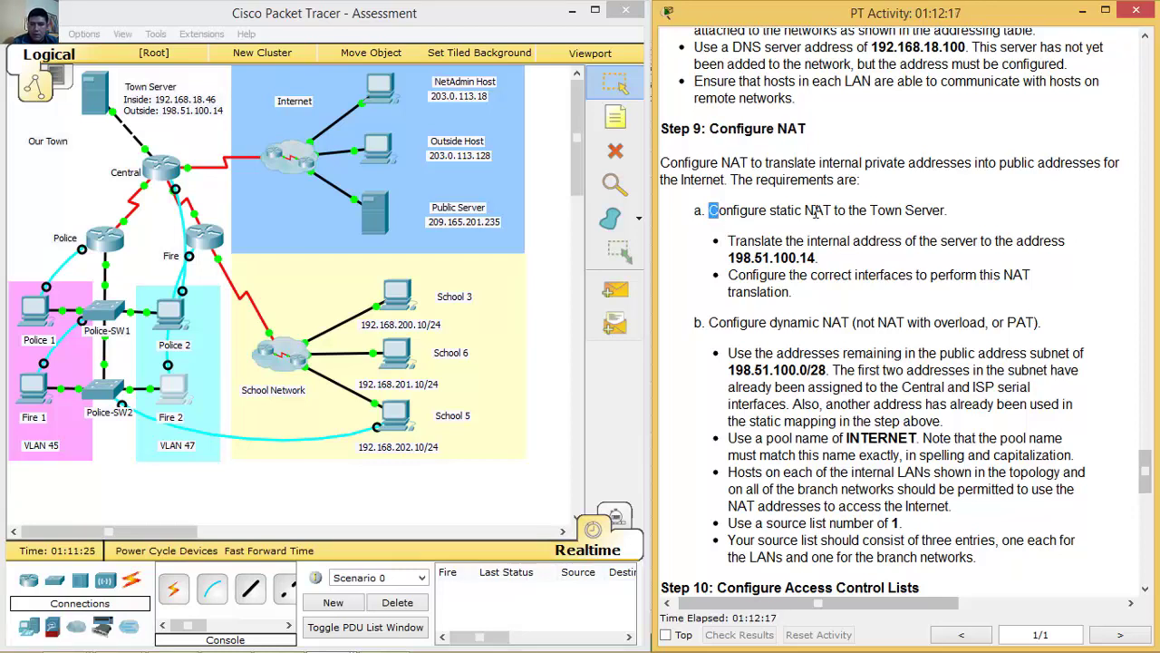
{"action": "left_click_drag", "start_coordinate": [711, 217], "coordinate": [999, 214]}
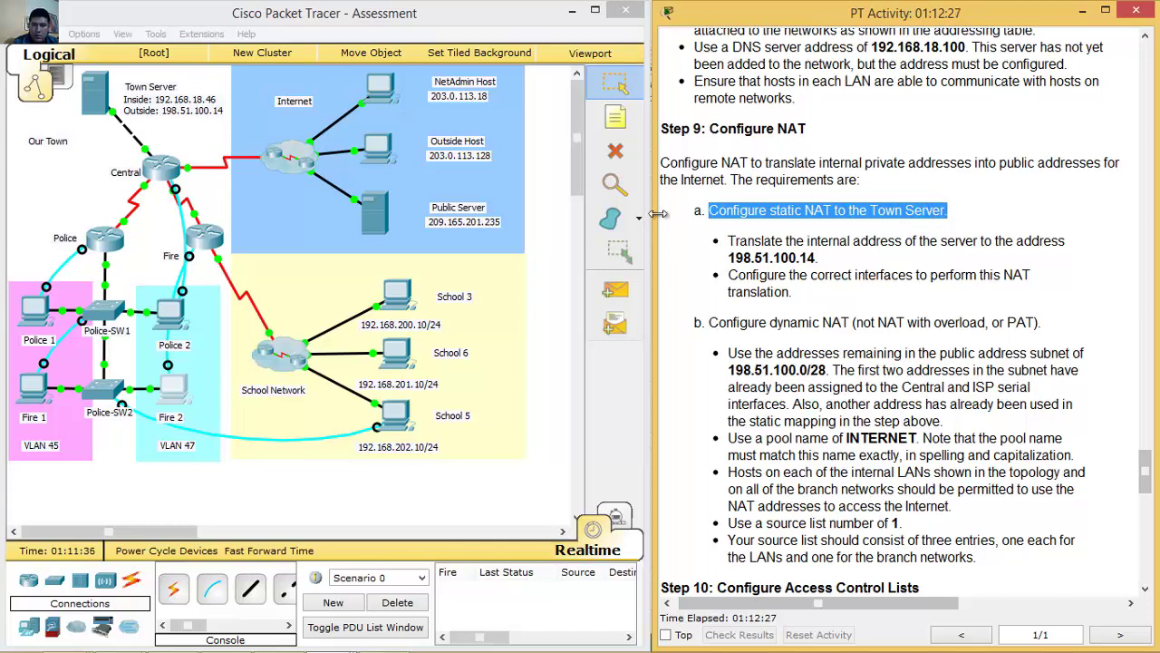
{"action": "left_click", "coordinate": [103, 107]}
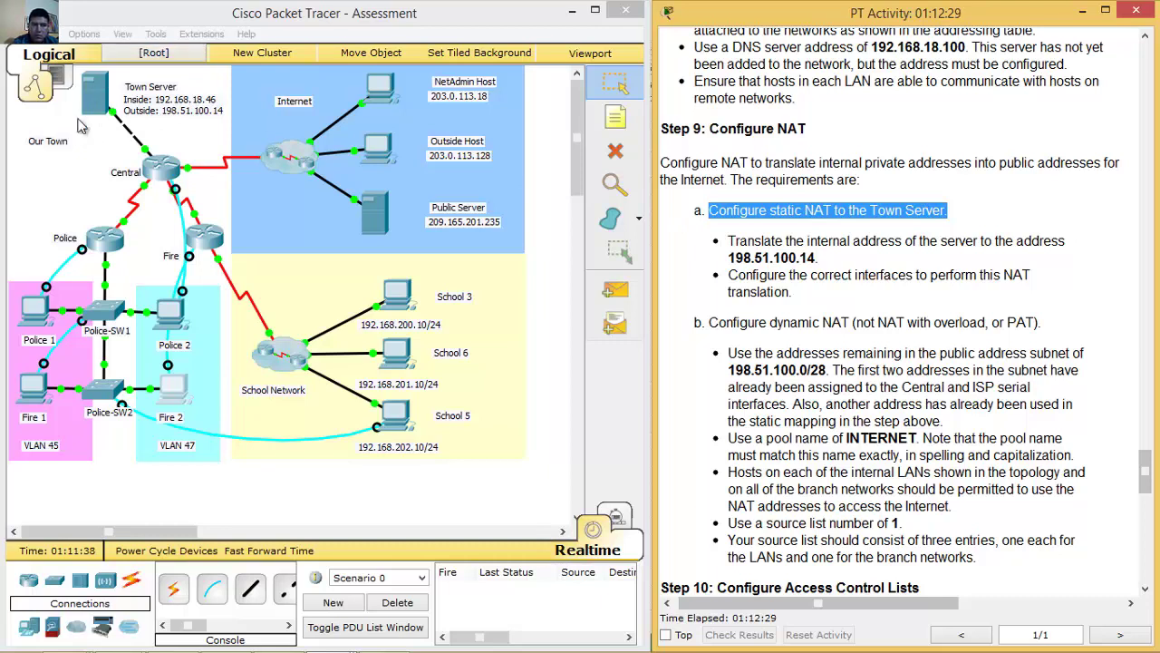